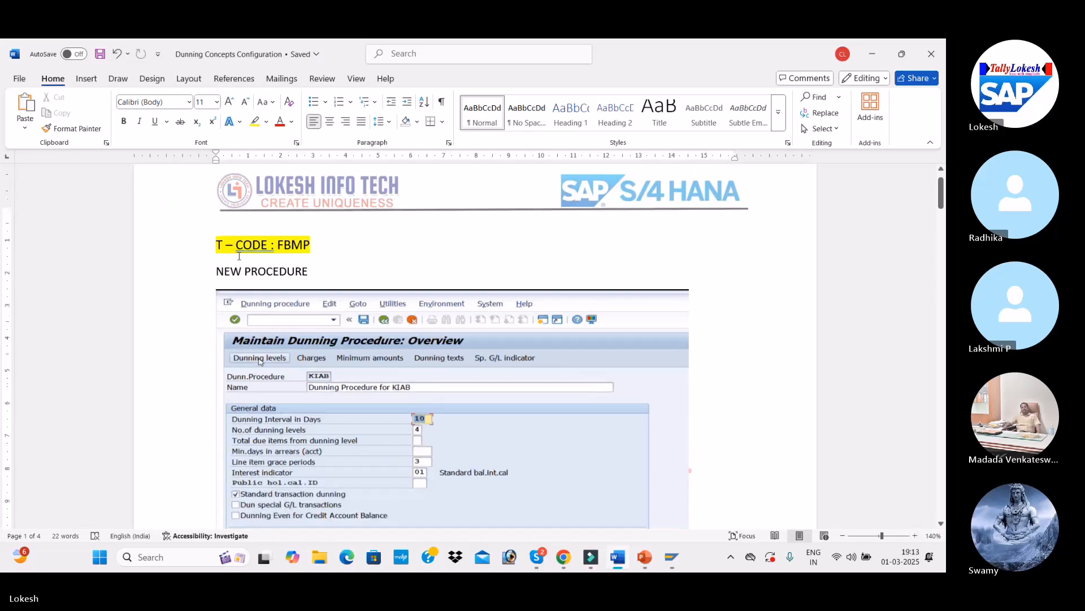
Step: Review the FBMP transaction code and new procedure screenshot in the reference document
left_click_drag(218, 244, 307, 244)
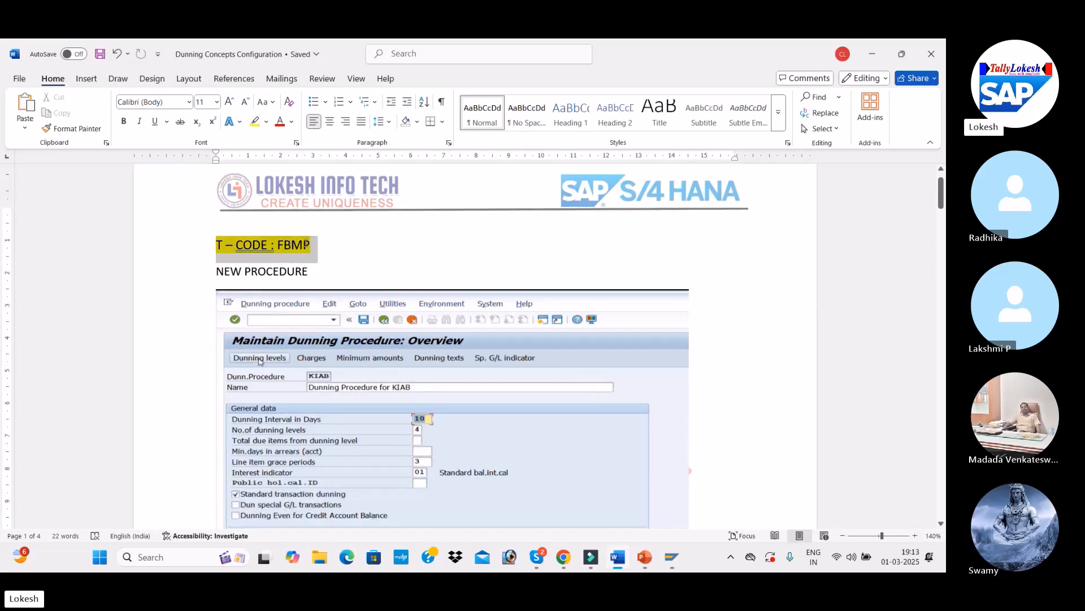
scroll(507, 400, "down", 1)
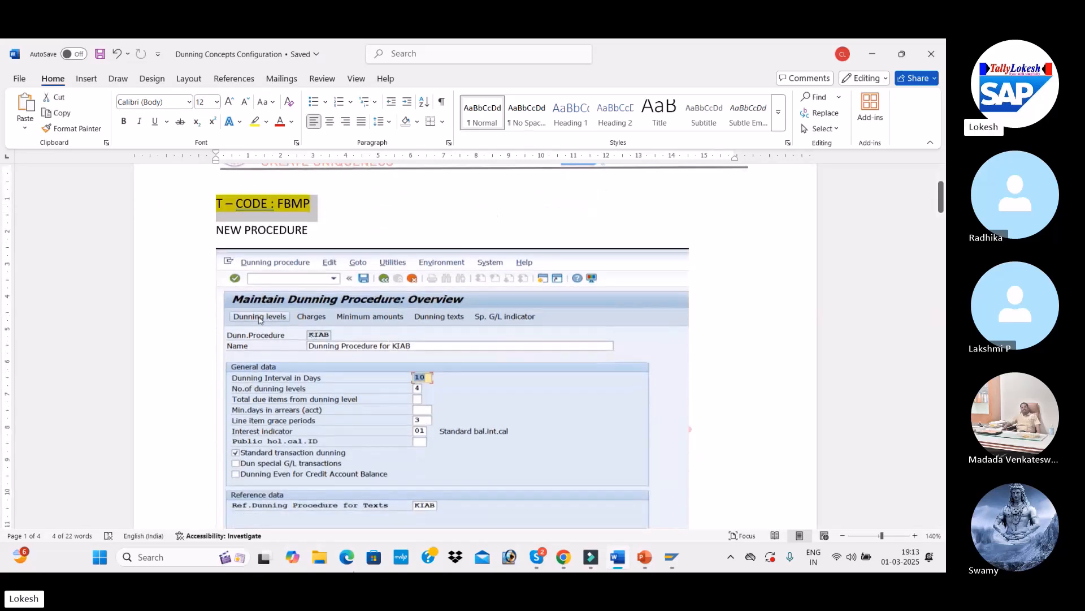
Step: Switch to SAP and open transaction FBMP to maintain dunning procedures
mouse_move(671, 557)
left_click(711, 502)
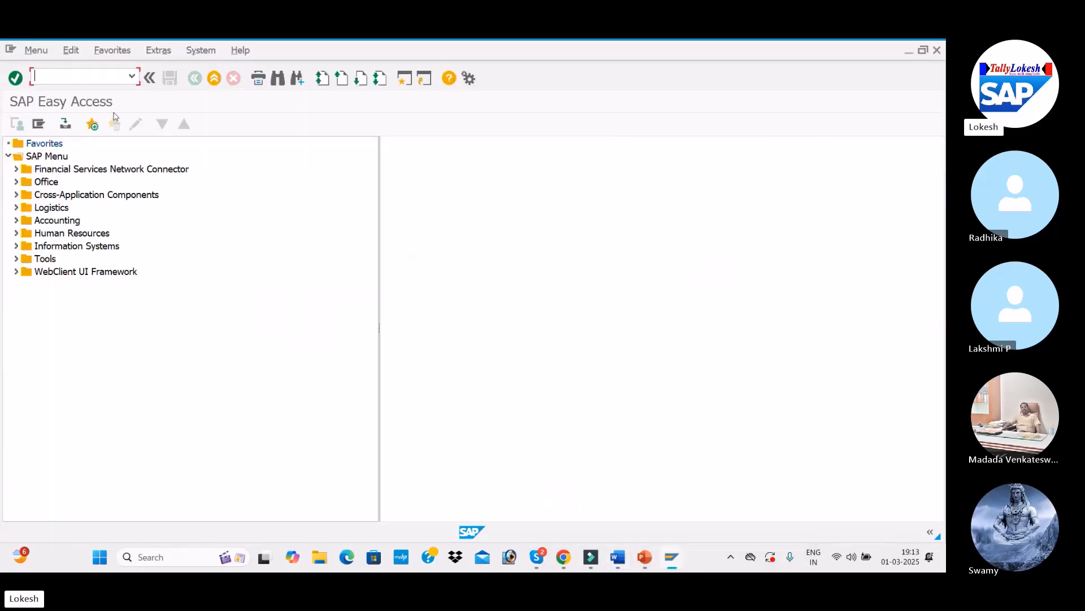
type("F")
key("Return")
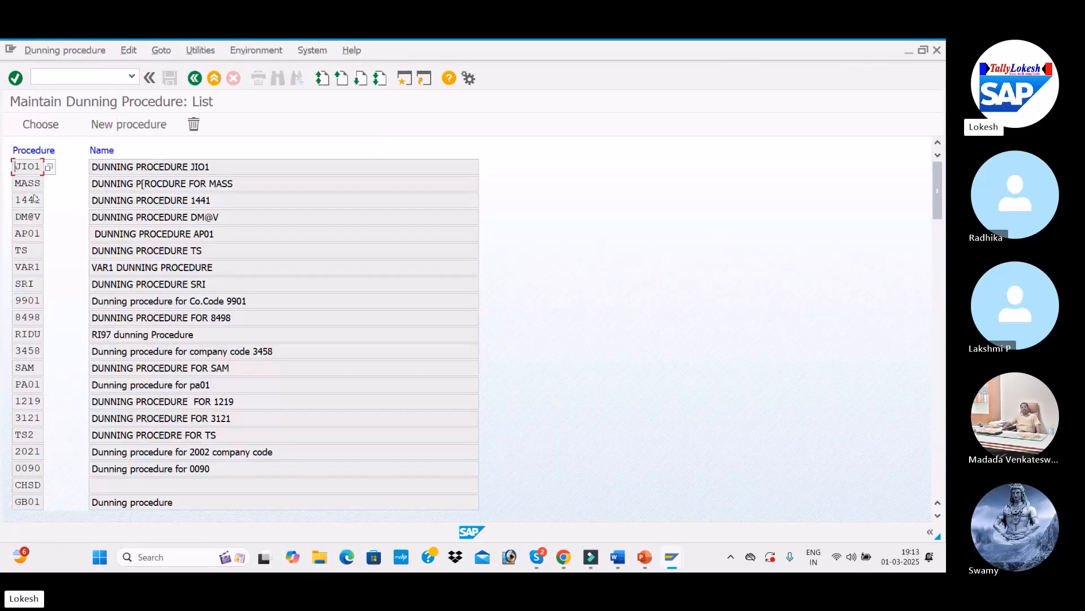
Step: Open existing dunning procedure JIO1 to inspect its settings, then return to the procedure list
double_click(222, 165)
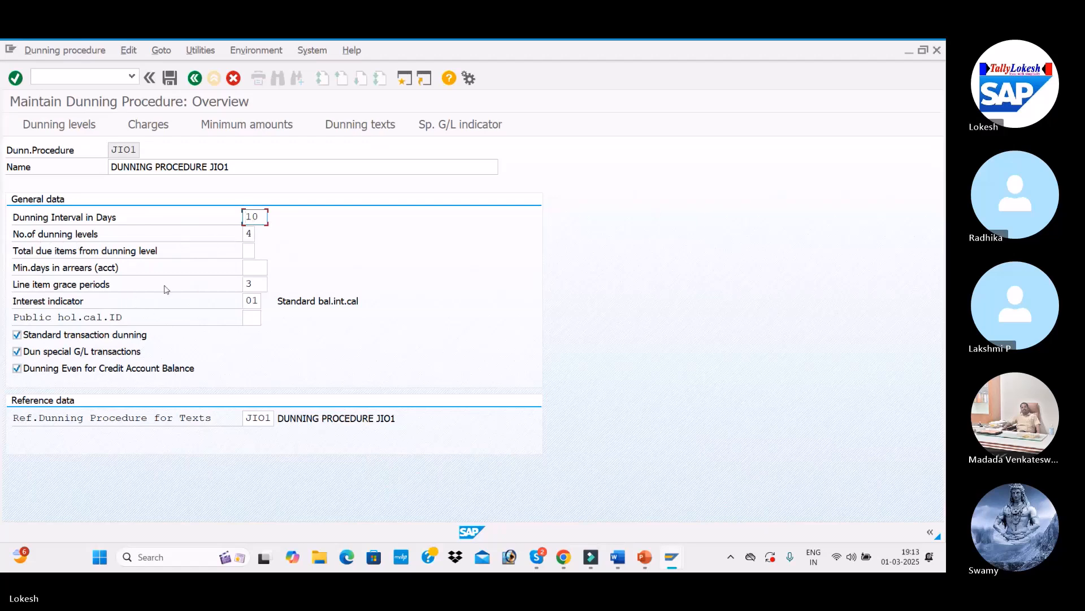
left_click(264, 286)
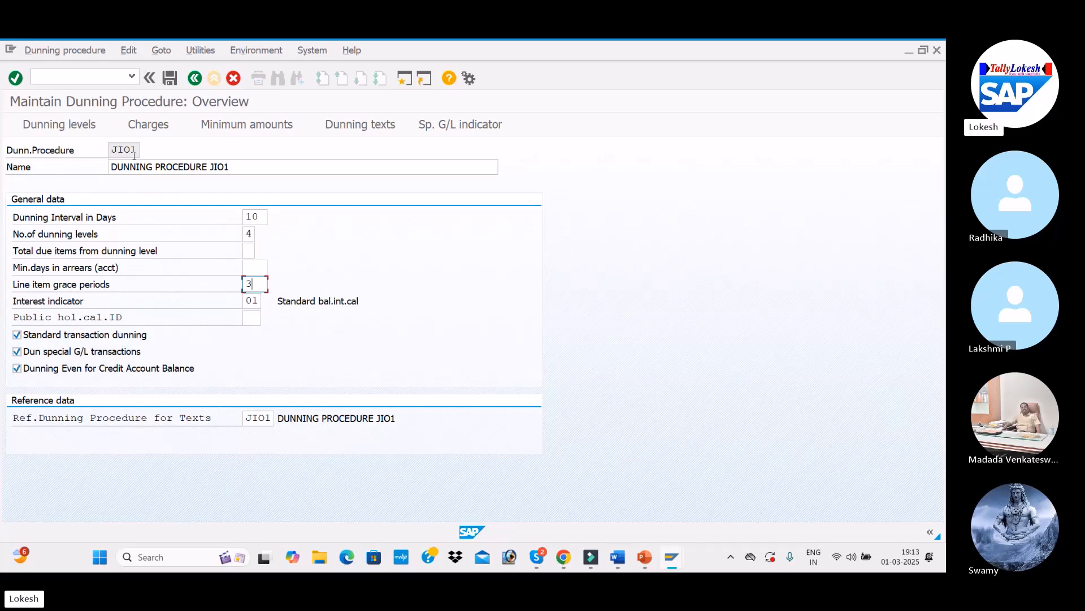
left_click(149, 78)
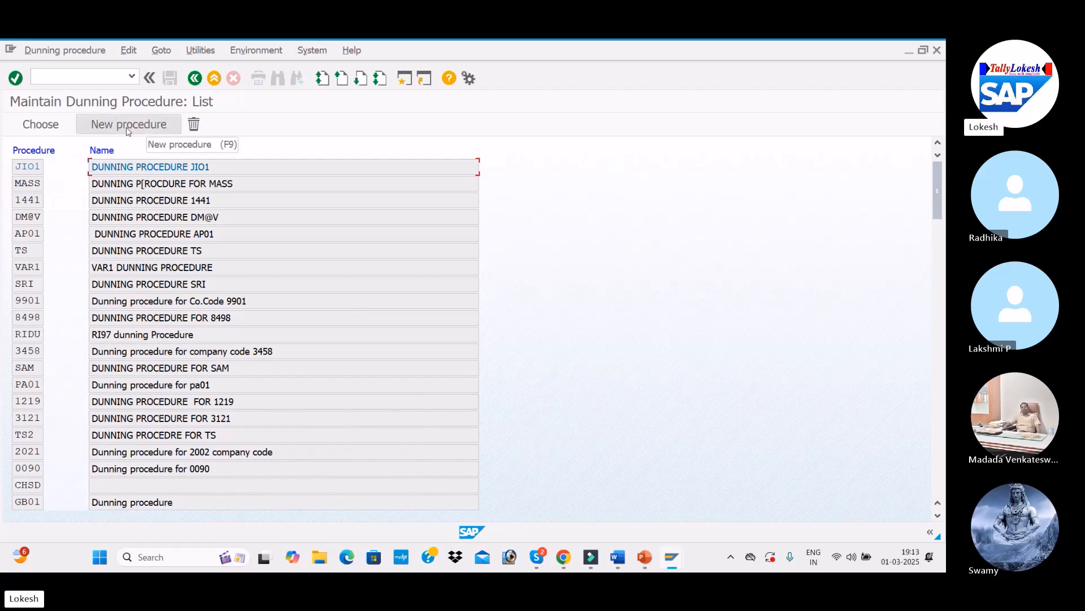
Step: Create a new dunning procedure with key BEN1 and name it DUNNING PROCEDURE FOR BEN1
left_click(127, 131)
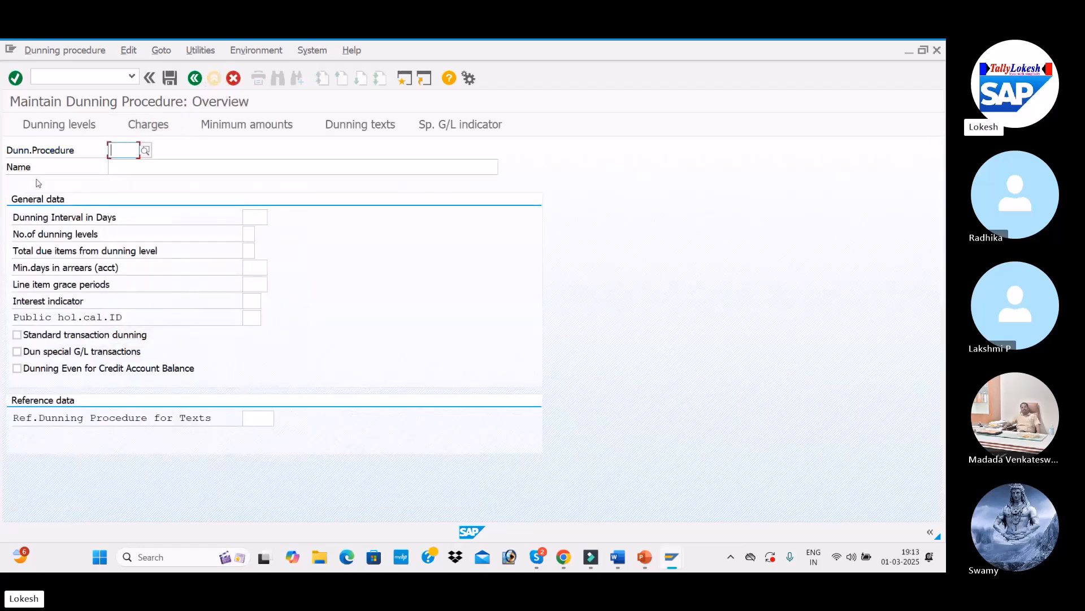
type("BEN1")
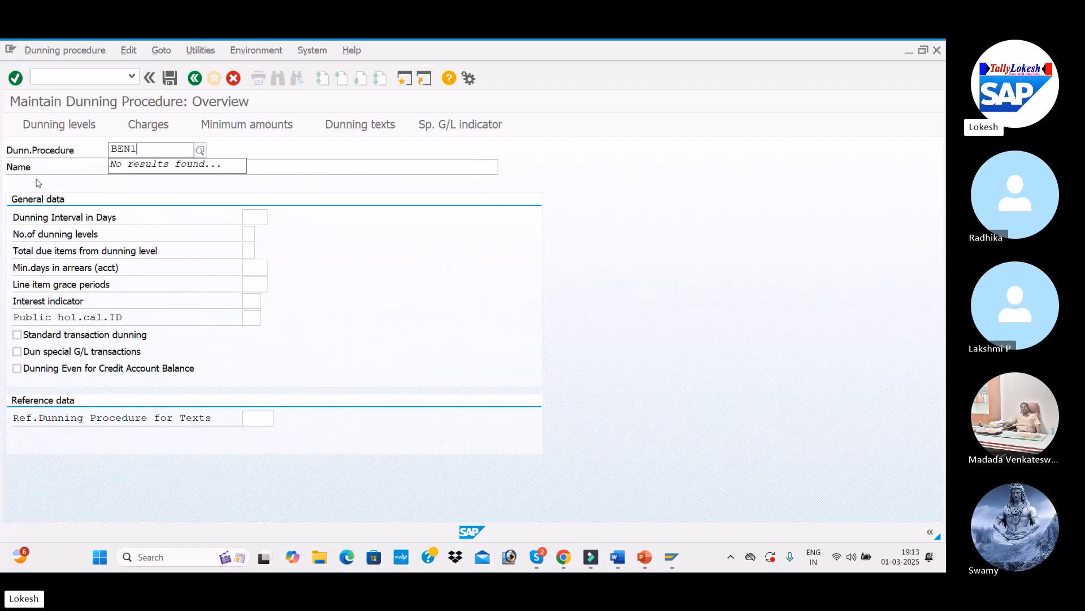
key("Tab")
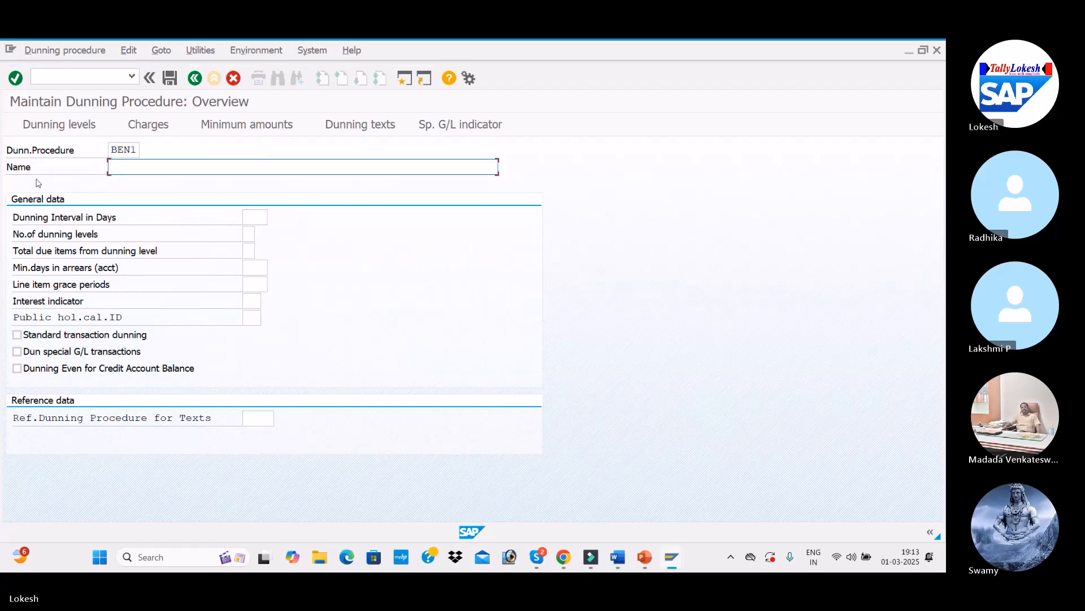
type("DUNNING P")
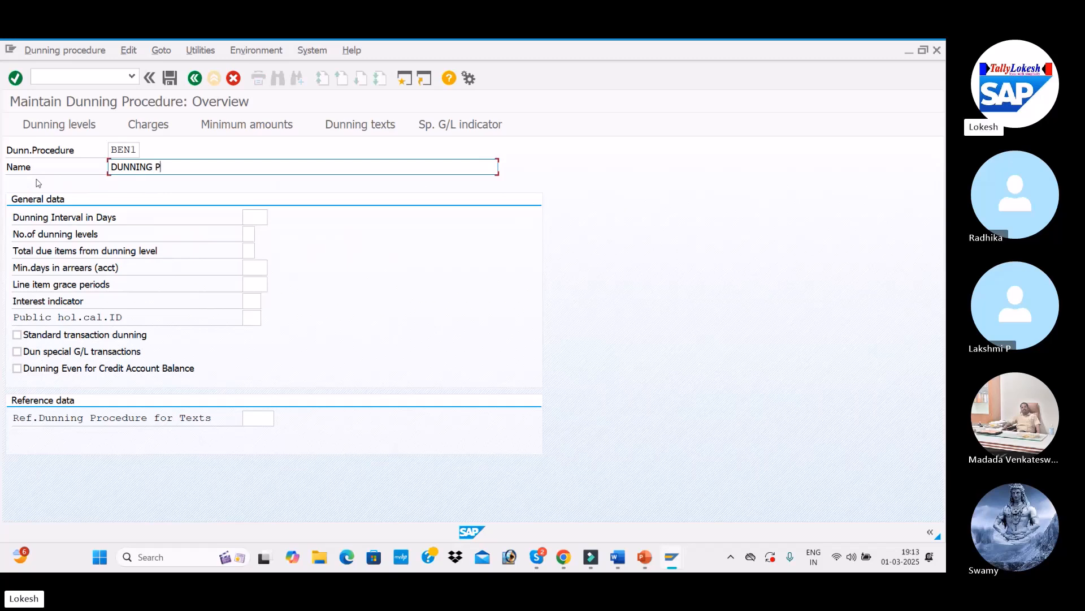
type("ROCEDURE FOR ")
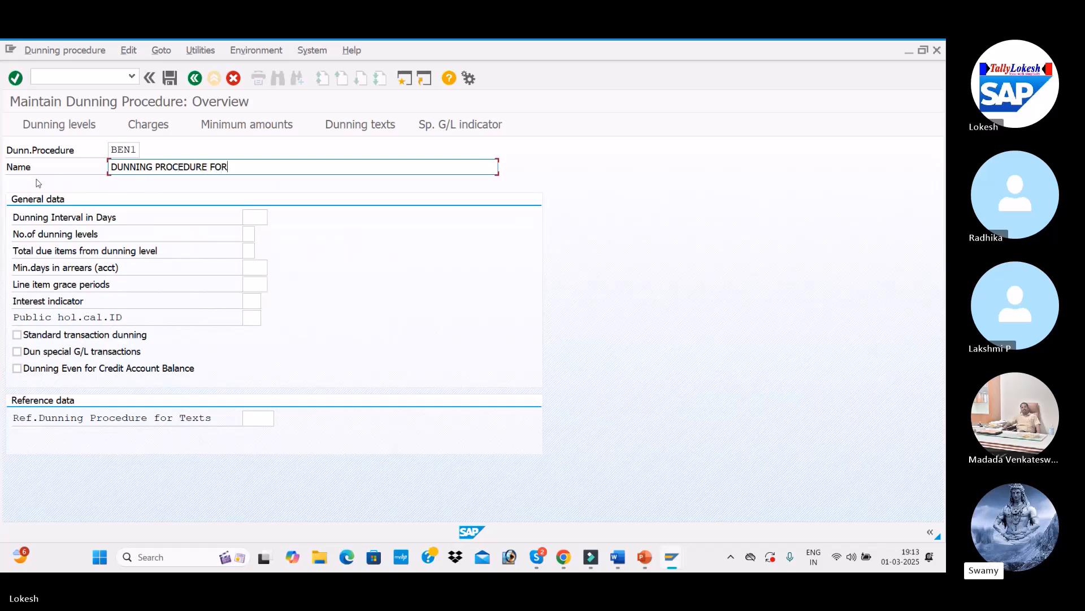
type("BEN1")
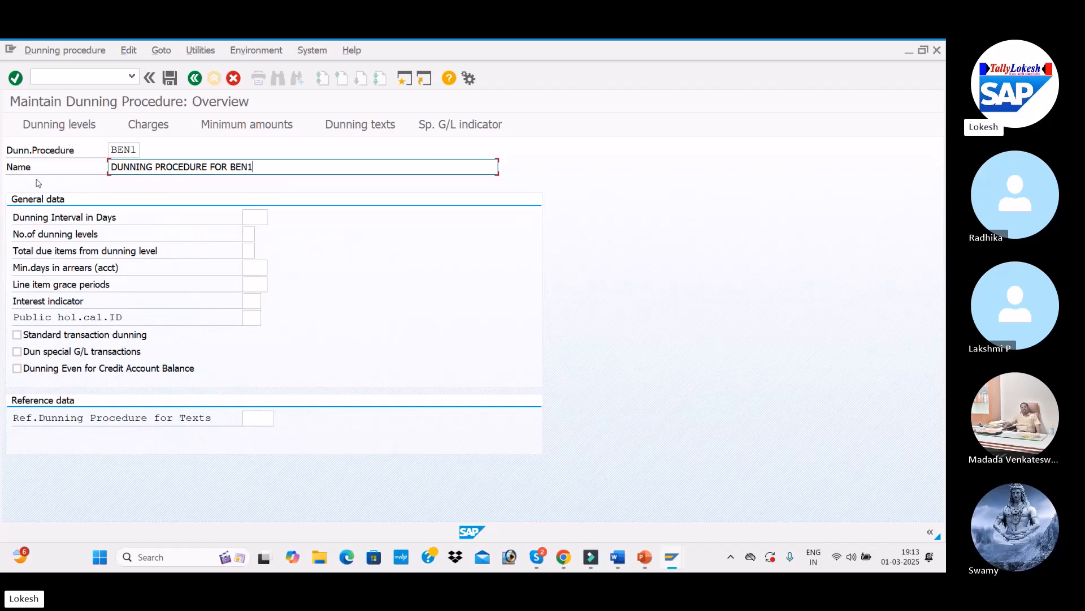
Step: Set the dunning interval to 10 days, number of dunning levels to 4, and line item grace periods to 3
left_click(248, 218)
type("10")
key("Tab")
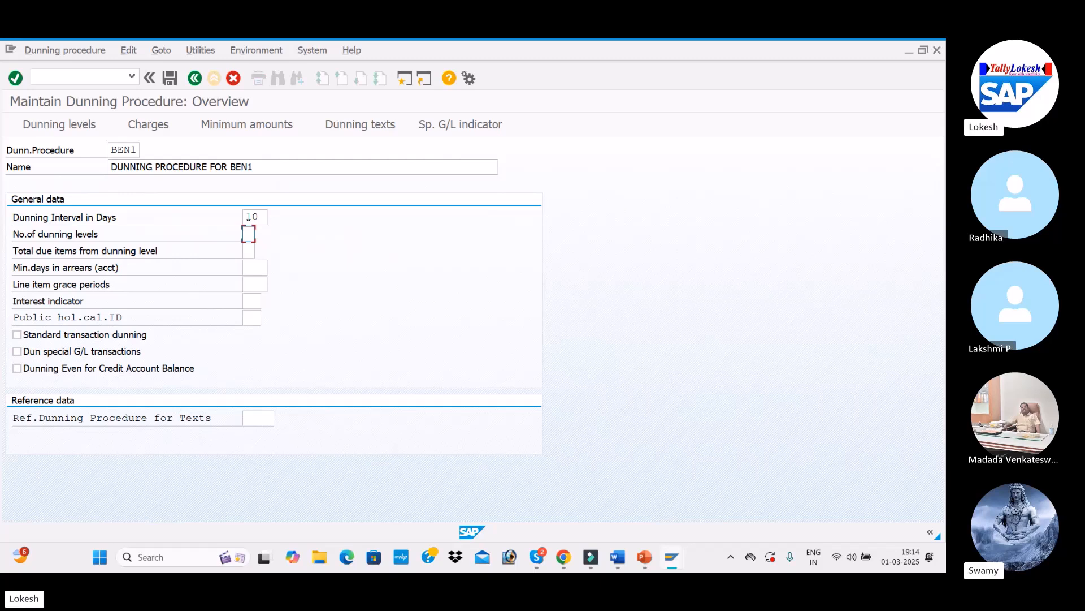
key("Tab")
key("Tab")
key("Tab")
left_click(258, 282)
left_click(256, 299)
Step: Set the interest indicator to 01 Standard bal.int.cal from the value list
key("alt+Tab")
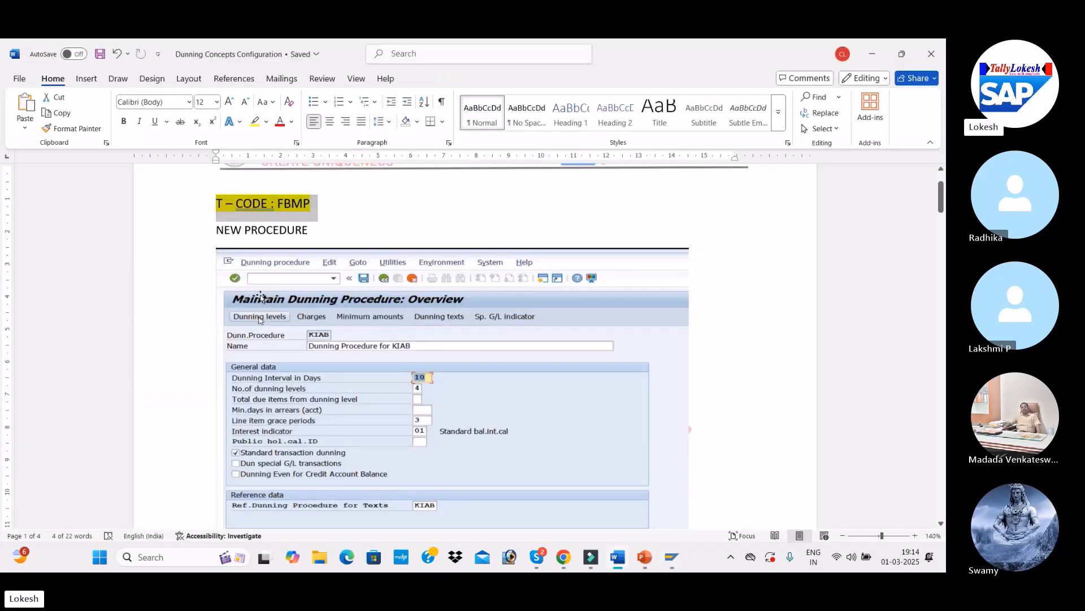
scroll(262, 298, "down", 3)
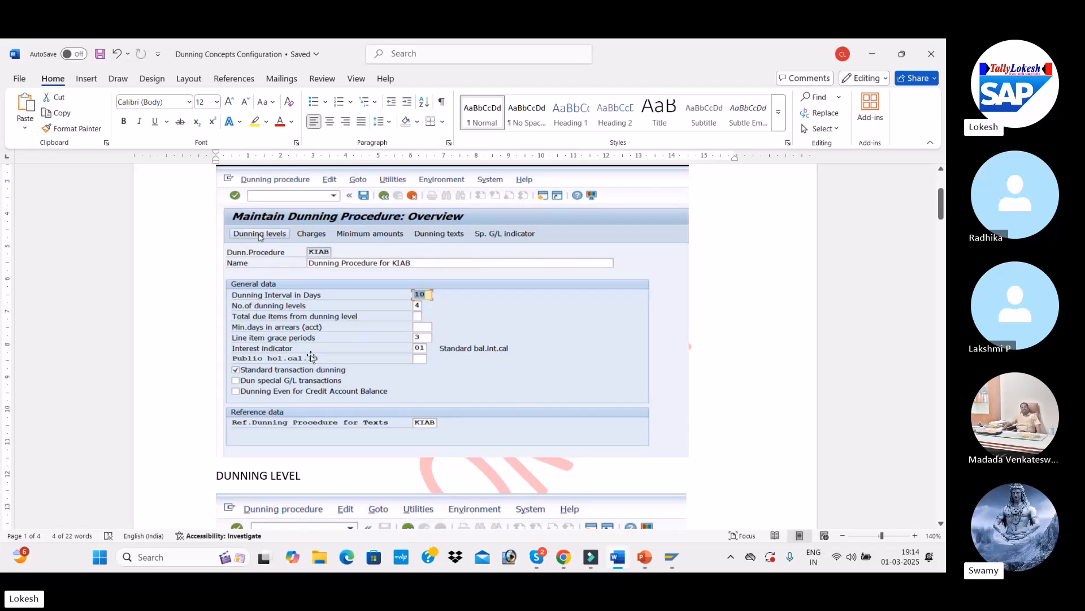
key("alt+Tab")
left_click(257, 302)
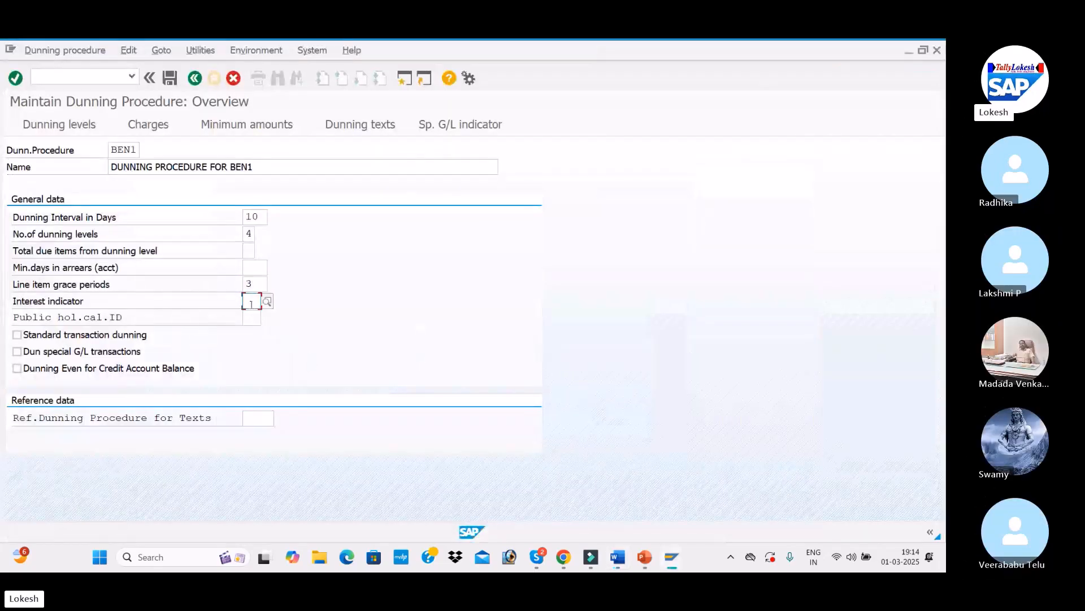
left_click(267, 302)
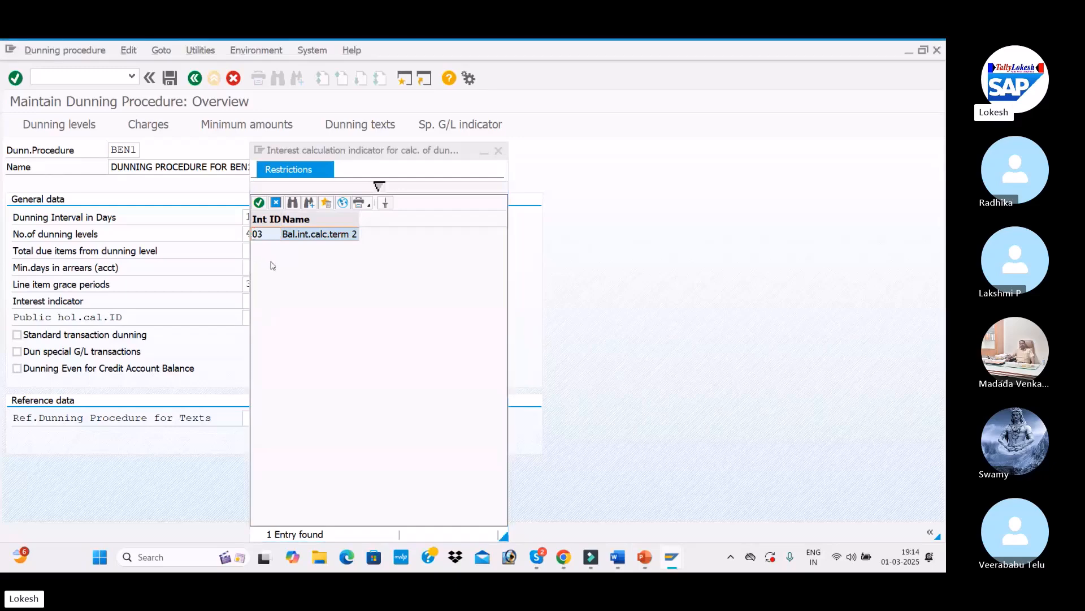
key("alt+Tab")
key("alt+Tab")
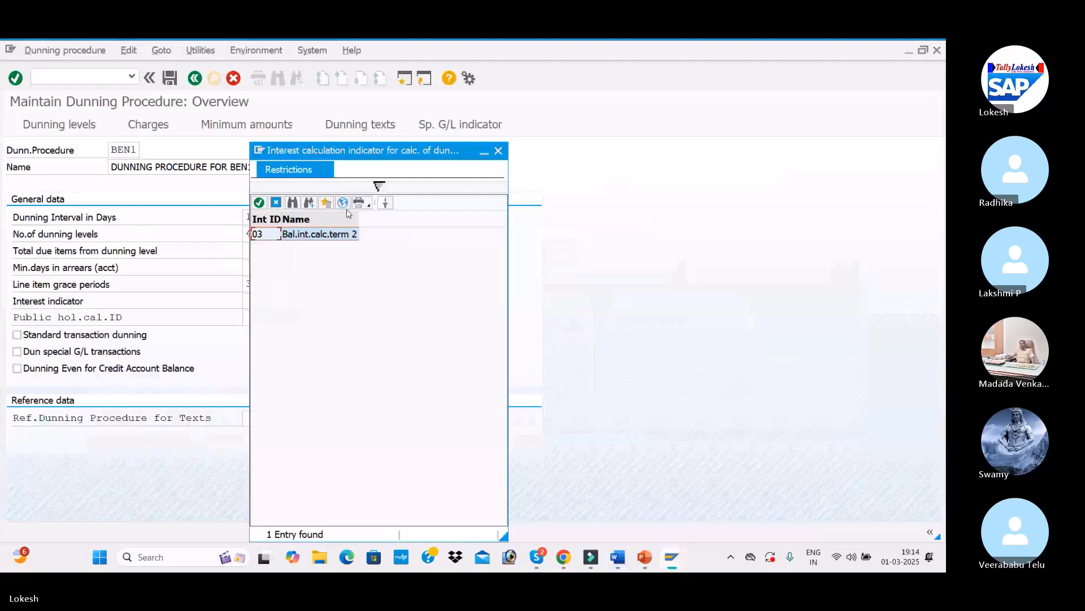
left_click(343, 203)
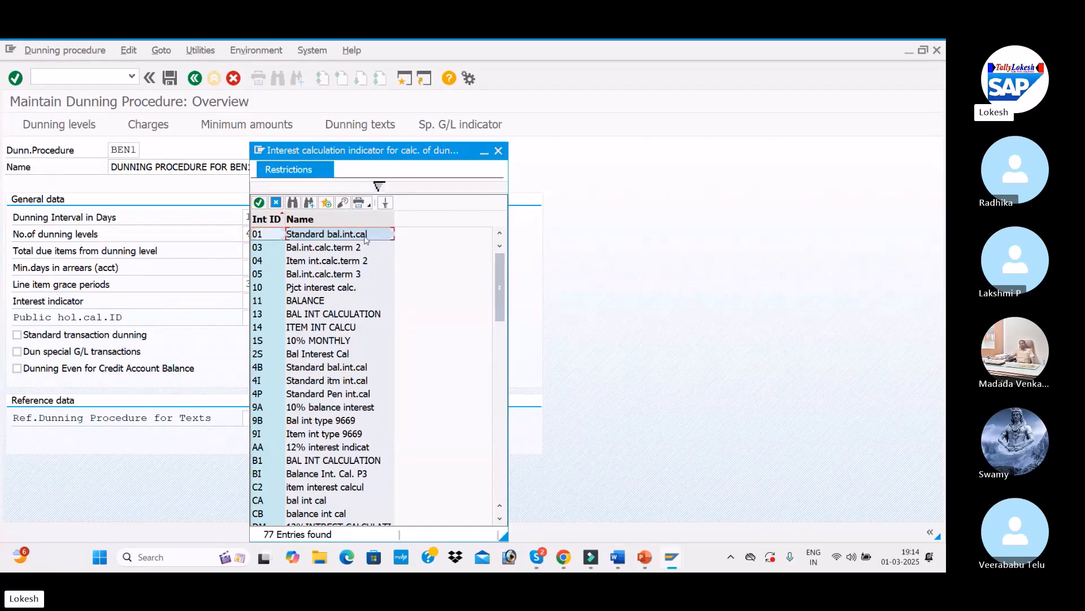
double_click(365, 238)
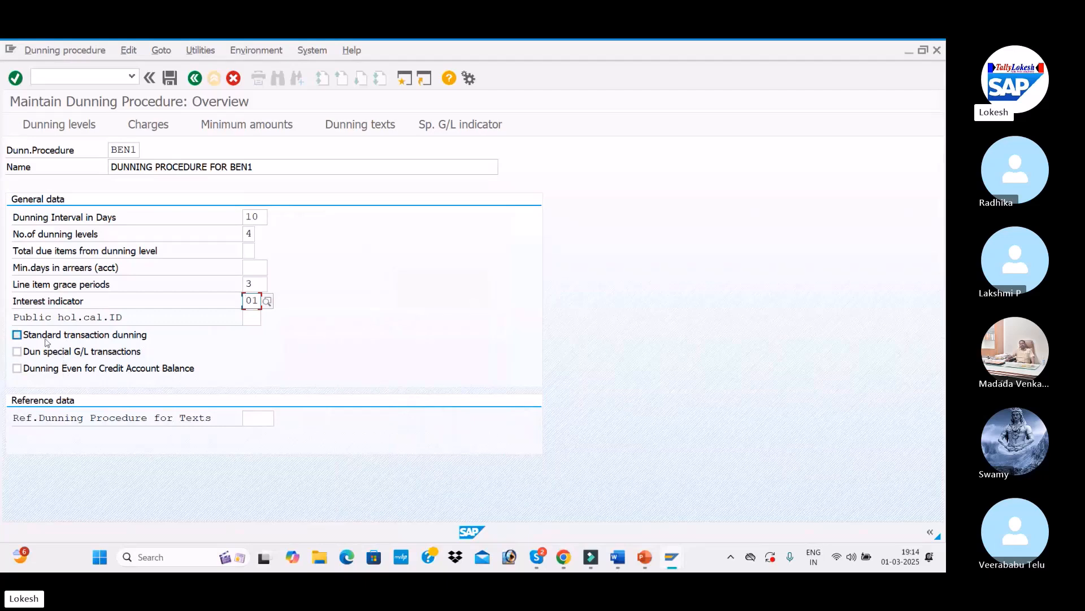
Step: Enable Standard transaction dunning and confirm the procedure's general data
left_click(17, 335)
key("Return")
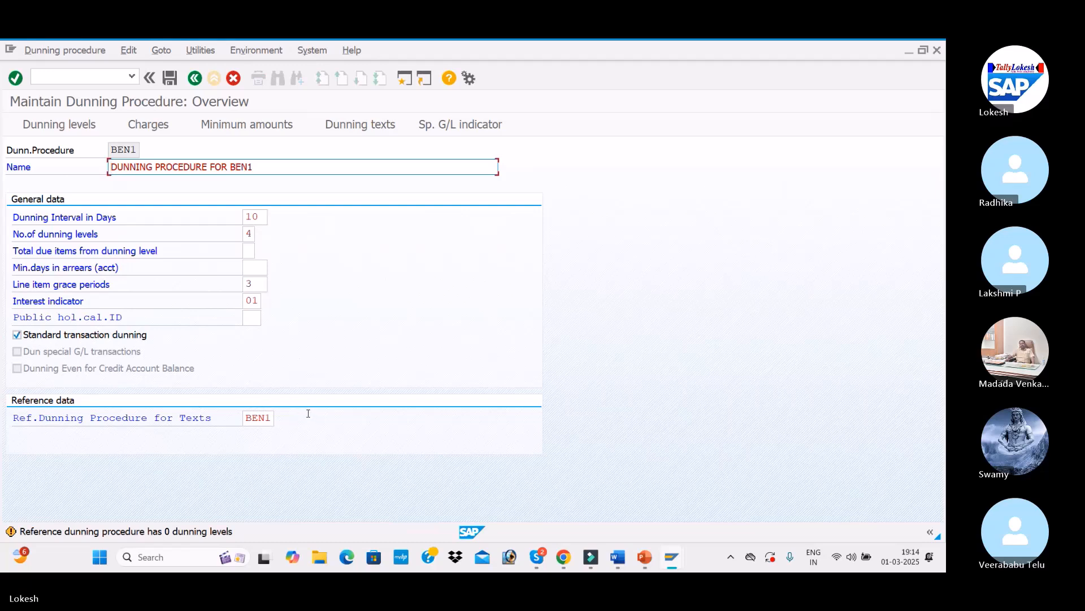
key("Return")
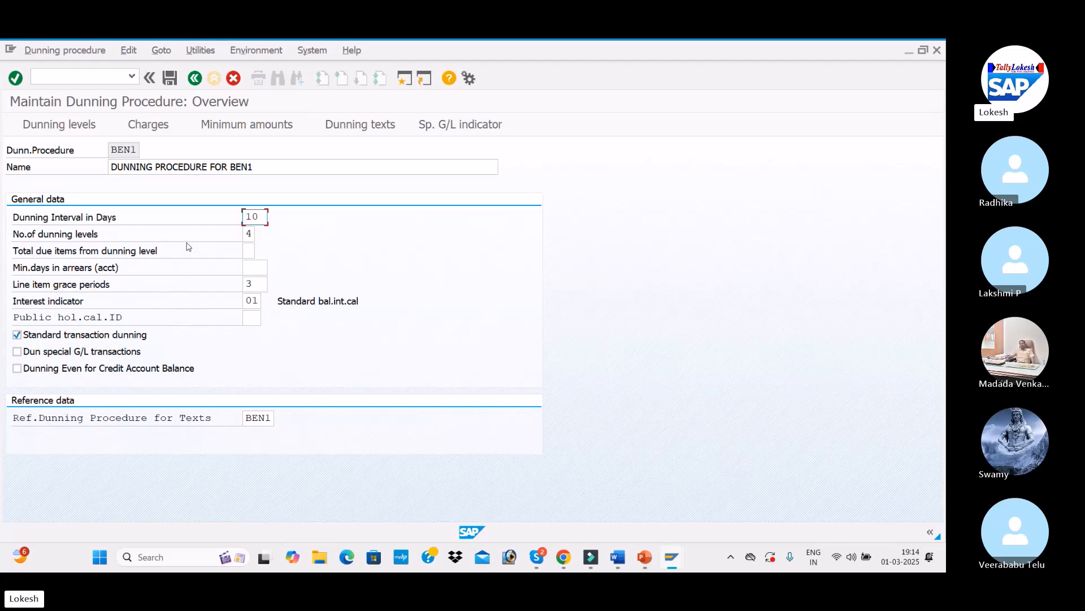
Step: Open the dunning levels screen for procedure BEN1
key("alt+Tab")
scroll(432, 298, "down", 5)
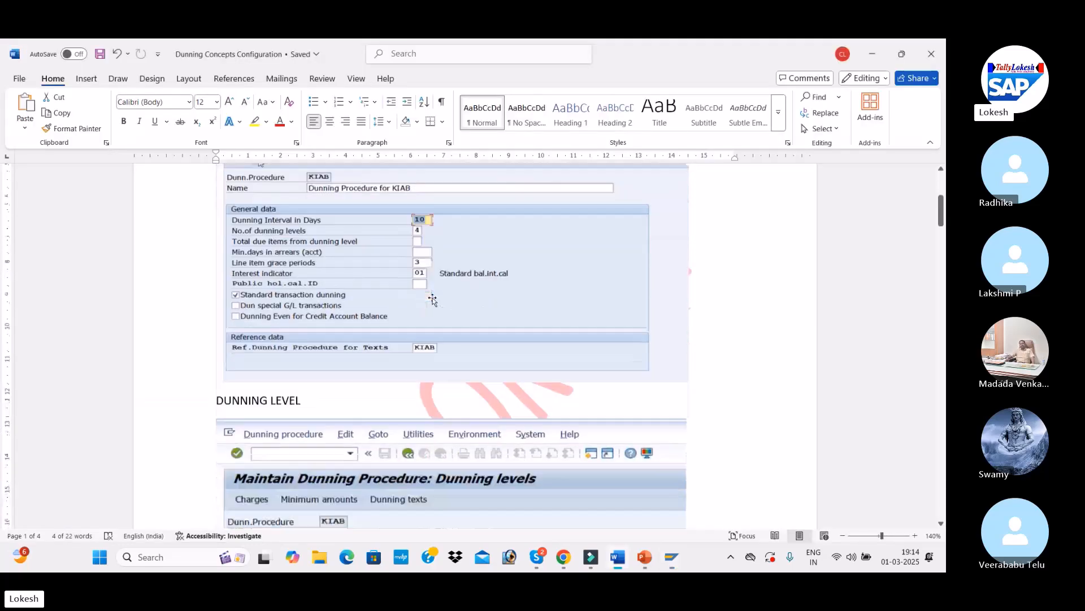
scroll(433, 299, "down", 3)
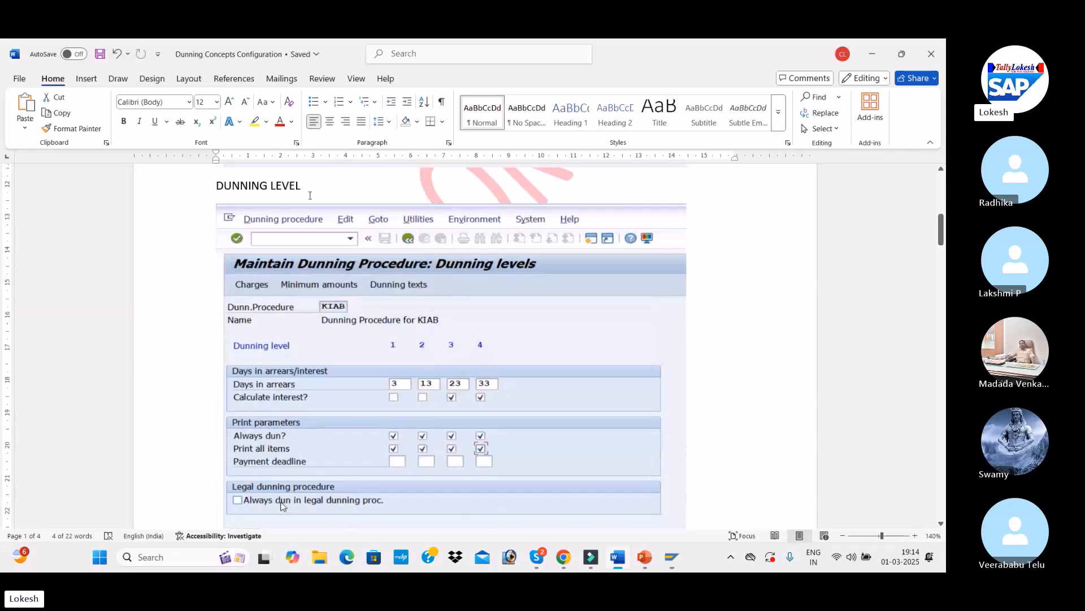
key("alt+Tab")
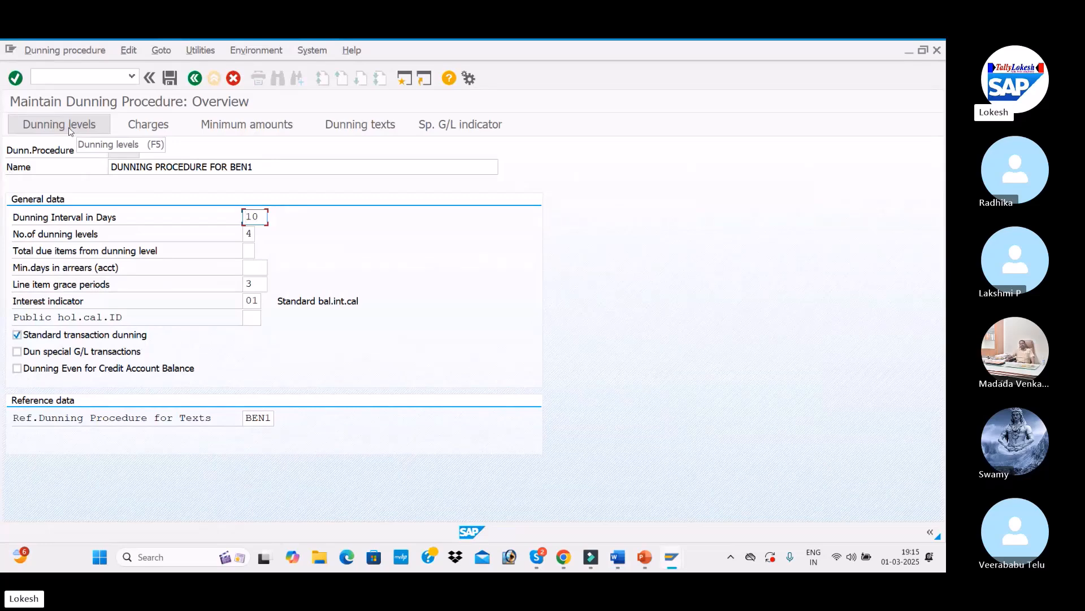
left_click(70, 132)
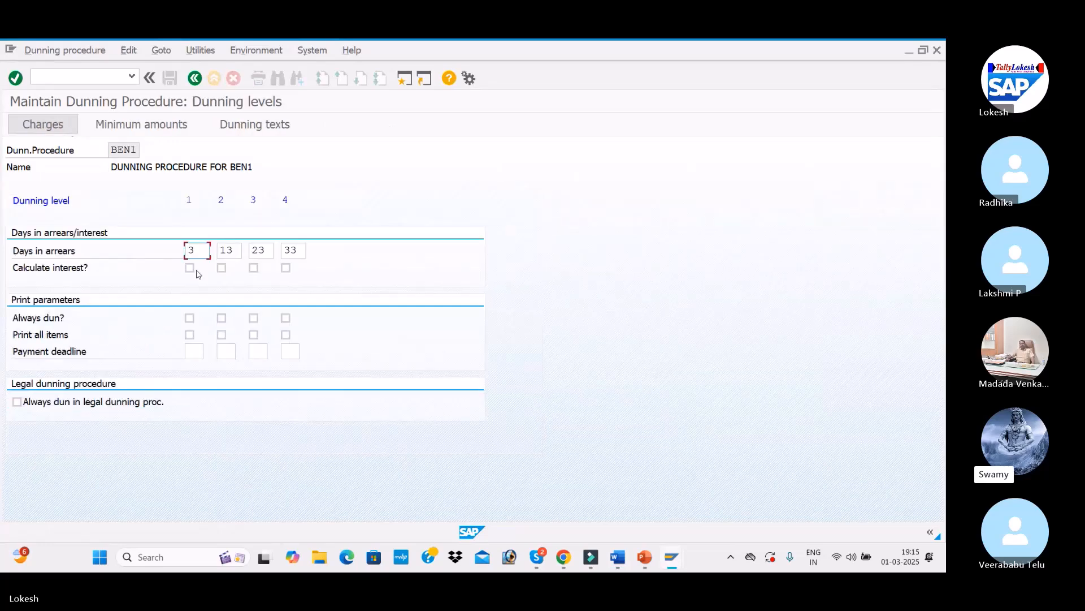
key("alt+Tab")
key("alt+Tab")
key("alt+Tab")
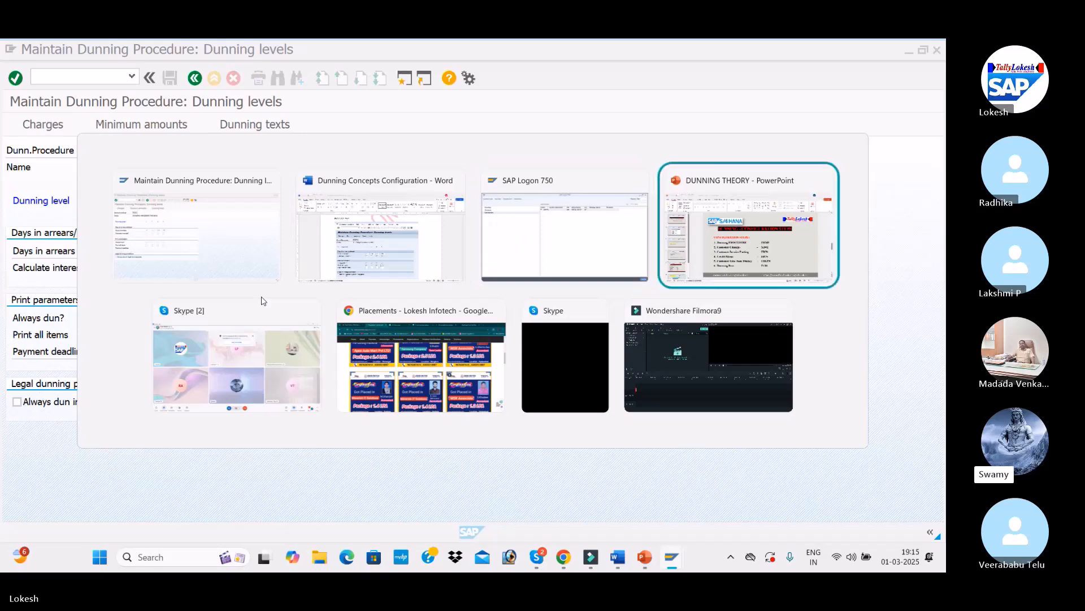
left_click(222, 344)
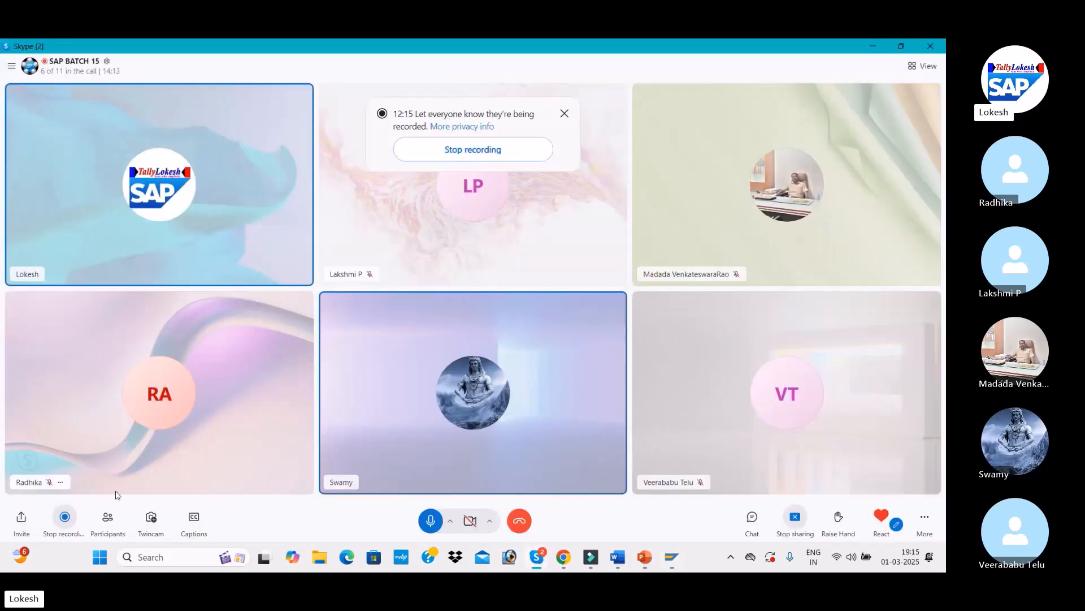
left_click(852, 558)
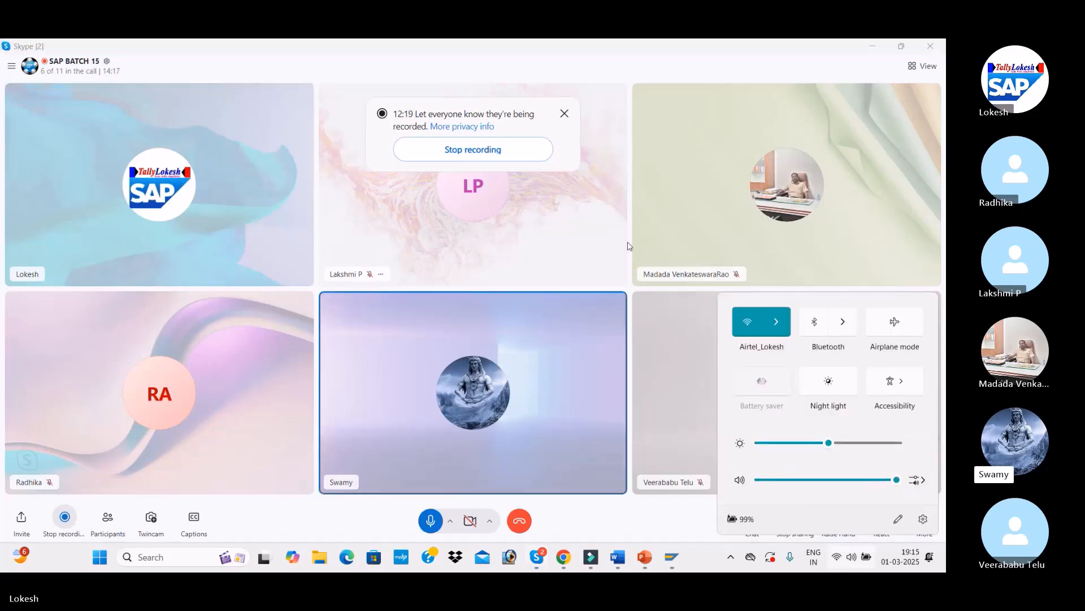
Step: Compare against the reference document's dunning procedure screenshots before returning to the dunning levels screen
key("alt+Tab")
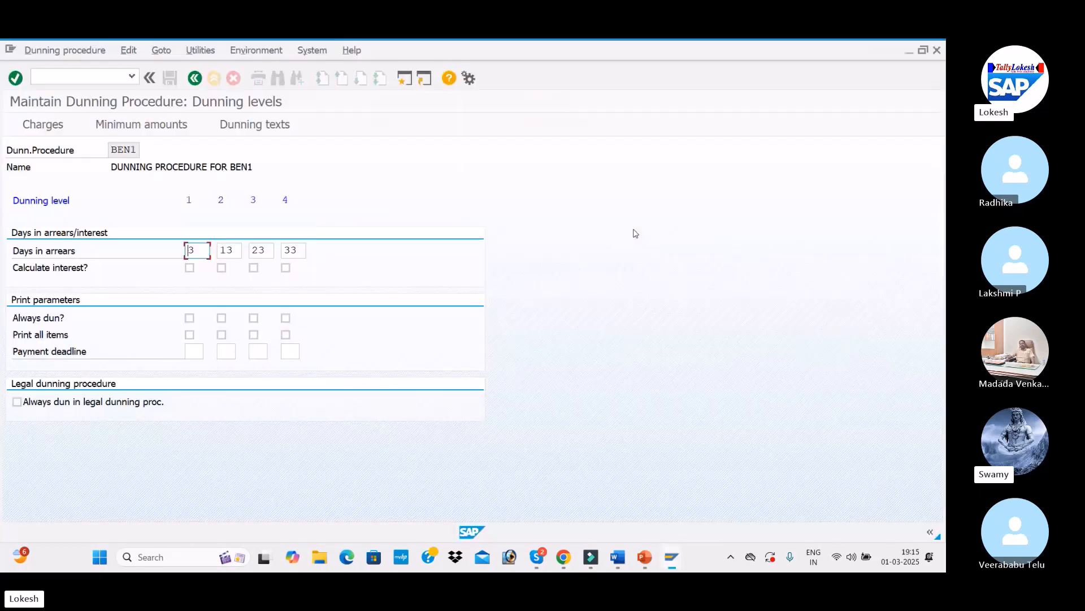
key("alt+Tab")
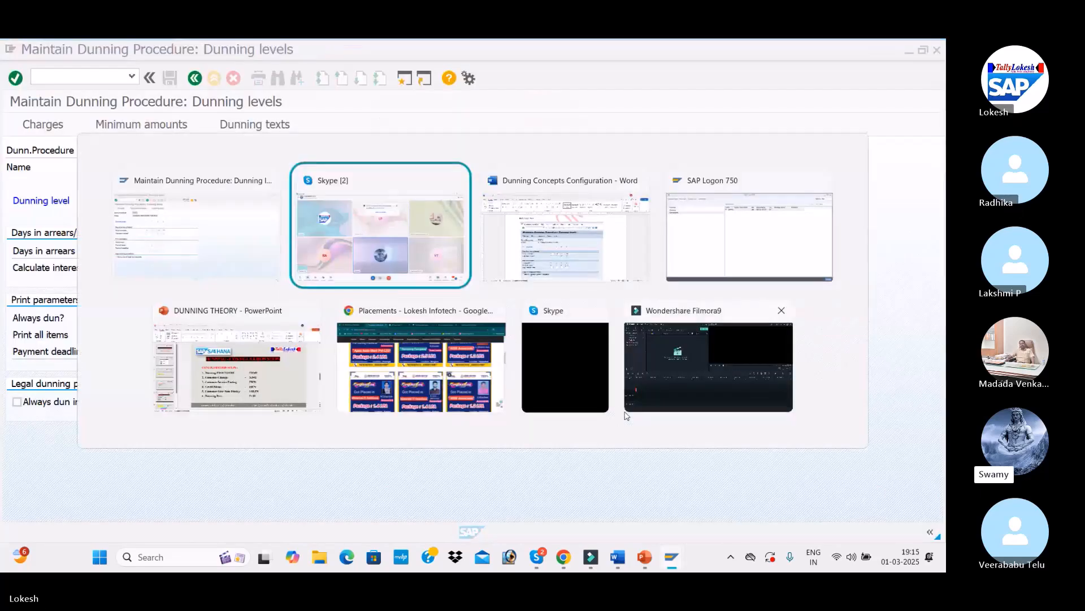
key("alt+Tab")
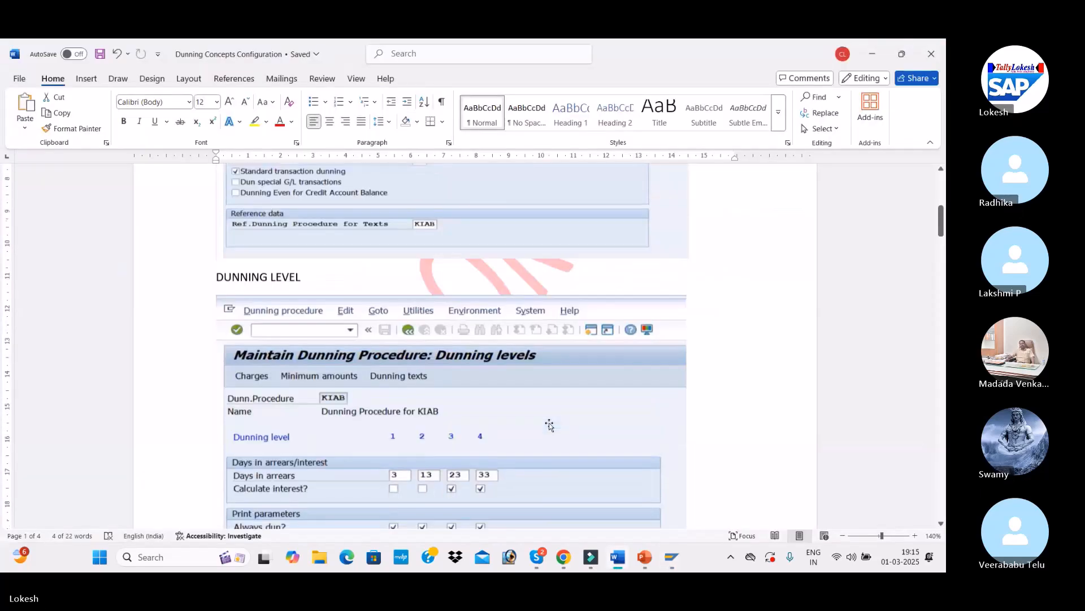
scroll(550, 425, "up", 3)
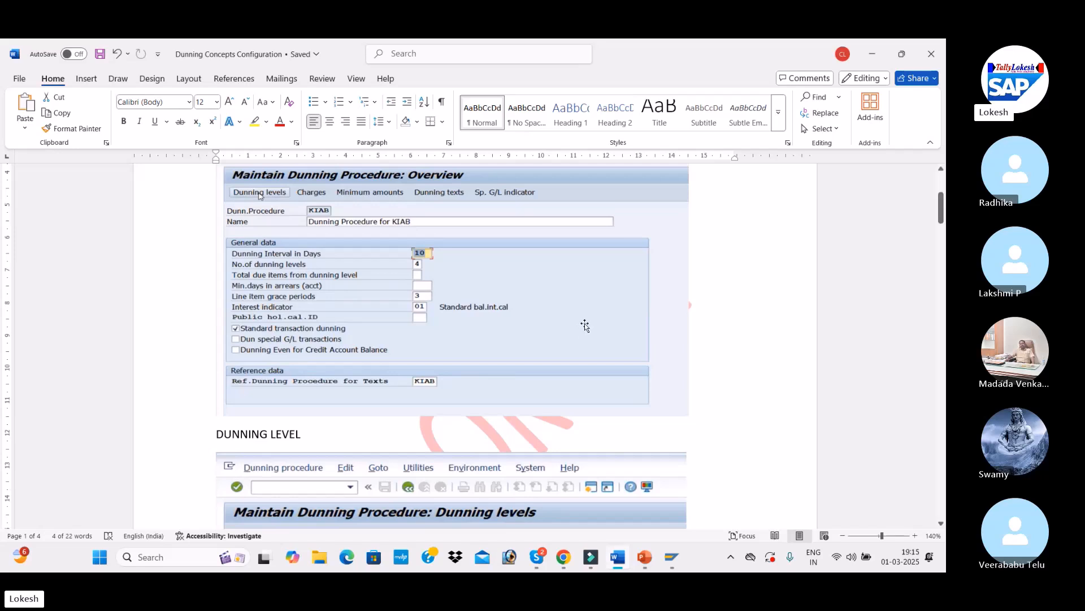
key("alt+Tab")
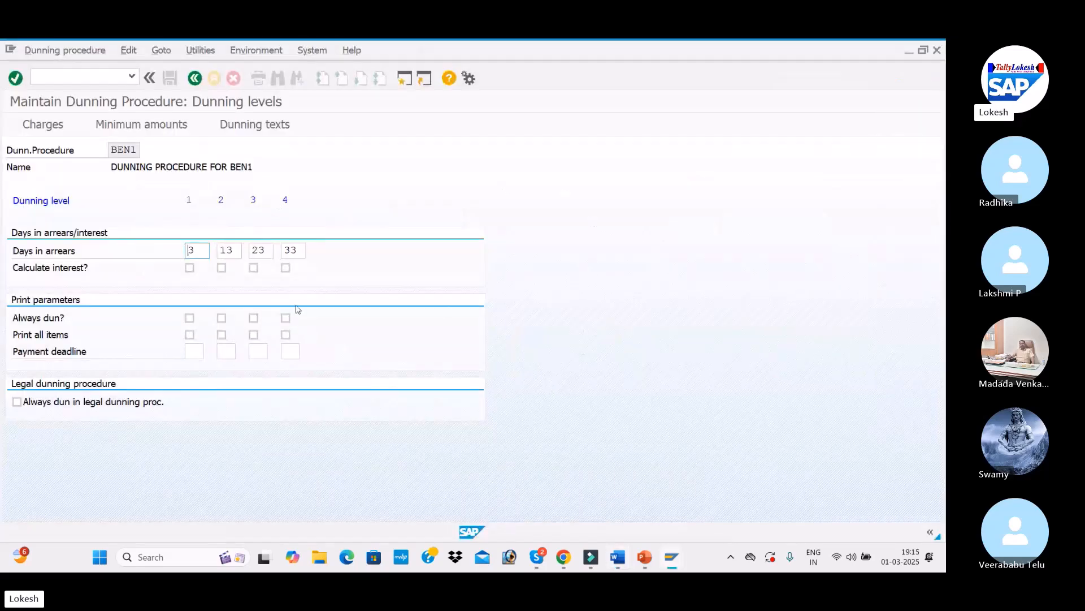
Step: Following the reference document, enable Calculate interest for dunning levels 3 and 4
key("alt+Tab")
scroll(418, 335, "down", 5)
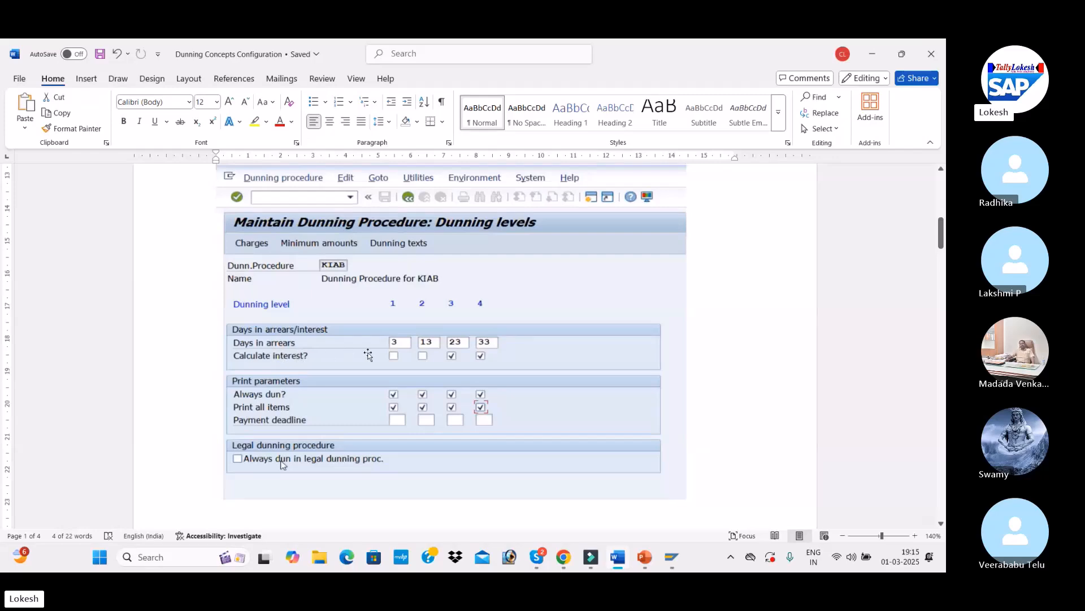
key("alt+Tab")
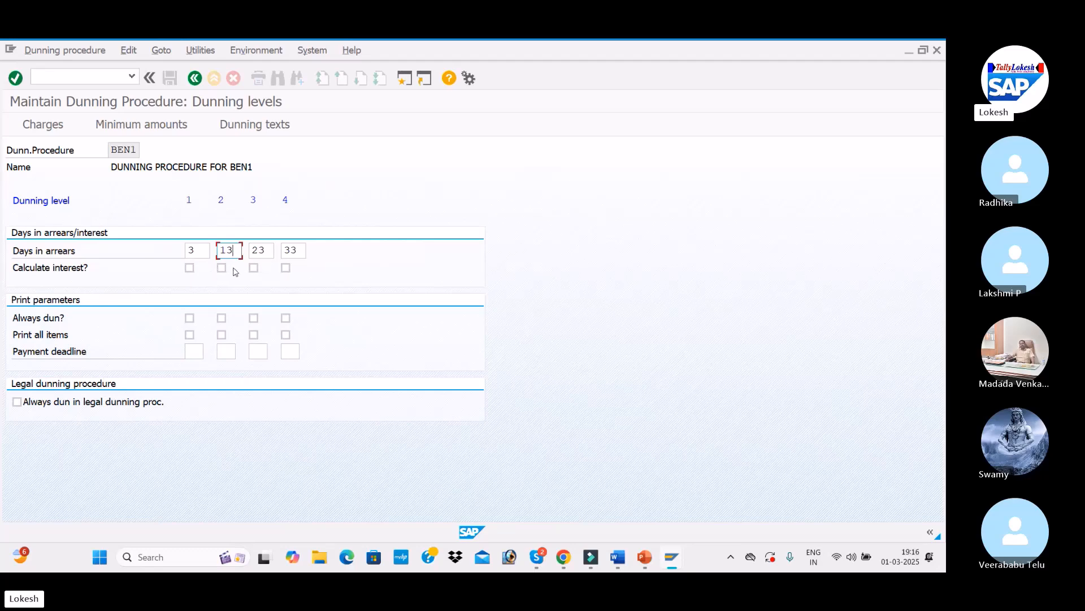
key("alt+Tab")
scroll(283, 303, "down", 1)
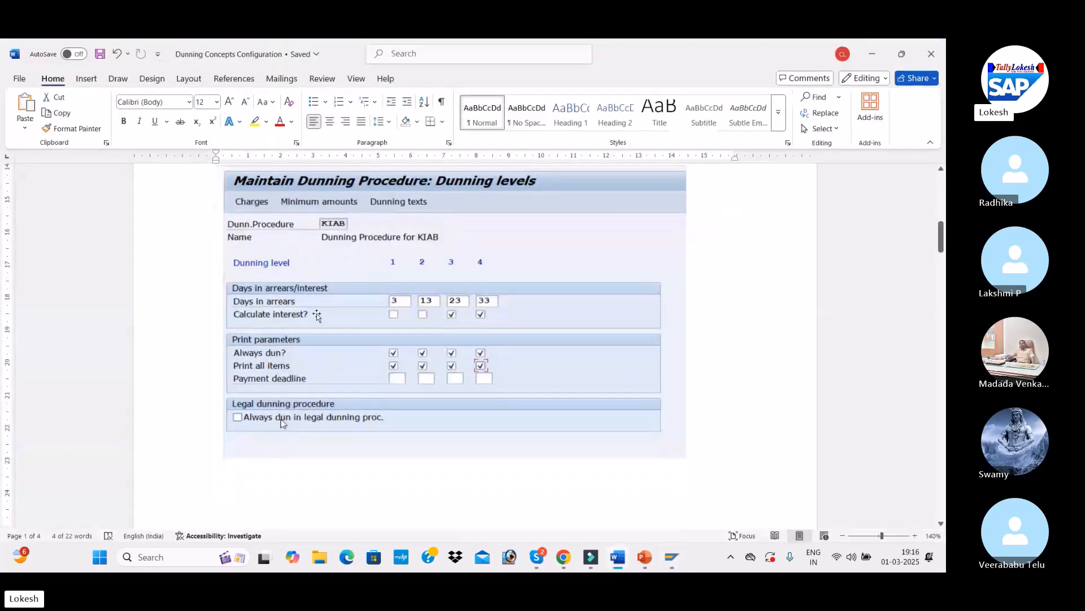
key("alt+Tab")
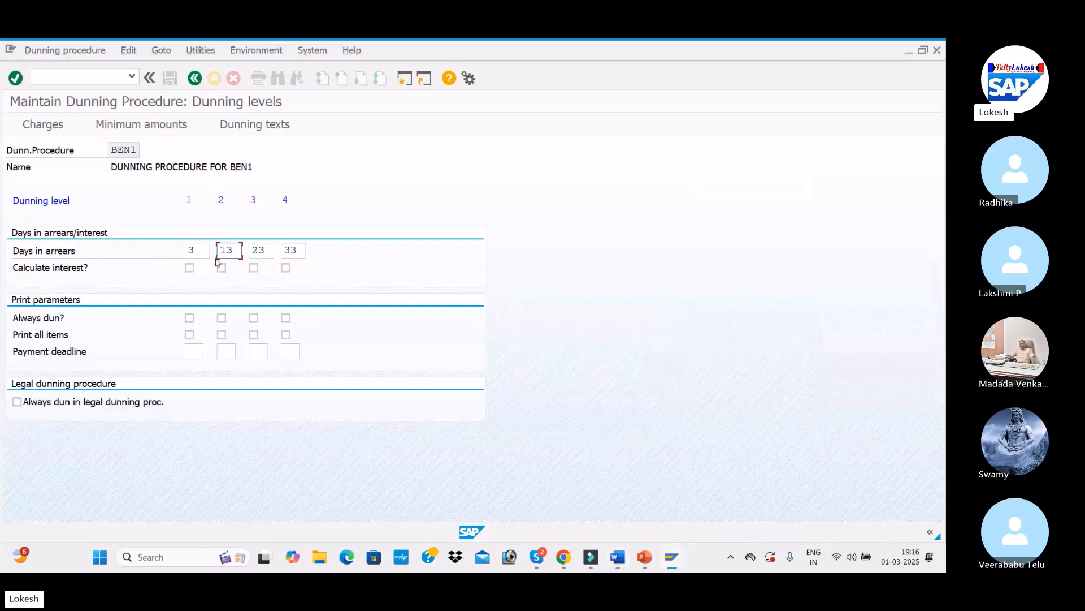
left_click(253, 267)
left_click(285, 268)
Step: Enable Always dun and Print all items for all four dunning levels
key("alt+Tab")
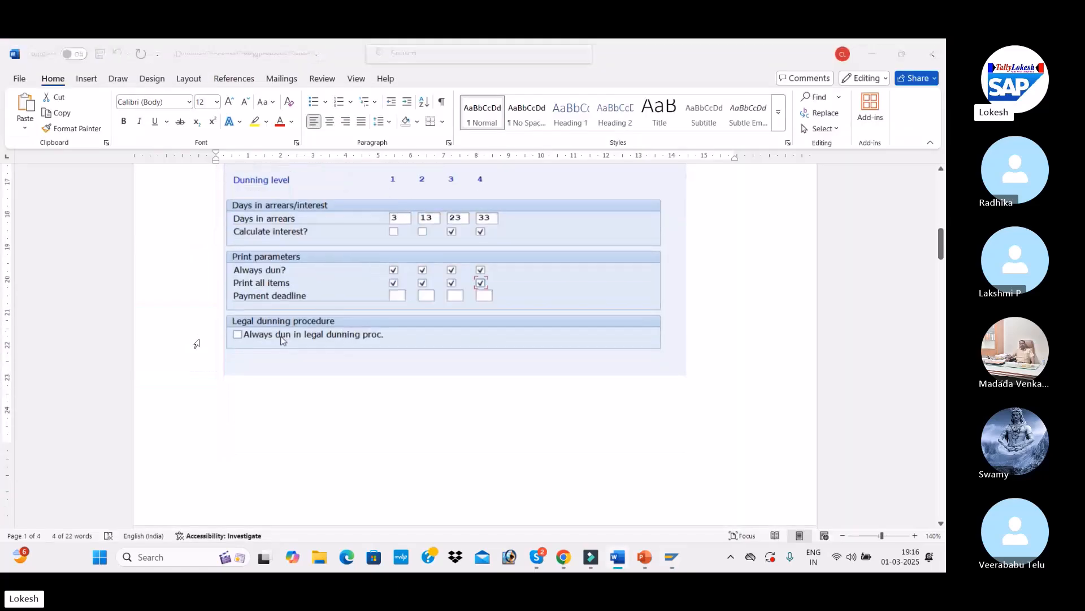
key("alt+Tab")
left_click(190, 318)
left_click(221, 318)
left_click(286, 318)
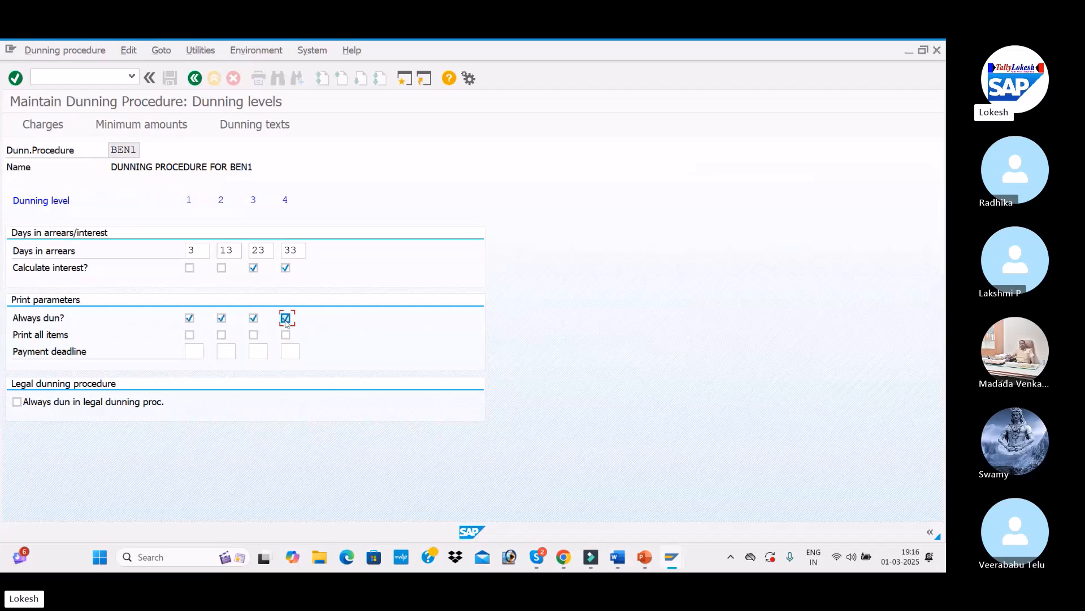
left_click(253, 334)
left_click(222, 335)
left_click(189, 334)
left_click(285, 335)
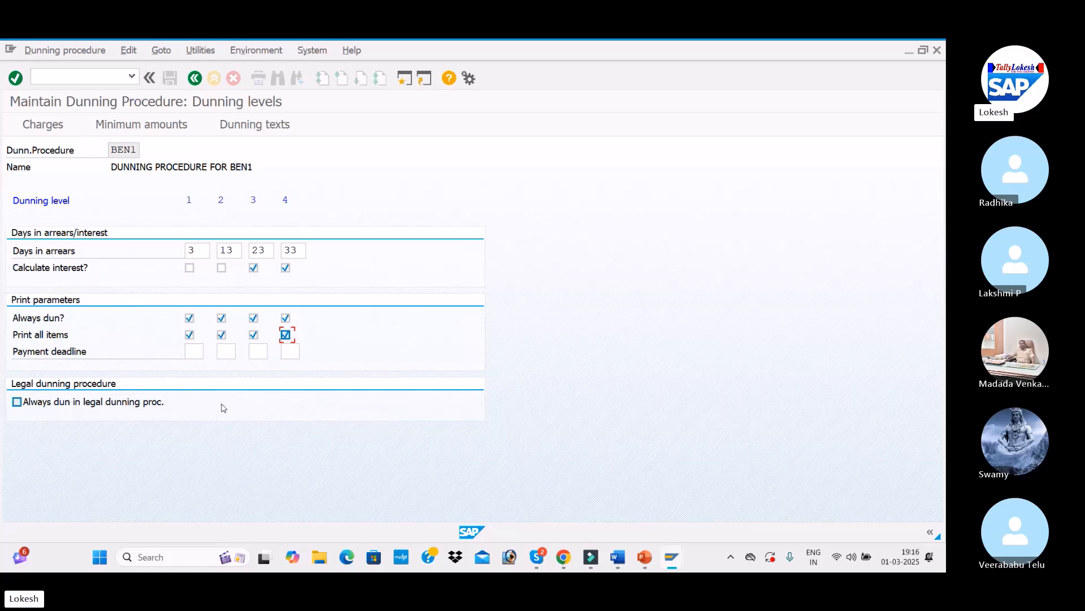
Step: Check the reference charges screenshot, then open the Charges screen with currency INR
key("alt+Tab")
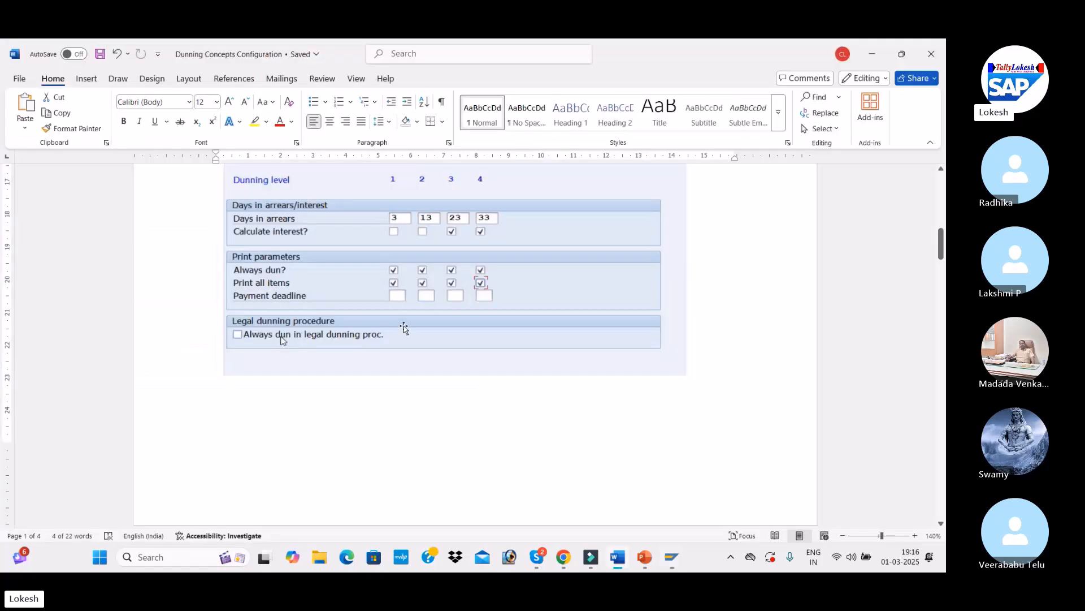
scroll(403, 327, "up", 3)
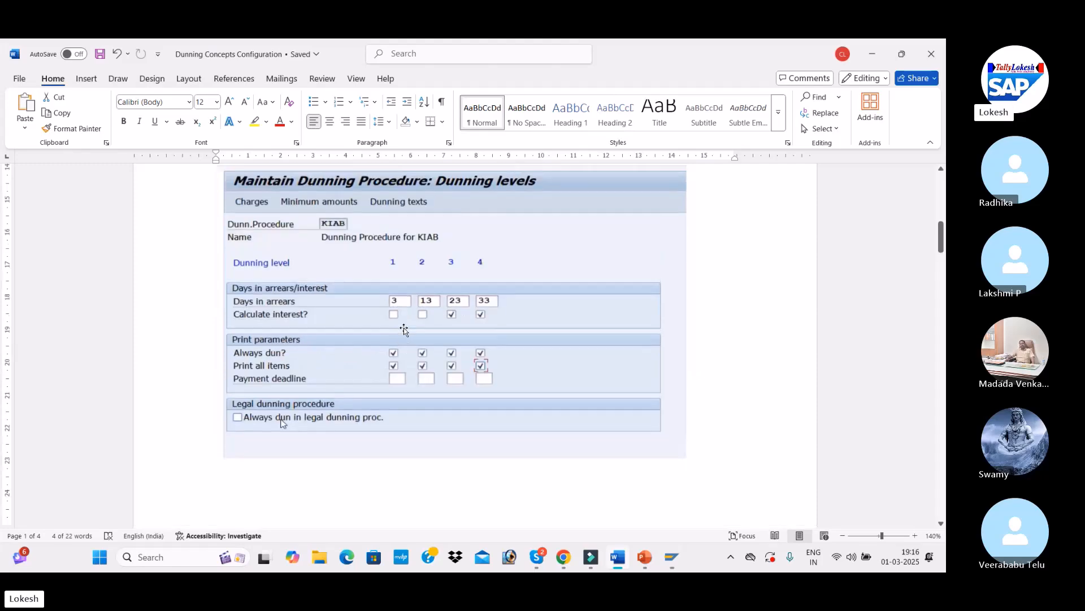
scroll(404, 328, "down", 9)
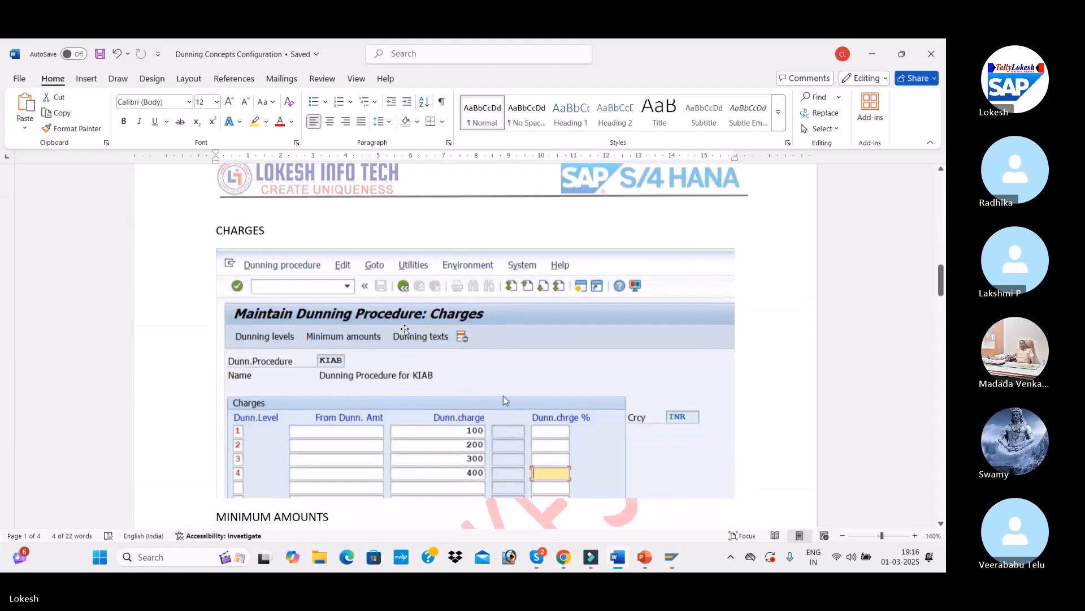
scroll(405, 330, "down", 3)
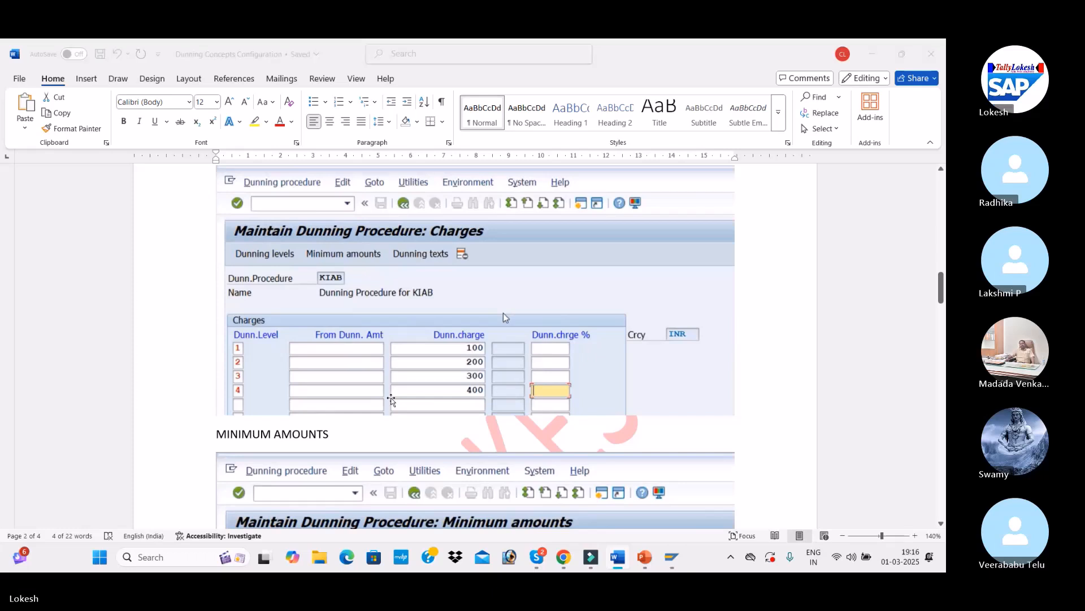
key("alt+Tab")
left_click(45, 125)
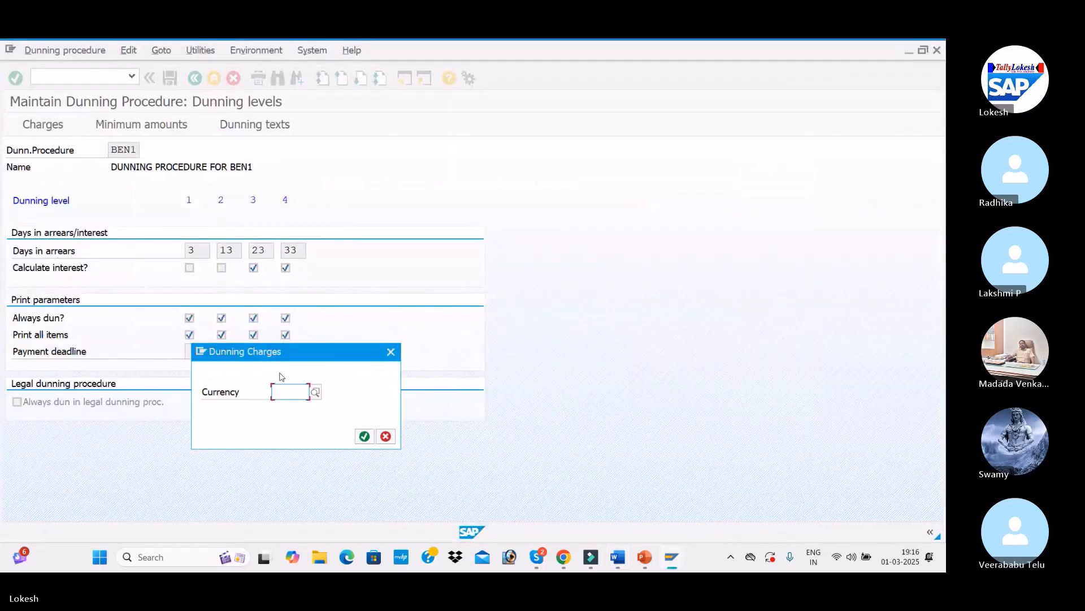
type("INR")
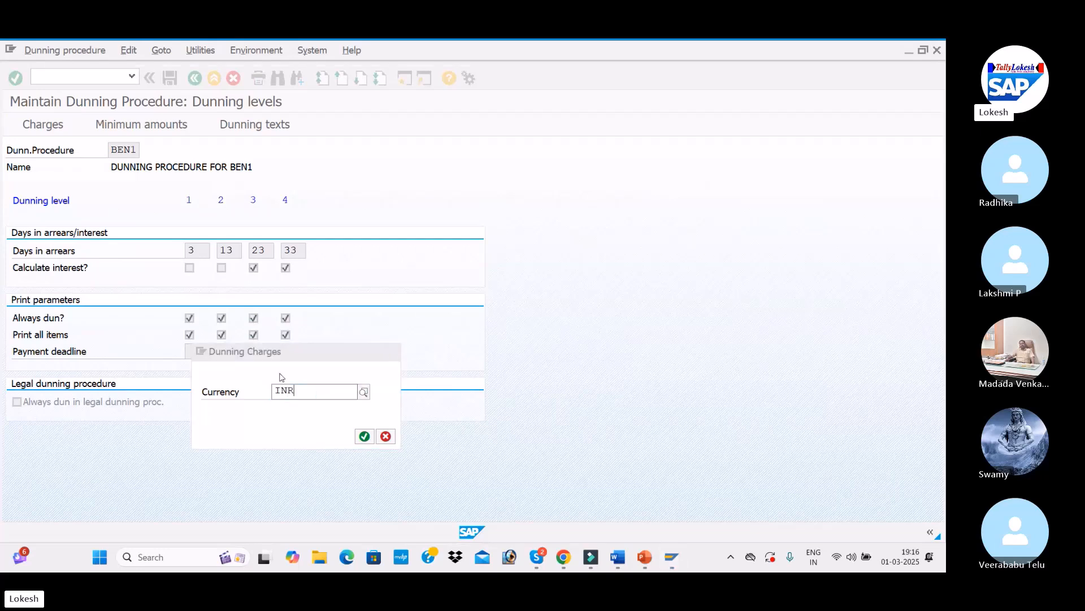
left_click(302, 422)
left_click(364, 437)
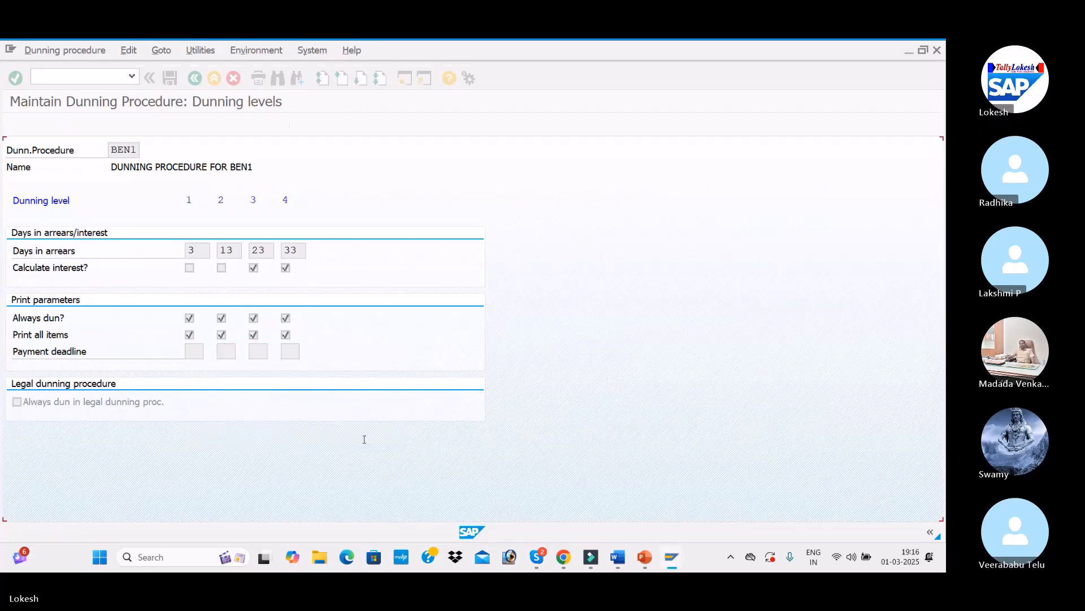
Step: Enter dunning levels 1 to 4 in the charges table
type("1")
key("Down")
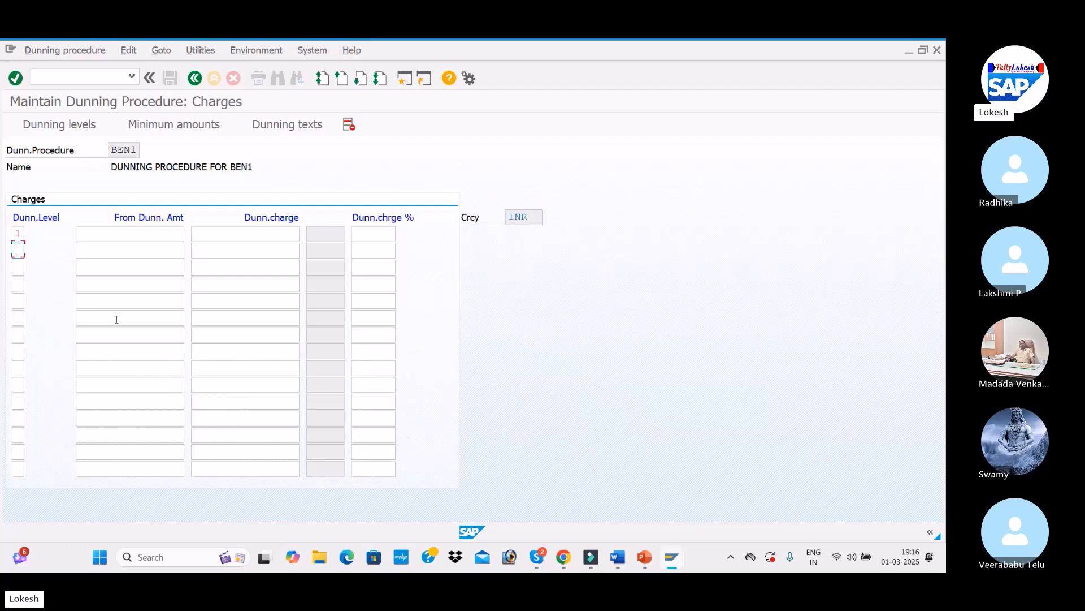
type("2")
key("Down")
key("Down")
type("4")
key("Down")
Step: Set dunning charges of 100, 200, 300 and 400 for levels 1 to 4
key("alt+Tab")
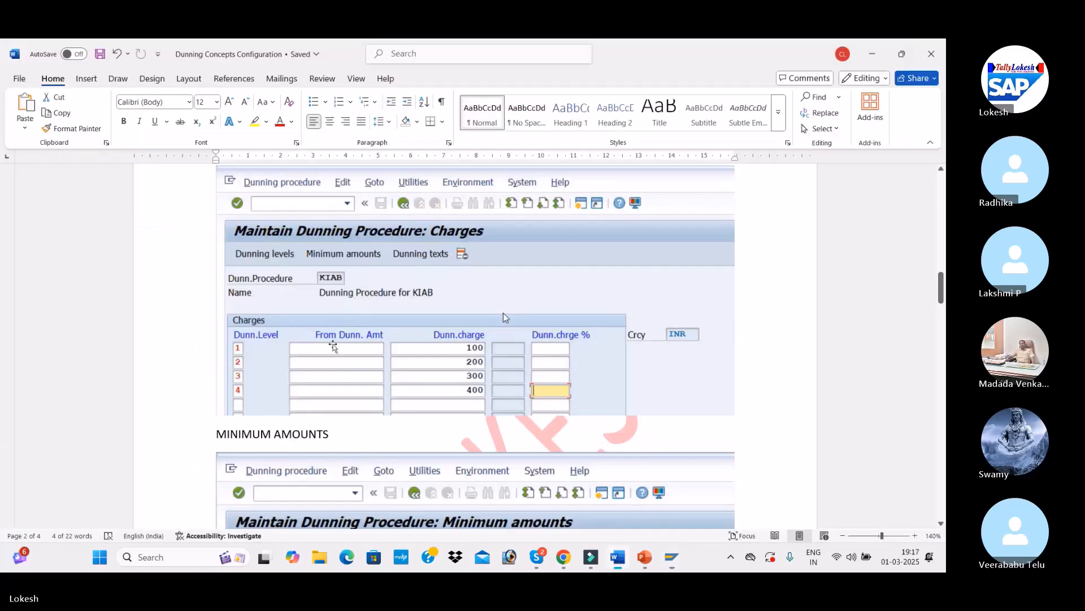
scroll(481, 311, "down", 1)
key("alt+Tab")
left_click(252, 234)
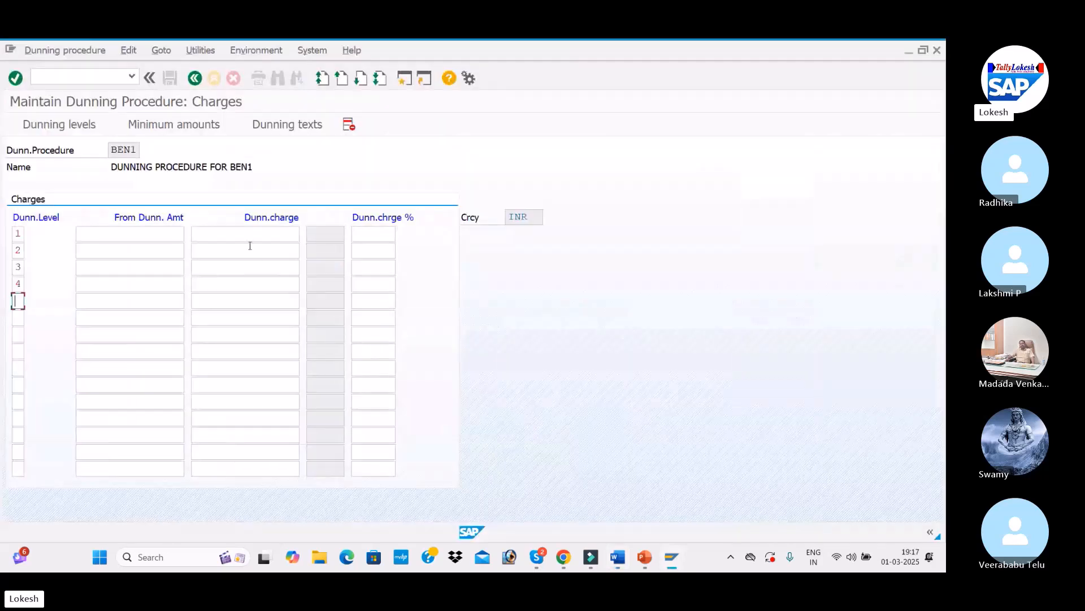
type("100")
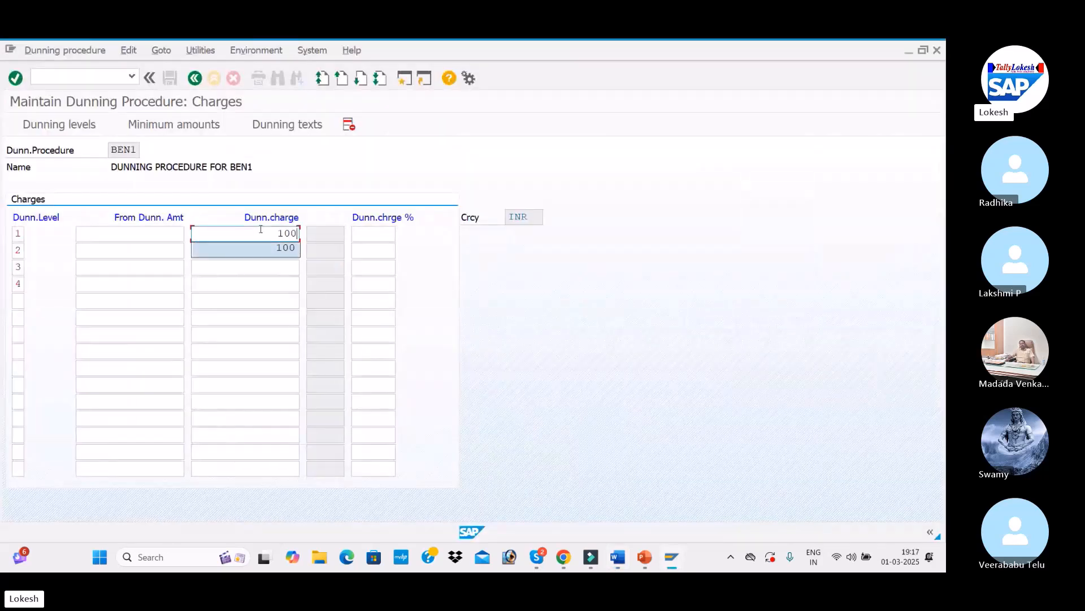
key("Tab")
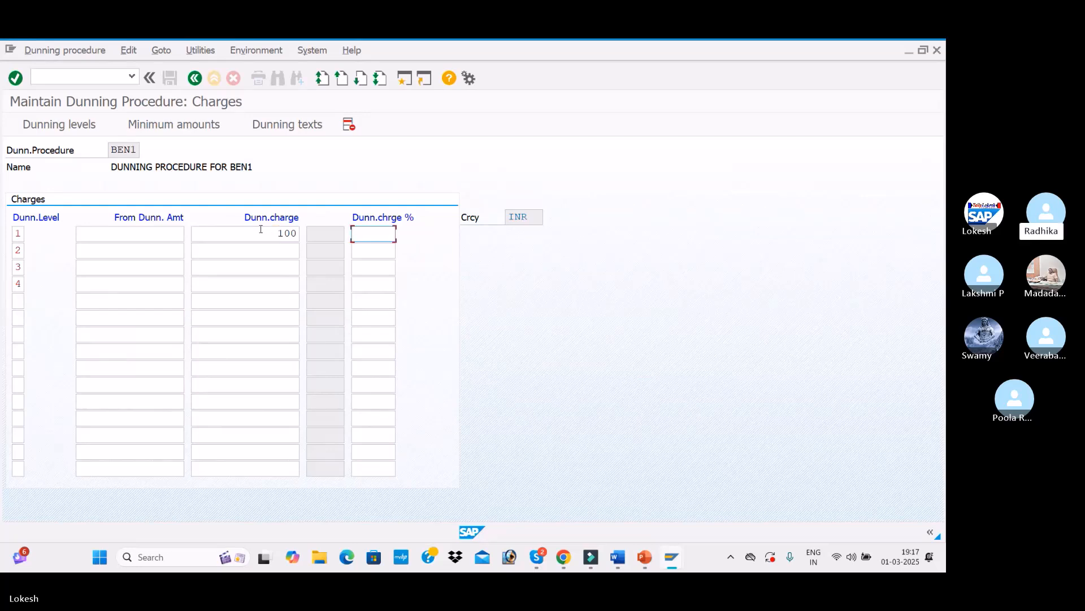
left_click(275, 249)
type("200")
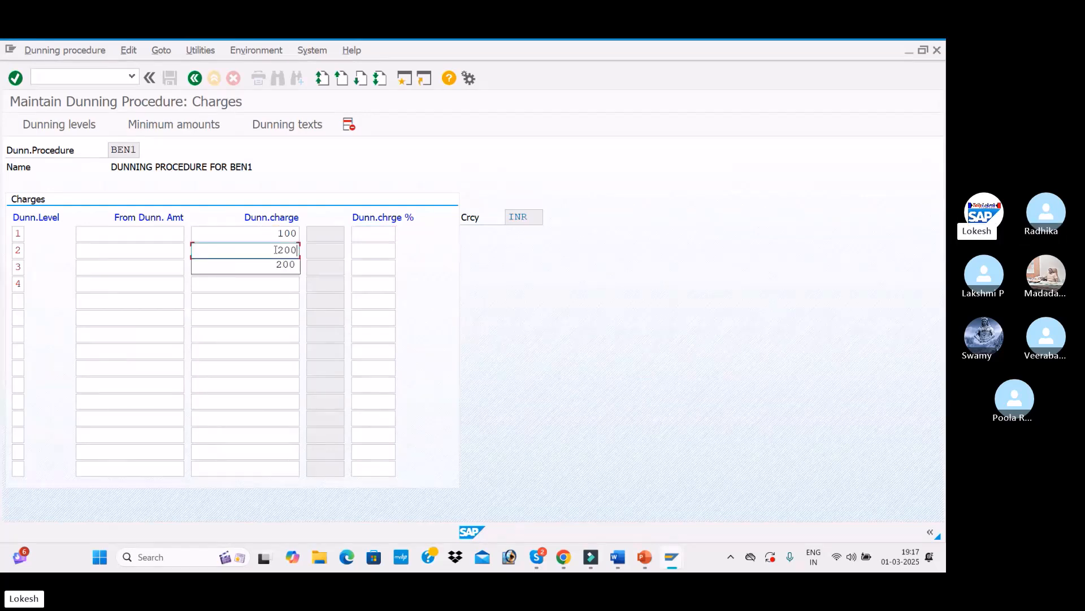
key("Tab")
left_click(280, 265)
type("300")
key("Tab")
left_click(292, 284)
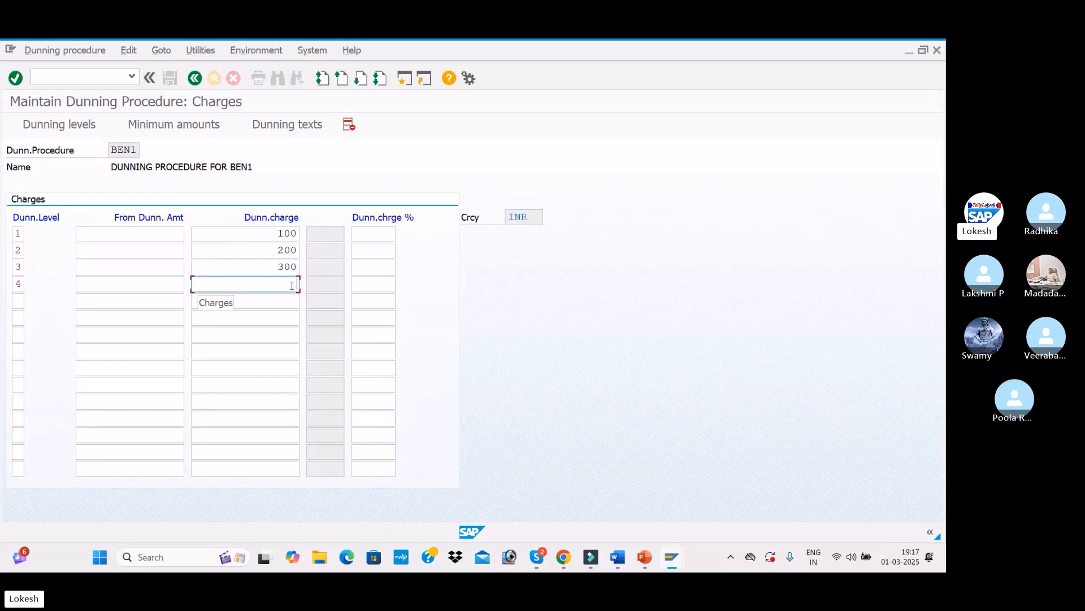
type("400")
key("Tab")
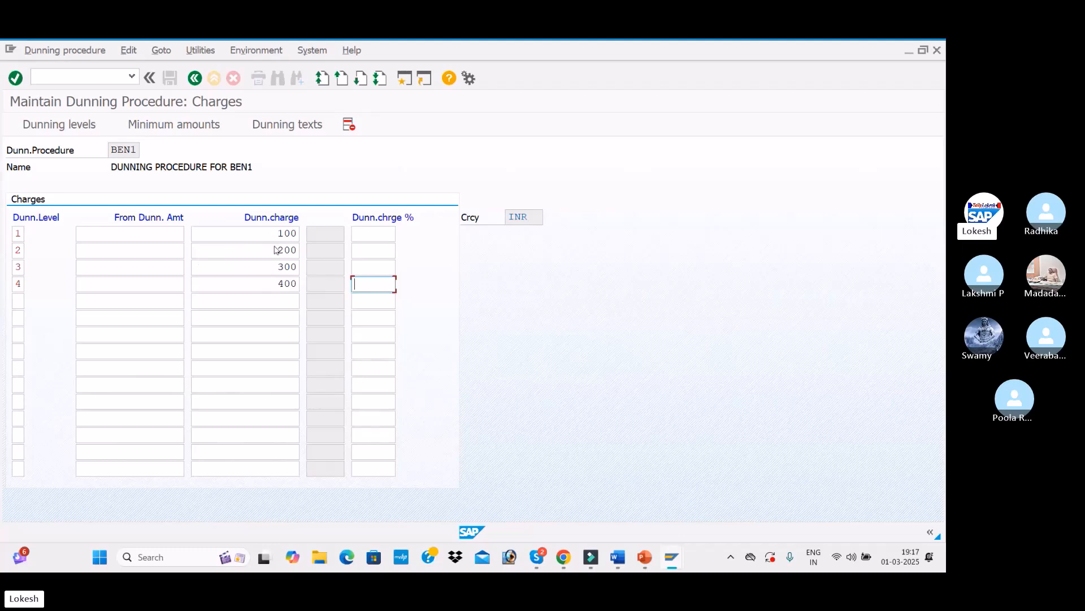
Step: Open the Minimum amounts screen with currency INR and enter dunning levels 1 to 4
key("alt+Tab")
scroll(321, 281, "down", 5)
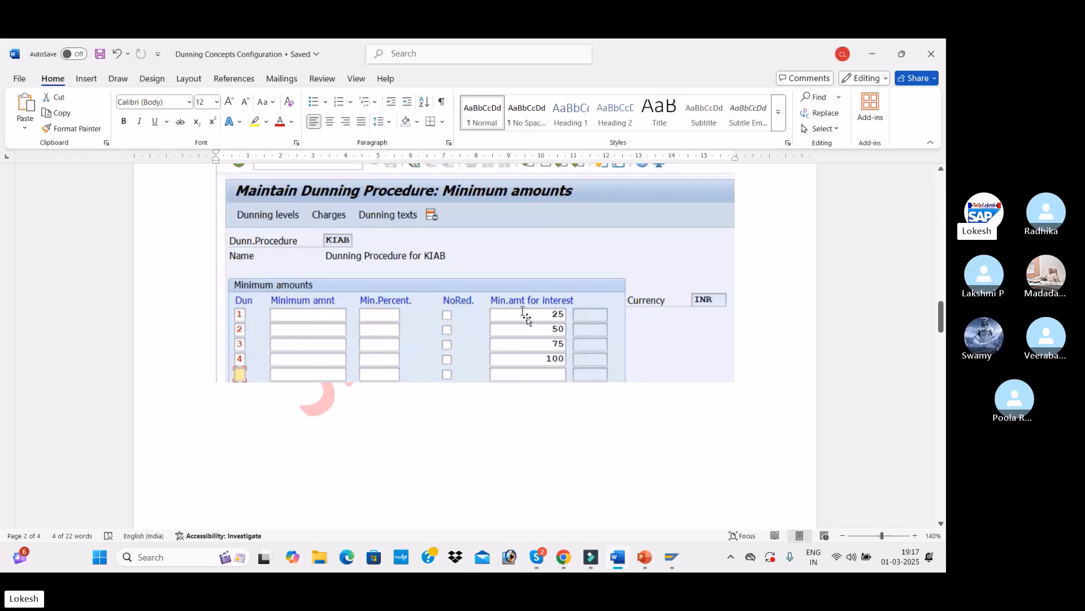
key("alt+Tab")
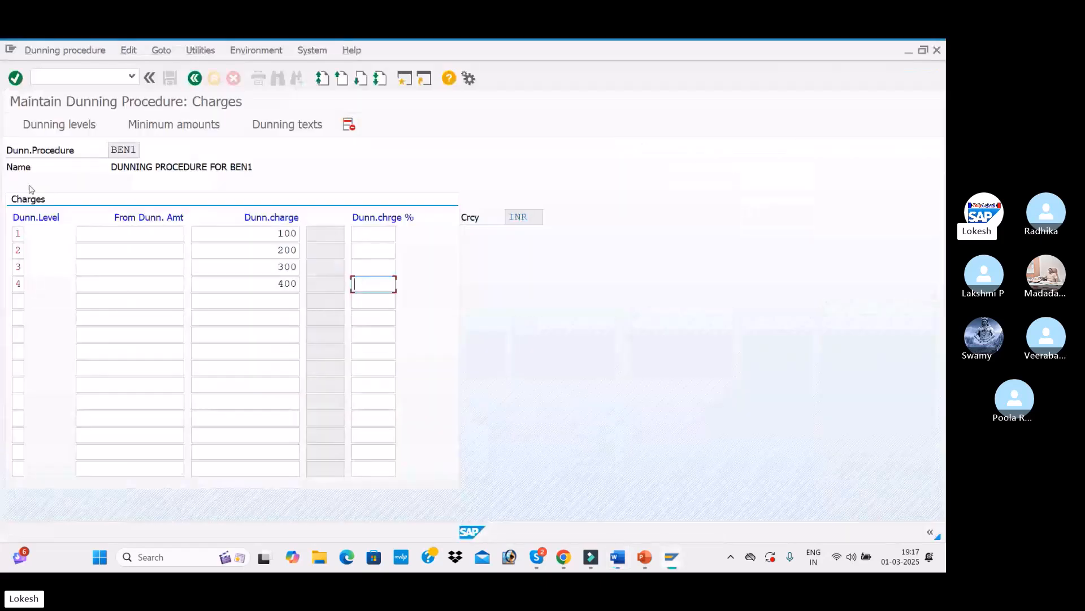
left_click(172, 126)
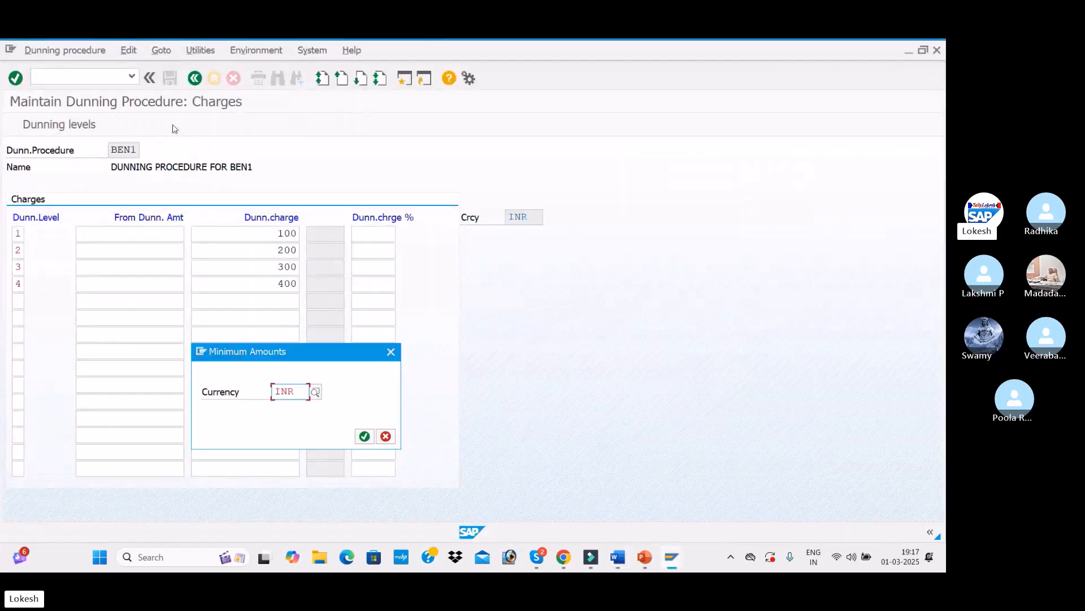
left_click(358, 439)
key("Down")
type("2")
key("Down")
type("3")
key("Down")
type("4")
key("Down")
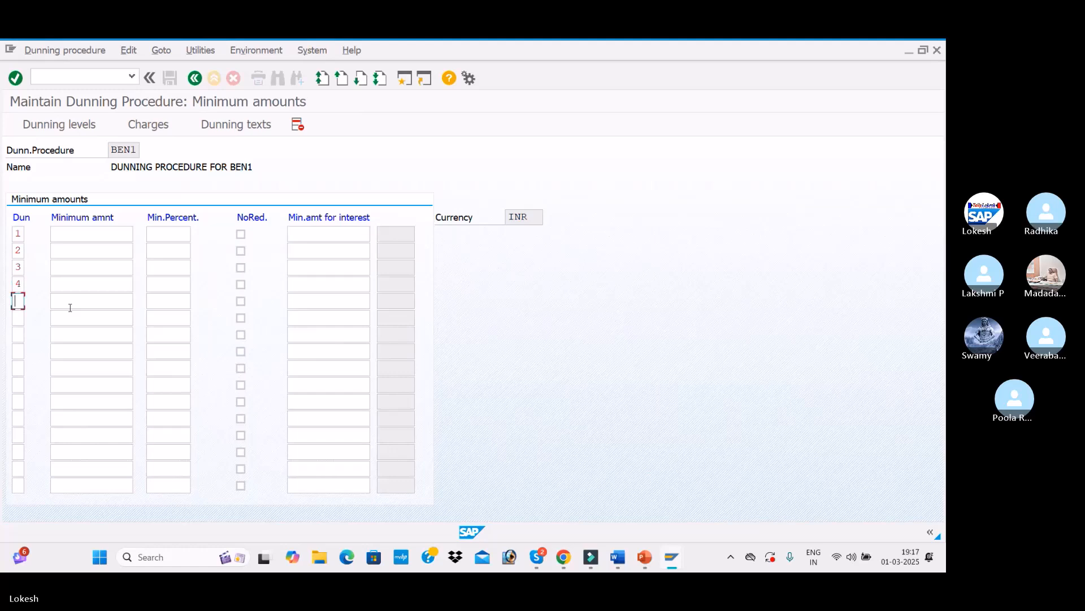
Step: Set minimum amounts for interest of 25, 50, 75 and 100 for levels 1 to 4
left_click(313, 235)
type("25")
key("Tab")
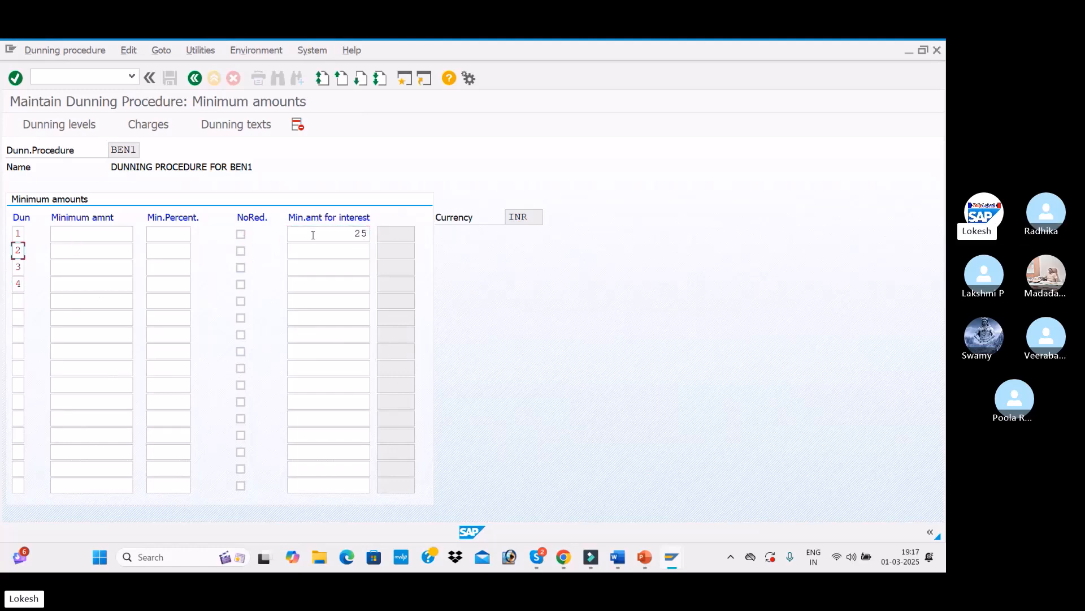
left_click(365, 250)
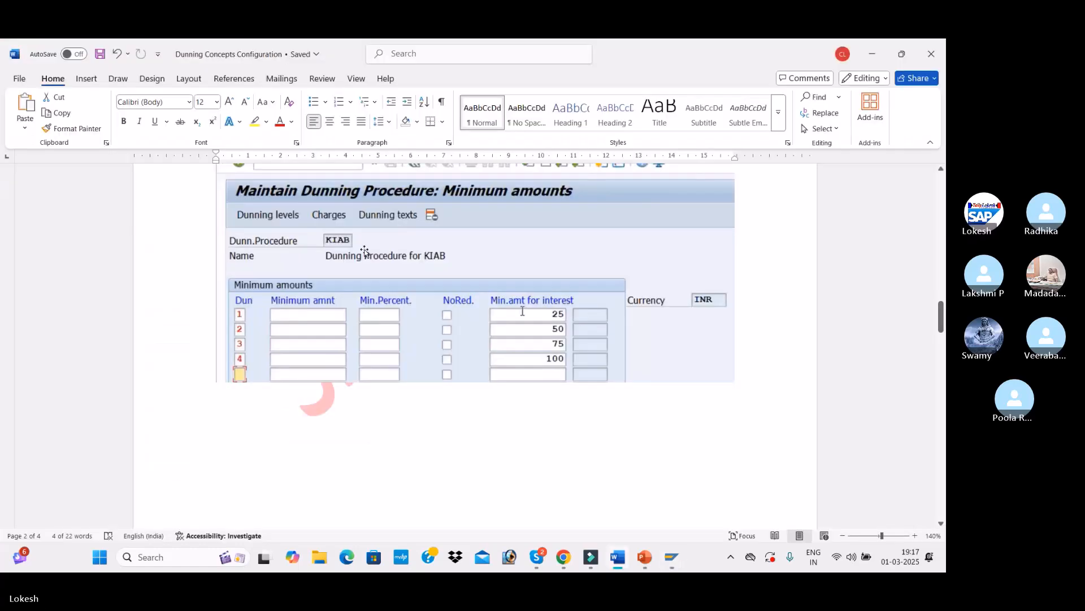
type("50")
left_click(365, 268)
left_click(365, 268)
key("alt+Tab")
key("alt+Tab")
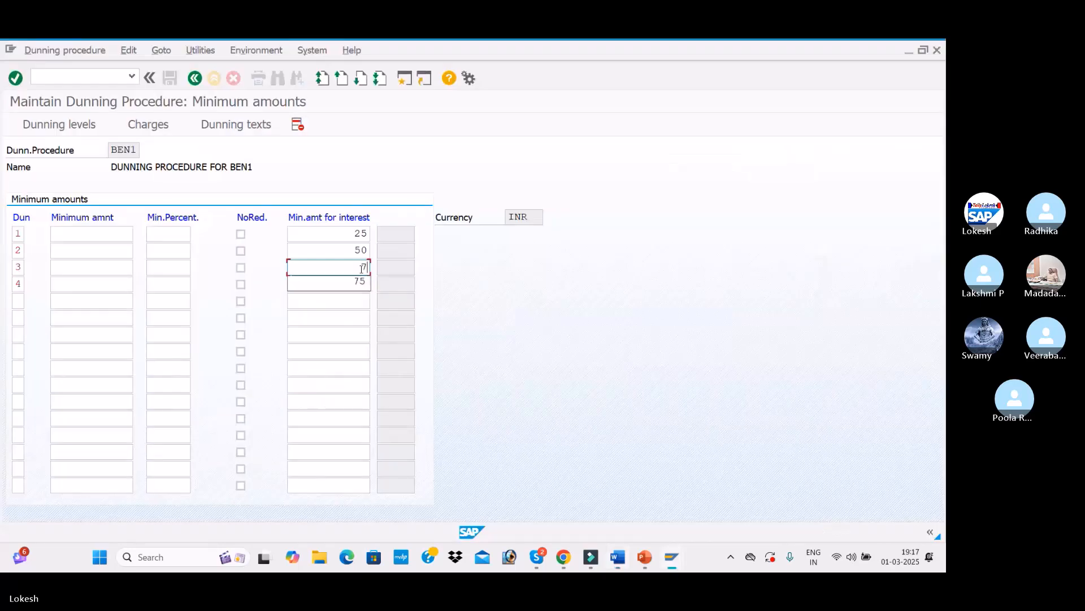
type("75")
left_click(362, 281)
left_click(357, 282)
key("alt+Tab")
key("alt+Tab")
type("100")
key("Return")
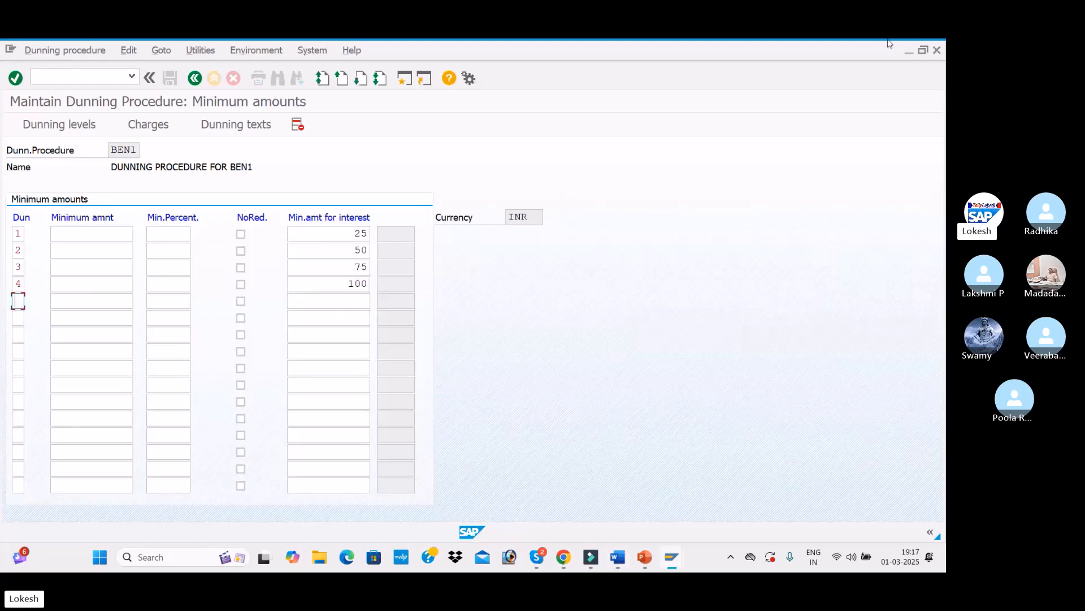
Step: Check the dunning texts section of the reference document and open the Dunning texts screen
key("alt+Tab")
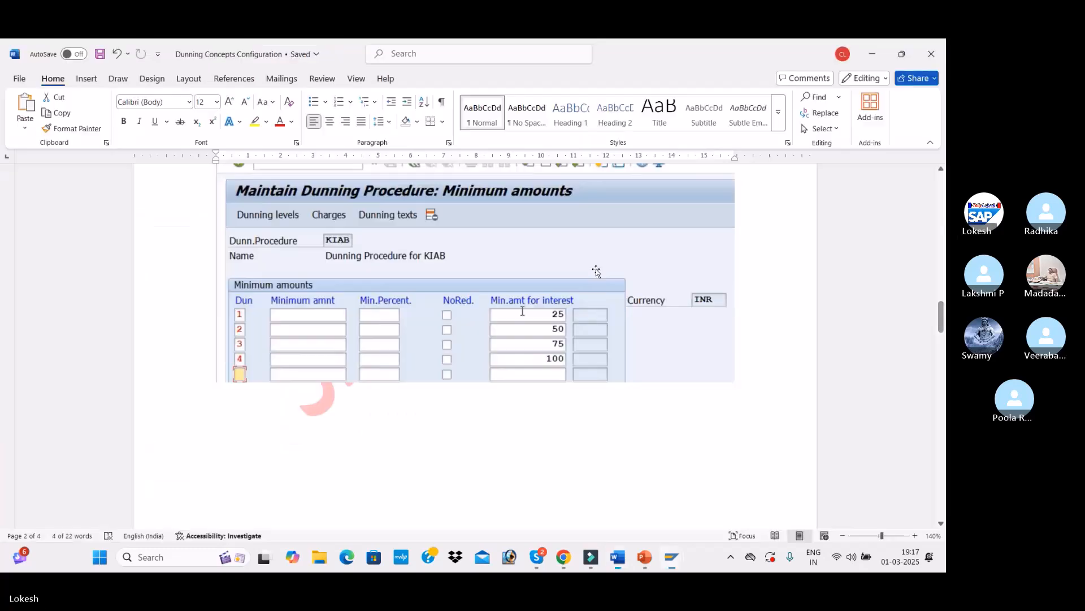
scroll(596, 273, "down", 10)
scroll(604, 324, "down", 4)
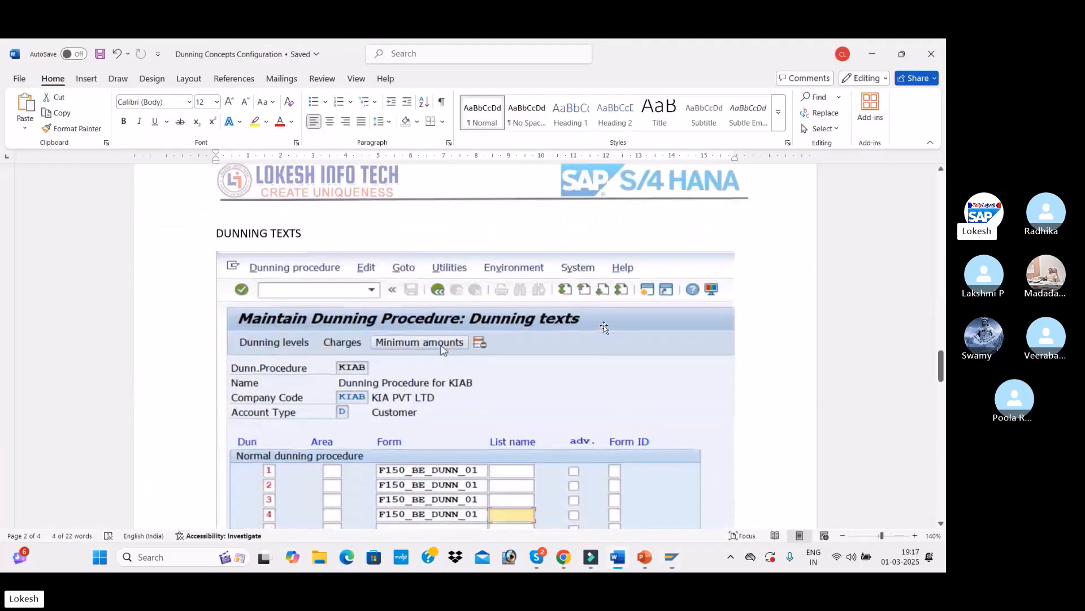
scroll(604, 325, "up", 1)
key("alt+Tab")
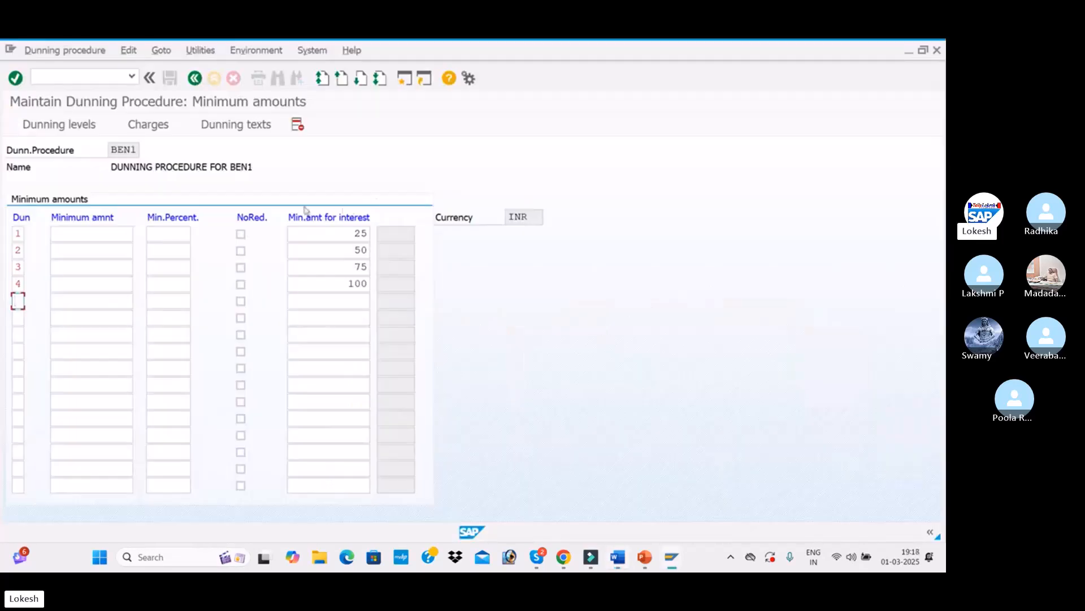
left_click(226, 125)
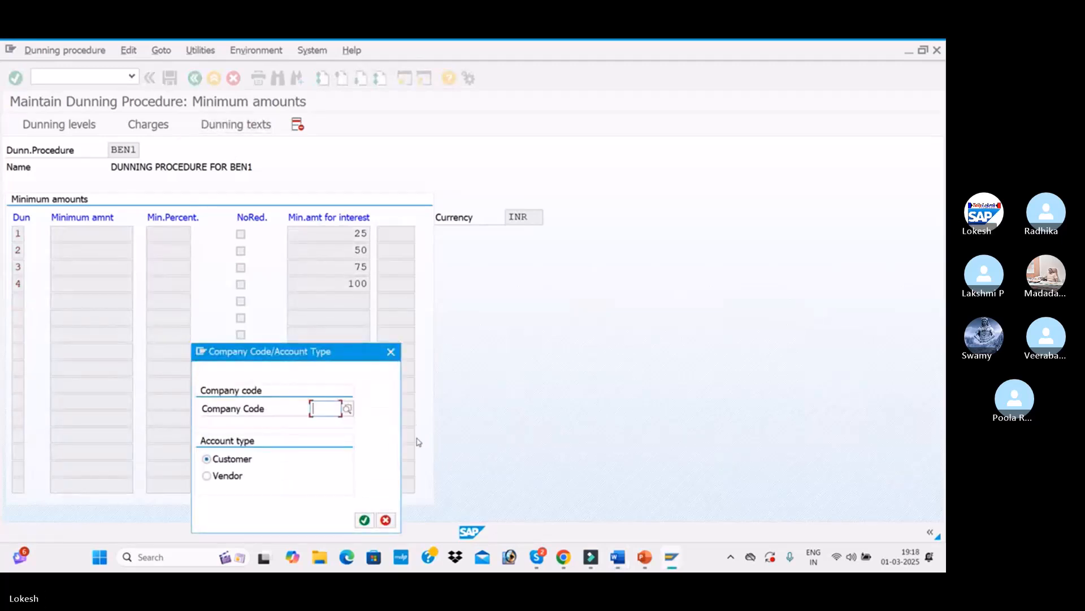
key("alt+Tab")
key("Tab")
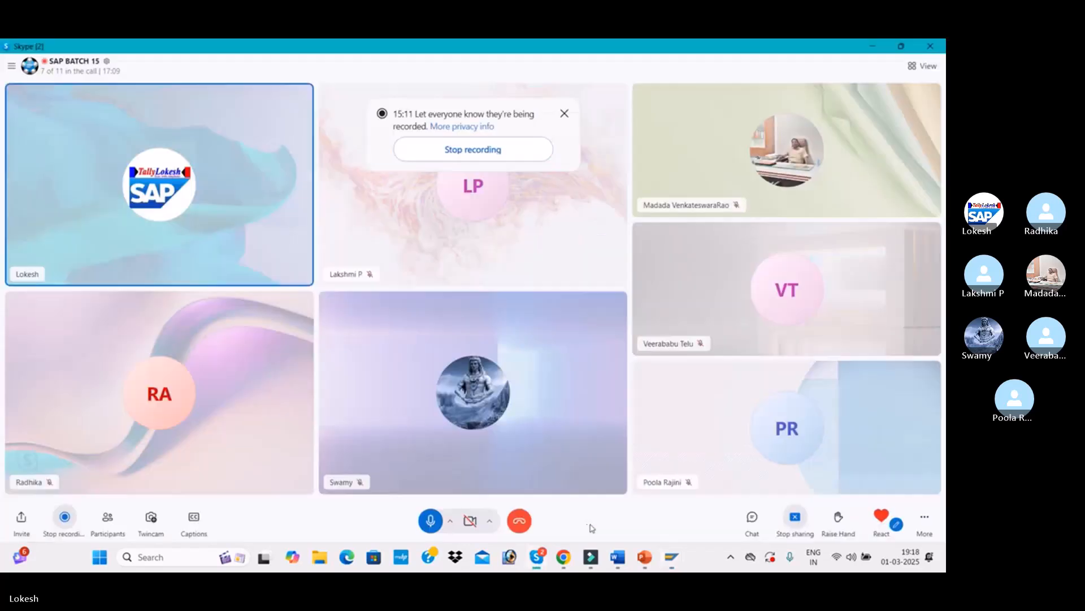
left_click(429, 523)
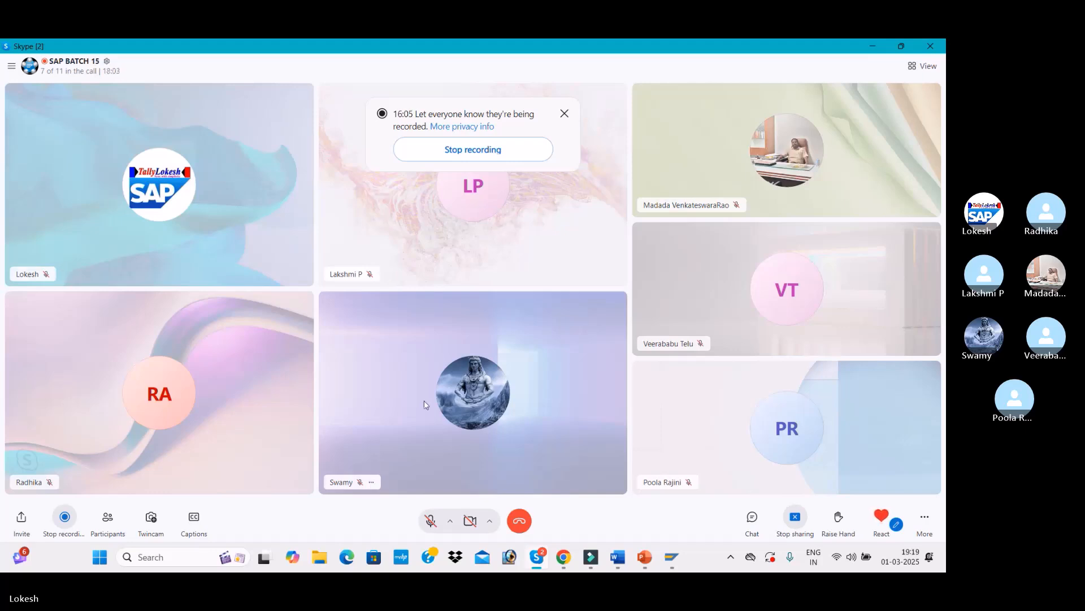
key("ctrl+m")
key("alt+Tab")
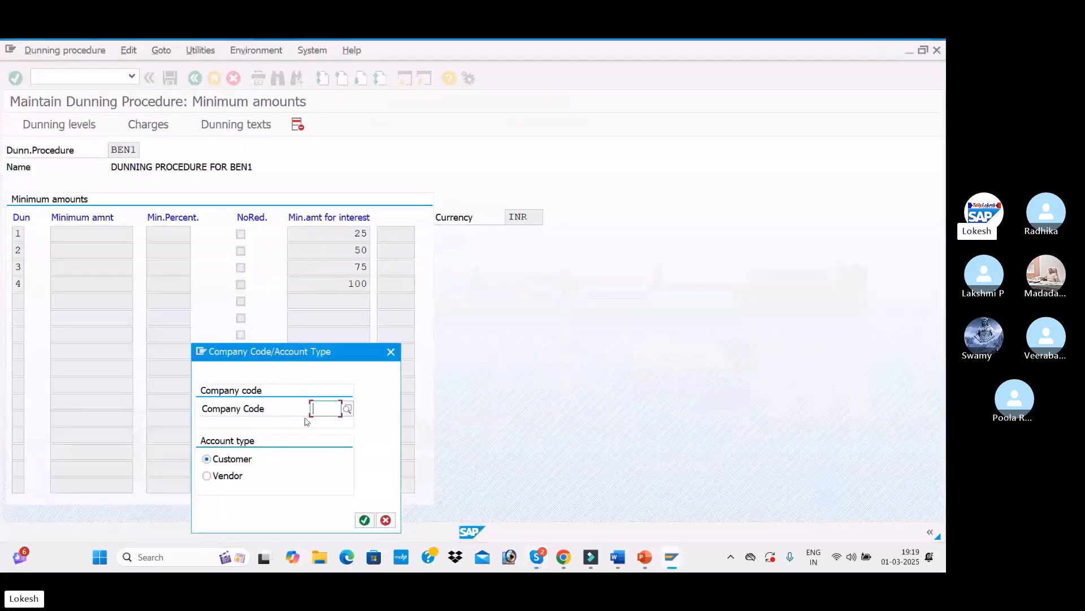
Step: Choose company code BEN1 with account type Customer for the dunning texts
type("BEN1")
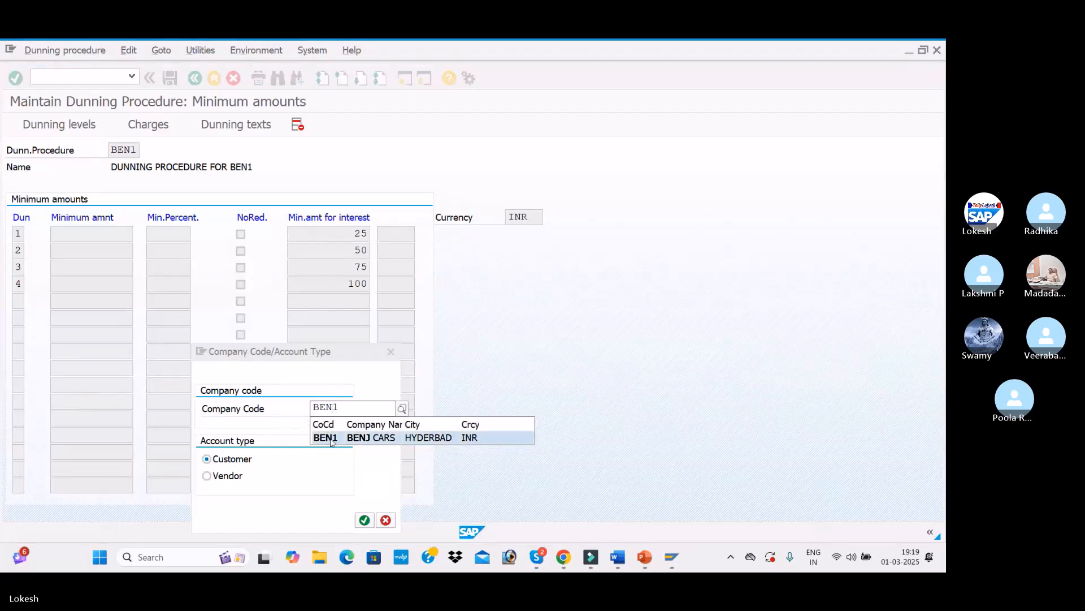
left_click(326, 438)
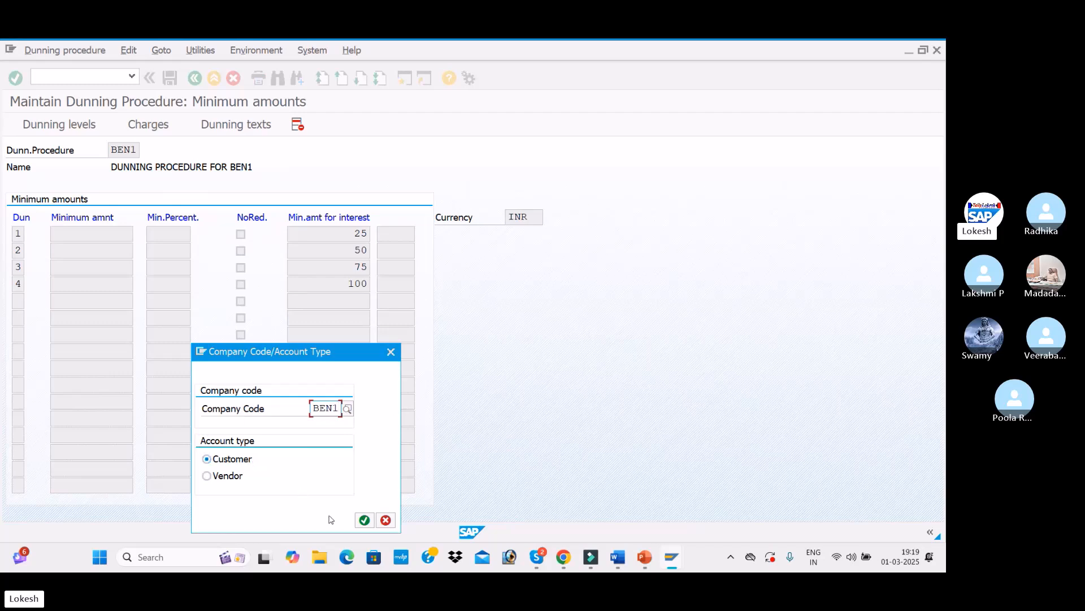
left_click(364, 519)
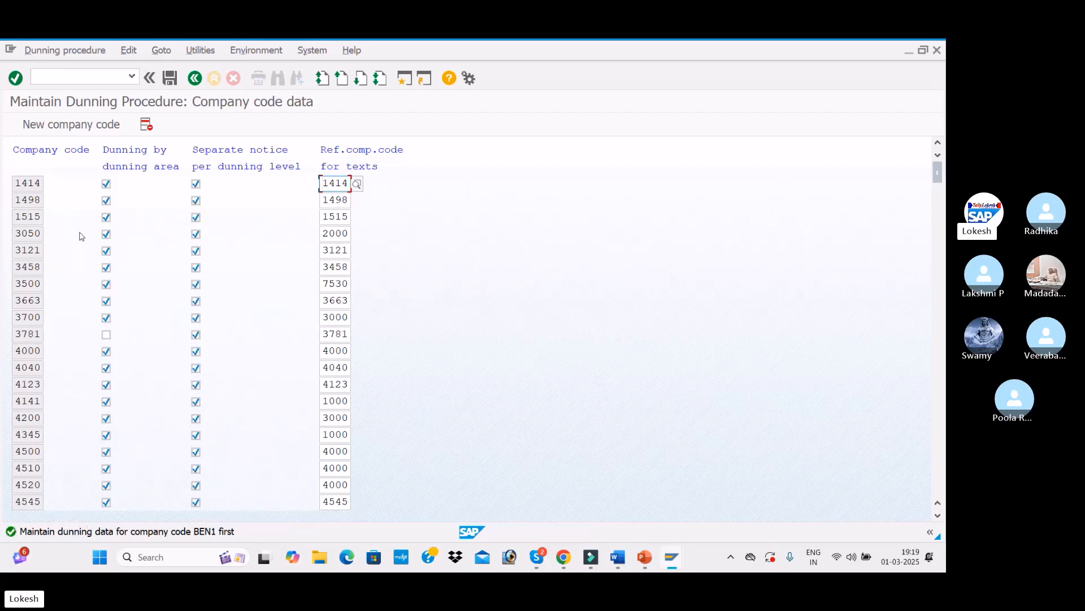
Step: Add company code BEN1 to the company code data with dunning by dunning area and separate notice per dunning level
left_click(78, 132)
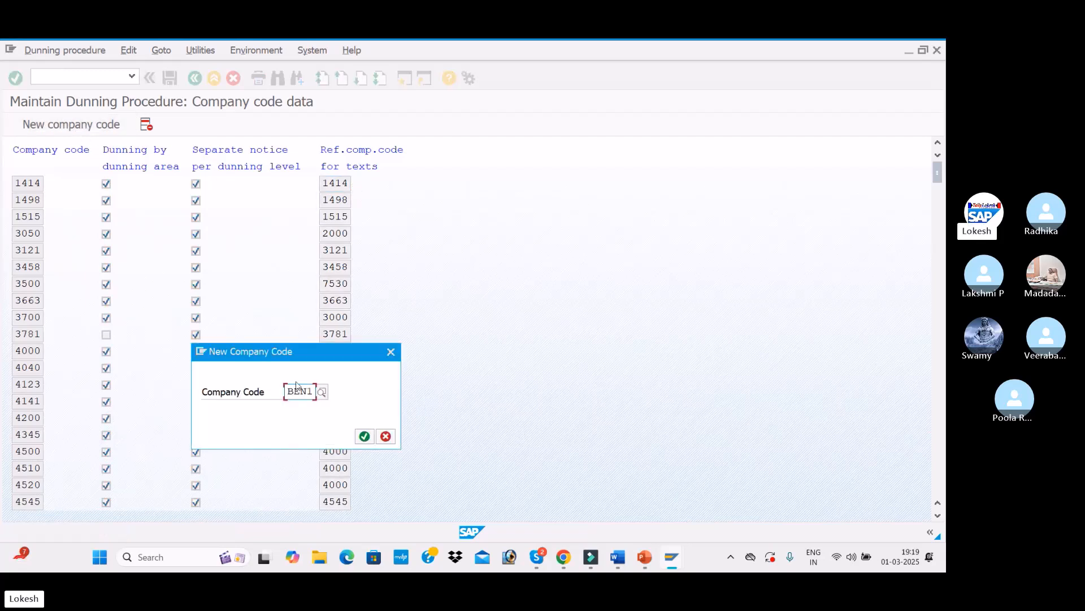
left_click(364, 438)
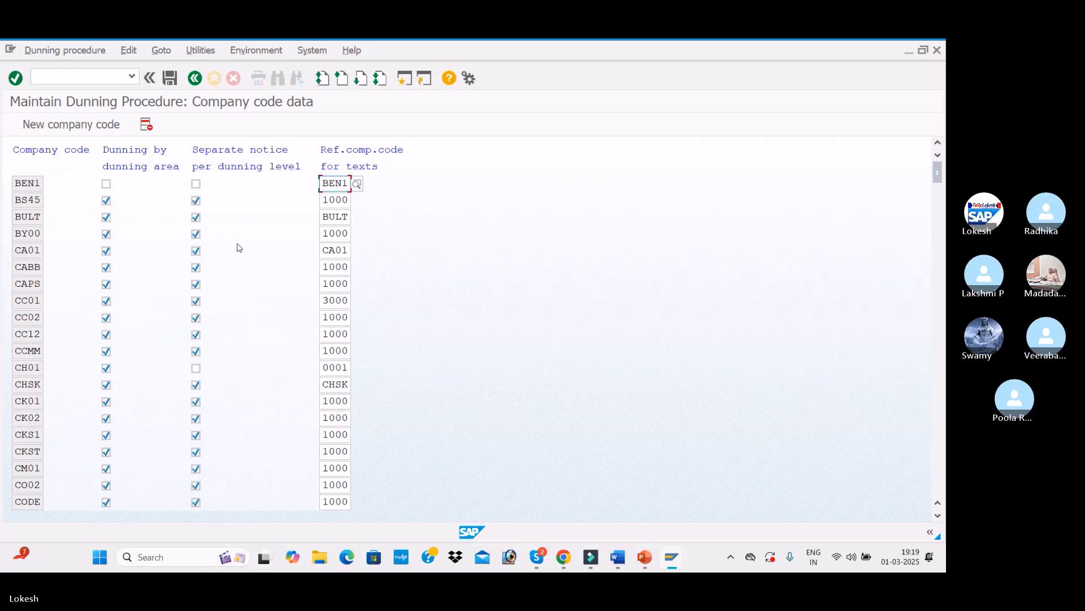
left_click(107, 184)
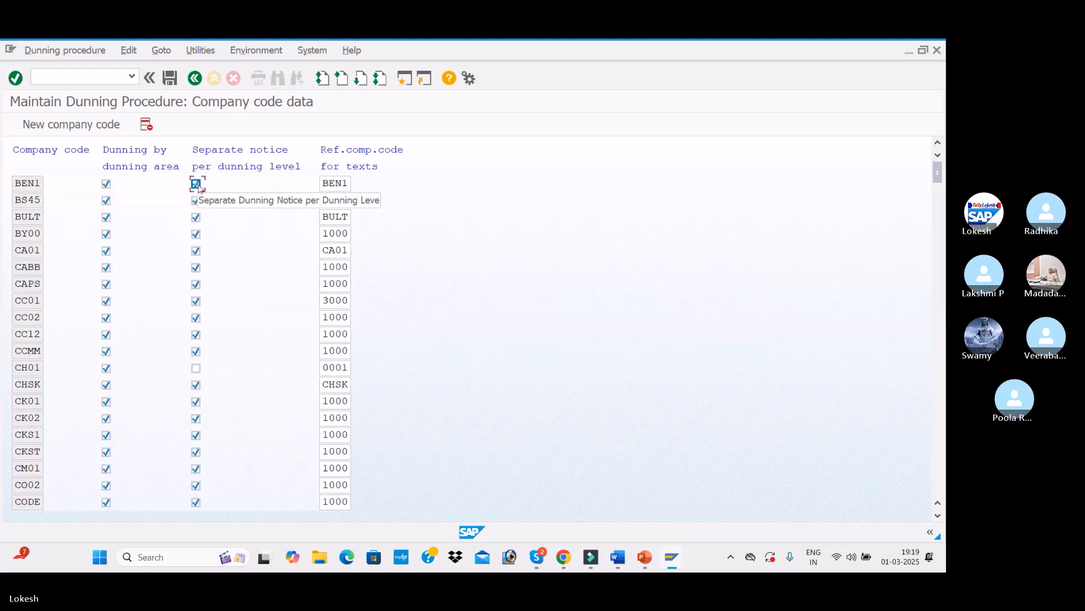
left_click(199, 185)
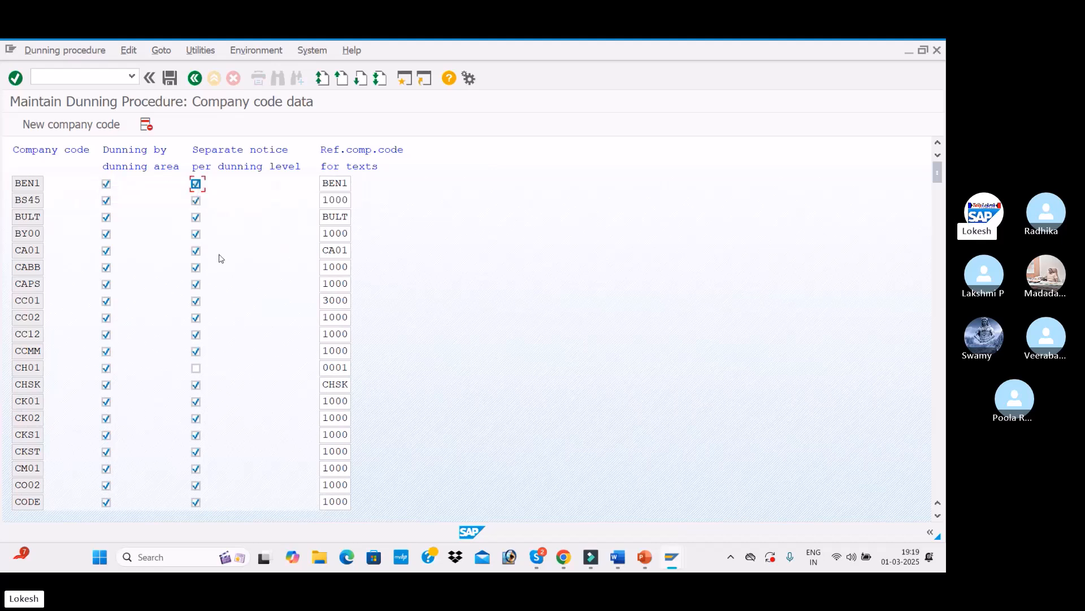
Step: Save the settings under a new customizing request described as DUNNING CONFIGURATION FOR BEN1
left_click(169, 81)
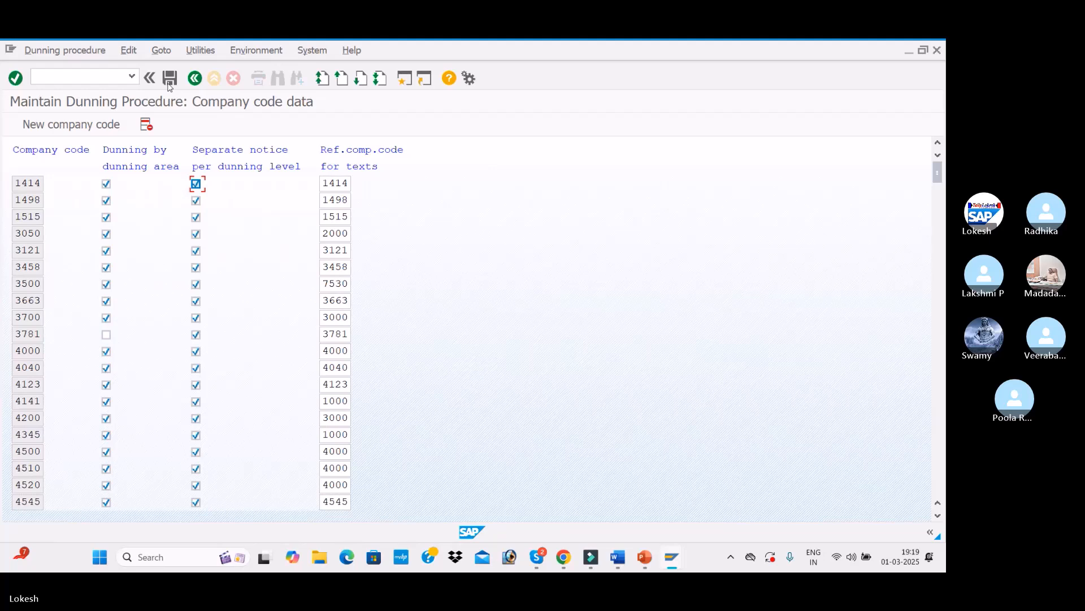
left_click(169, 84)
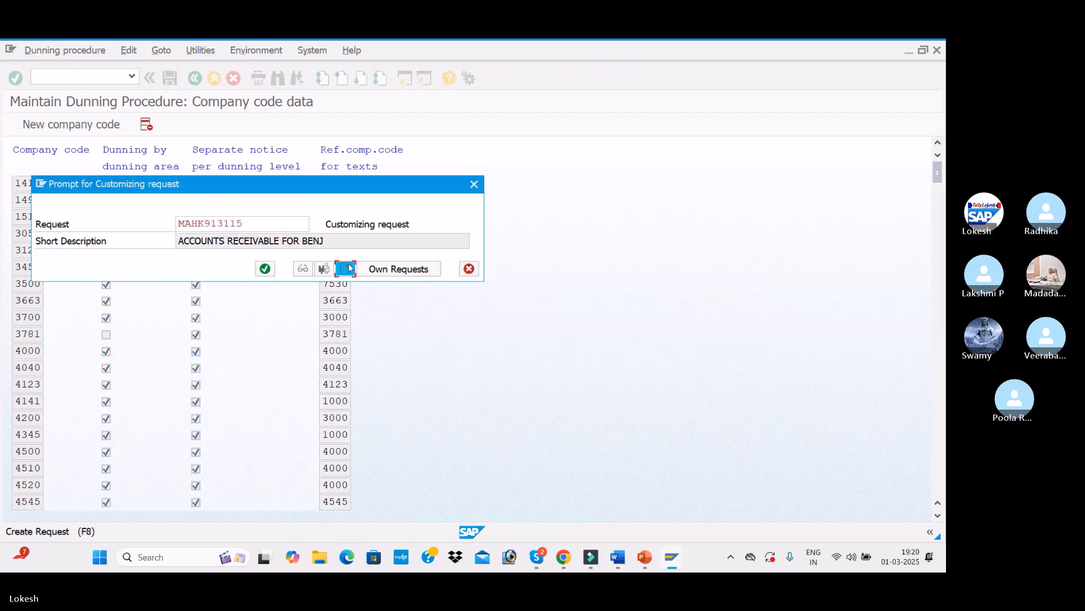
left_click(347, 266)
type("DUN")
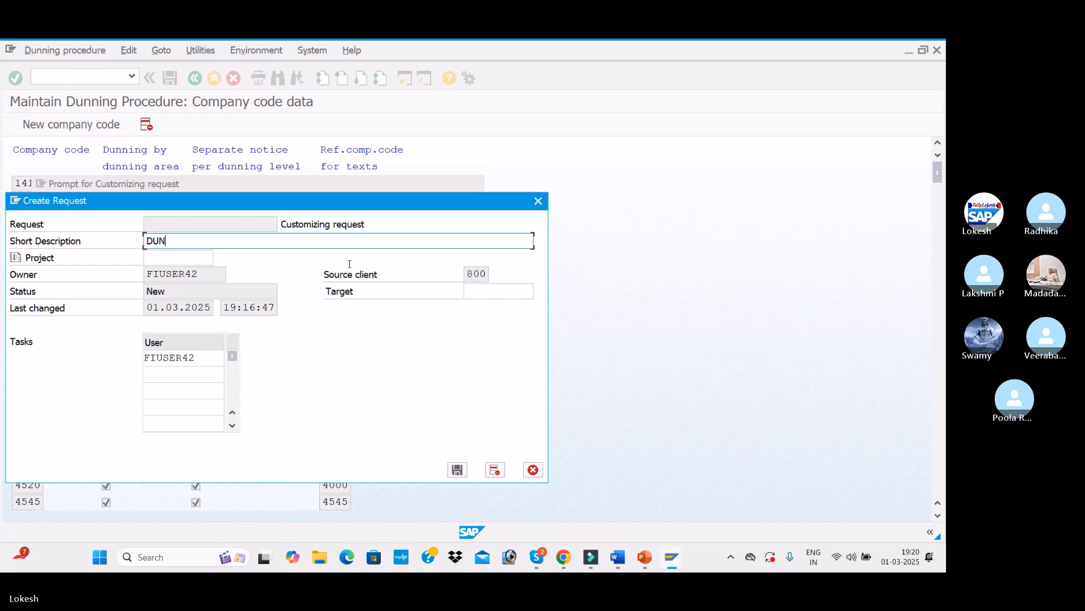
type("NINDG PRO")
key("BackSpace")
key("BackSpace")
type("CONFIGURATINON FOR EN")
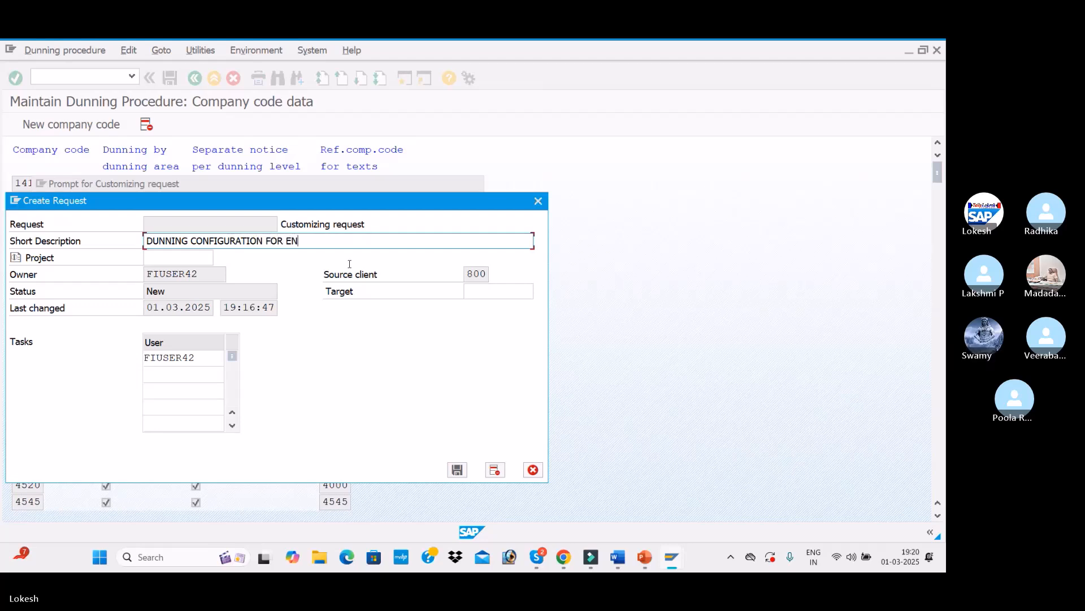
key("BackSpace")
type("BEN1")
key("Return")
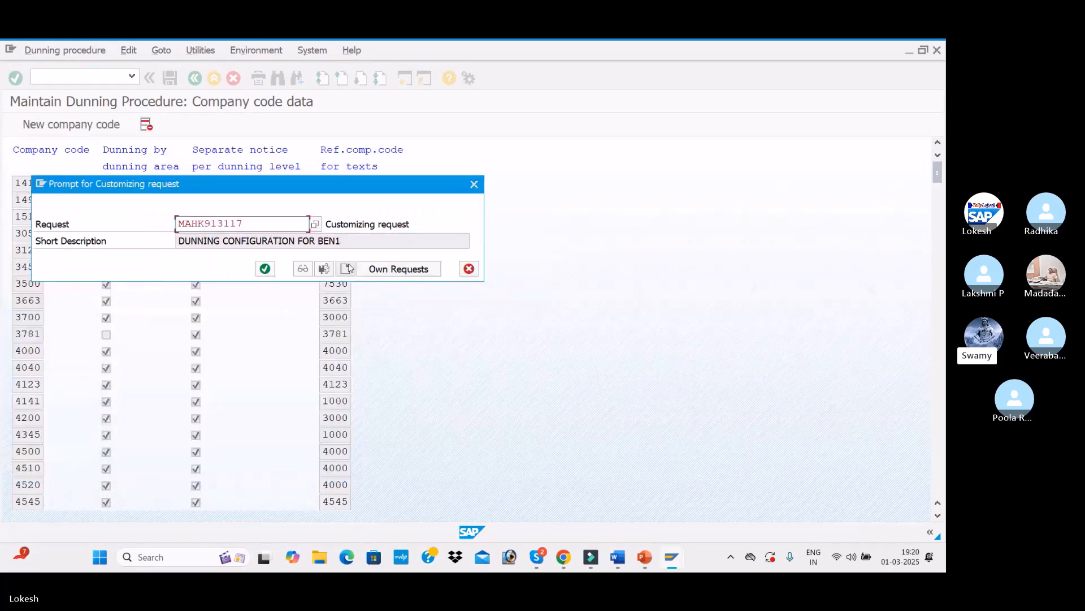
left_click(266, 268)
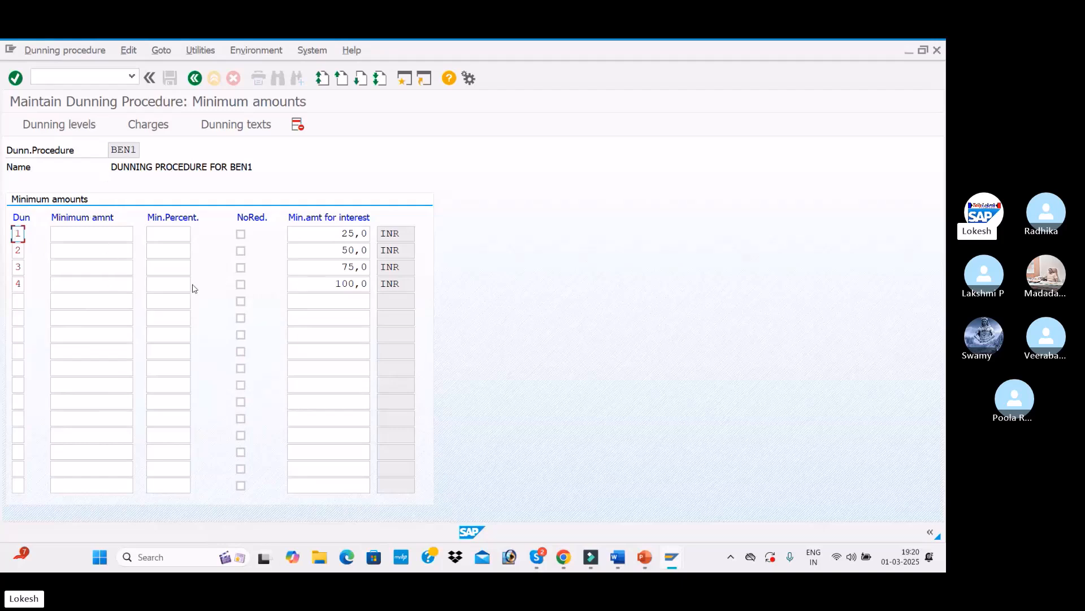
Step: Reopen Dunning texts for company code BEN1 customers and enter dunning levels 1 to 4
left_click(246, 133)
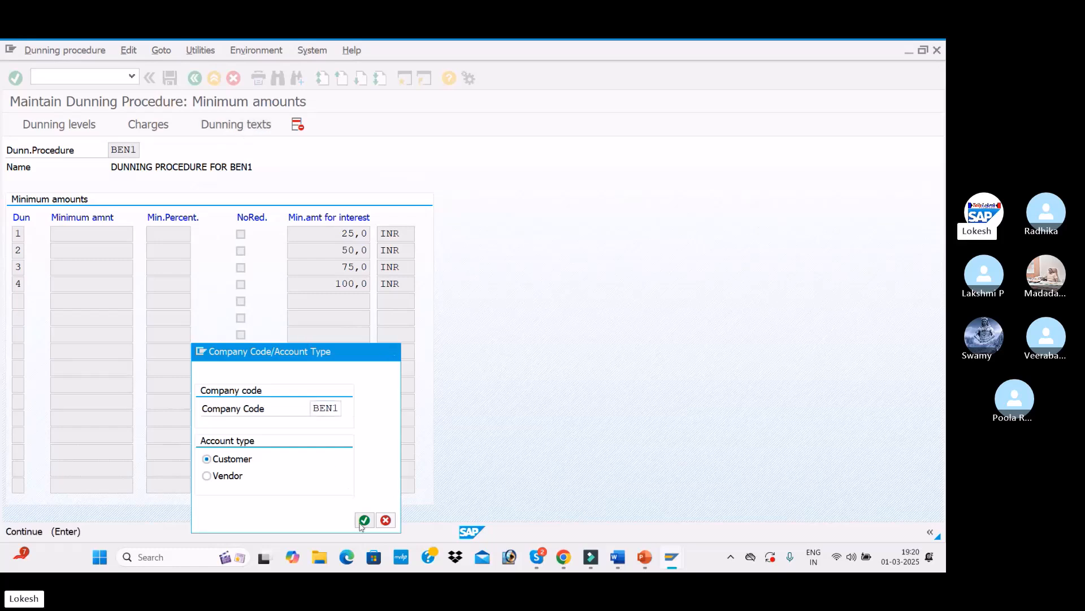
left_click(364, 520)
type("1")
key("Down")
type("2")
key("Down")
type("3")
key("Down")
type("4")
Step: Review the dunning form names in the reference document's dunning texts section
key("alt+Tab")
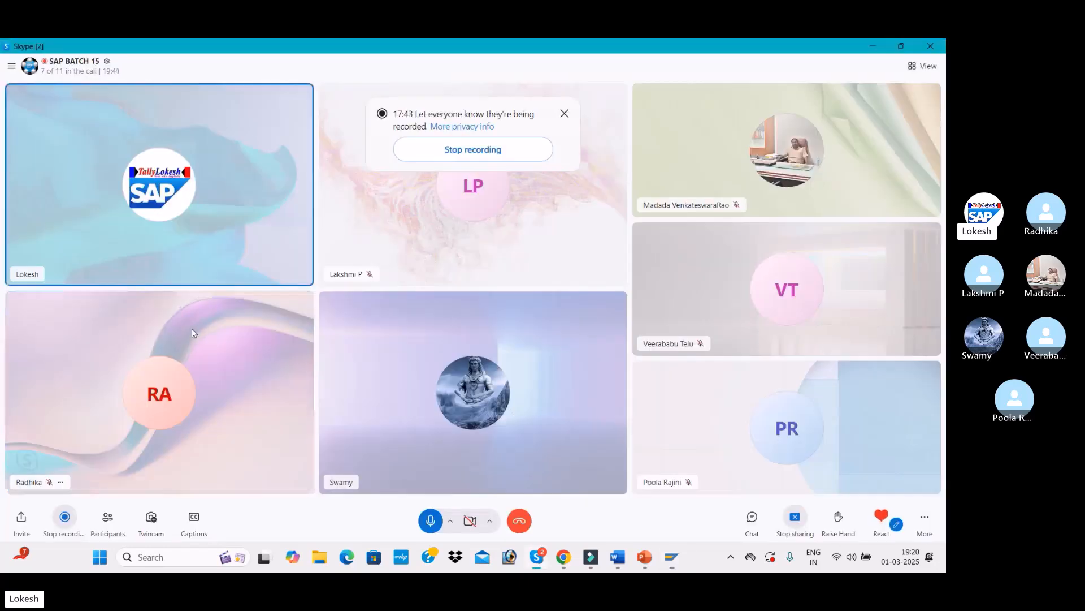
key("alt+Tab")
key("alt+Tab")
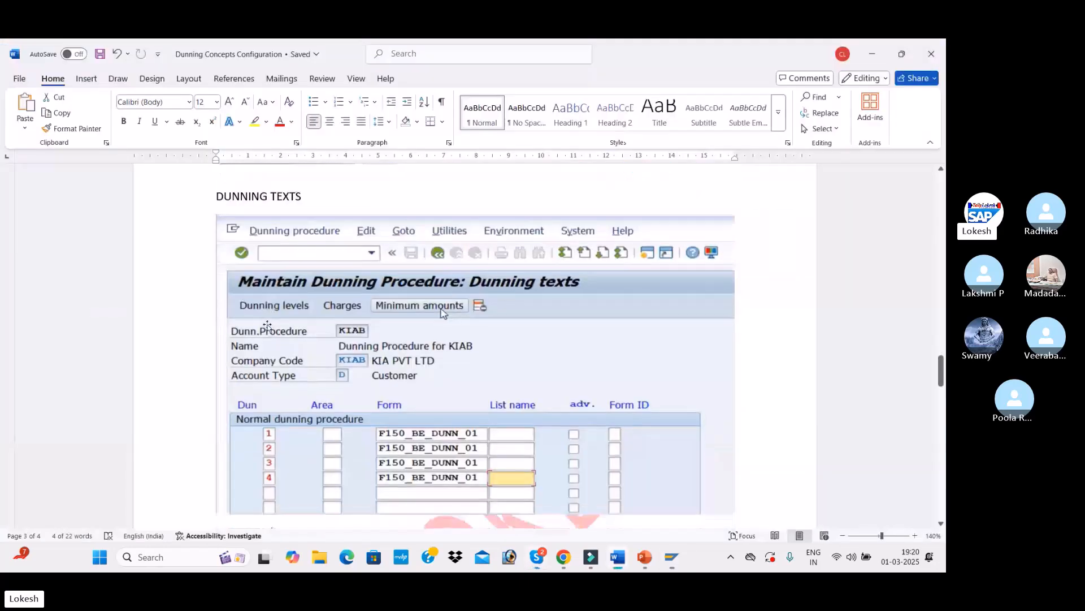
scroll(365, 362, "down", 3)
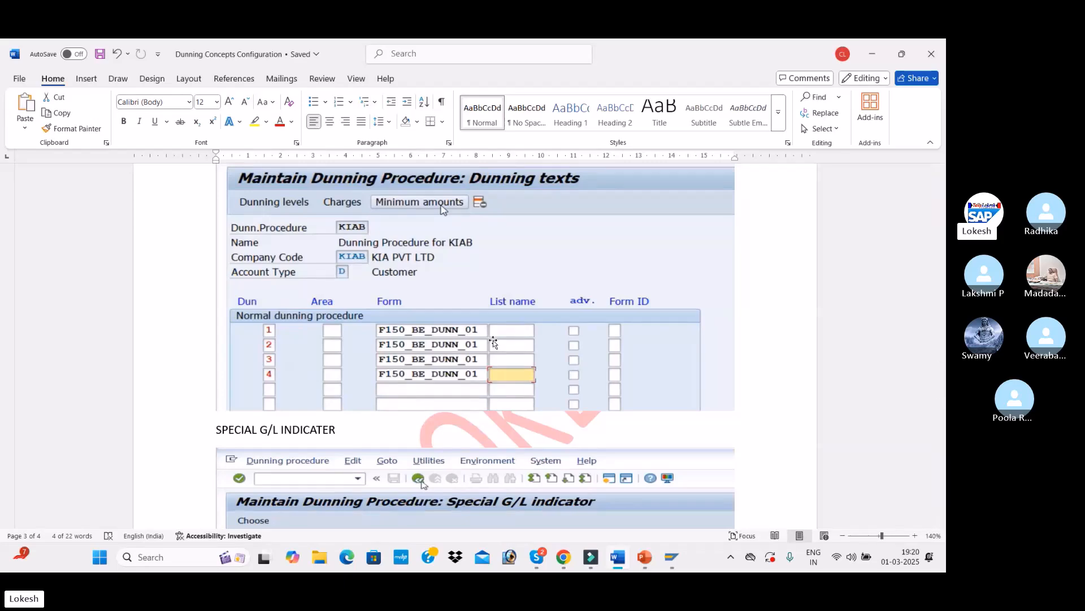
key("alt+Tab")
key("alt+Tab")
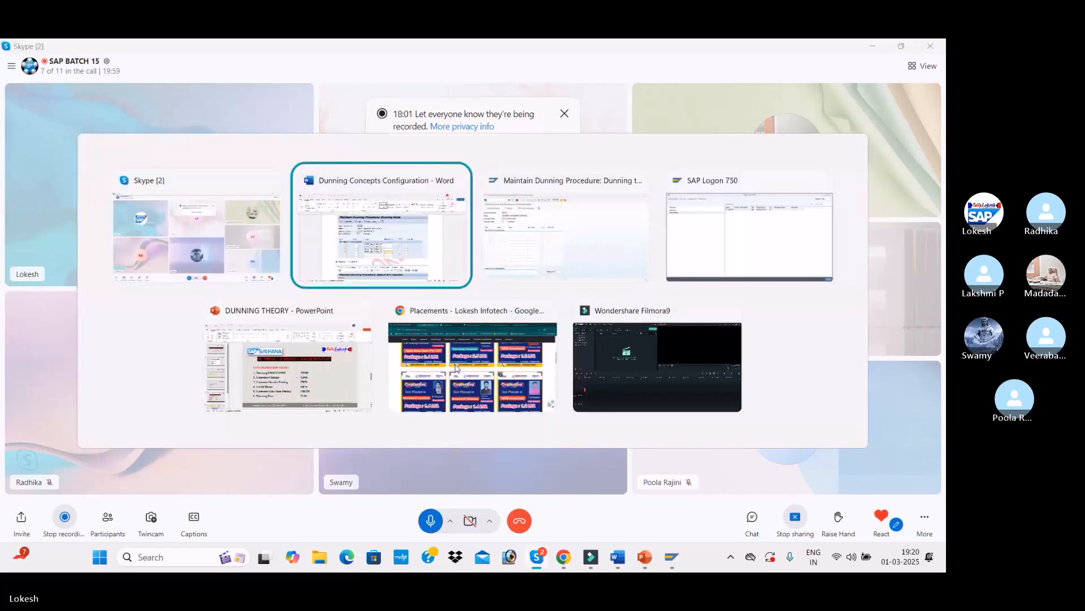
key("alt+Tab")
Step: Assign form F150_BE_DUNN_01 to dunning levels 1 to 4
left_click(205, 264)
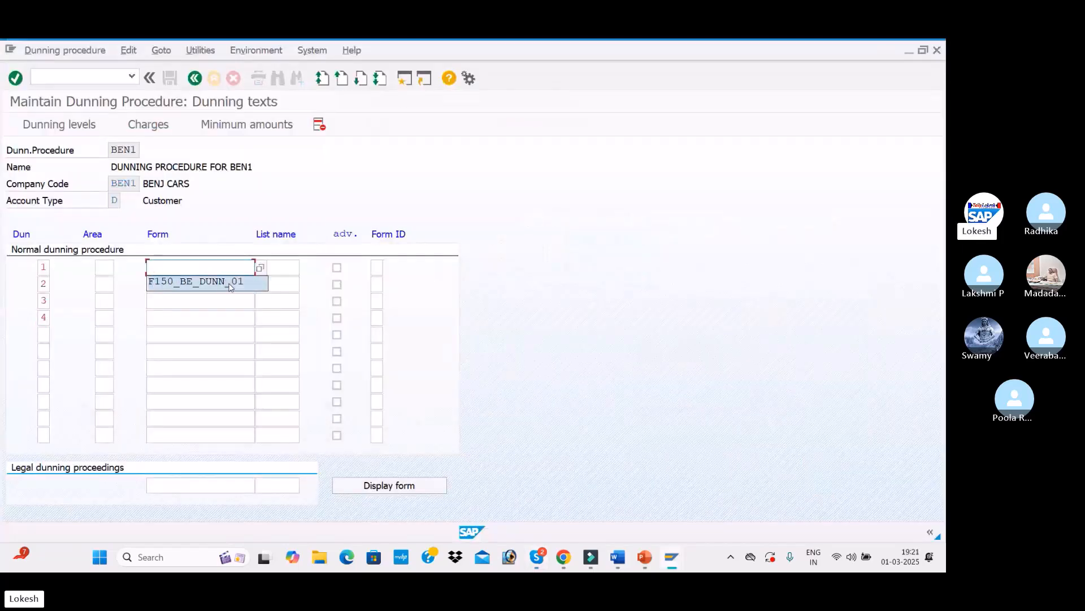
left_click(227, 282)
left_click(228, 284)
left_click(228, 299)
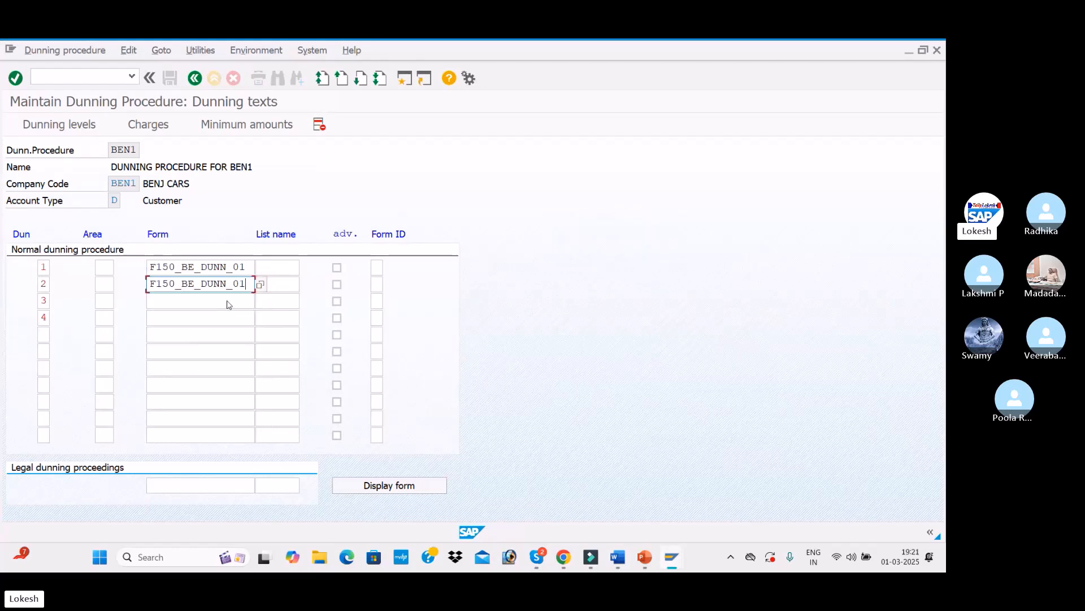
left_click(226, 301)
left_click(219, 314)
left_click(219, 315)
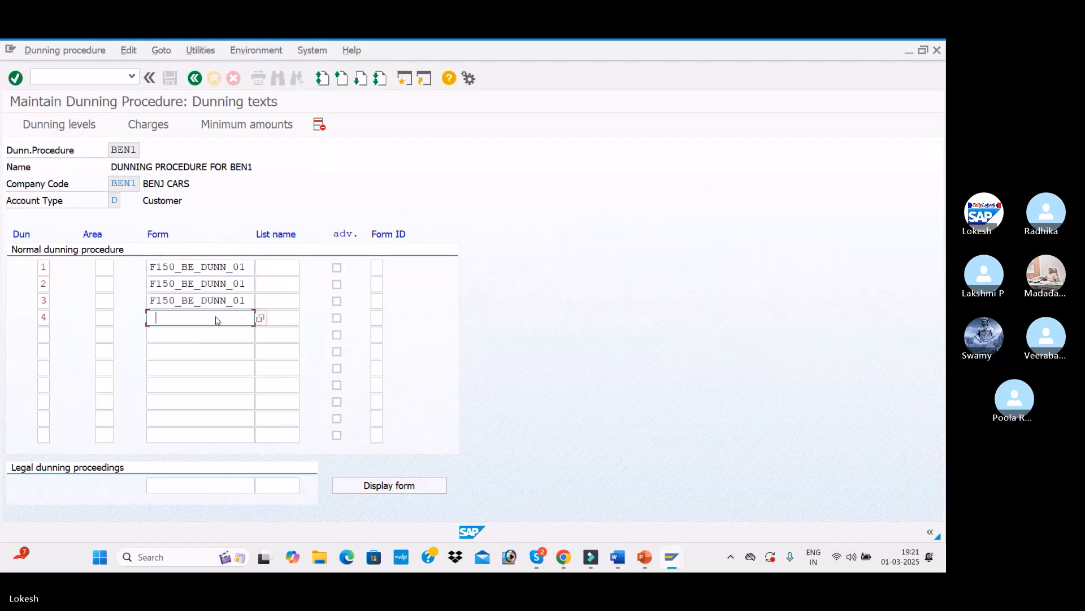
left_click(215, 329)
Step: Browse the dunning form tree and open Dunning Form with Interest for test printing
left_click(247, 266)
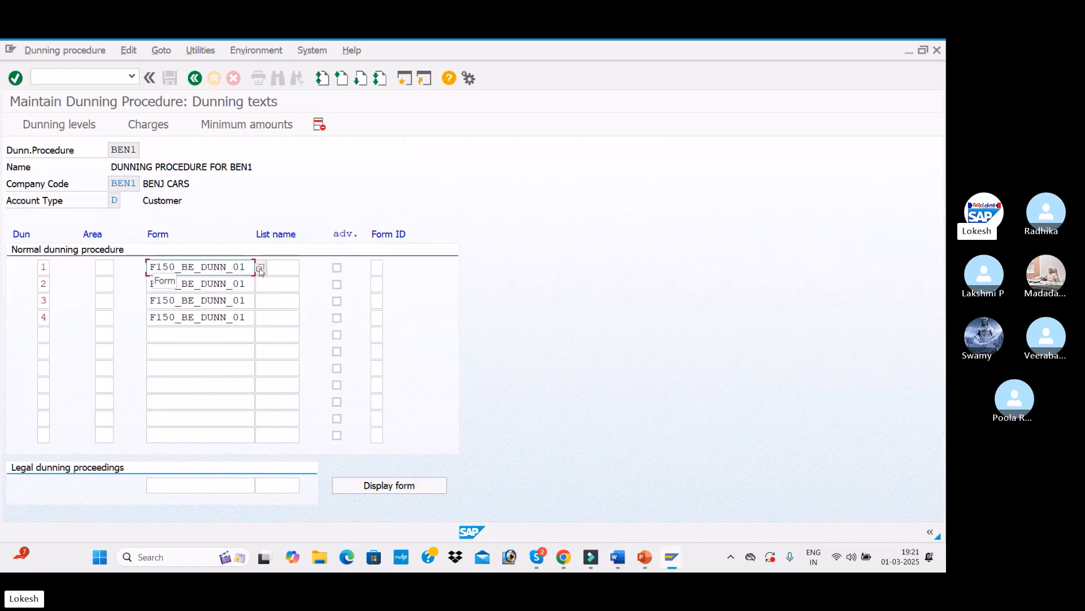
left_click(261, 268)
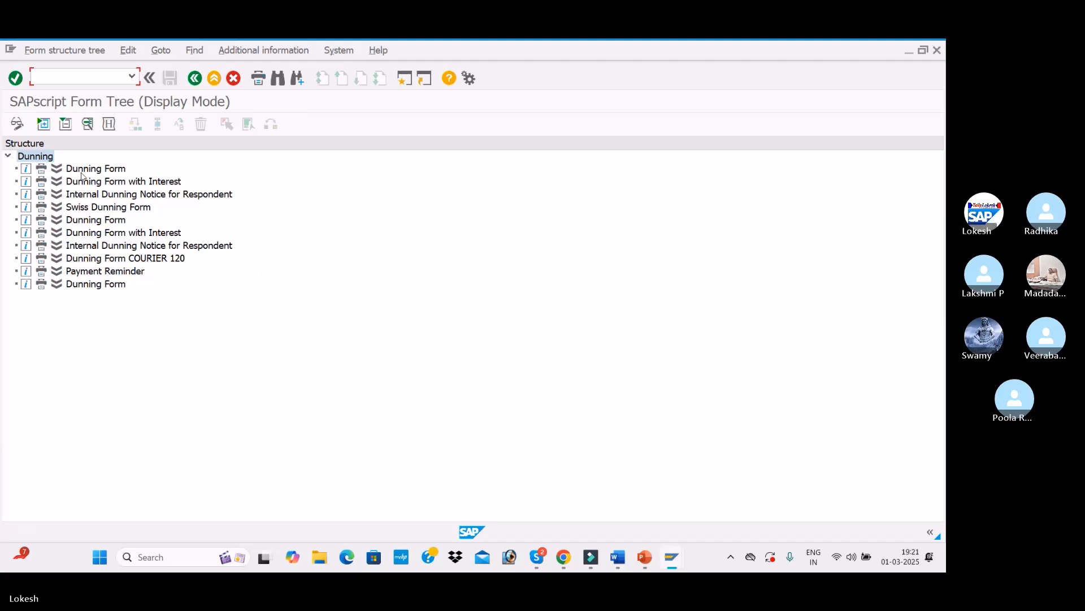
left_click(41, 183)
double_click(41, 184)
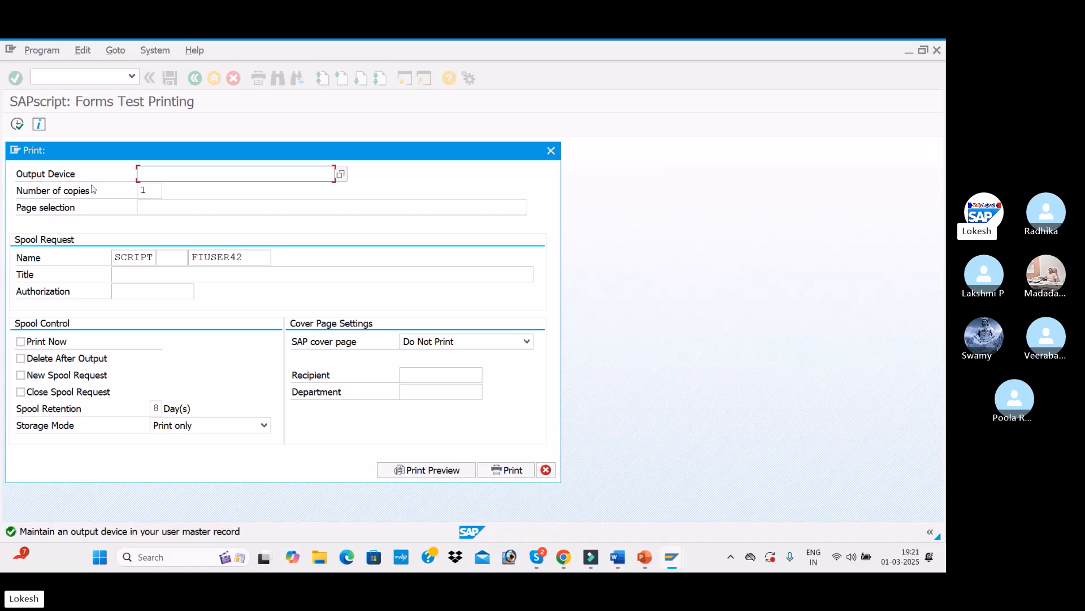
Step: Preview the form on output device LP01 with the SAP cover page set to Print
key("space")
key("Down")
key("Tab")
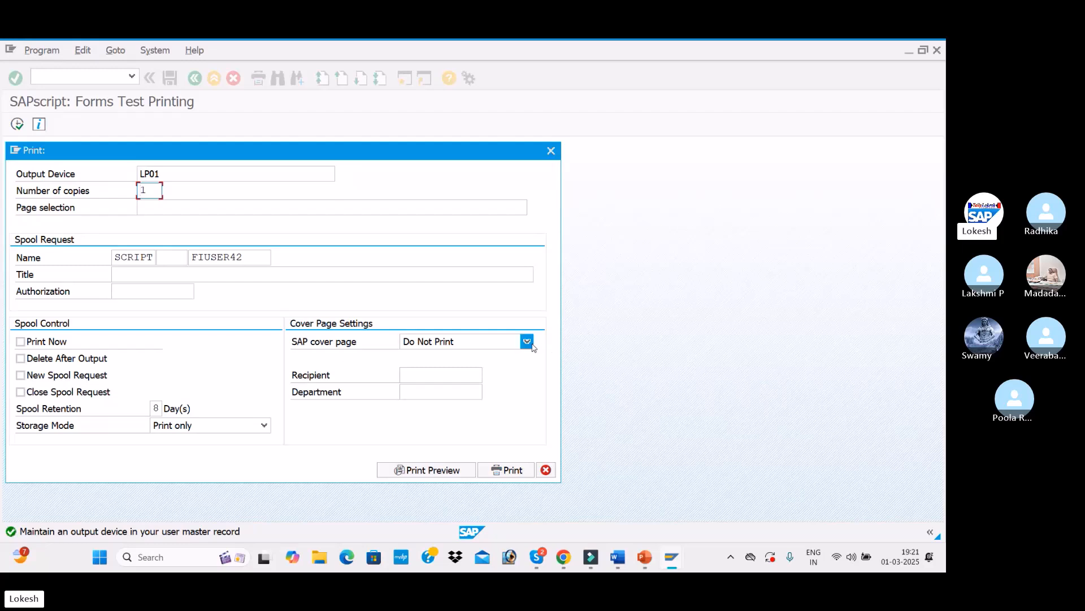
left_click(527, 341)
left_click(459, 371)
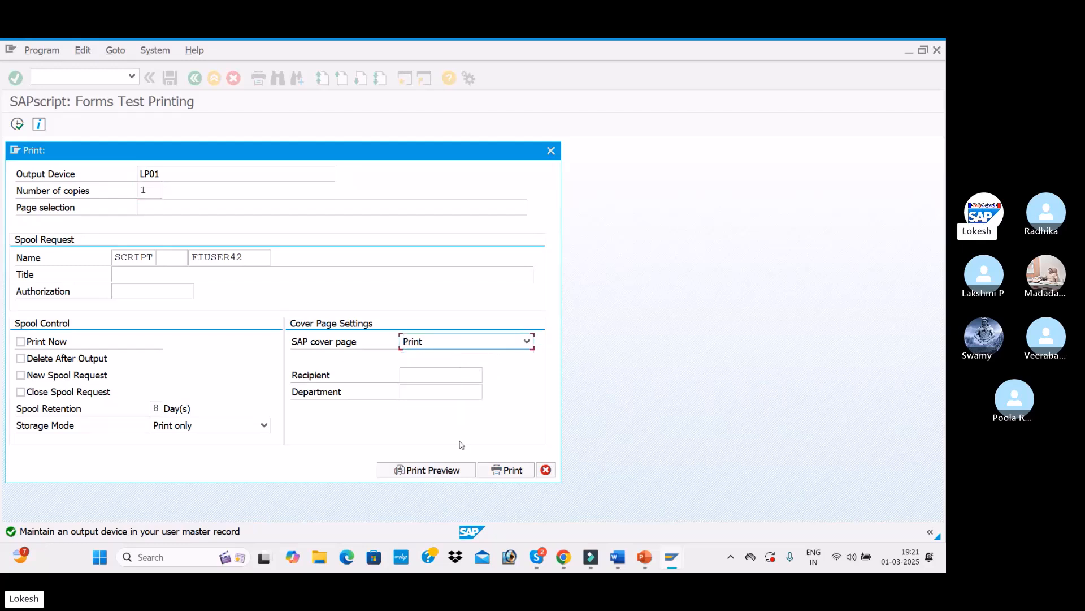
left_click(461, 471)
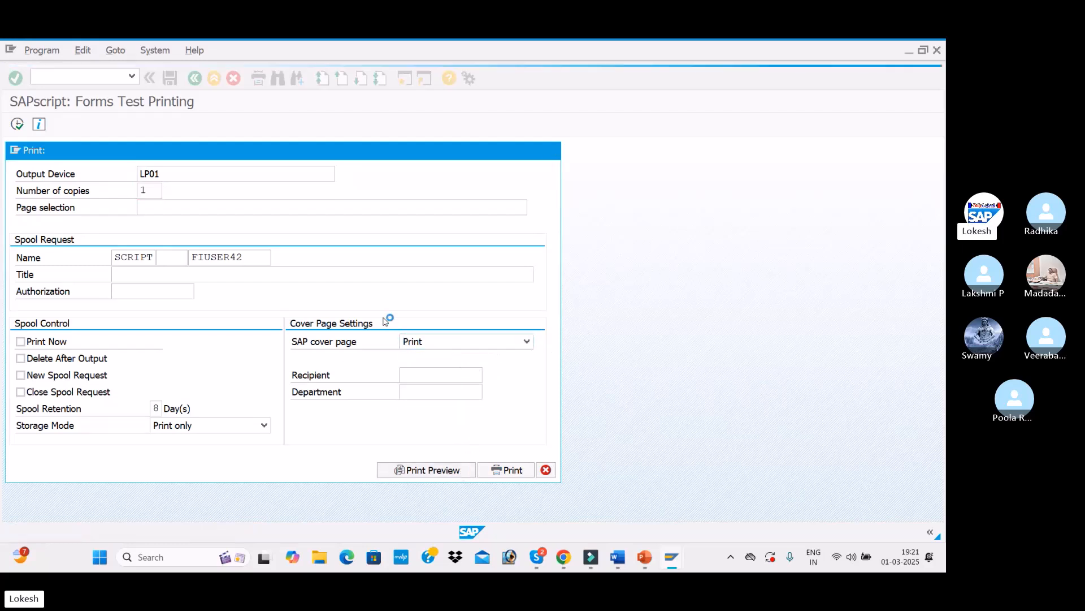
scroll(339, 309, "down", 1)
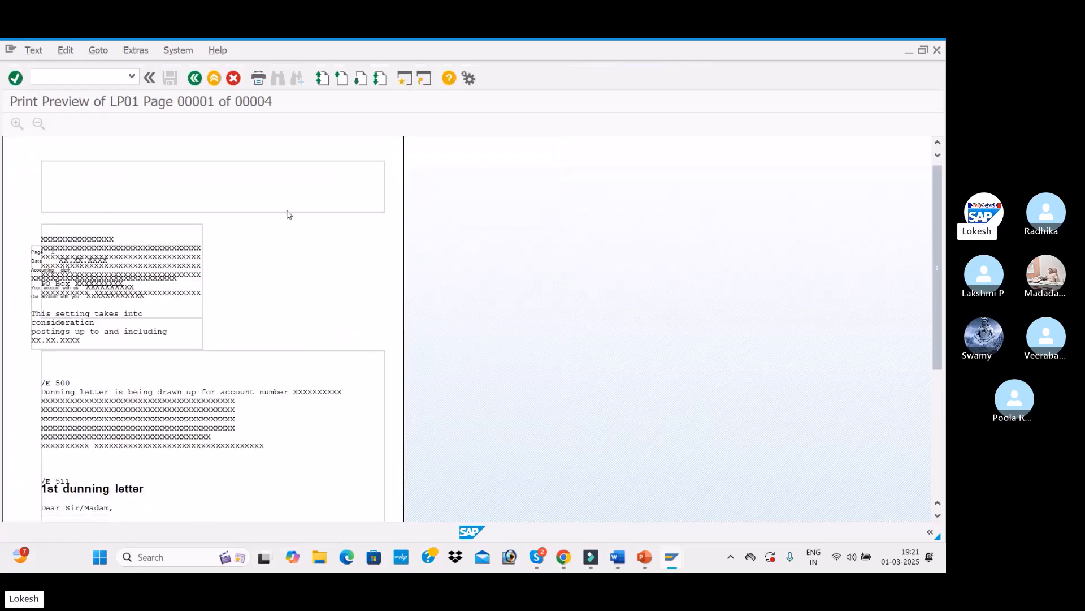
Step: Scroll through the print preview of the dunning letter, then return to the dunning texts
scroll(265, 248, "down", 3)
scroll(219, 373, "down", 10)
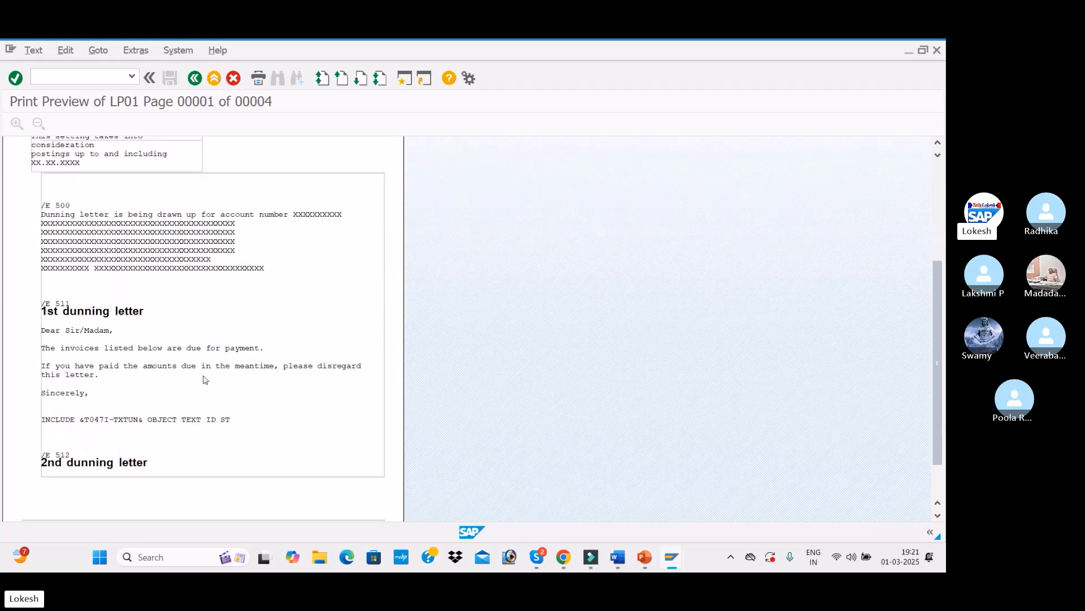
scroll(178, 321, "down", 3)
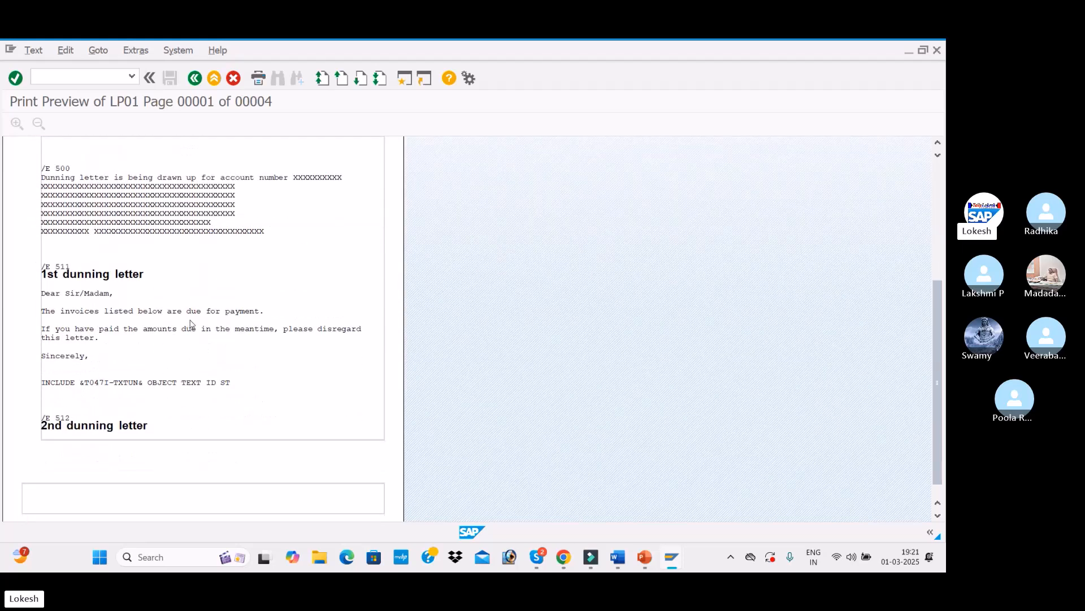
scroll(231, 350, "up", 10)
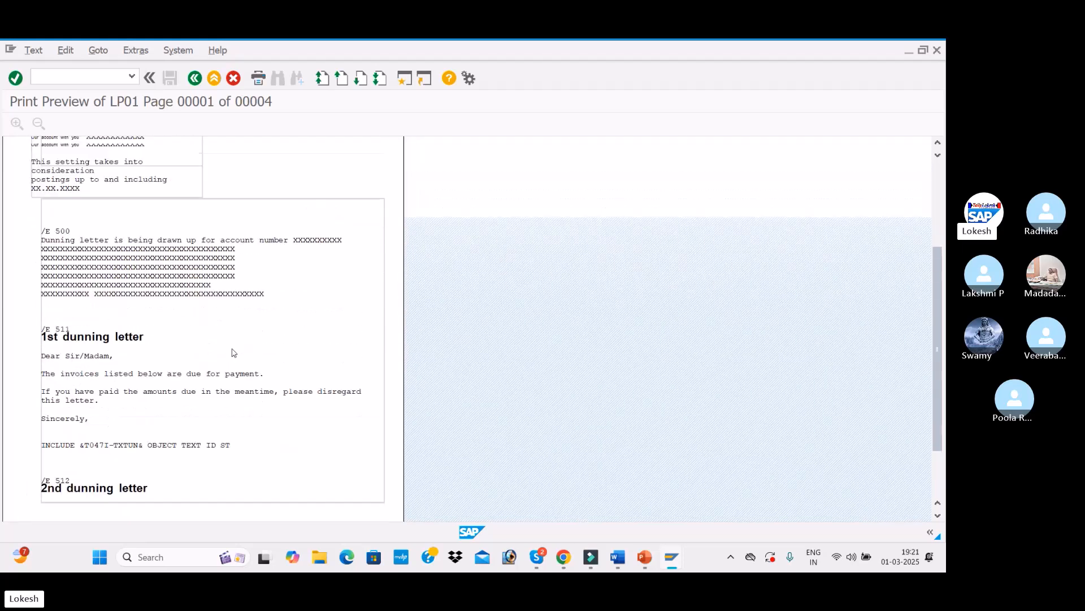
scroll(68, 229, "down", 2)
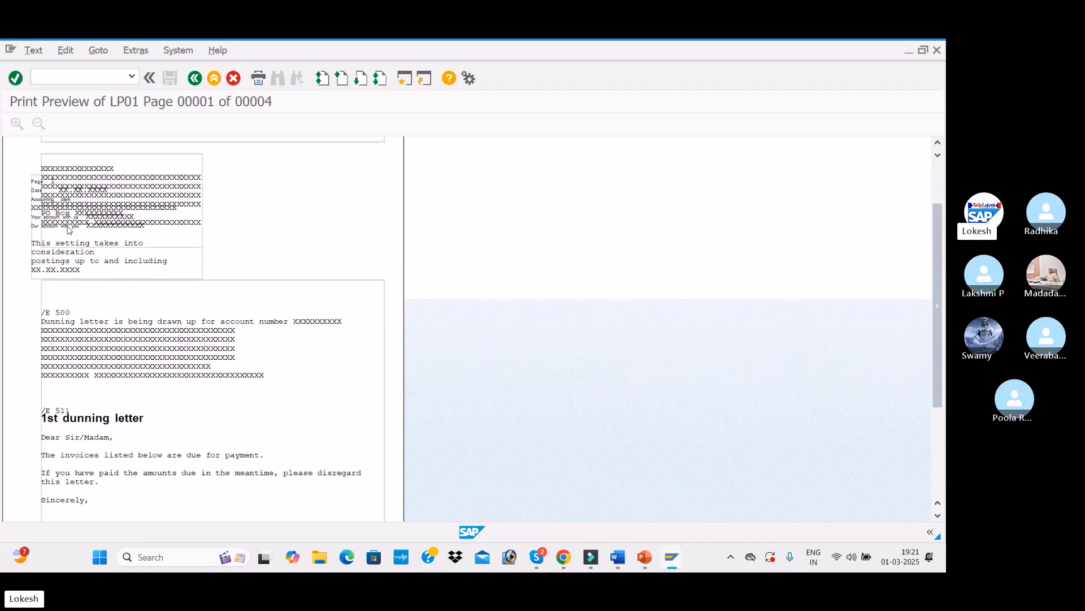
scroll(309, 249, "down", 2)
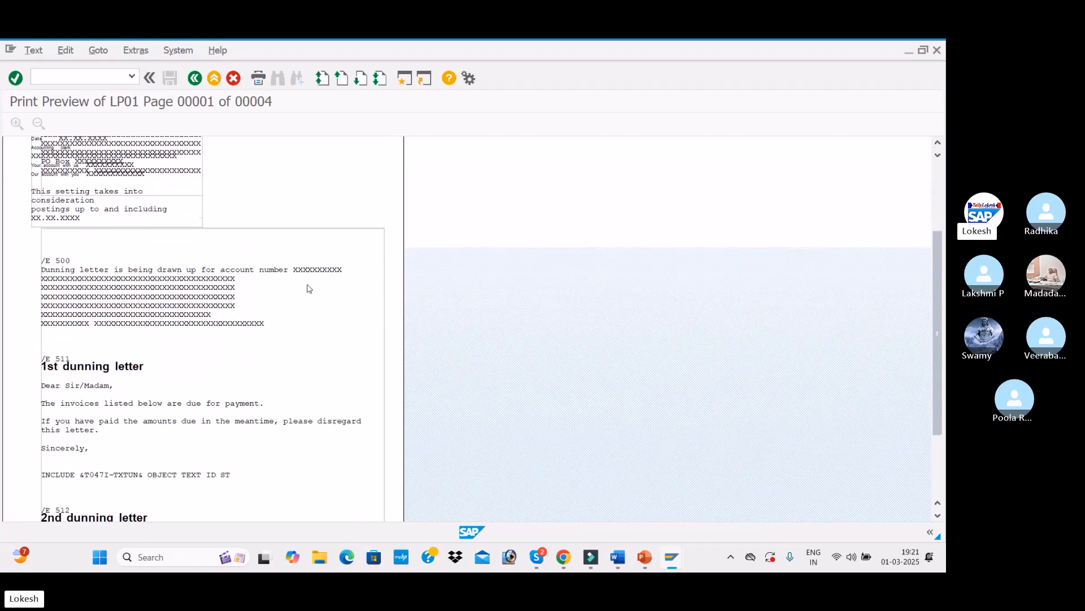
scroll(308, 328, "down", 4)
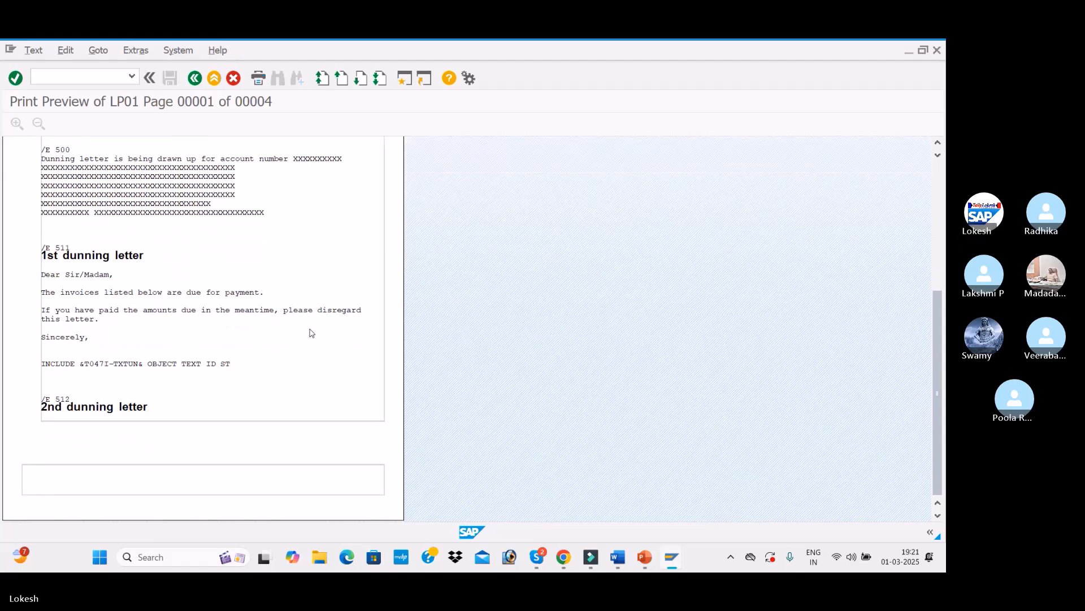
scroll(308, 344, "up", 8)
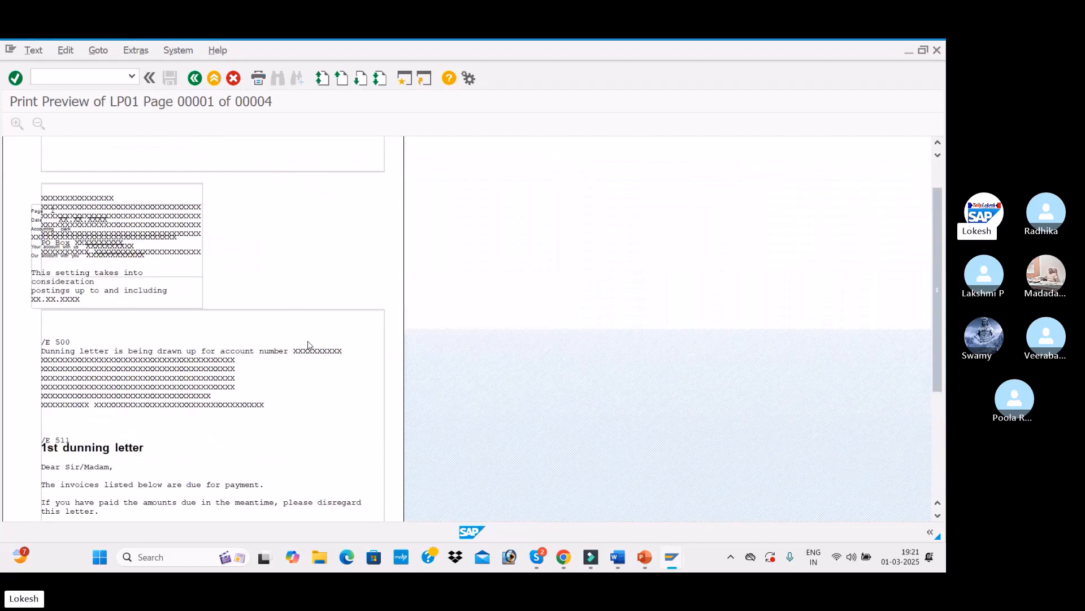
left_click(195, 78)
left_click(195, 78)
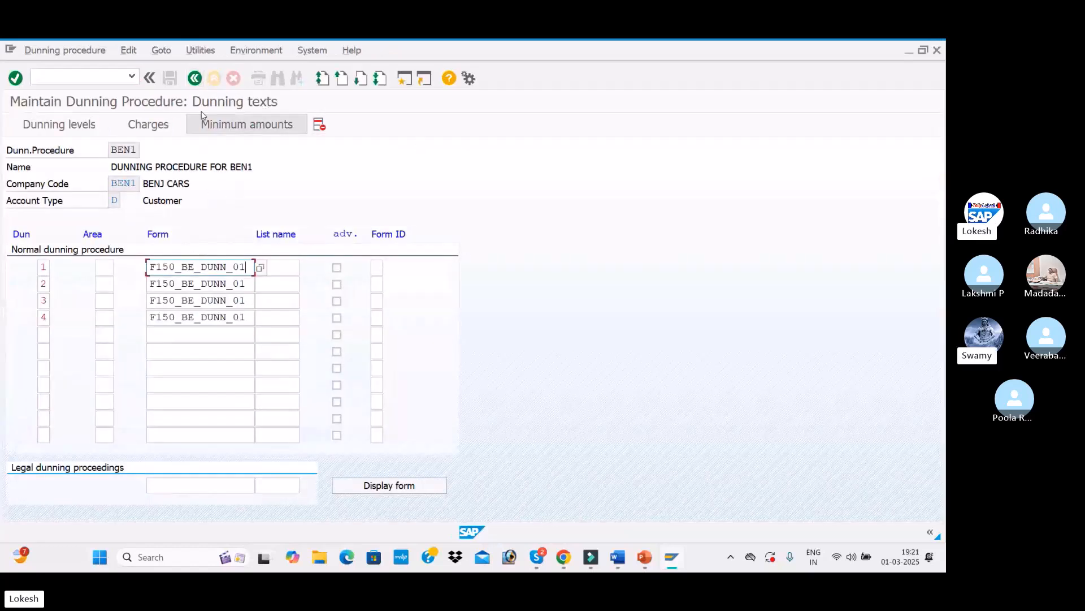
Step: Mark special G/L indicators A and F for customers and A and F for vendors in dunning procedure BEN1
left_click(195, 78)
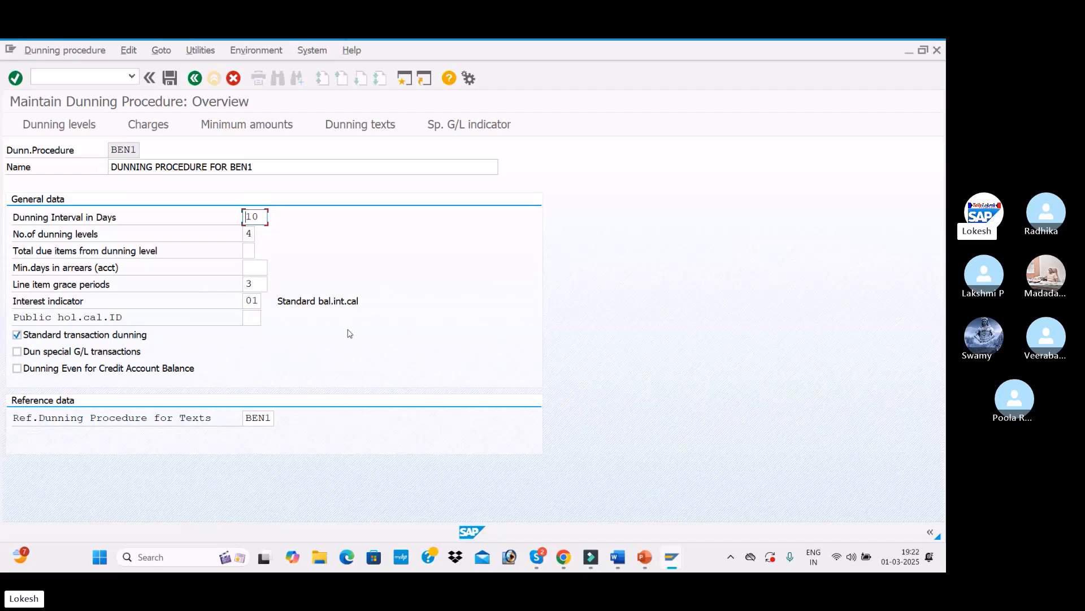
left_click(462, 129)
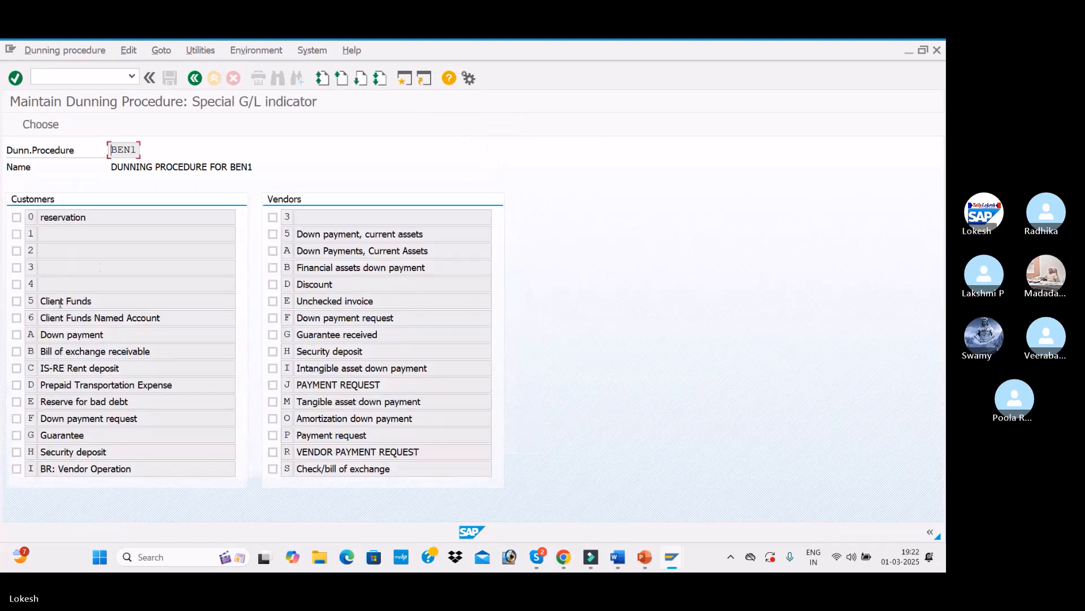
left_click(16, 335)
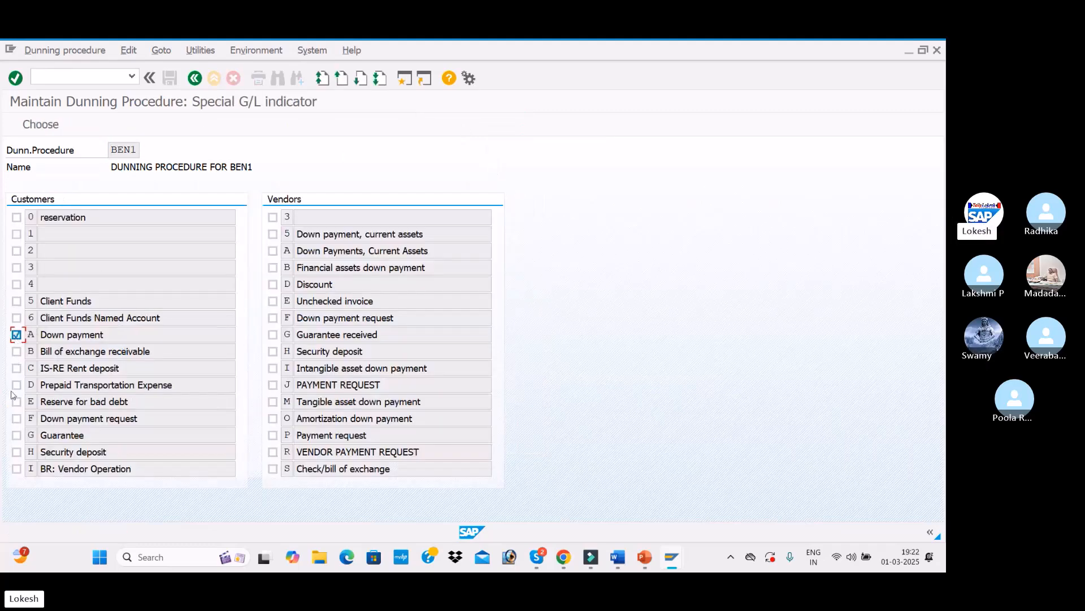
left_click(17, 418)
left_click(273, 250)
left_click(273, 318)
left_click(195, 78)
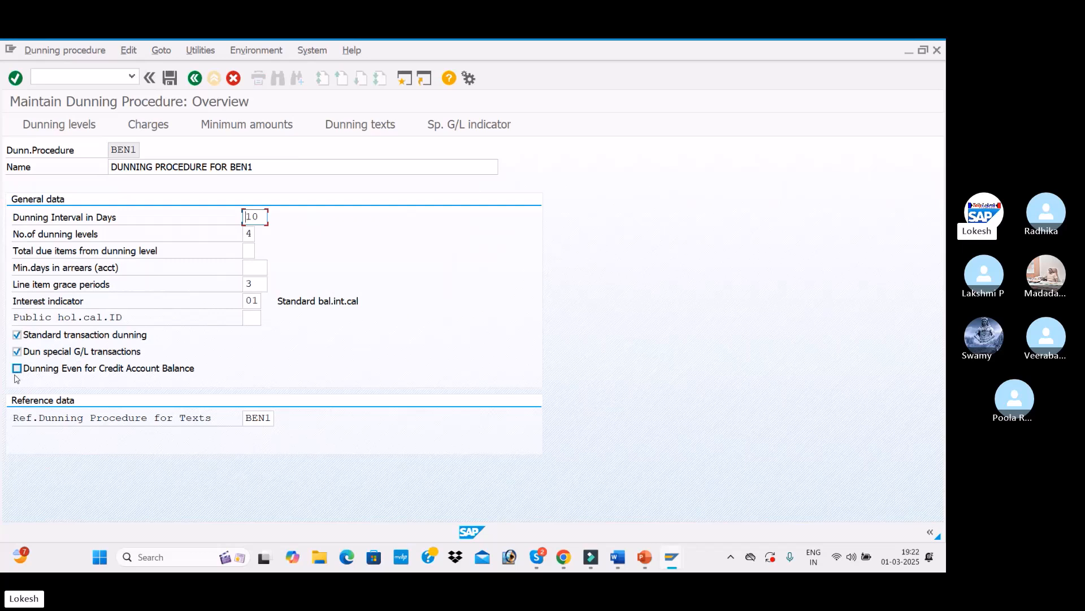
Step: Enable dunning even for credit account balance and save the dunning procedure under the customizing request
left_click(17, 368)
left_click(172, 81)
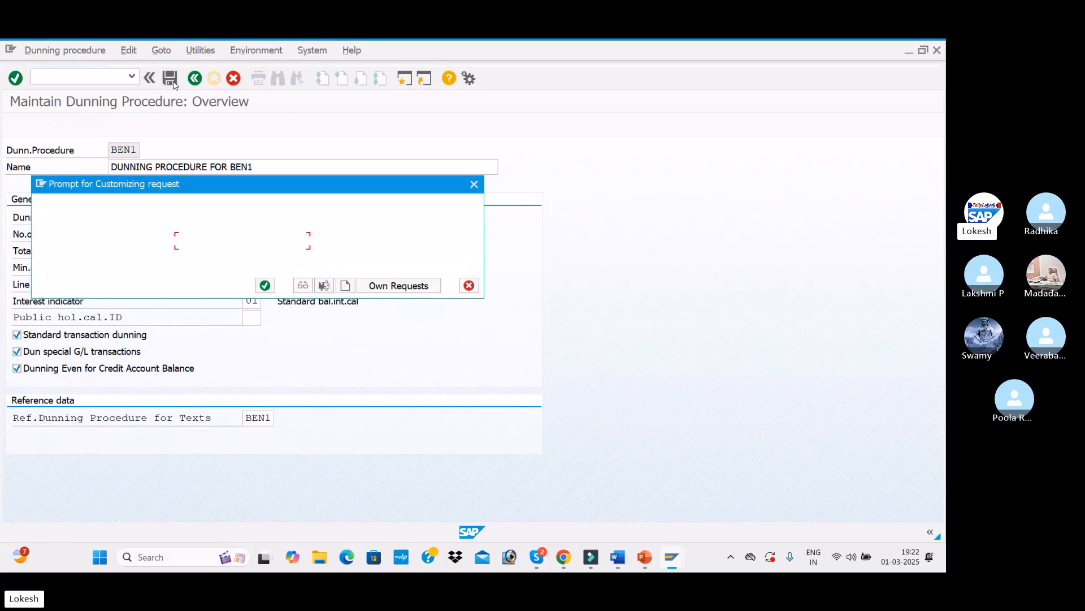
left_click(265, 285)
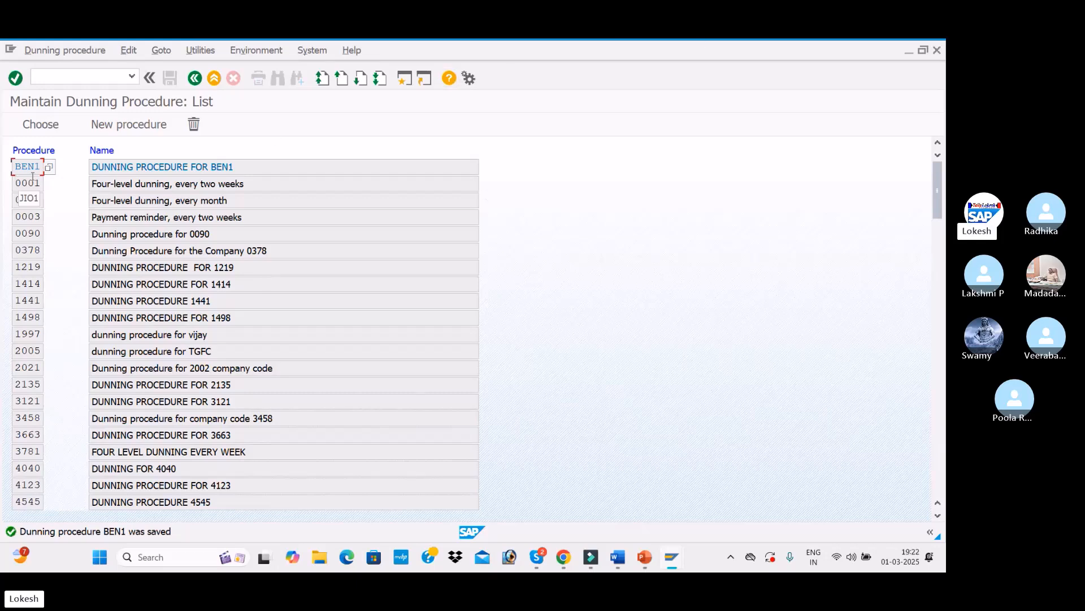
Step: Reopen dunning procedure BEN1 and review its general data fields
double_click(276, 165)
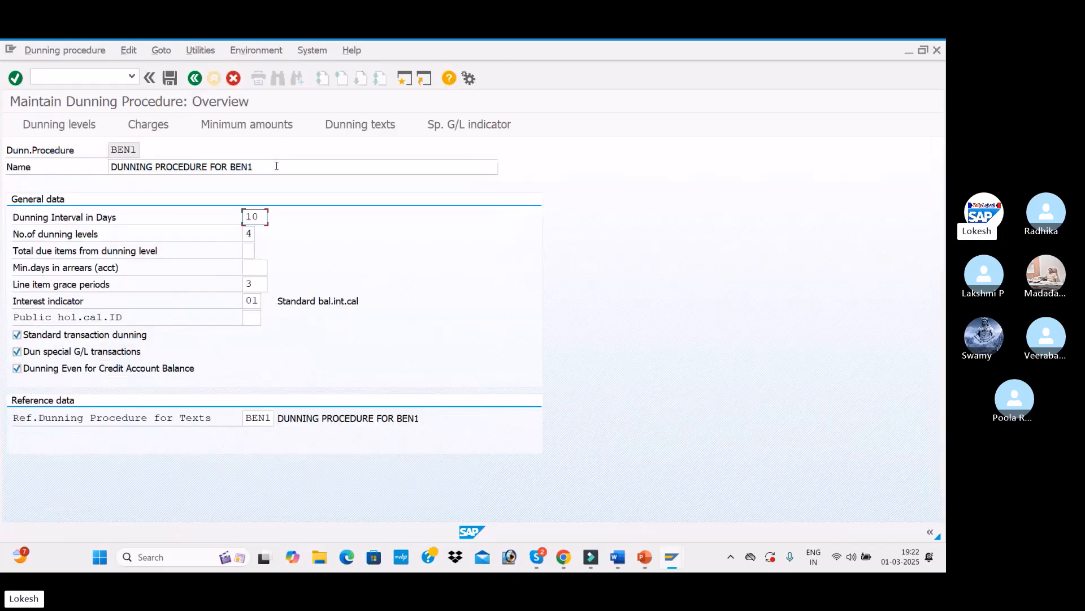
left_click(249, 234)
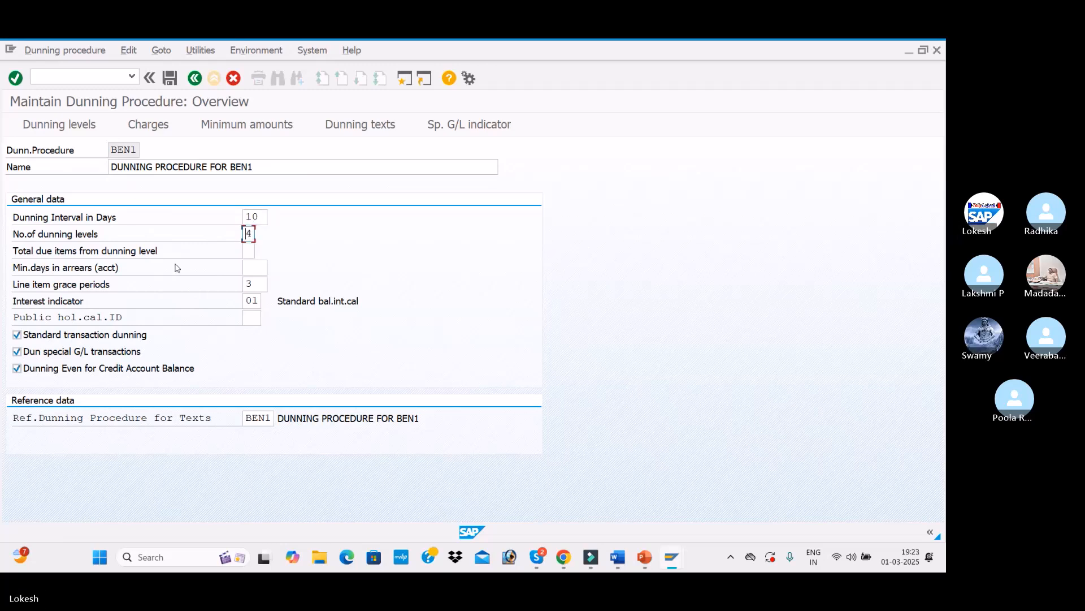
left_click(254, 287)
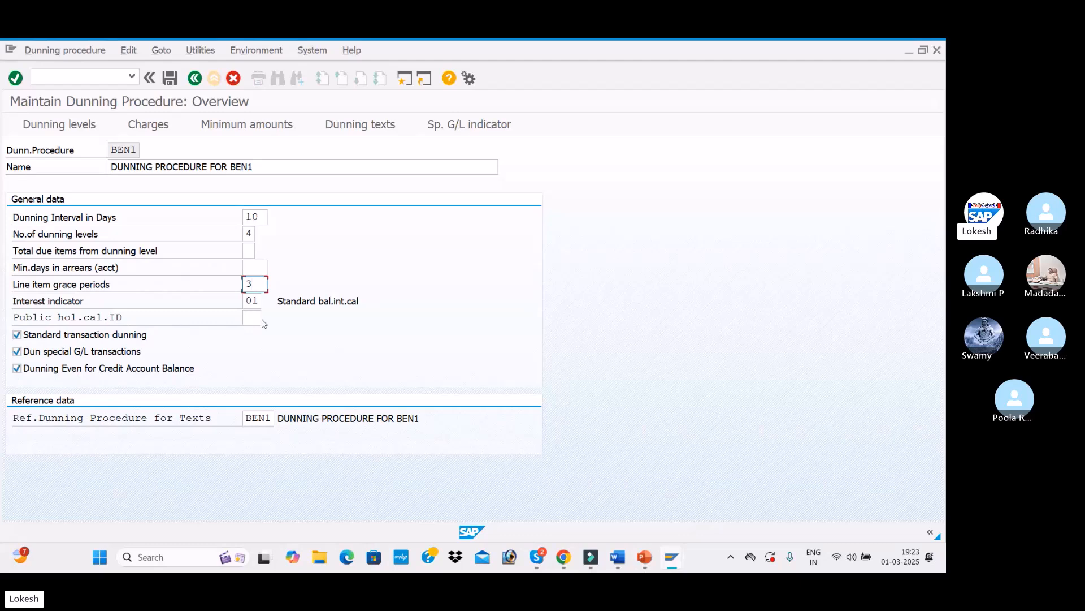
left_click(256, 302)
Step: Review the dunning levels, charges and minimum amounts in INR, and the dunning texts of BEN1
left_click(76, 129)
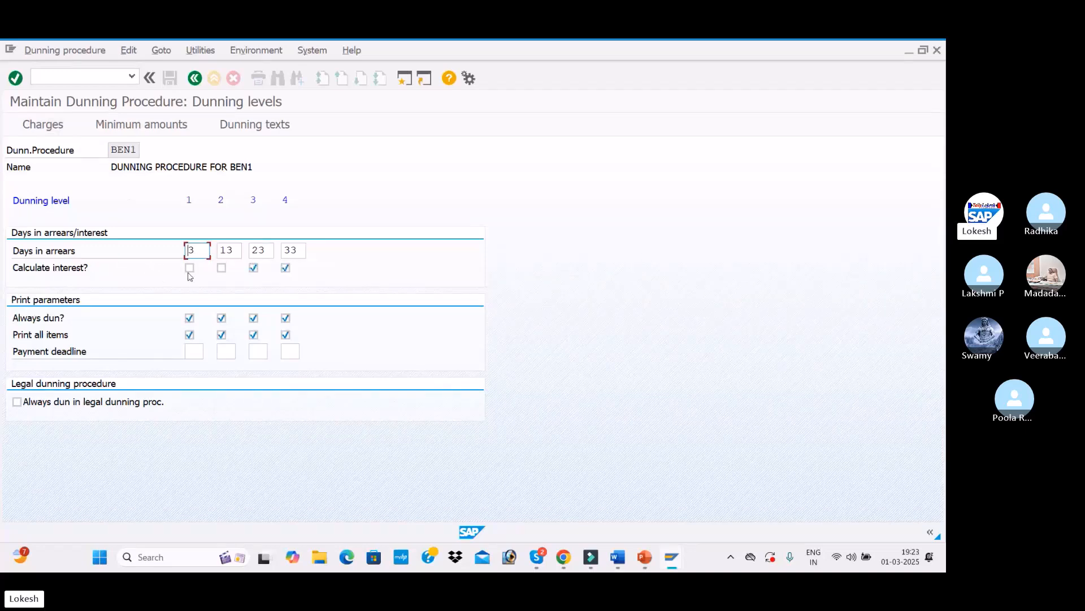
left_click(57, 127)
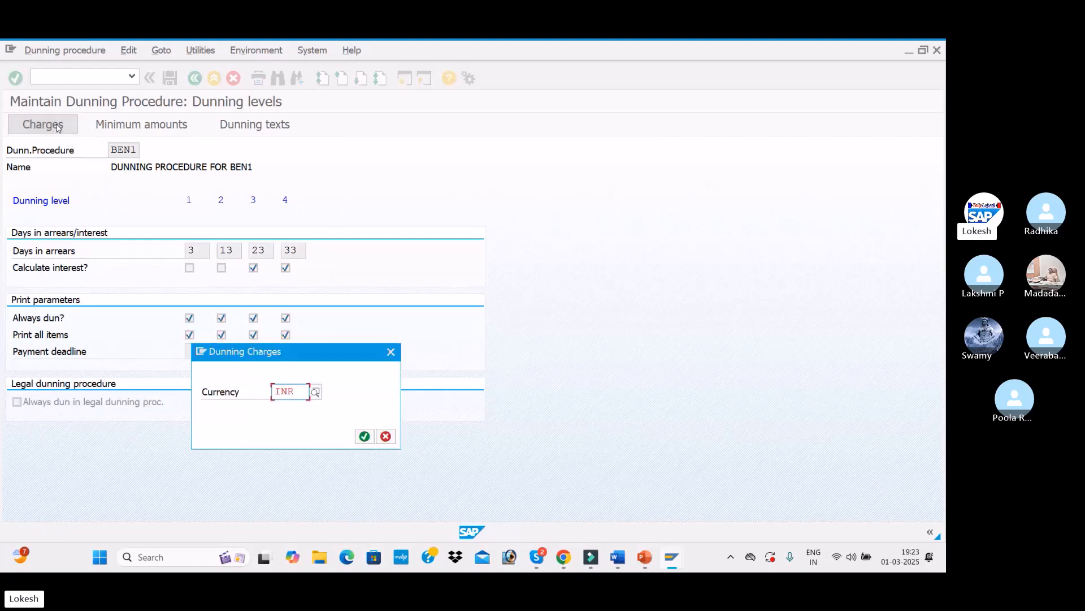
left_click(365, 435)
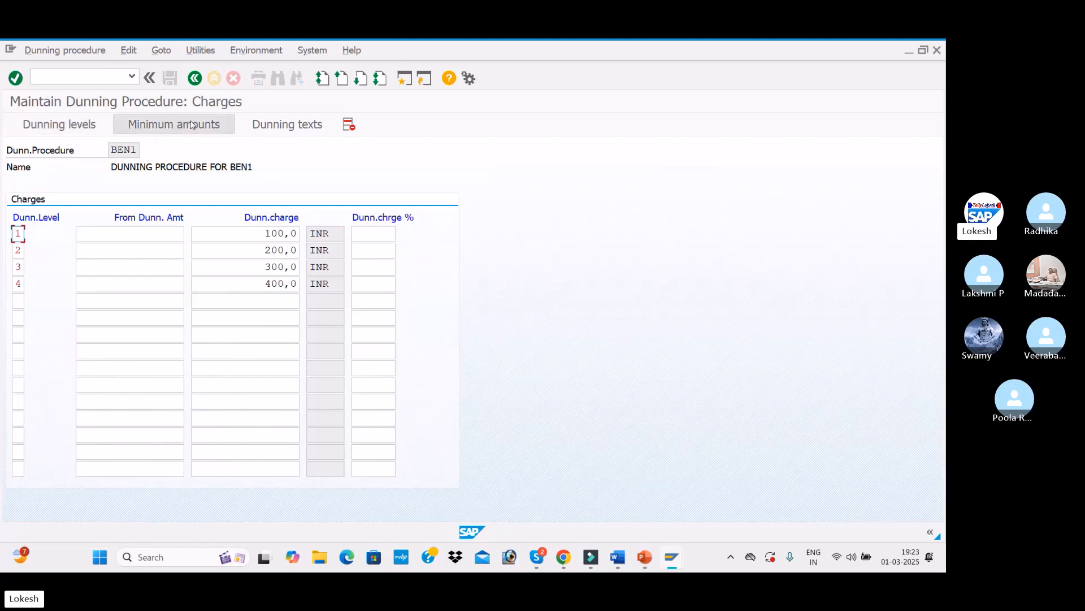
left_click(173, 125)
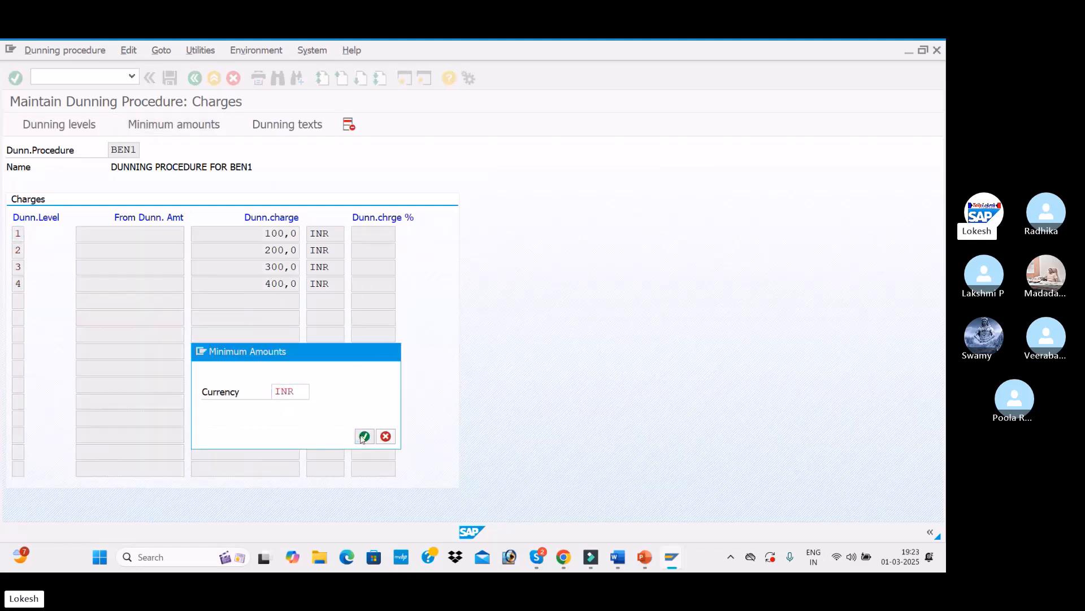
left_click(365, 436)
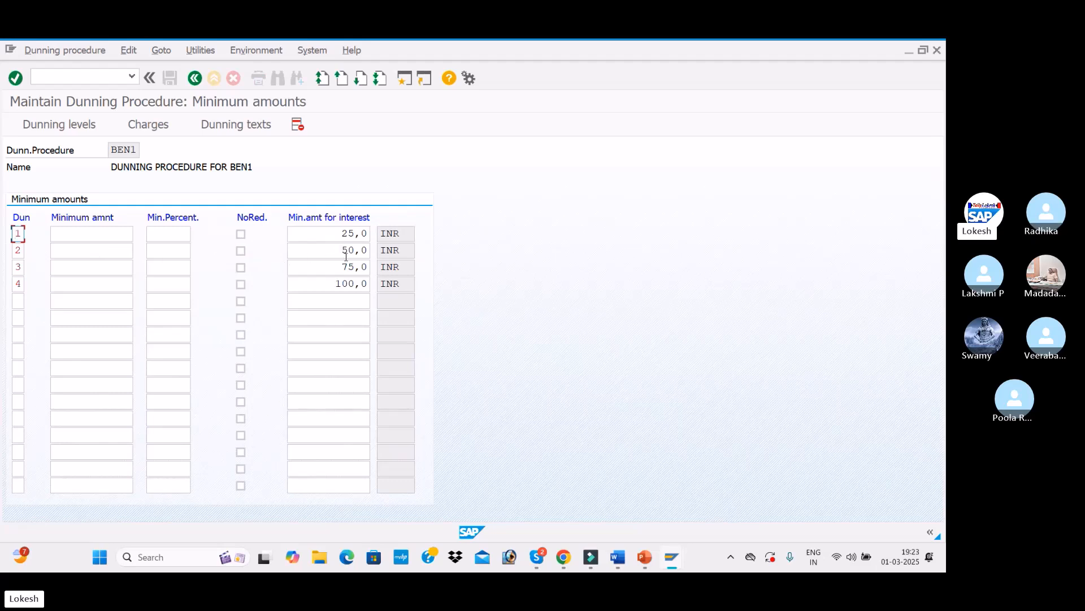
left_click(235, 124)
left_click(364, 519)
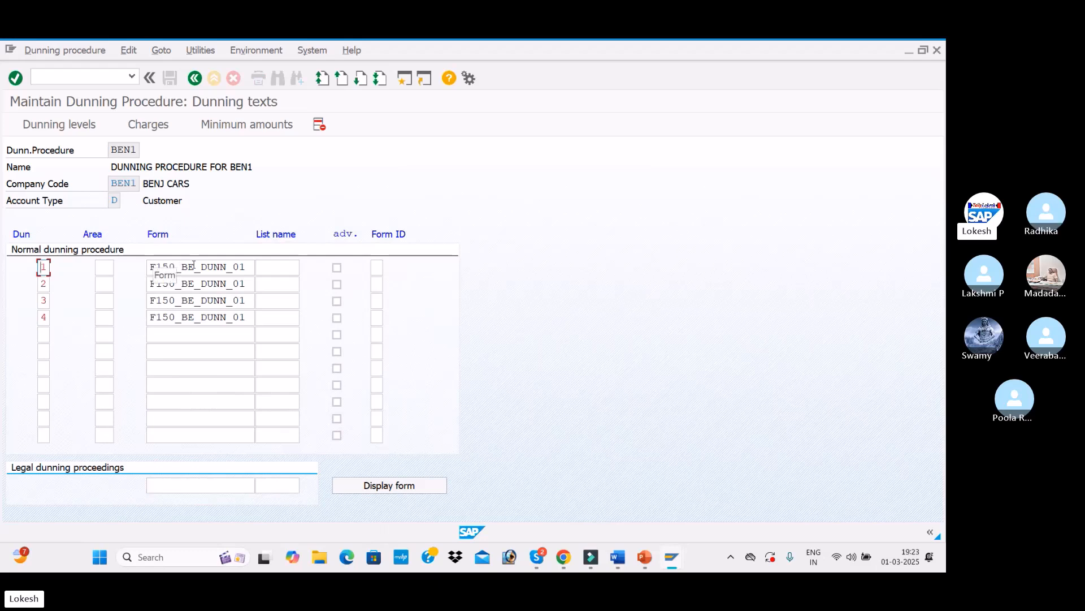
left_click(201, 267)
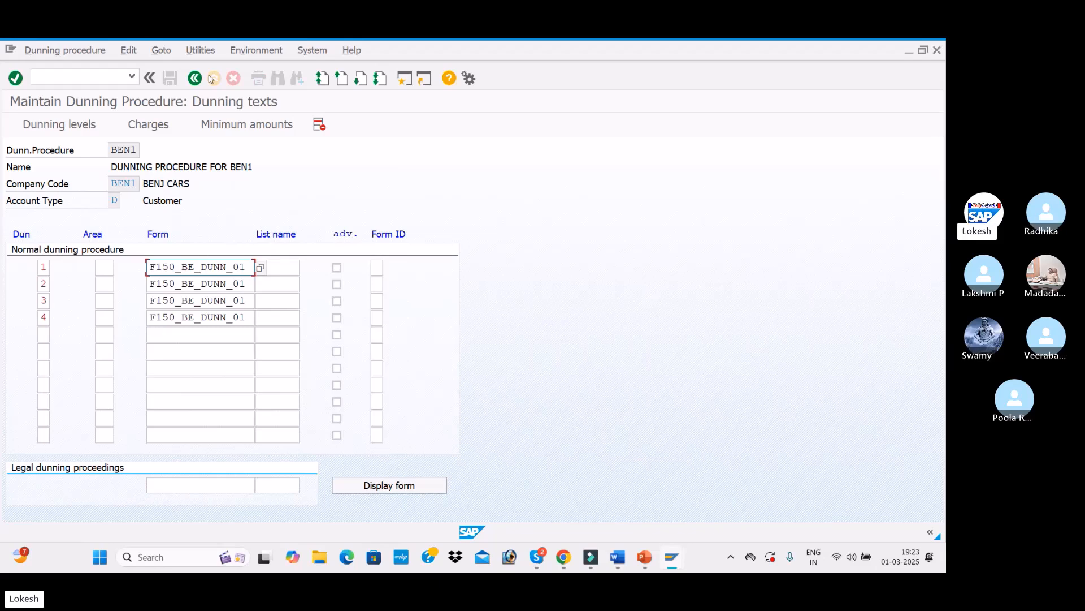
Step: Switch to the slide deck to check the Customer Changes - XD02 configuration step, then return
left_click(93, 77)
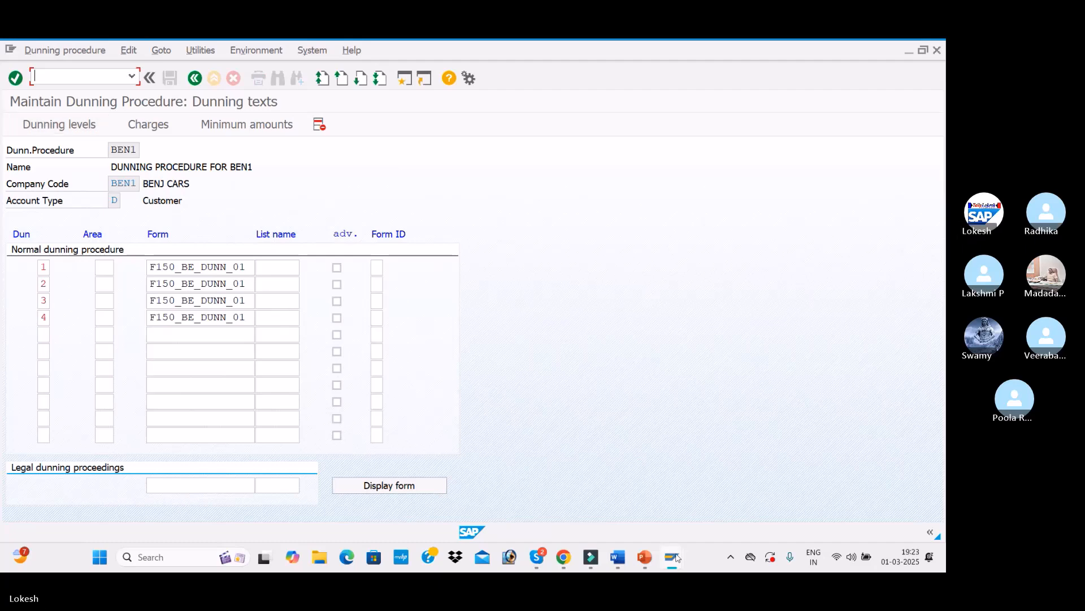
mouse_move(648, 563)
left_click(642, 515)
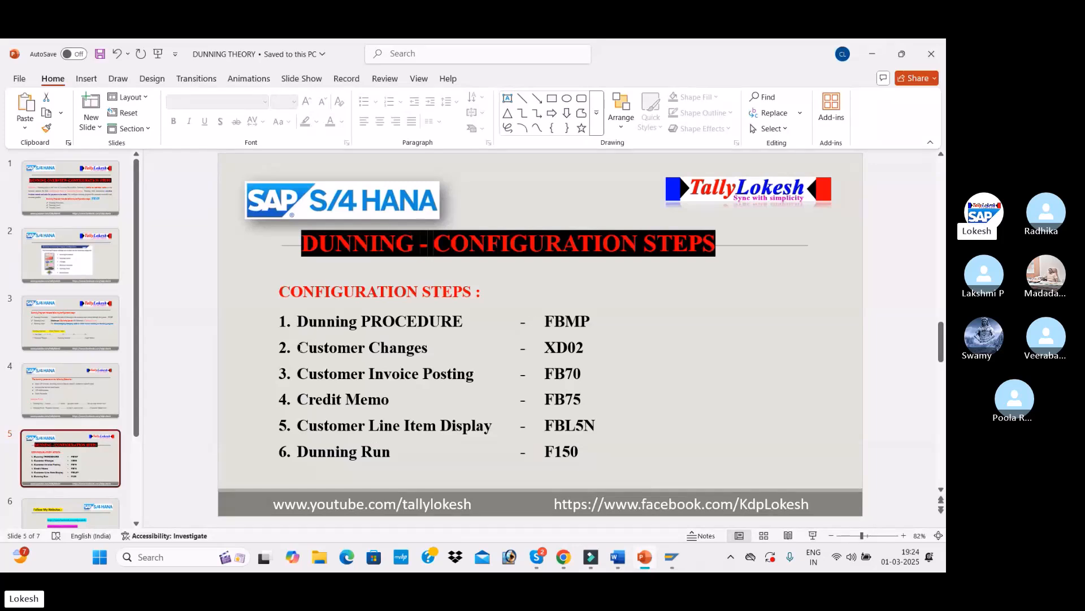
left_click_drag(298, 347, 562, 352)
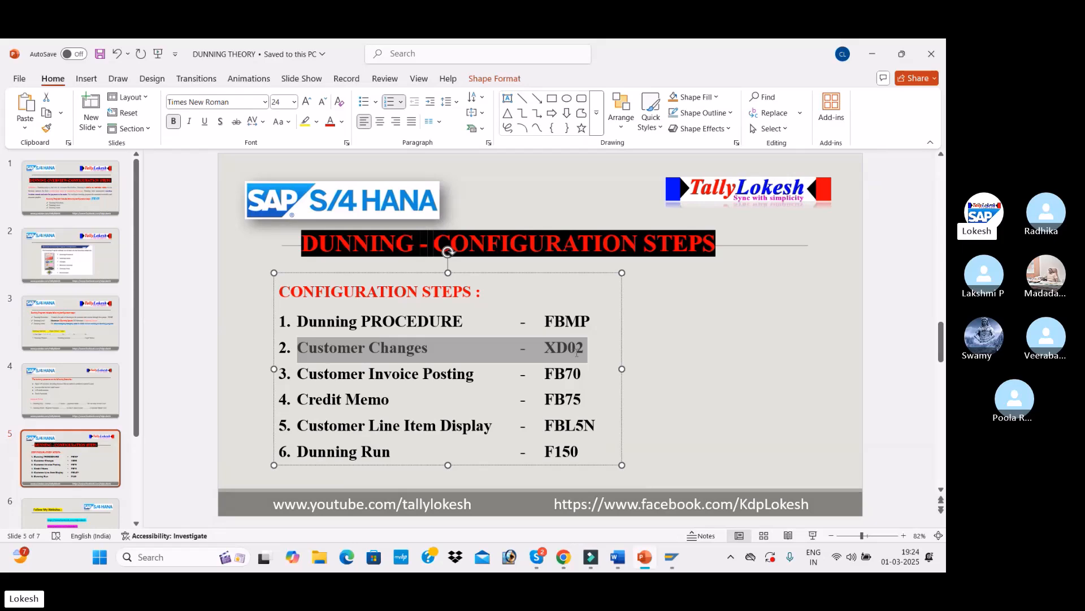
left_click(754, 364)
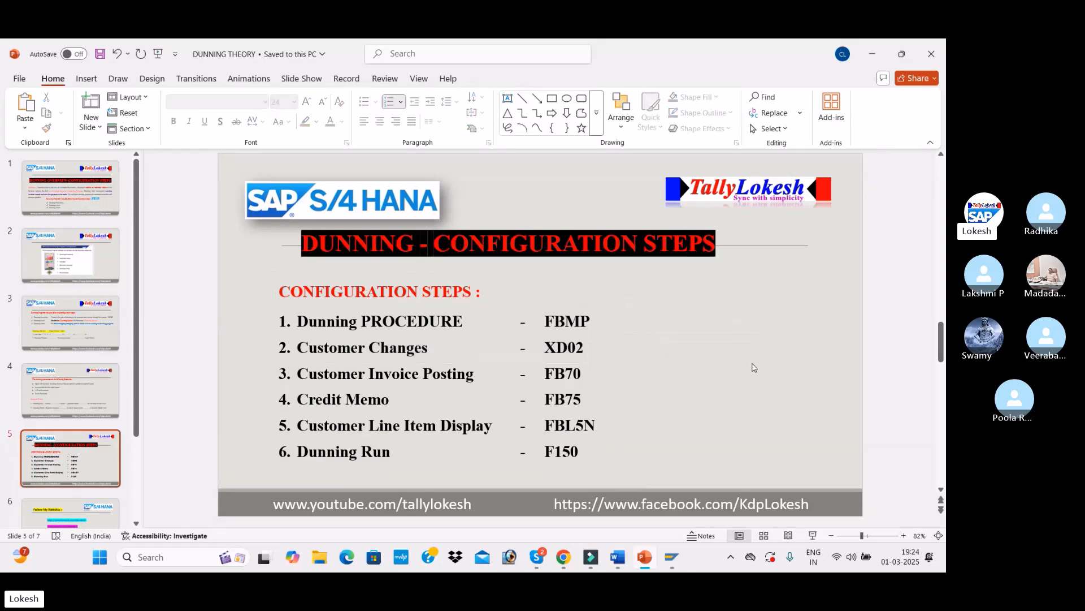
key("alt+Tab")
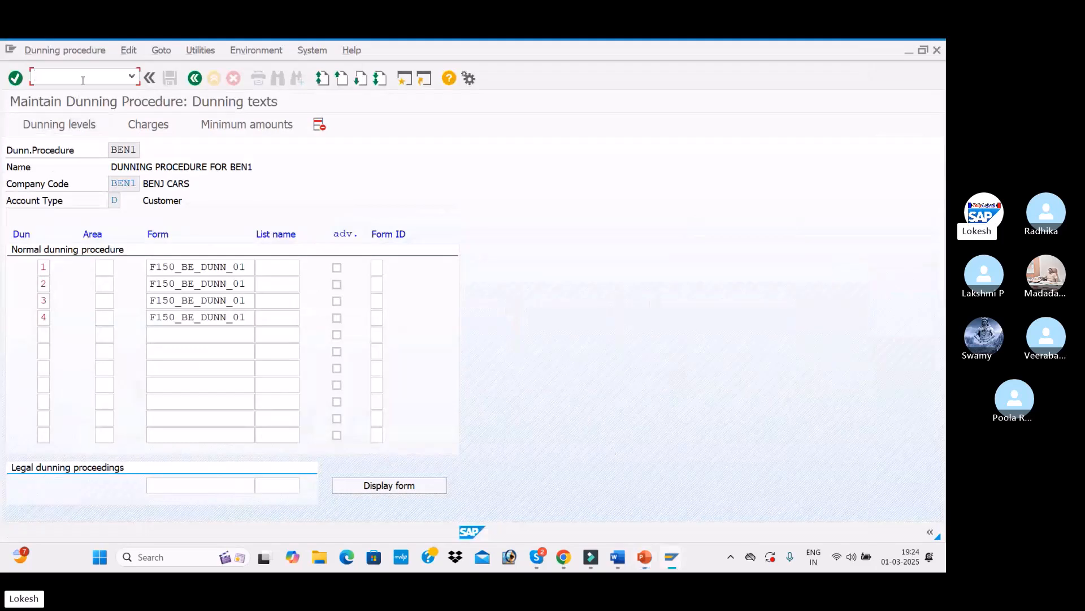
Step: Save dunning procedure BEN1 again under the customizing request
left_click(195, 78)
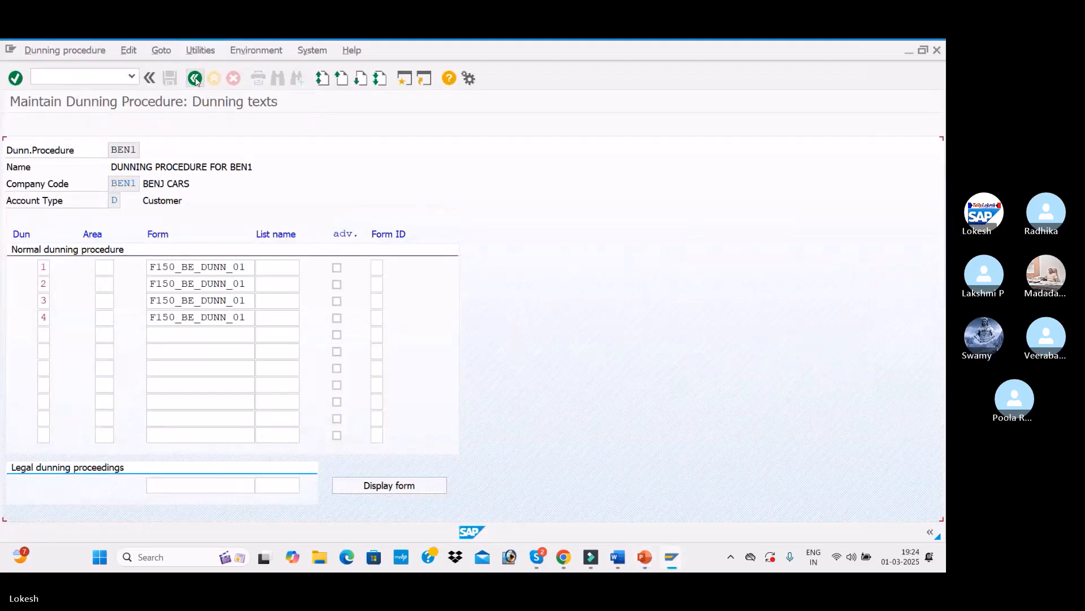
left_click(170, 81)
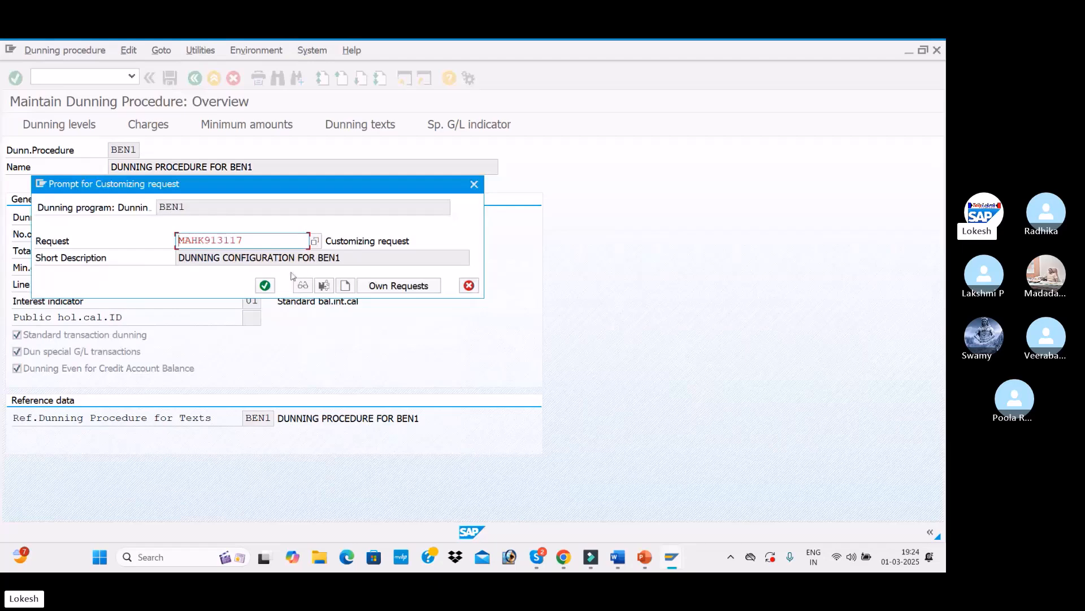
left_click(263, 284)
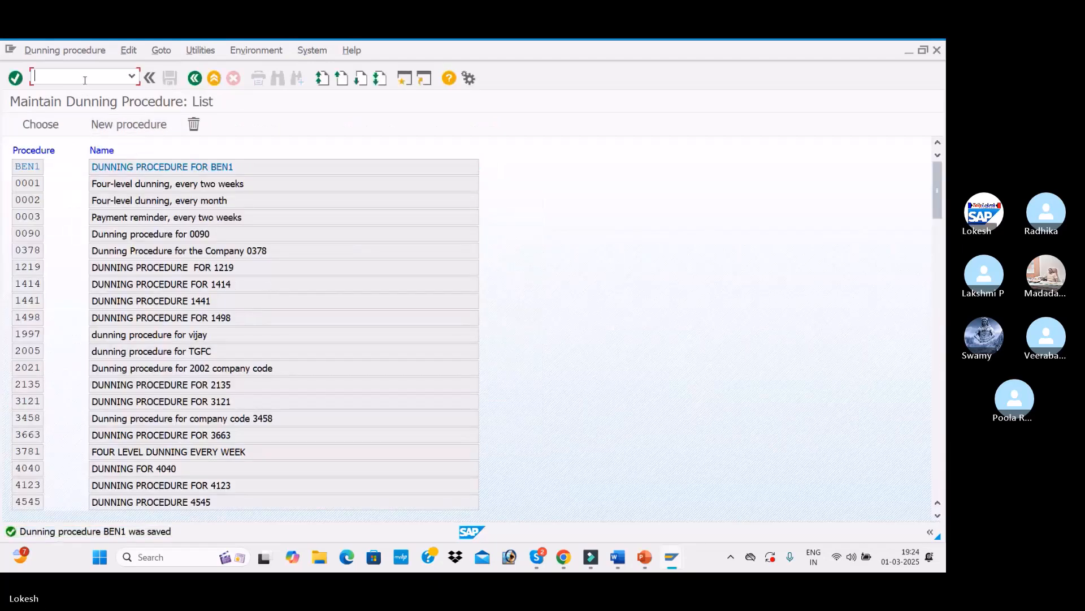
Step: Open Customer Change for company code BEN1 and select the VARA IT SOLUTIONS customer through the customer search
type("/N")
key("Return")
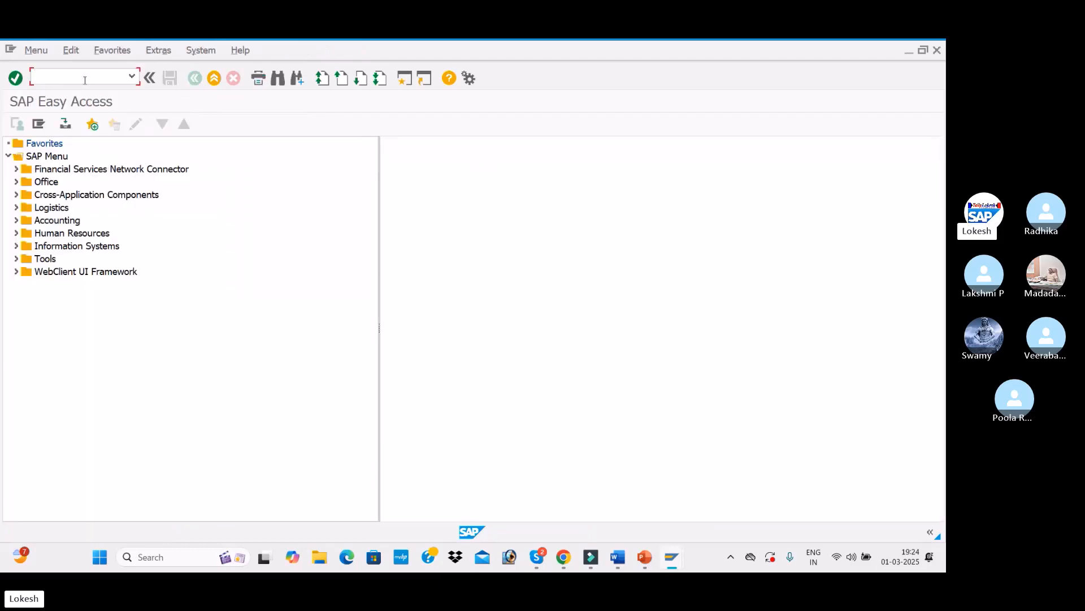
type("XD02")
key("Return")
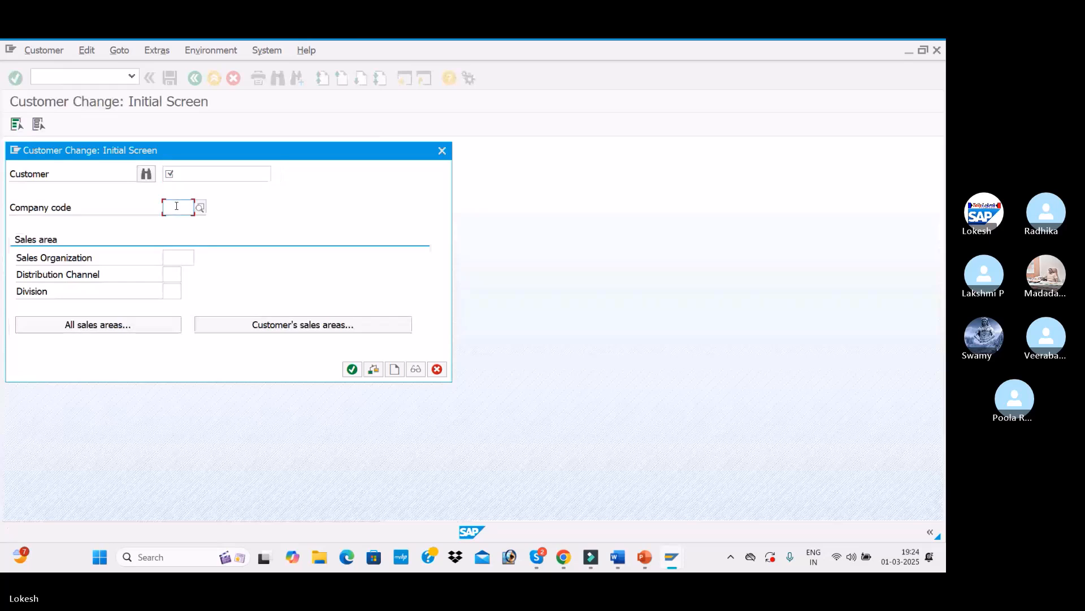
type("BEN1")
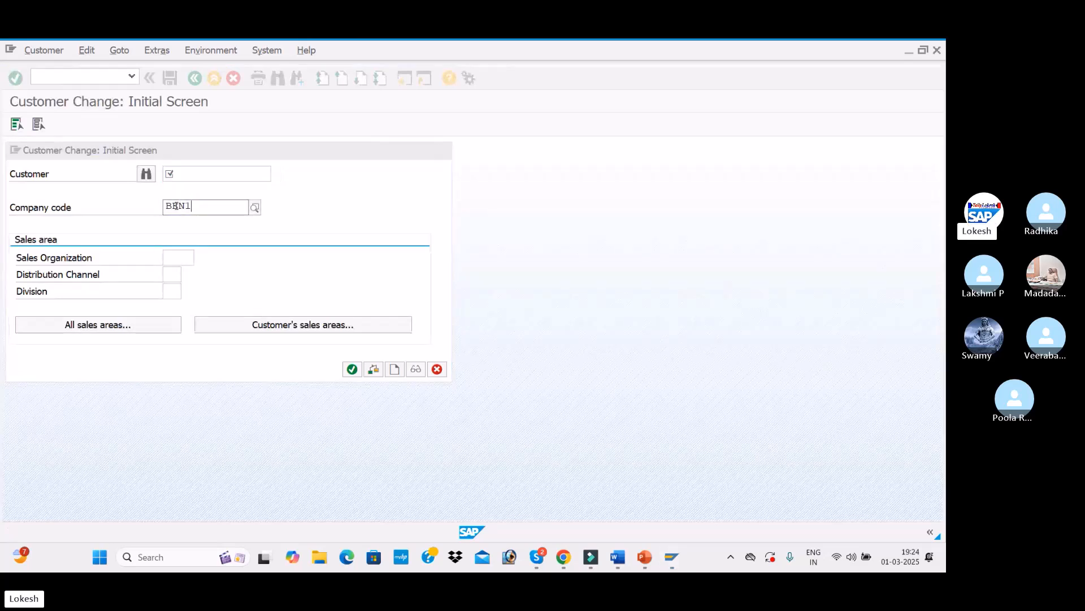
left_click(176, 206)
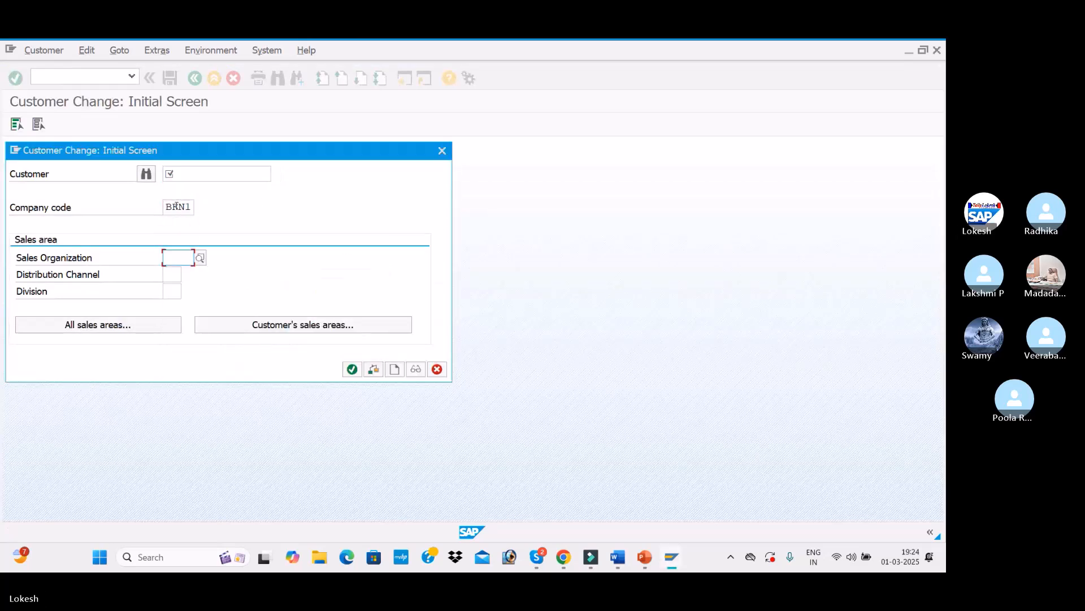
left_click(232, 173)
left_click(147, 174)
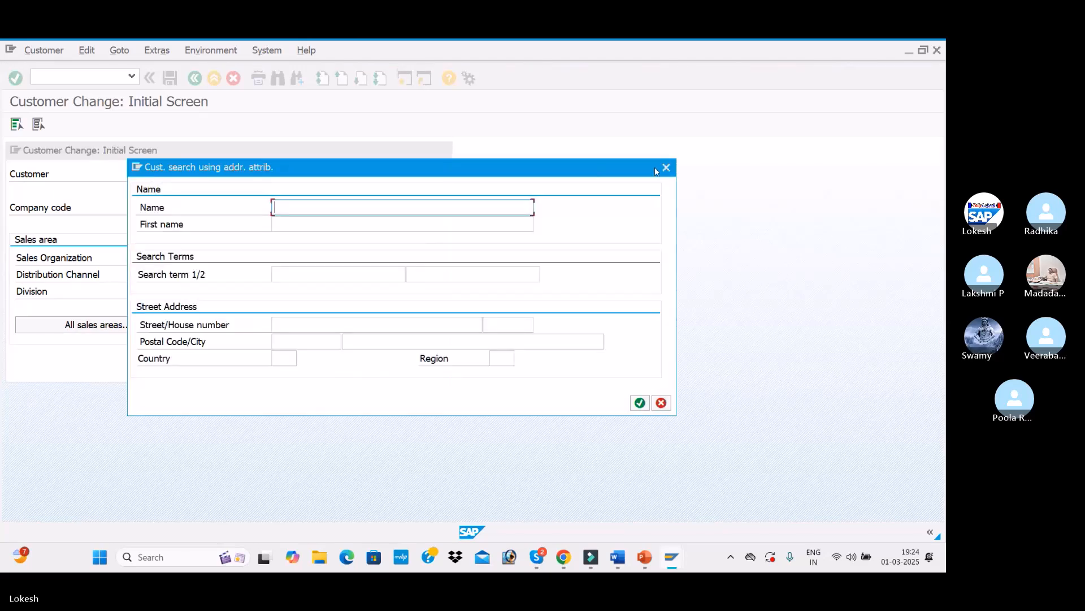
left_click(666, 167)
left_click(280, 178)
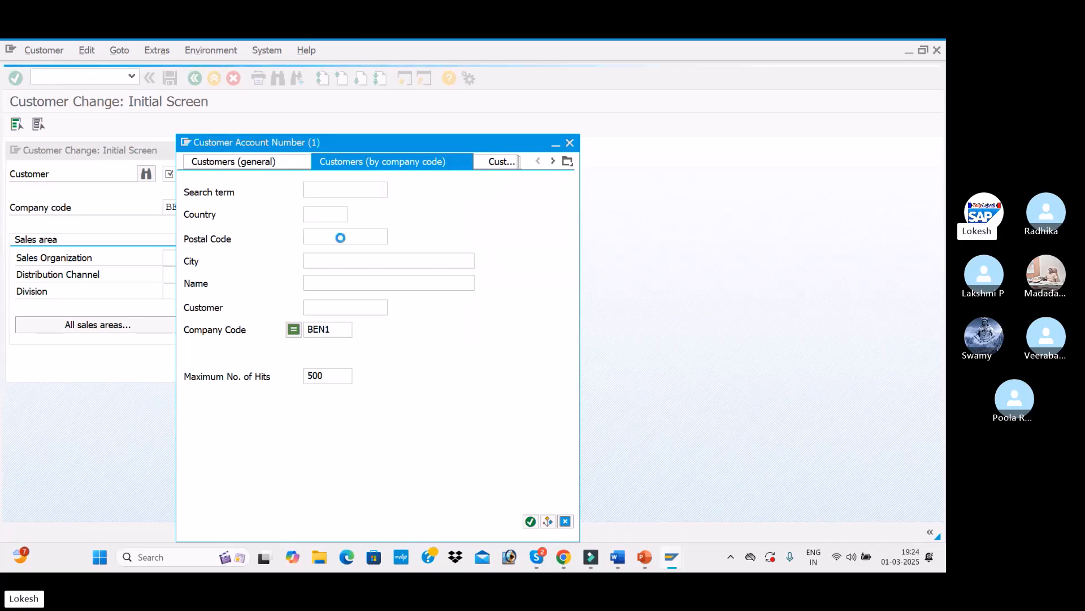
double_click(316, 172)
left_click(352, 369)
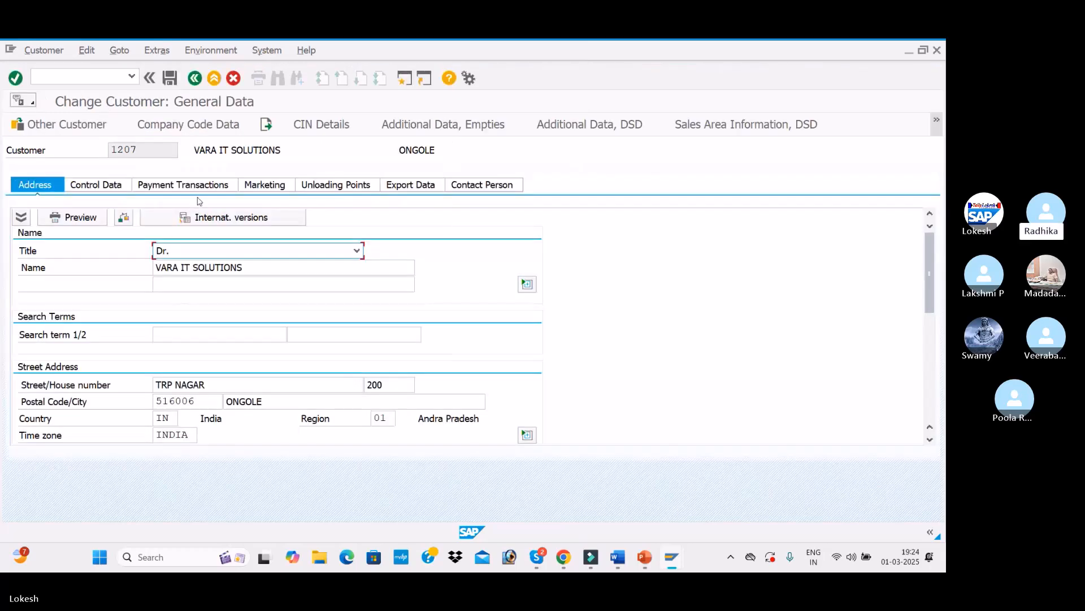
Step: Assign dunning procedure BEN1 in the customer's company code correspondence data and save the customer
left_click(191, 130)
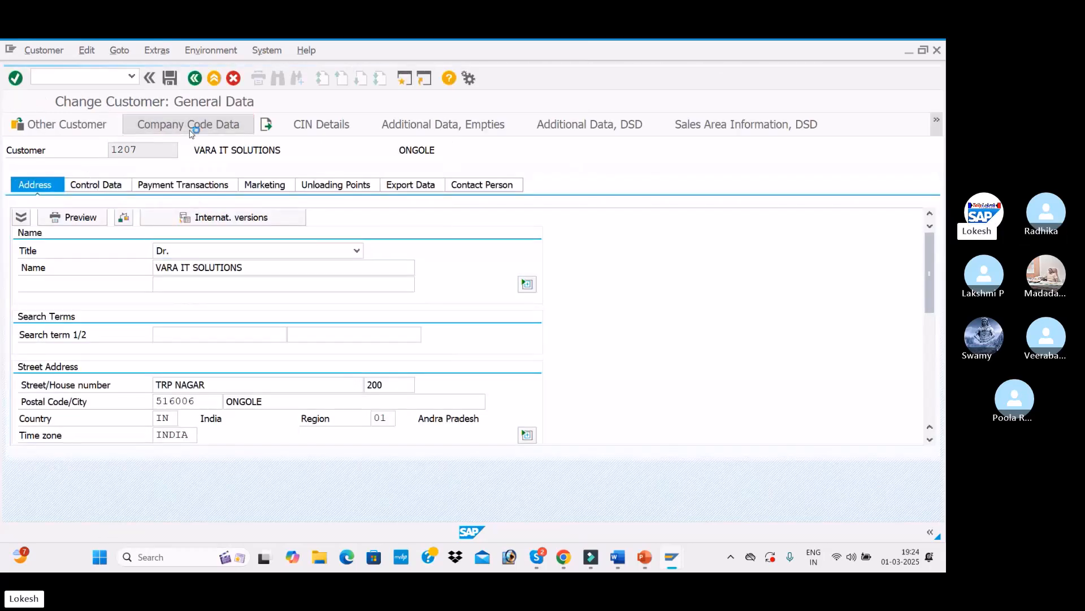
left_click(179, 203)
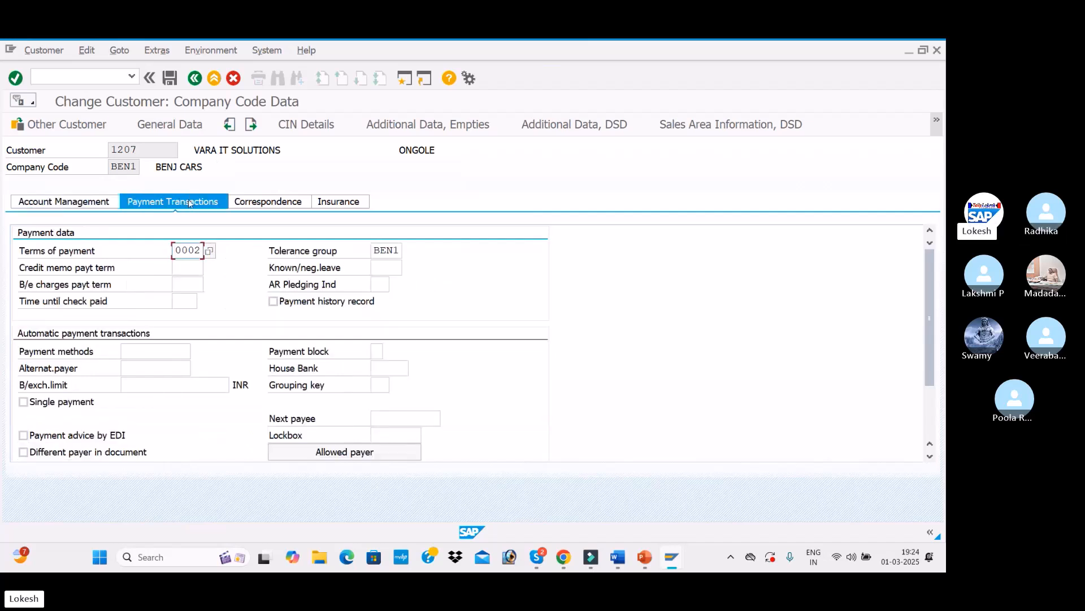
left_click(270, 203)
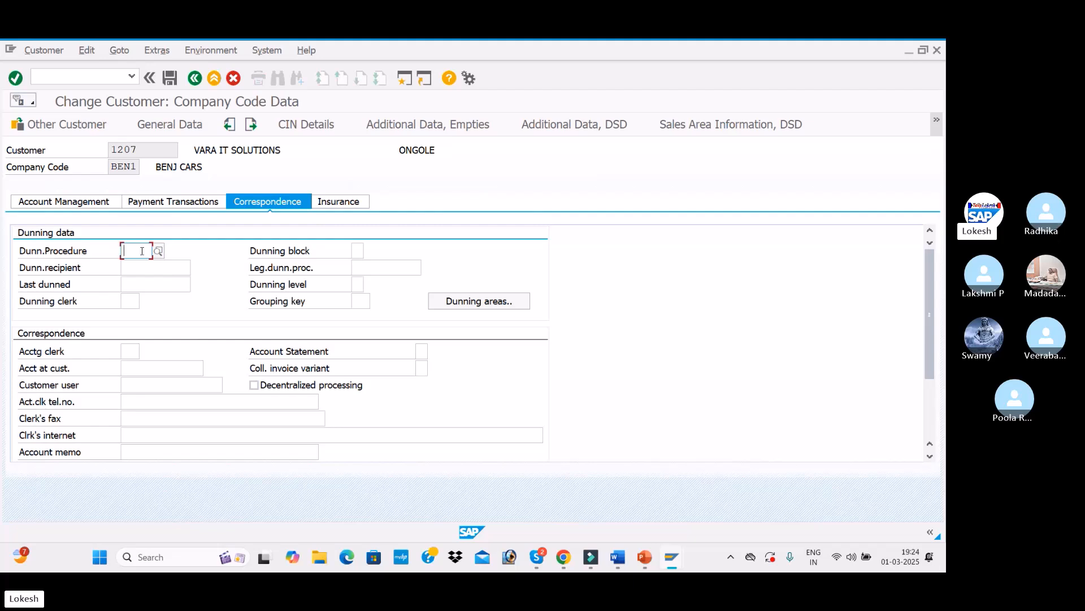
type("BEN1")
left_click(158, 278)
left_click(358, 285)
left_click(171, 80)
left_click(278, 174)
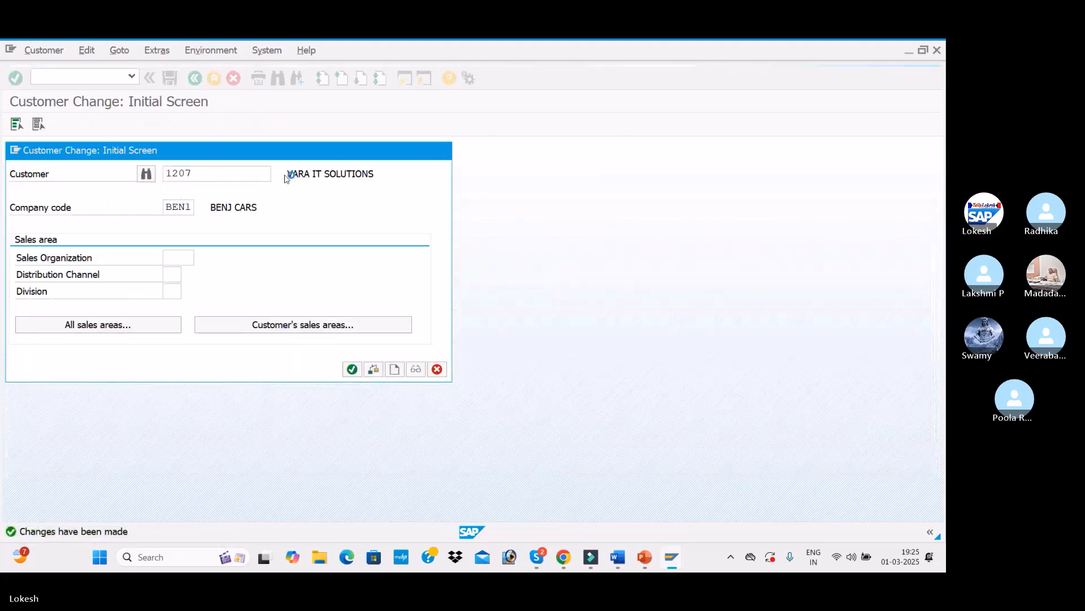
Step: Open customer Nirmala Pvt LTD through the search, assign dunning procedure BEN1 in its correspondence data and save
key("Return")
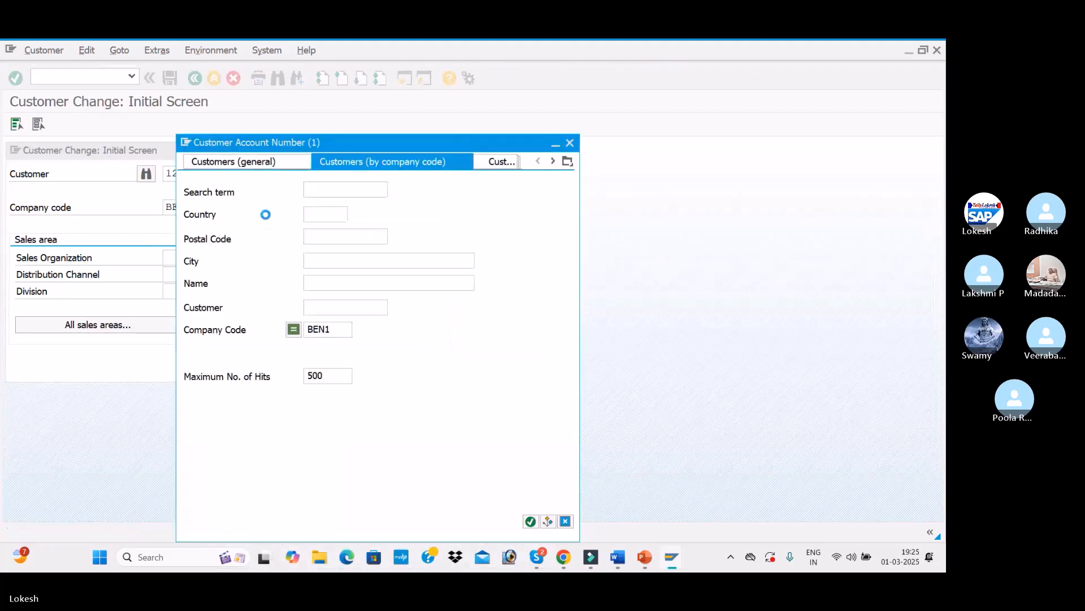
double_click(316, 159)
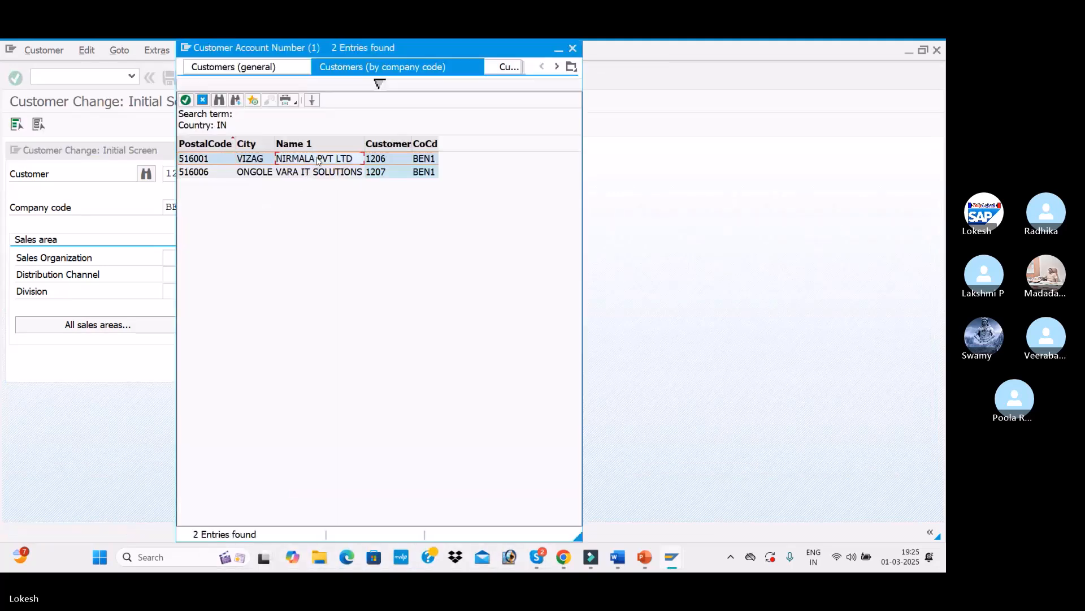
key("Return")
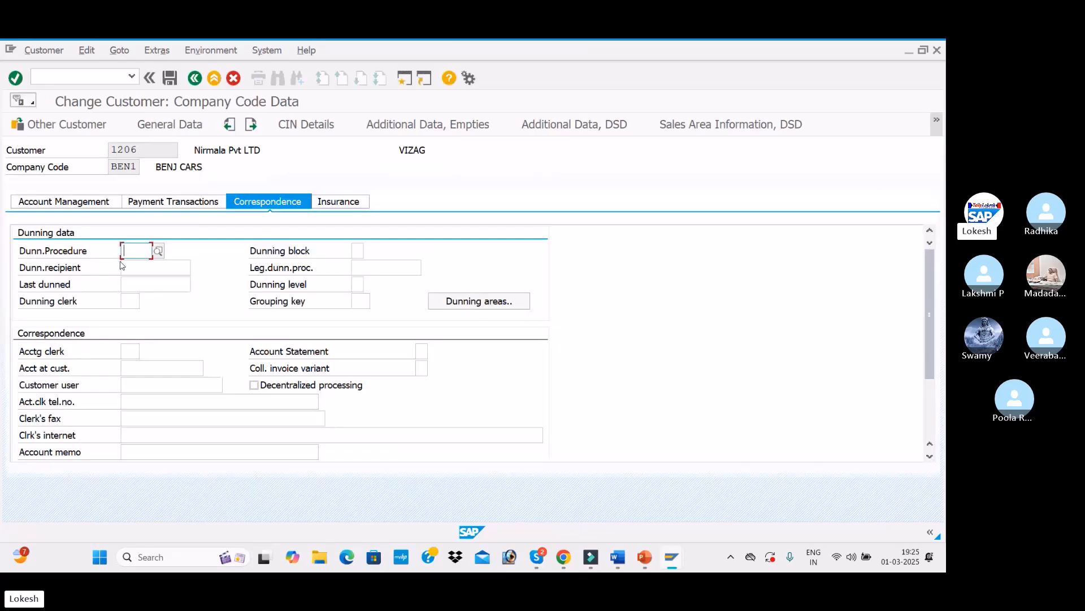
left_click(124, 252)
left_click(136, 267)
left_click(169, 80)
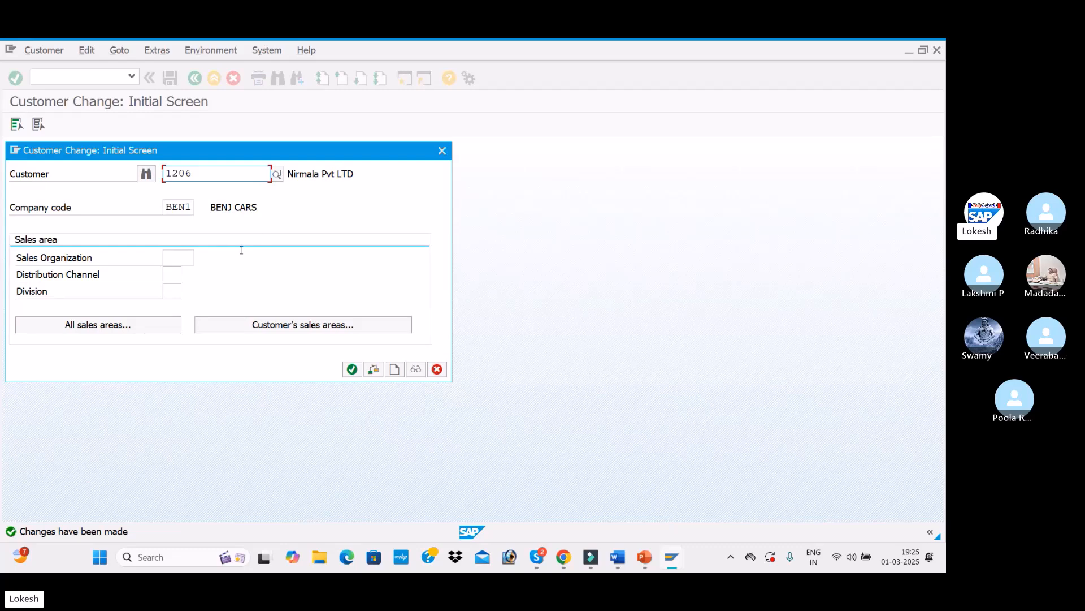
Step: Close the customer change screen and check the slide deck for the Customer Invoice Posting step
left_click(441, 150)
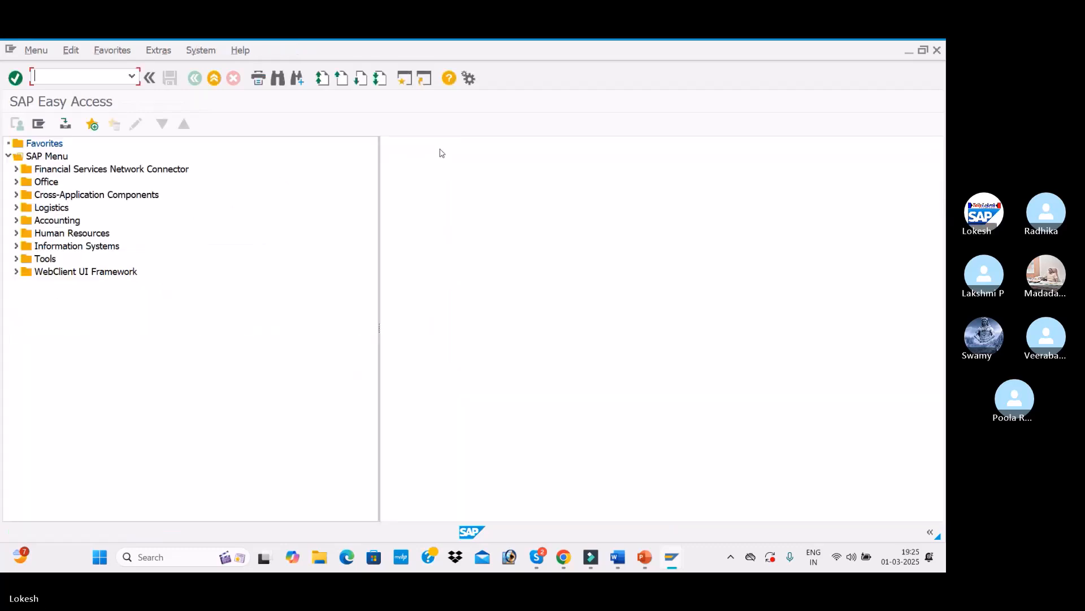
key("alt+Tab")
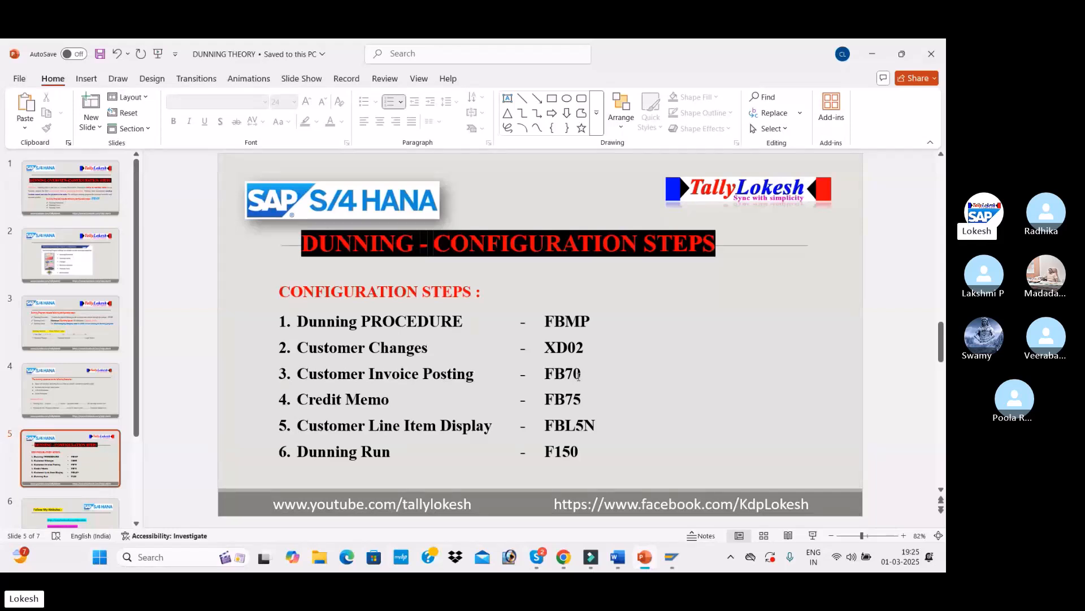
key("alt+Tab")
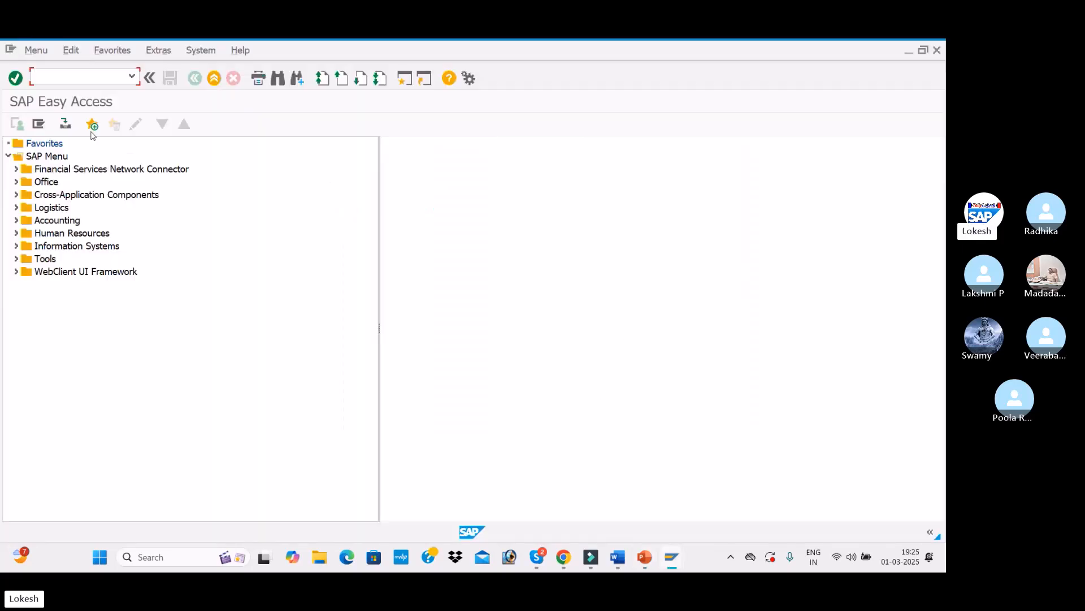
Step: Start customer invoice entry with FB70 and select customer VARA IT SOLUTIONS through the search
type("FB70")
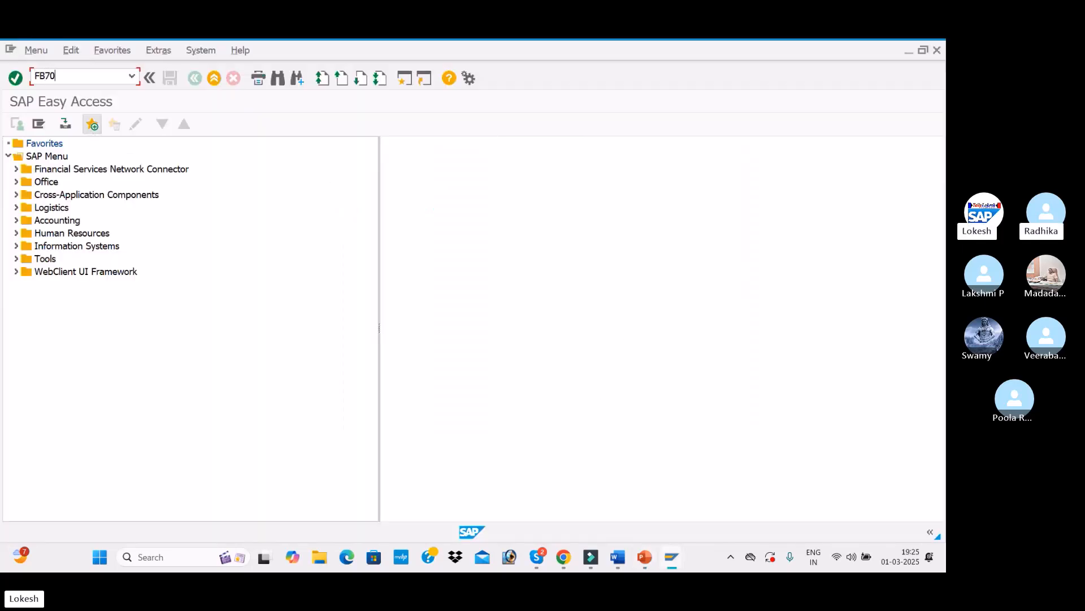
key("Return")
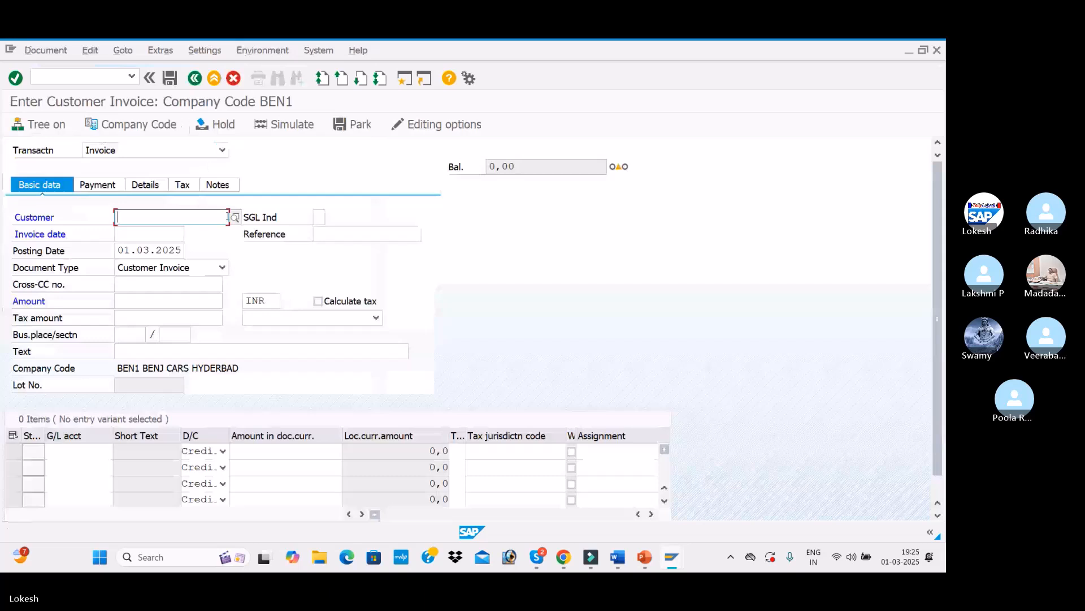
left_click(236, 218)
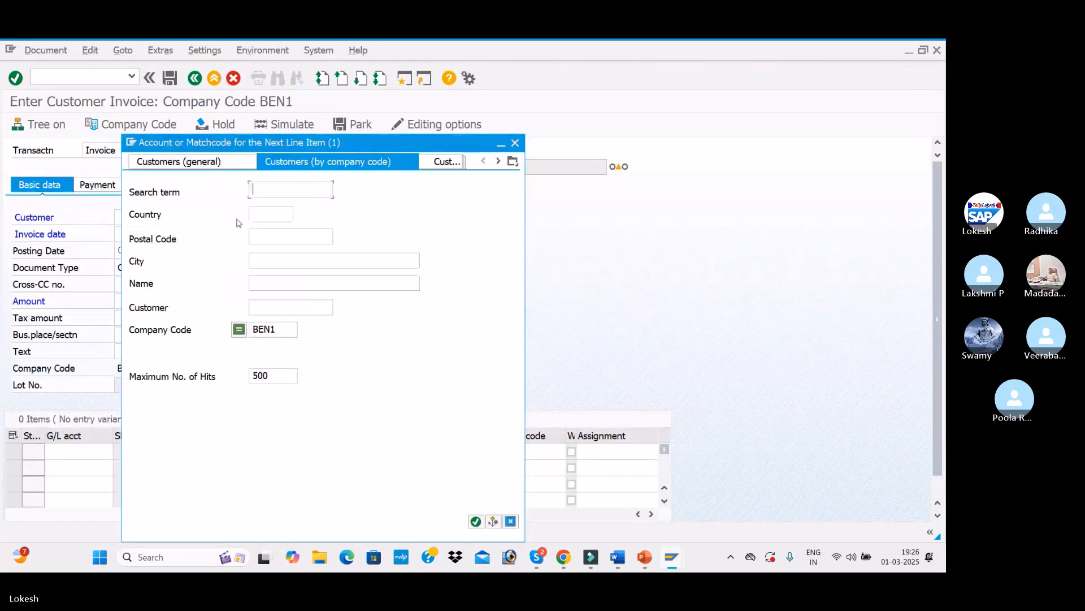
key("Return")
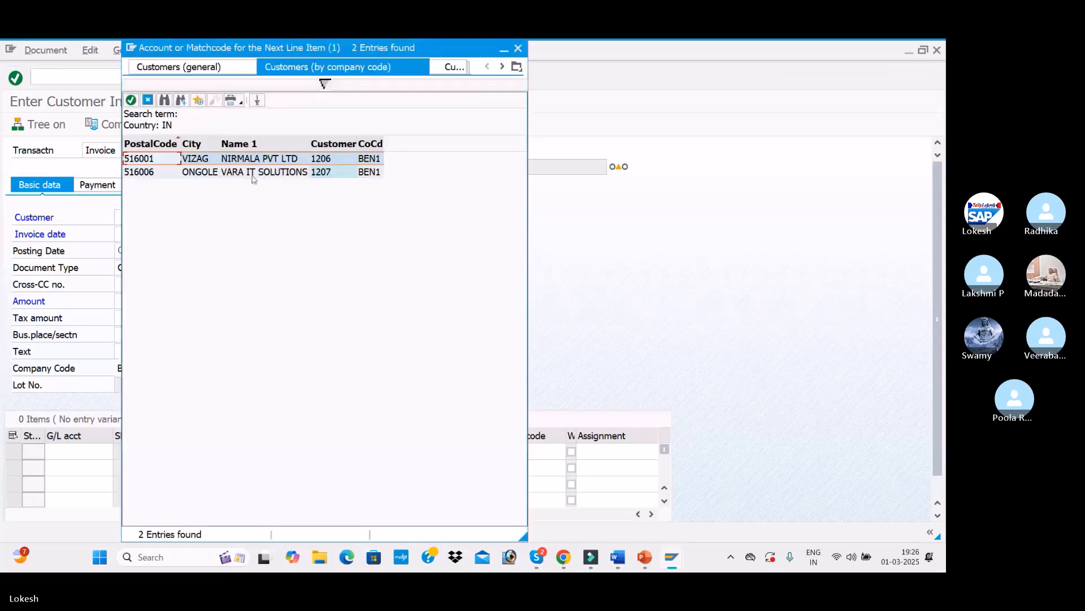
double_click(253, 178)
Step: Set the invoice and posting dates to 03.01.2025 and the reference to Cus -008
left_click(120, 236)
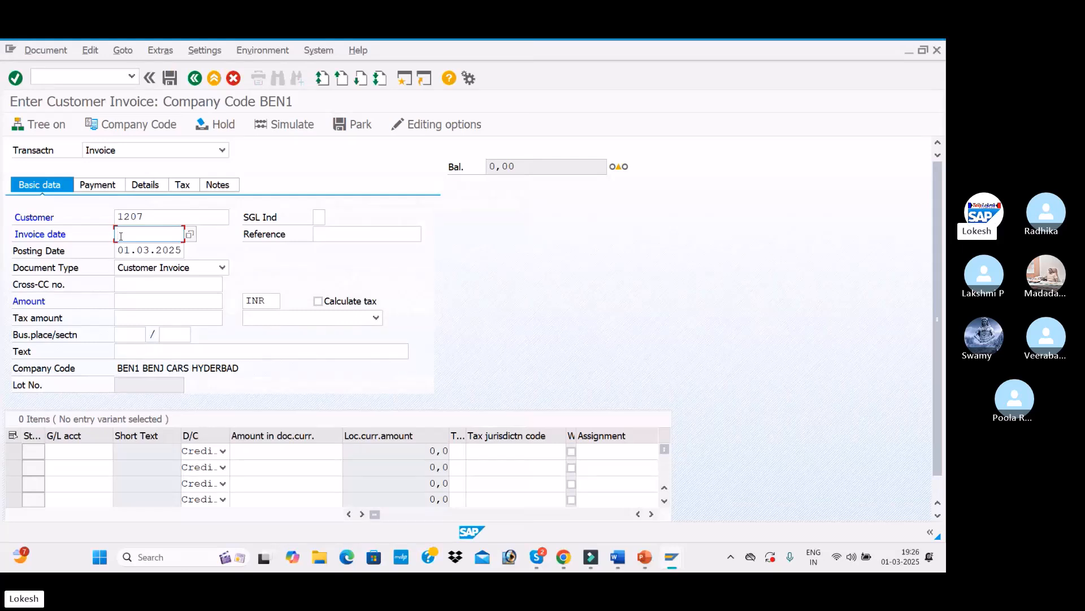
type("03.01.2025")
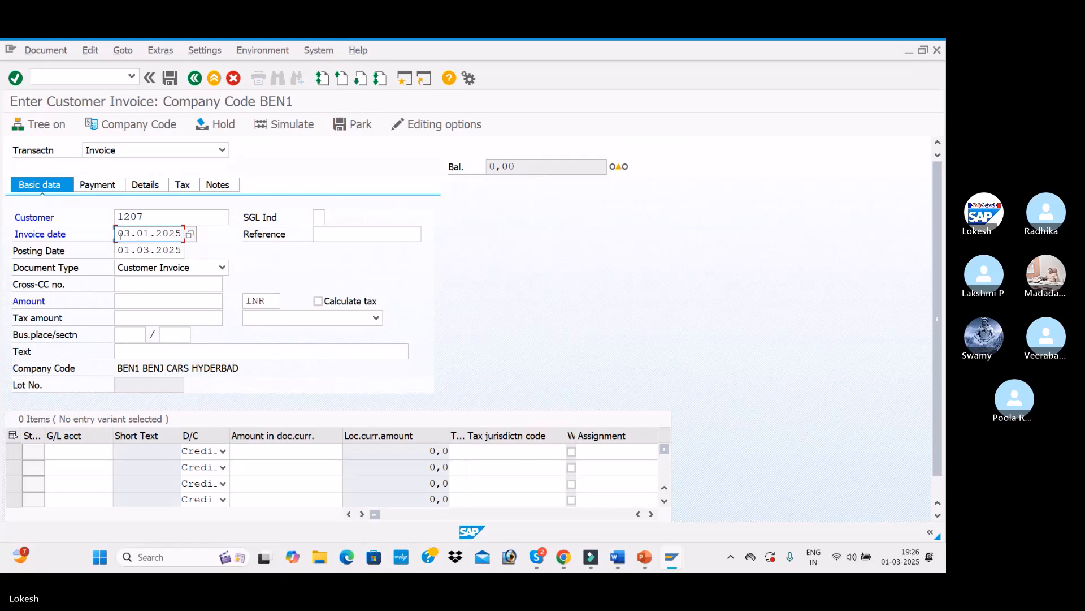
key("Tab")
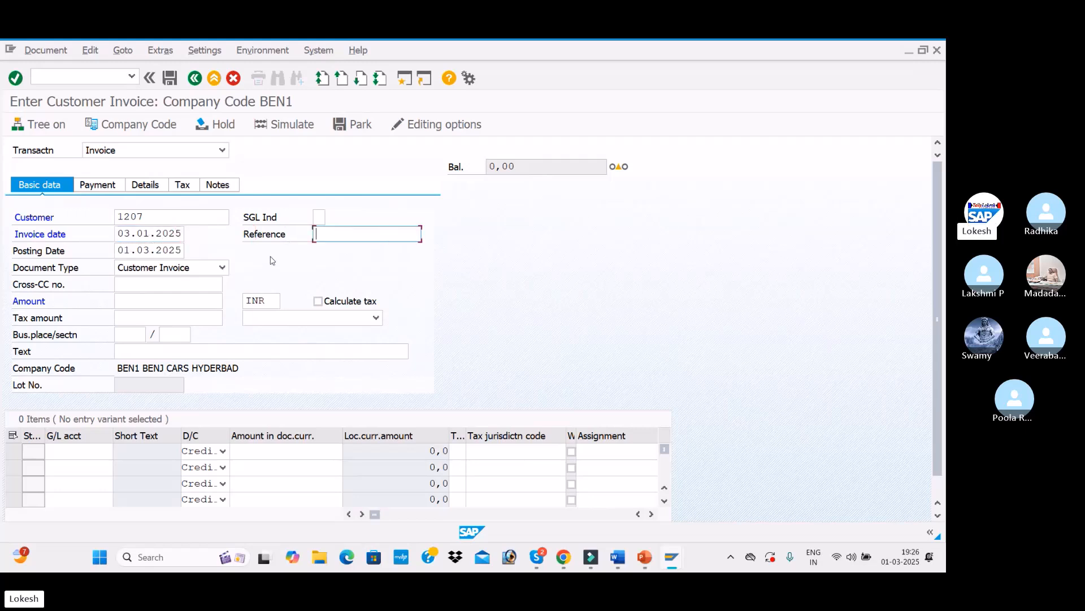
left_click(331, 246)
key("BackSpace")
type("8")
key("Tab")
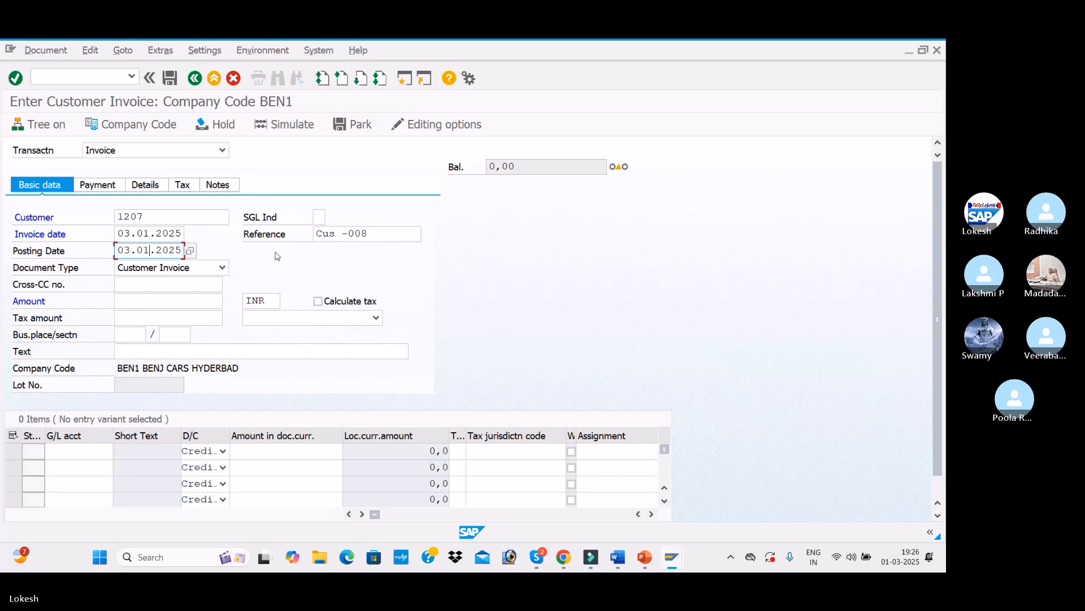
Step: Enter the invoice amount 50000 INR and the text CUSTOMER INVOICE
left_click(151, 297)
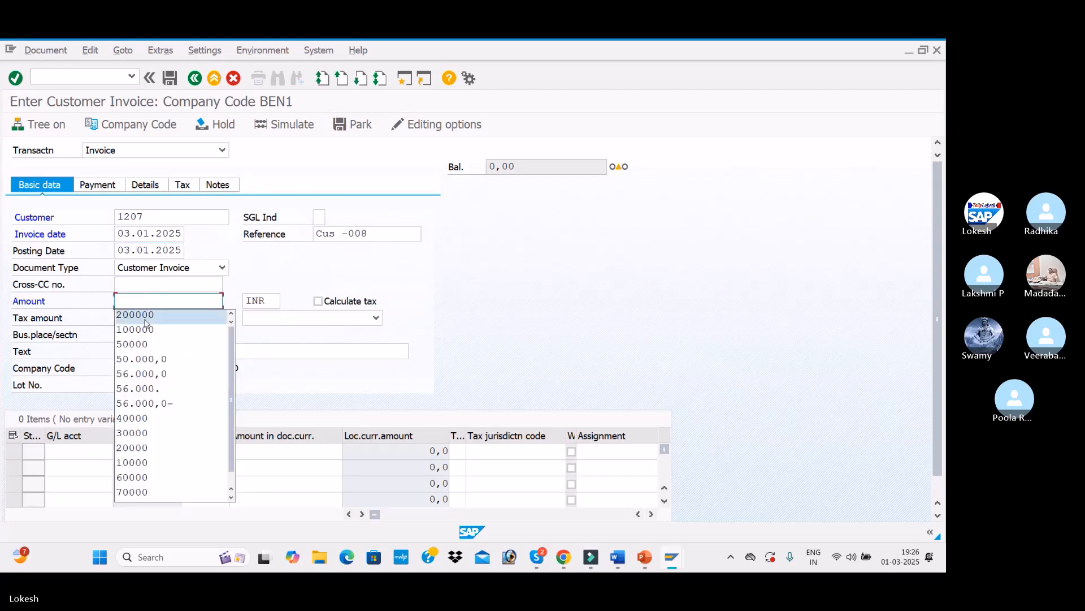
left_click(145, 346)
left_click(145, 346)
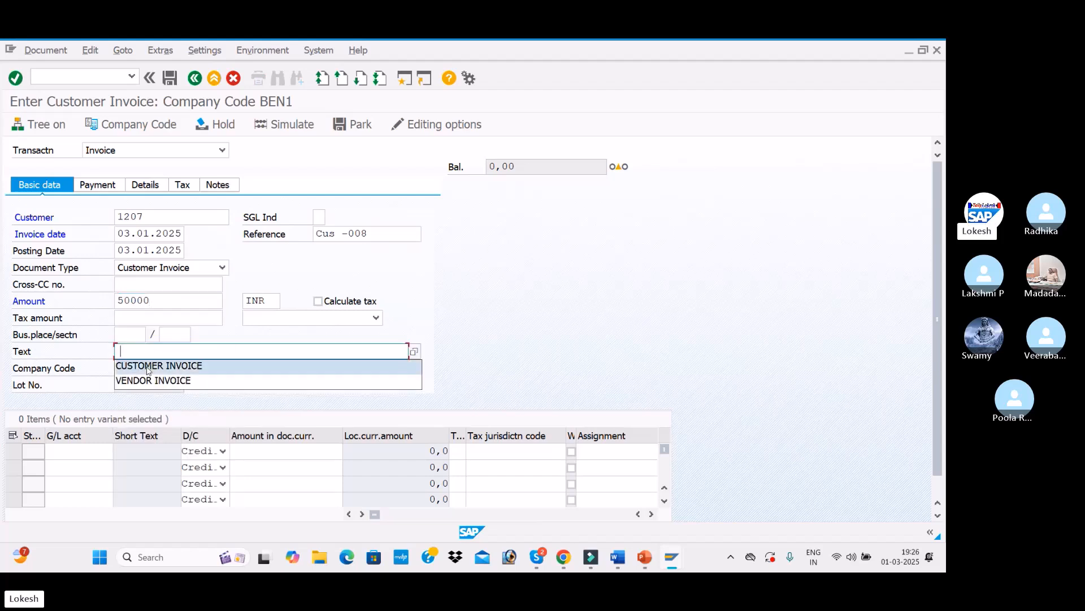
left_click(147, 363)
Step: Add a line item on G/L account 300001 Sales A/c for 50000 and confirm the entries
left_click(78, 456)
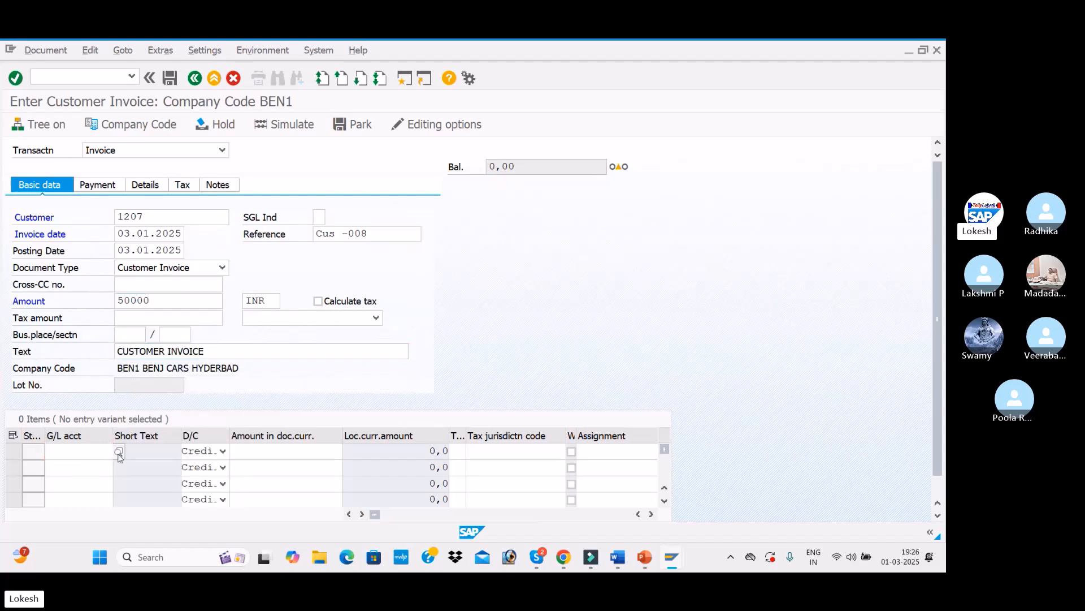
left_click(118, 456)
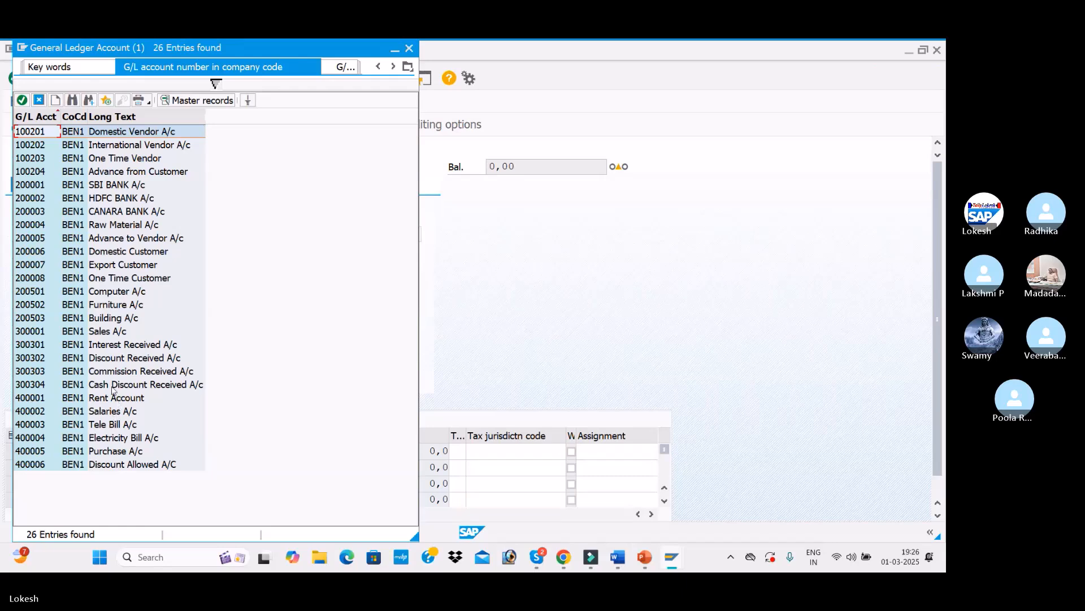
left_click(109, 330)
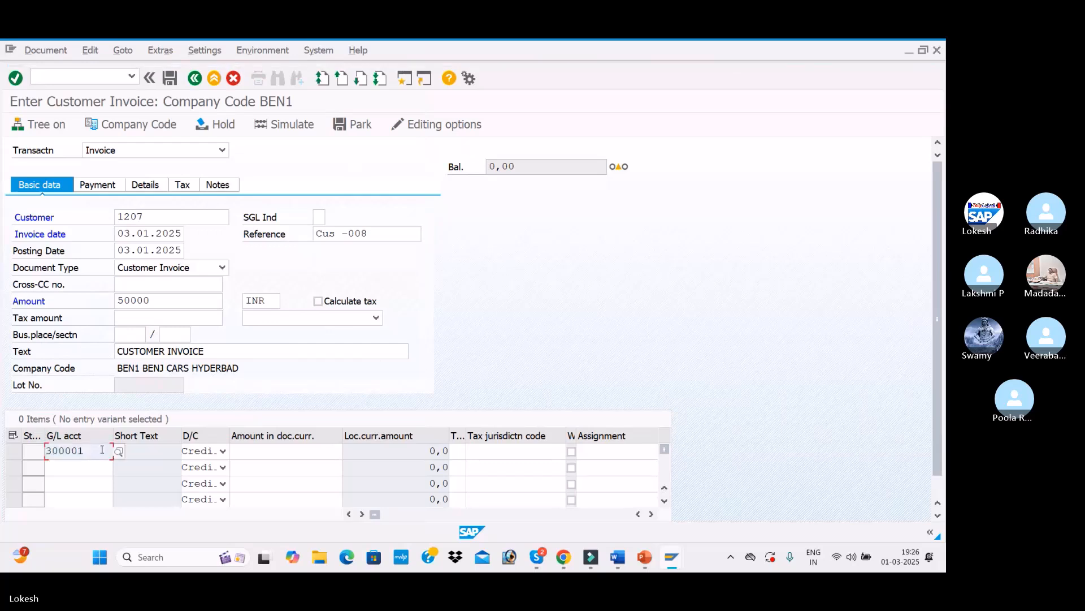
key("Tab")
key("Tab")
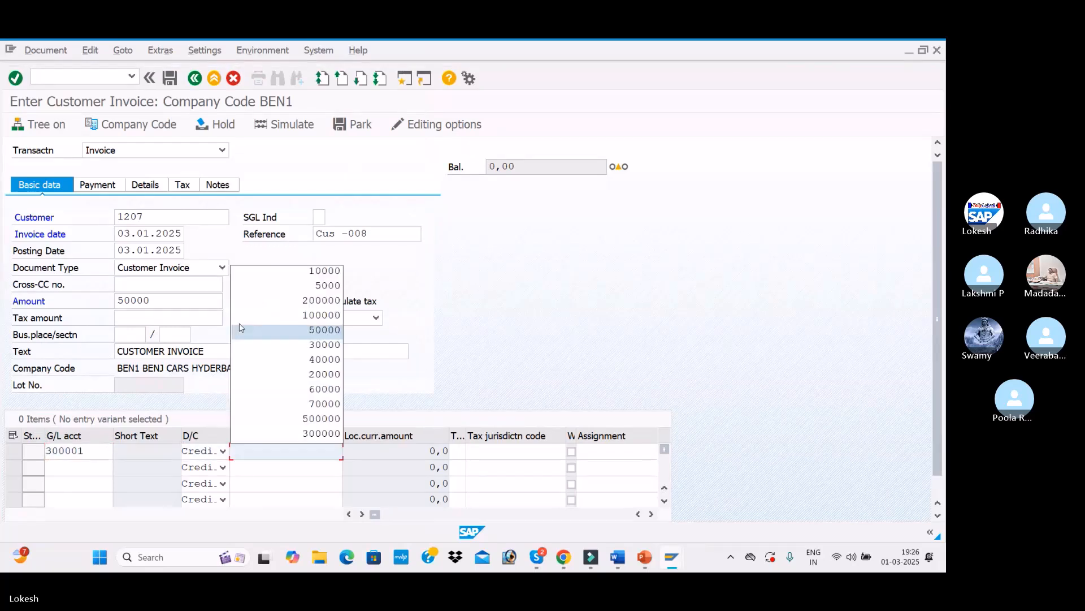
left_click(239, 328)
key("Return")
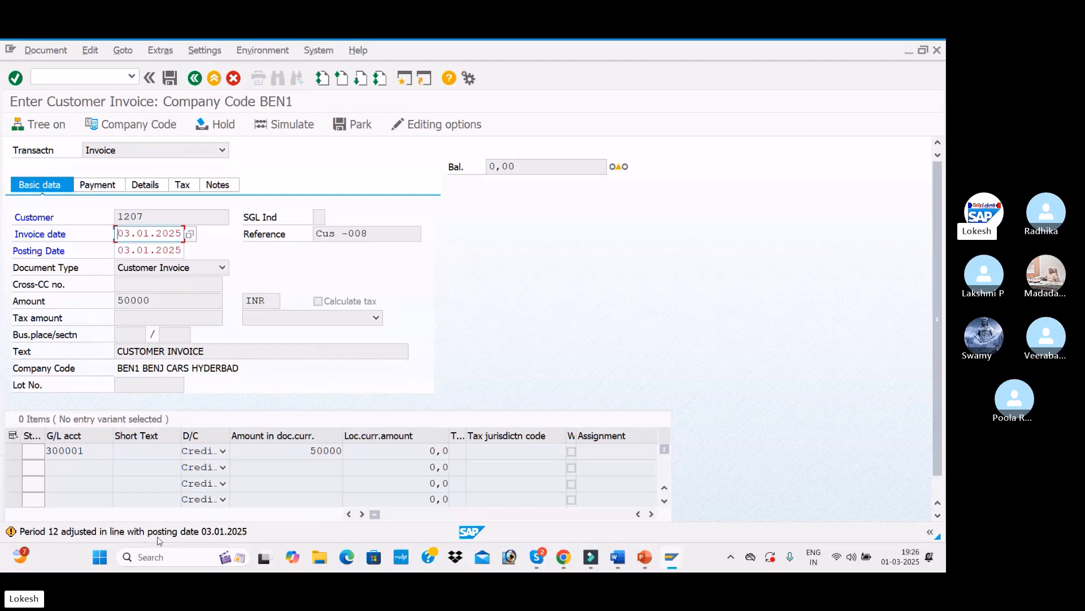
key("Return")
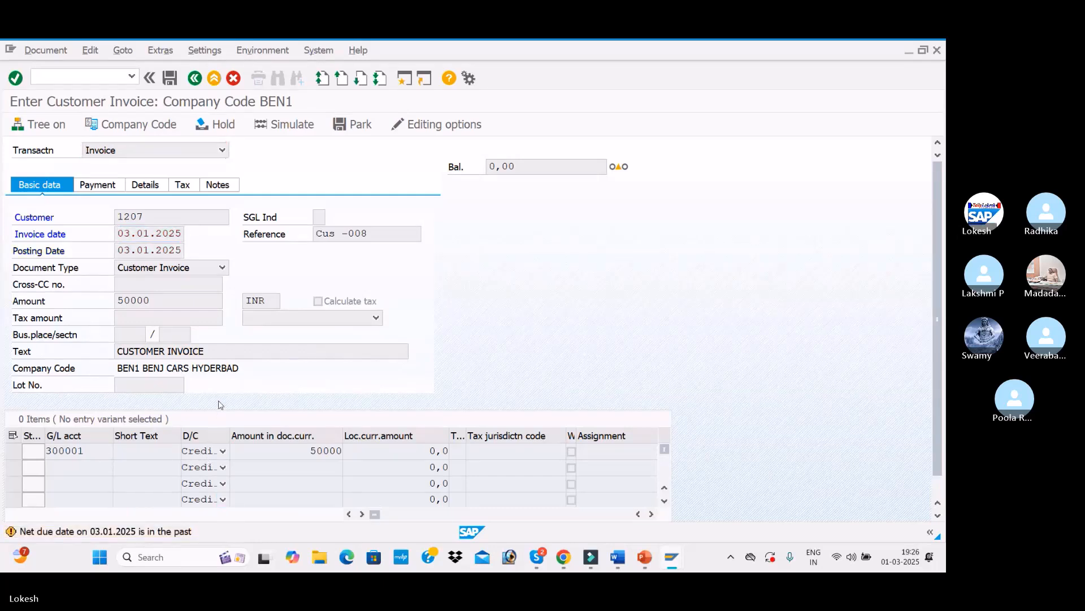
key("Return")
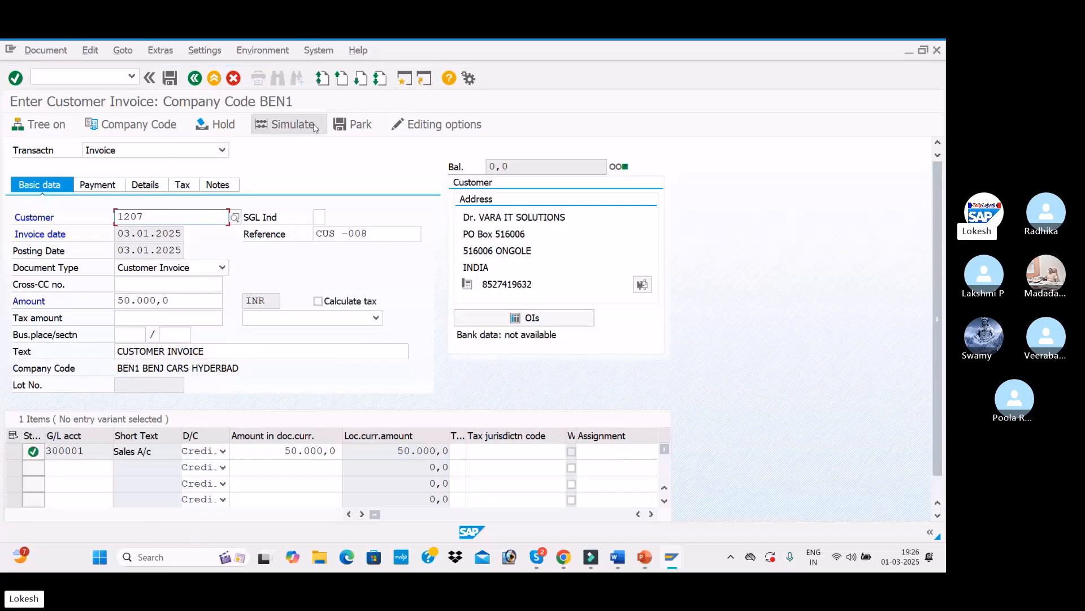
Step: Simulate the customer invoice and post it
left_click(294, 127)
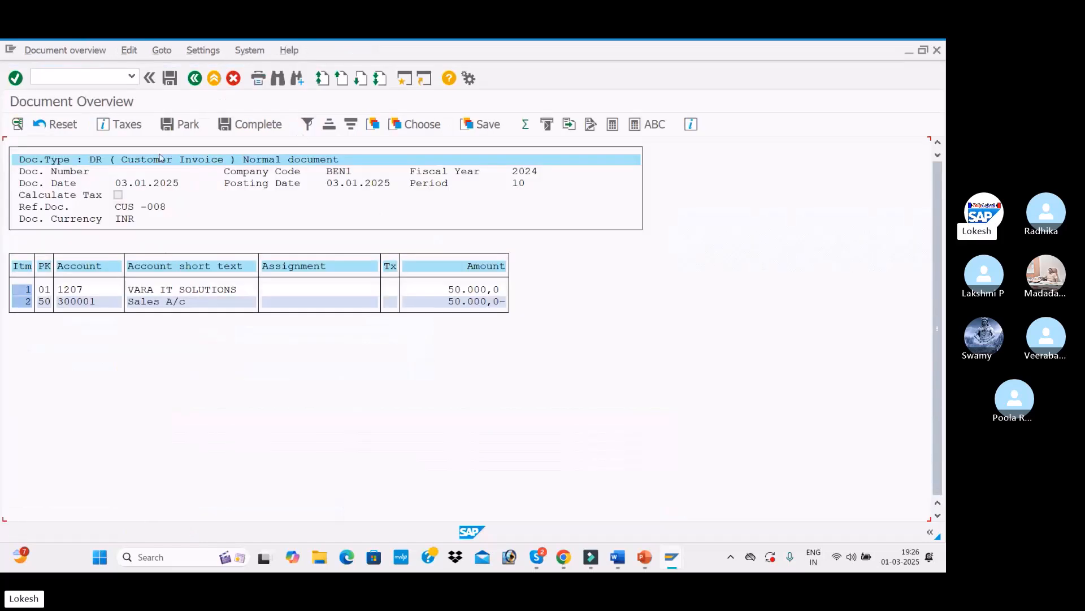
left_click(171, 79)
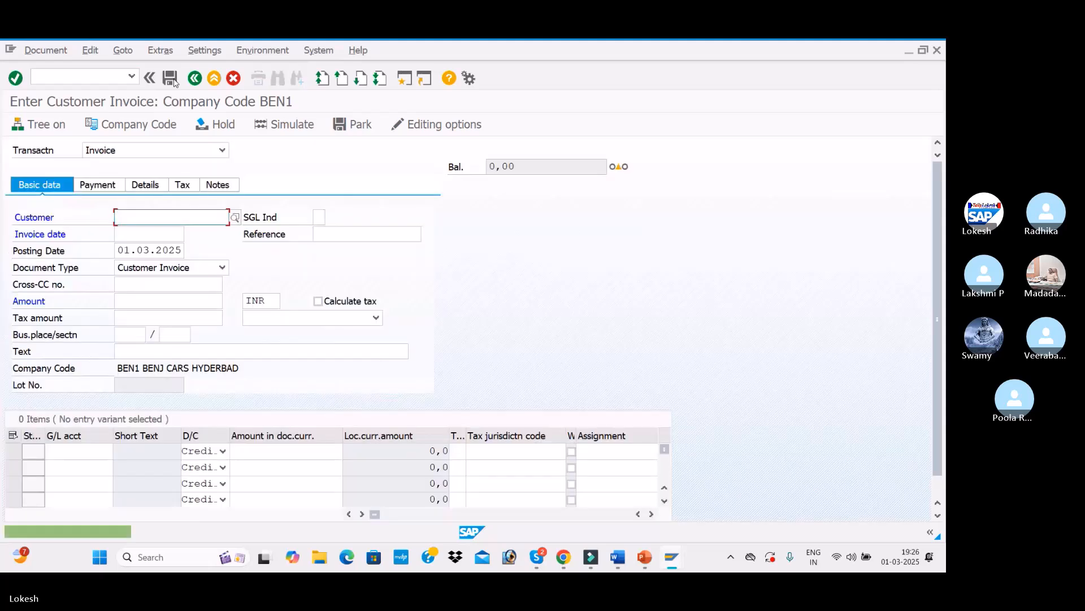
Step: Start a new invoice for customer 1207 with invoice date 02.01.2025 and reference Cus -009
left_click(151, 220)
left_click(150, 229)
left_click(146, 234)
left_click(146, 235)
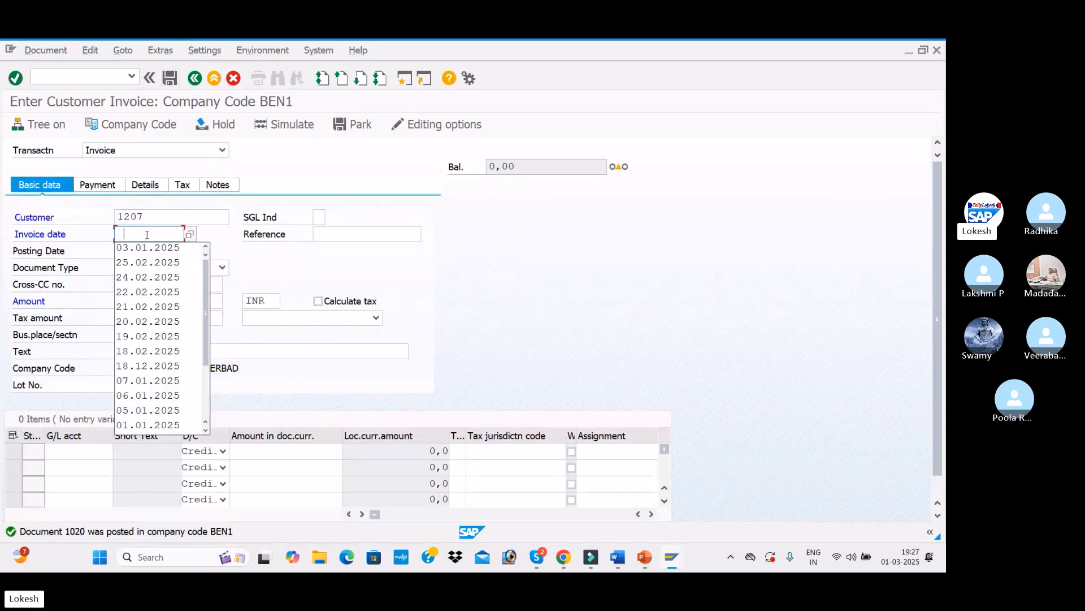
type("02")
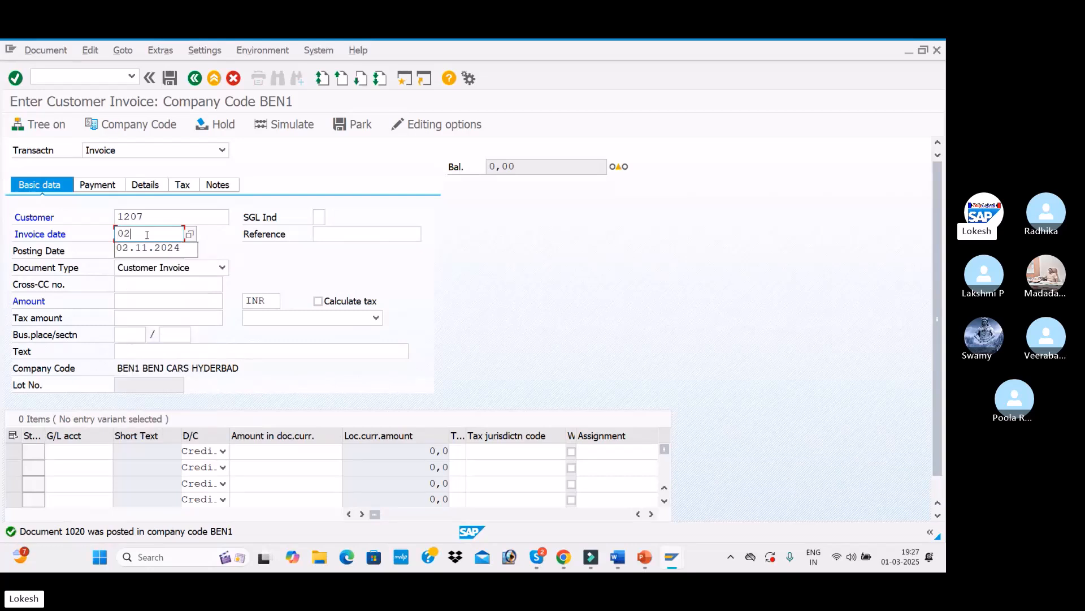
type(".01.2025")
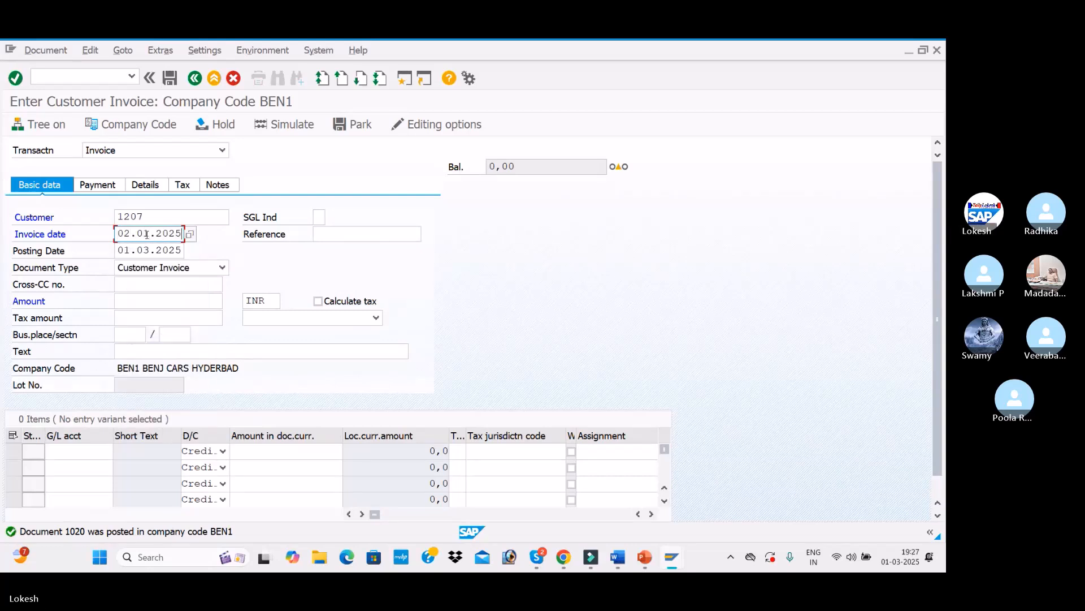
key("Tab")
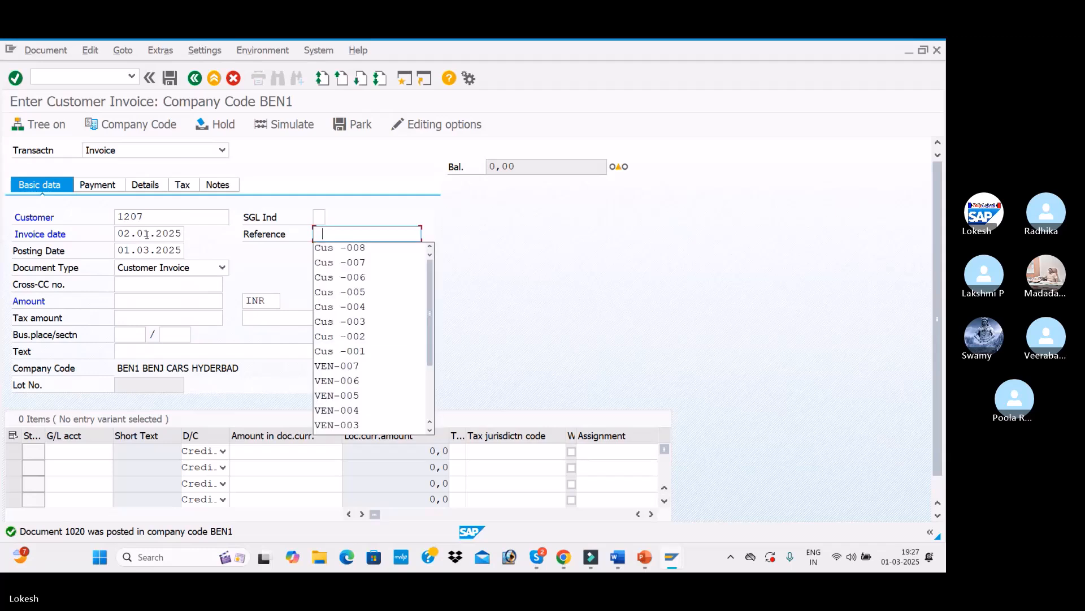
key("Down")
key("BackSpace")
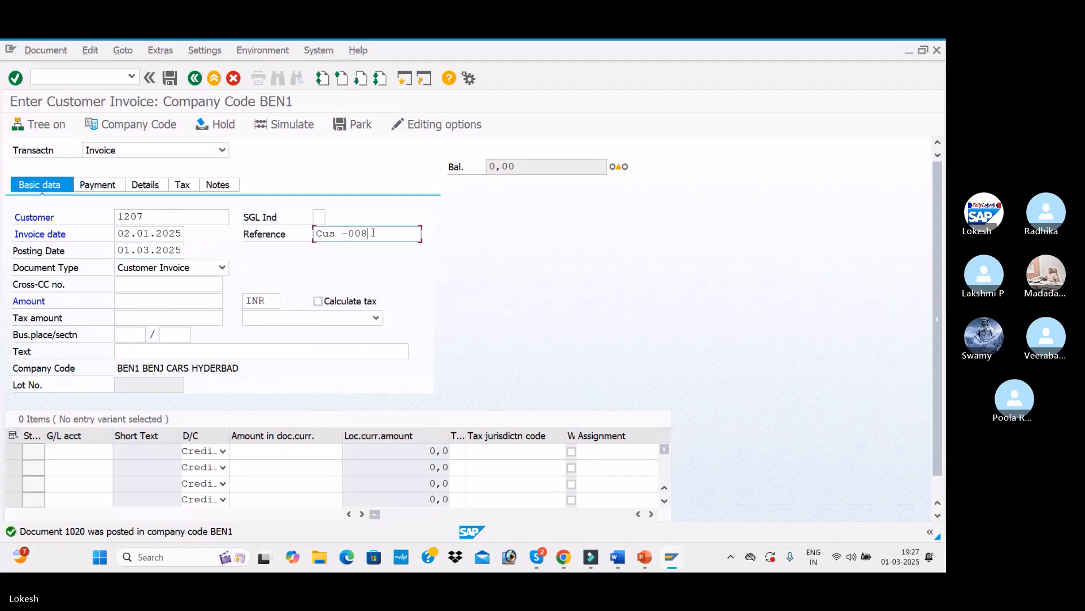
type("9")
Step: Set the invoice's posting date to 02.01.2025
left_click(118, 253)
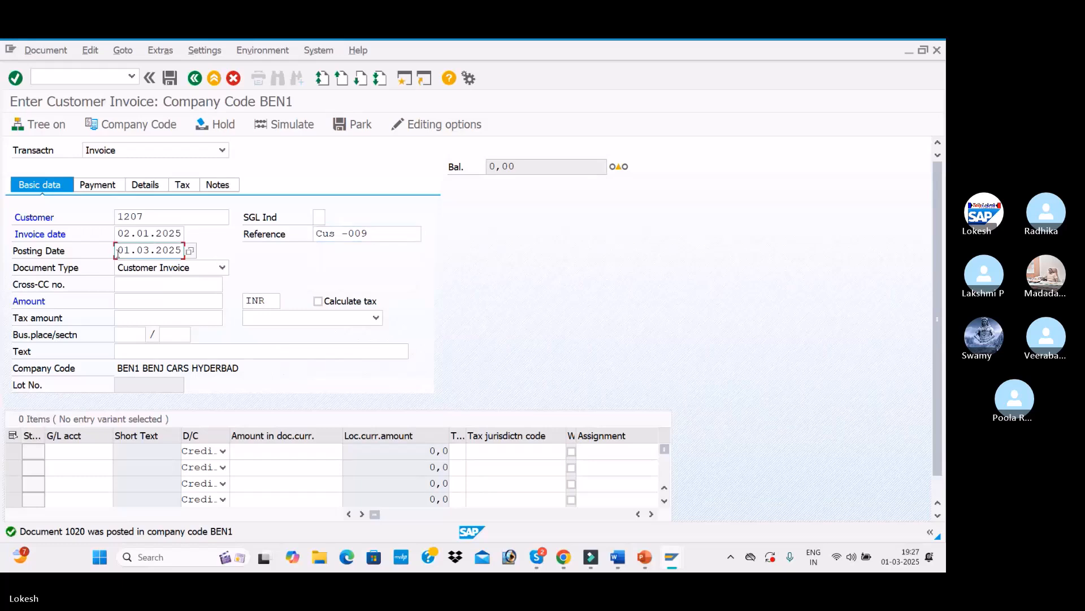
type("2")
key("Tab")
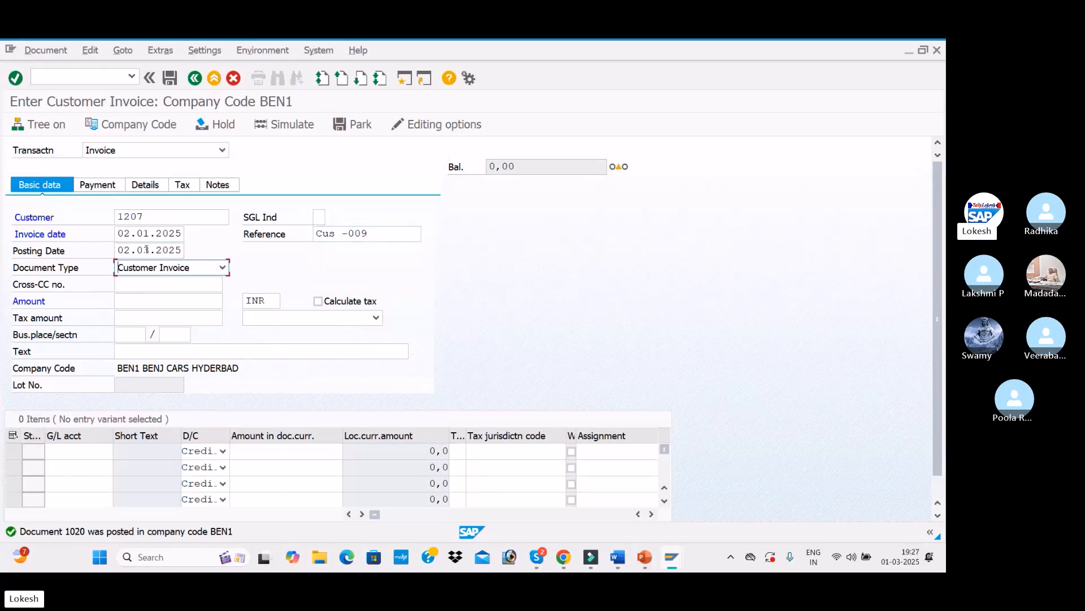
left_click(119, 251)
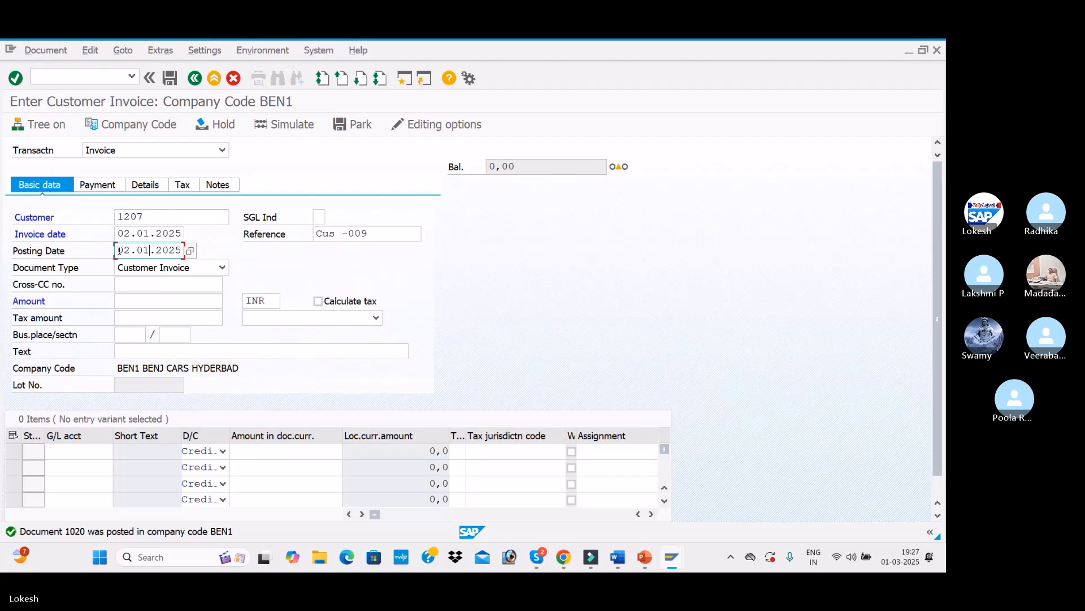
Step: Enter the invoice amount 10000 and the text CUSTOMER INVOICE
left_click(124, 302)
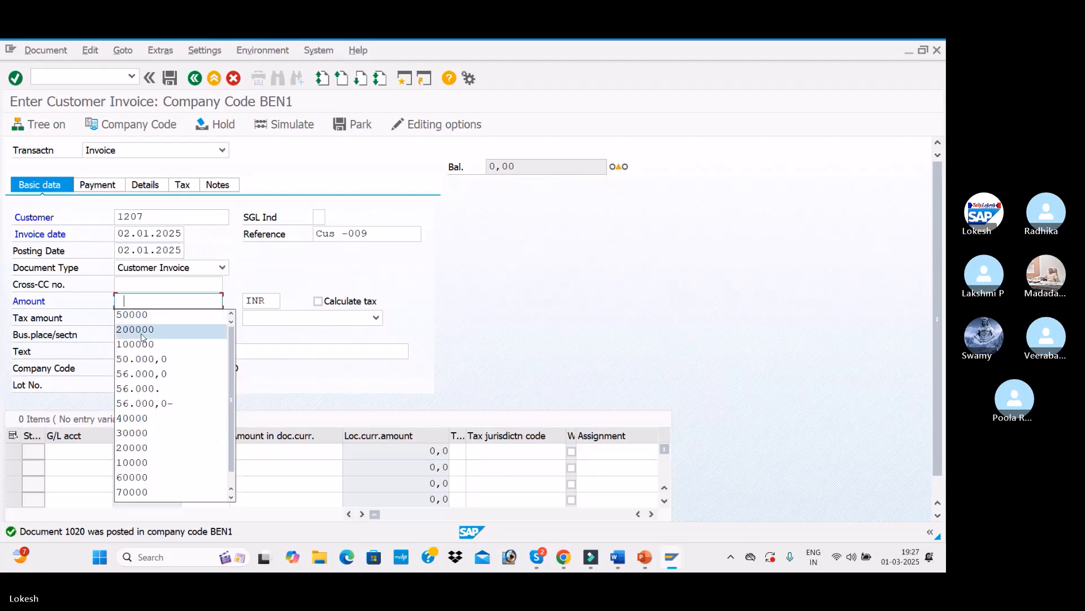
left_click(156, 462)
left_click(153, 351)
left_click(153, 364)
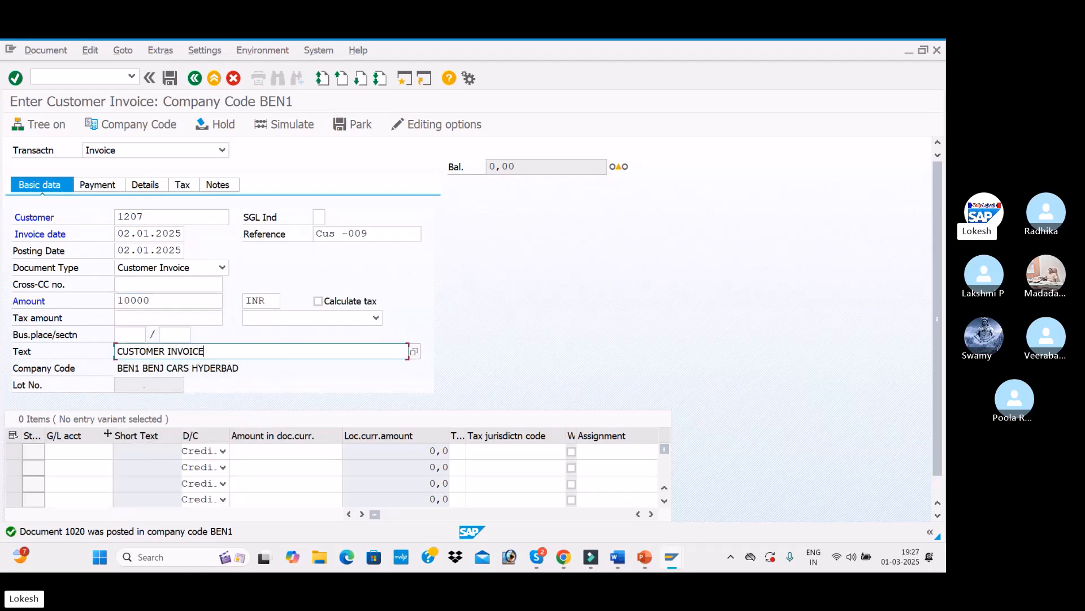
Step: Add a line item on G/L account 300001 Sales A/c for 10000 and confirm the entries
left_click(85, 451)
left_click(102, 352)
key("Tab")
key("Tab")
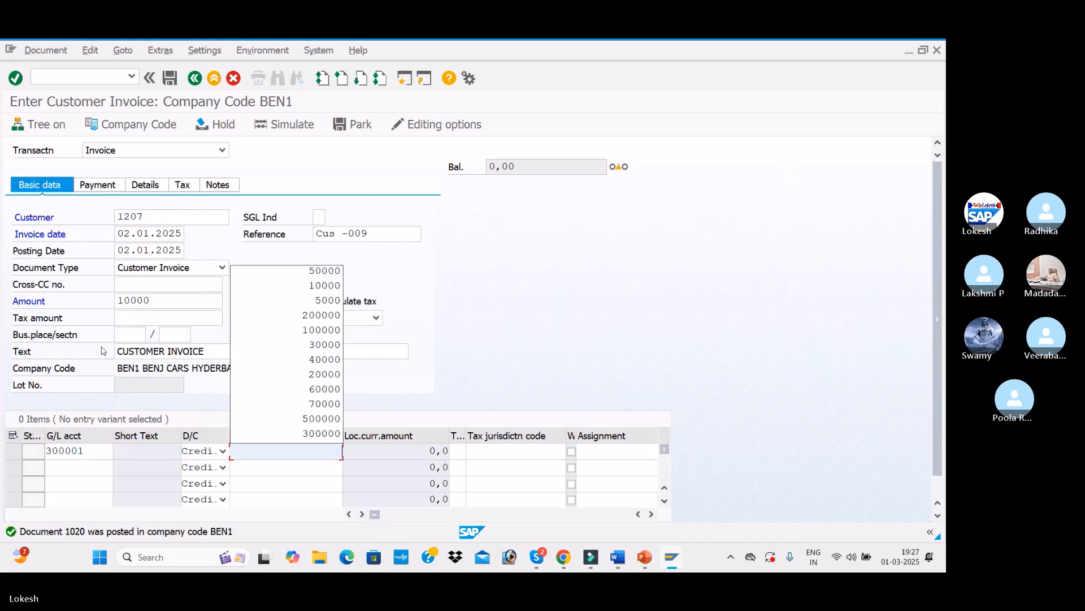
left_click(328, 286)
key("Tab")
key("Return")
key("Return")
key("Return")
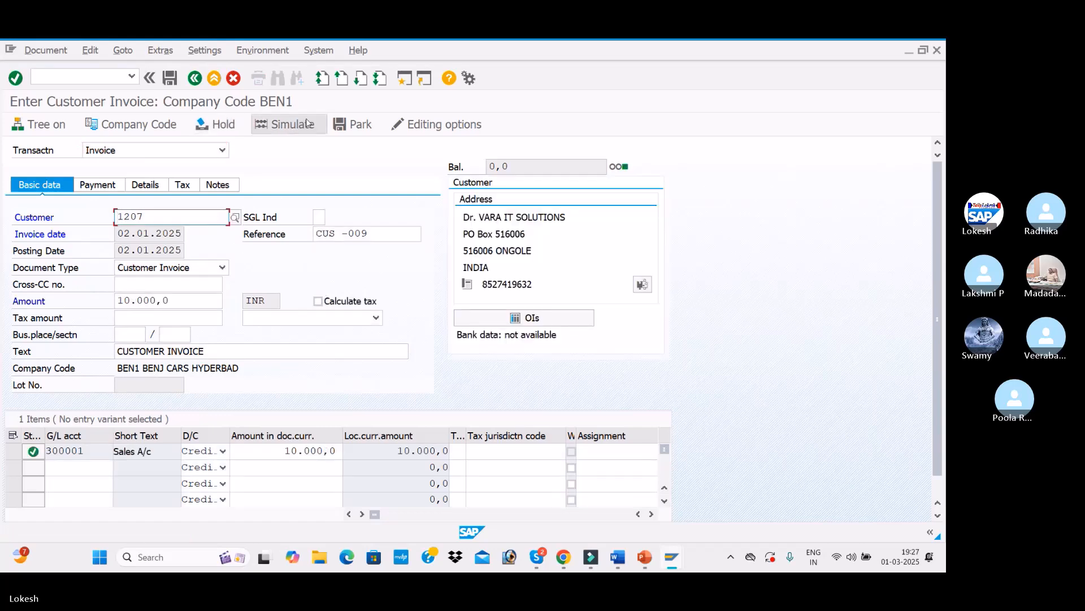
Step: Simulate the 10000 invoice and post it
left_click(307, 123)
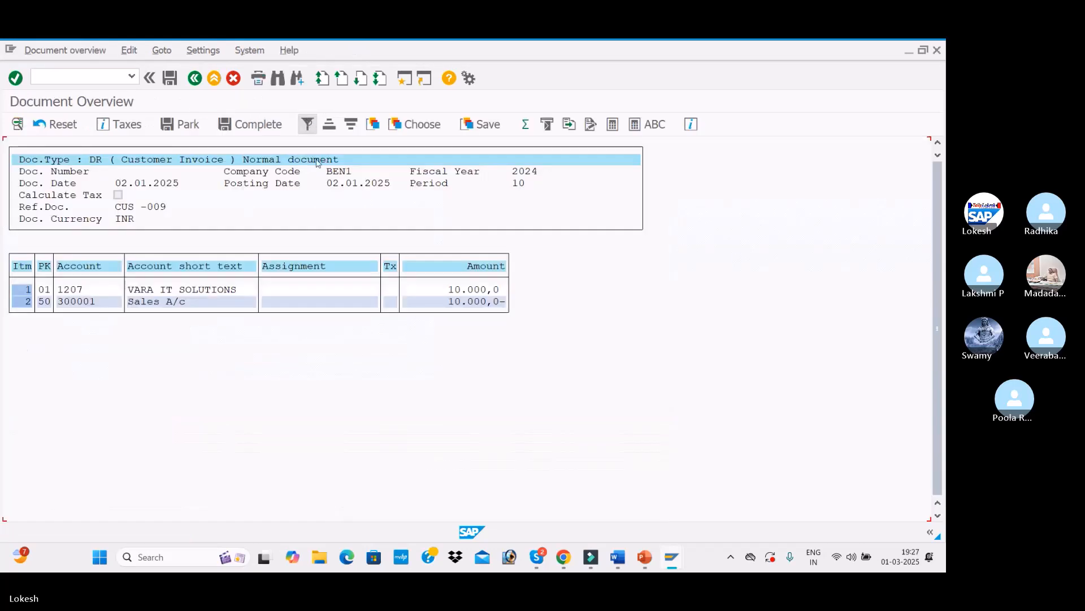
left_click(171, 84)
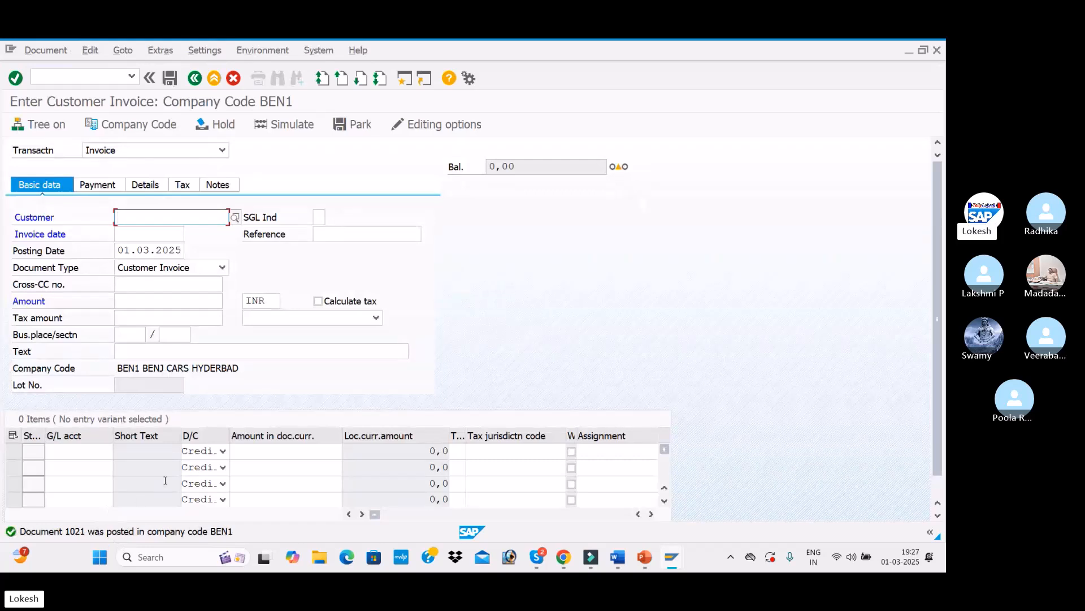
Step: Switch to customer credit memo entry with transaction FB75
type("1207")
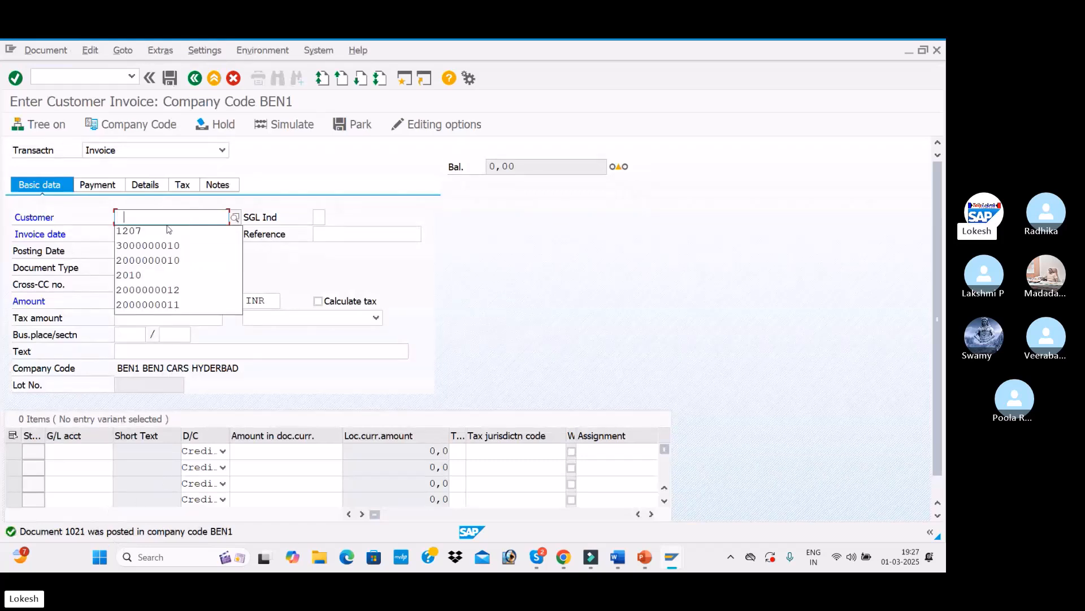
key("alt+Tab")
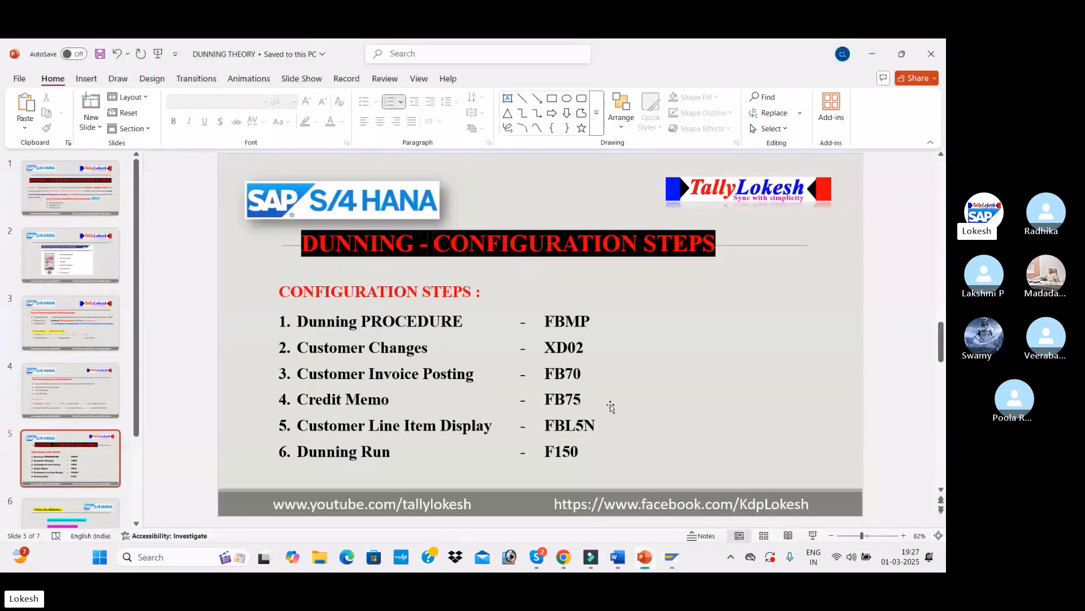
key("alt+Tab")
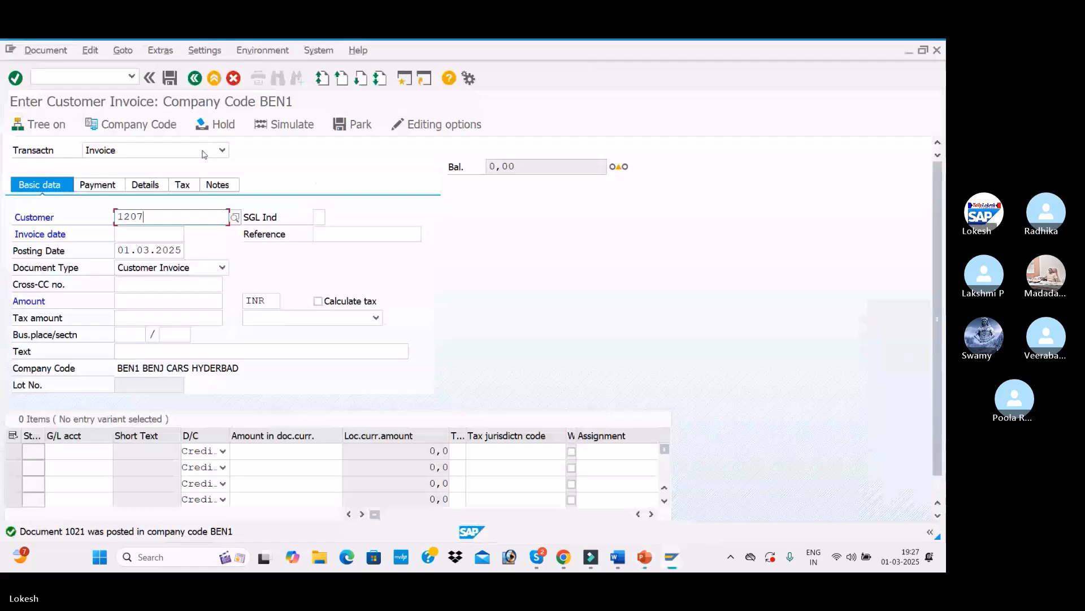
left_click(222, 150)
left_click(313, 184)
left_click(94, 82)
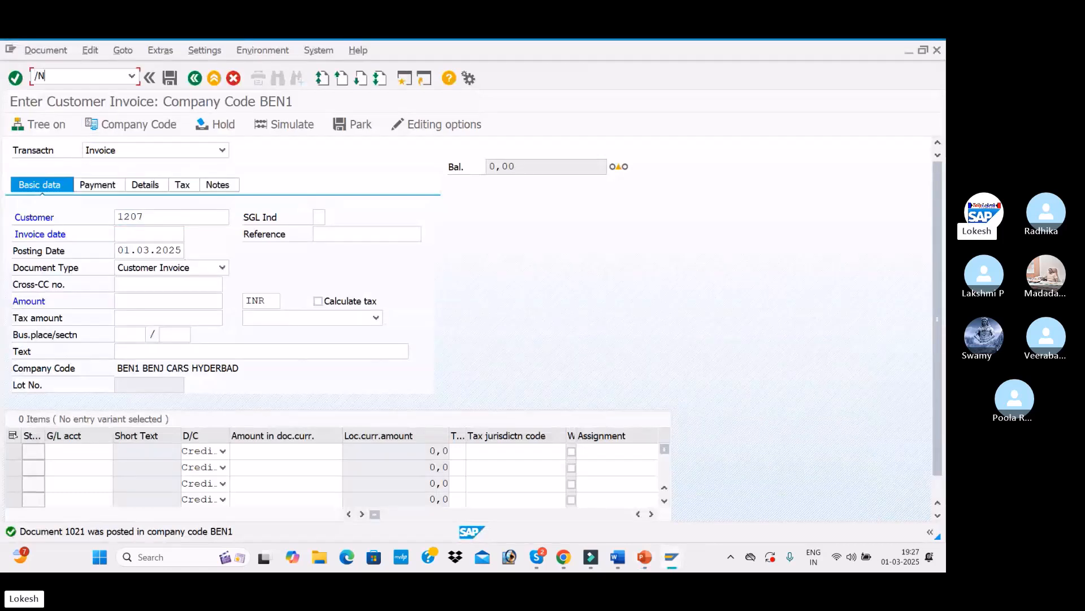
key("alt+Tab")
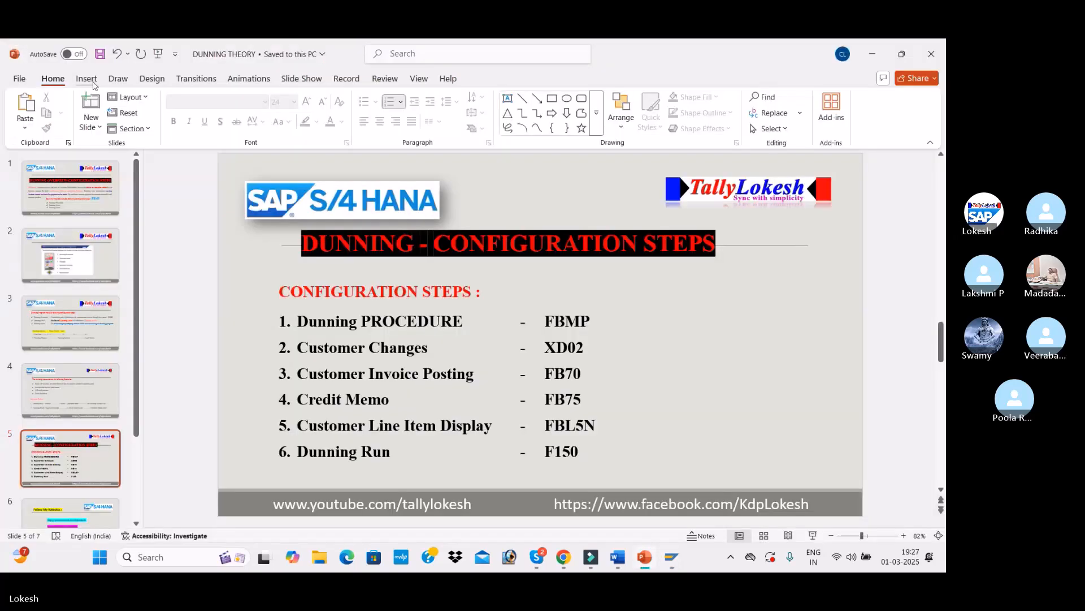
key("alt+Tab")
left_click(94, 82)
key("Return")
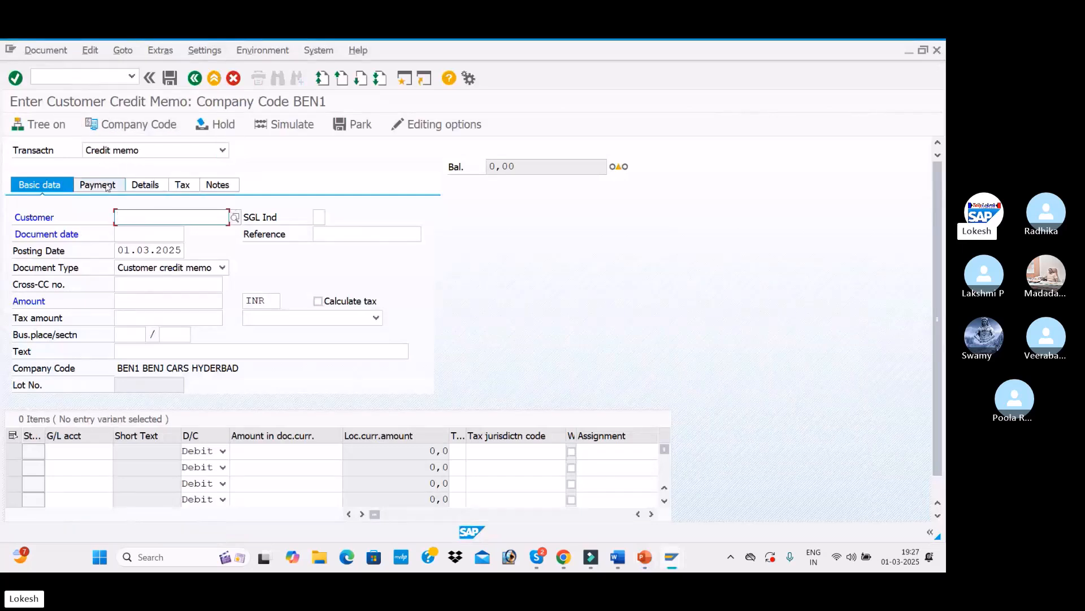
Step: Select customer 1207 for the credit memo and set the document date to 04.01.2025
left_click(173, 217)
left_click(164, 237)
left_click(159, 238)
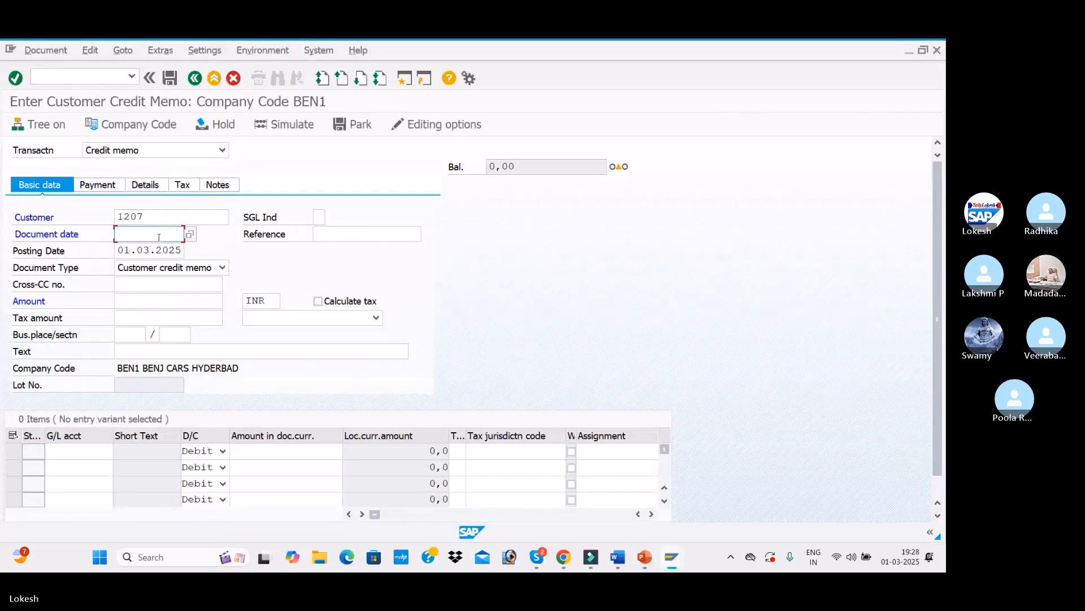
type("04.01.2025")
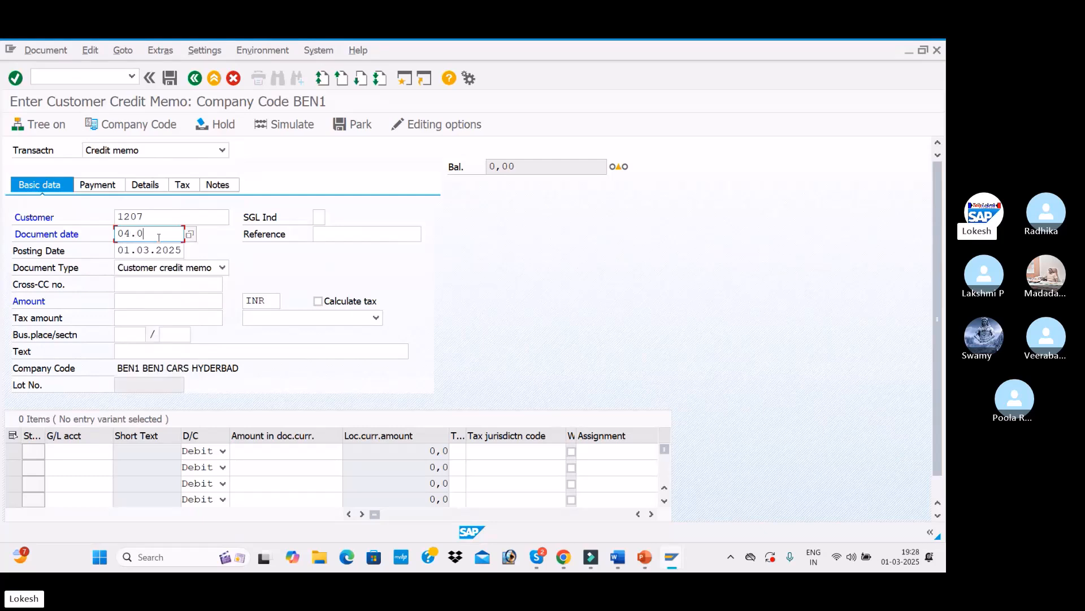
key("Tab")
key("Down")
key("Return")
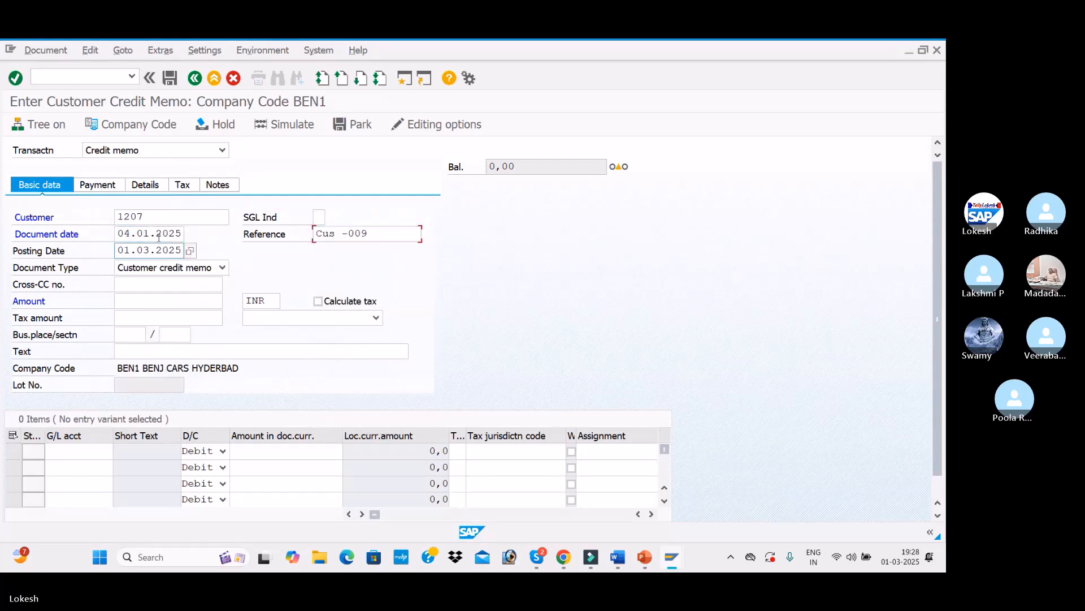
Step: Set the credit memo reference to Cus -010
left_click(390, 238)
key("BackSpace")
key("BackSpace")
type("1")
key("Return")
Step: Enter the credit memo amount 30000 and the text CUSTOMER INVOICE
left_click(167, 303)
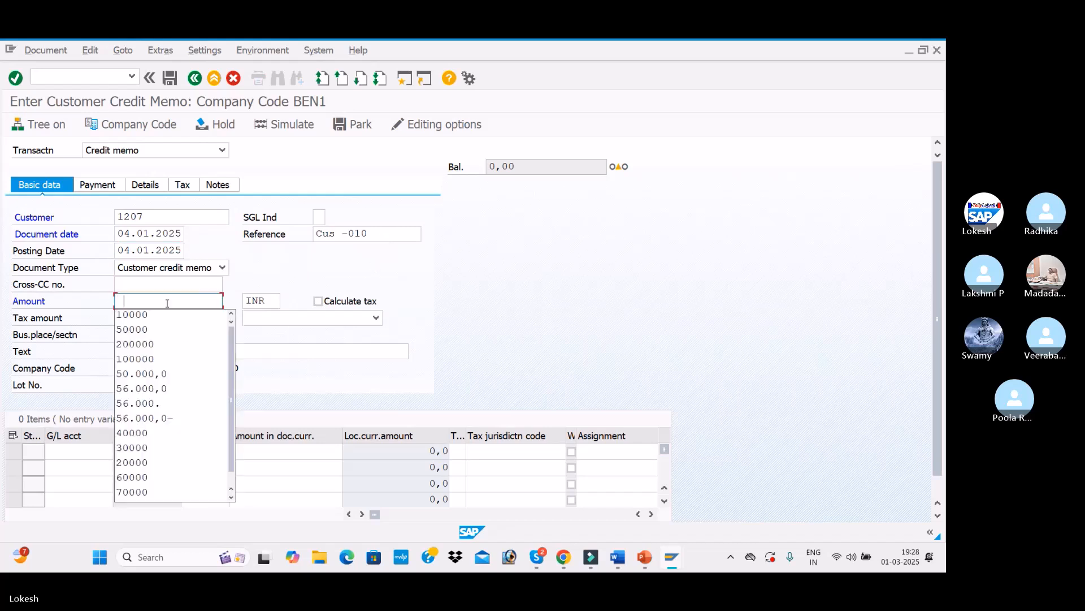
left_click(158, 446)
left_click(159, 352)
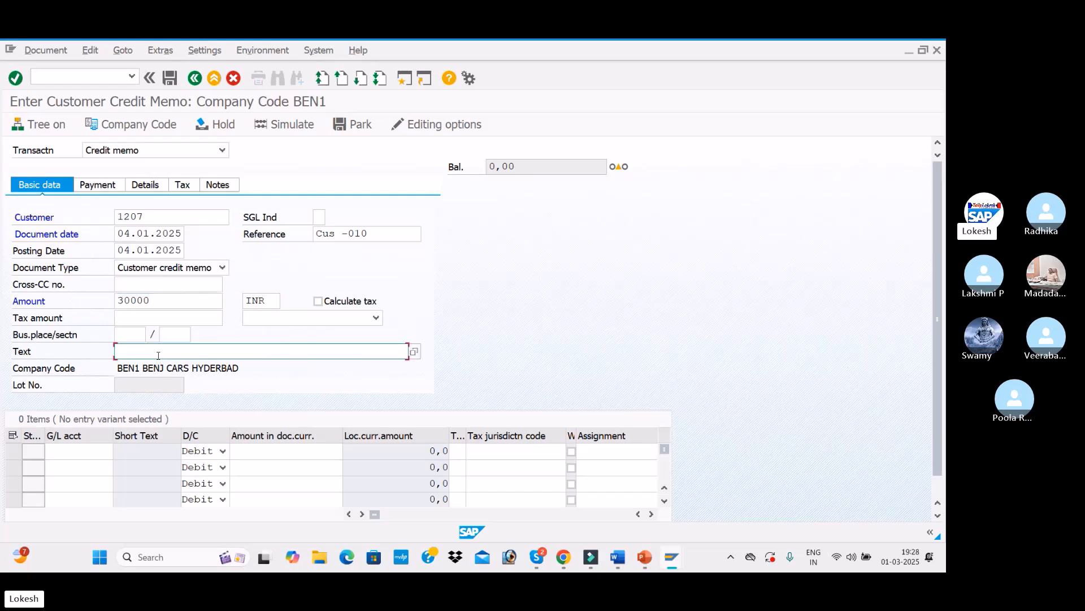
left_click(147, 362)
Step: Add a debit line on G/L account 300001 Sales A/c for 30000 and confirm the entries
left_click(80, 450)
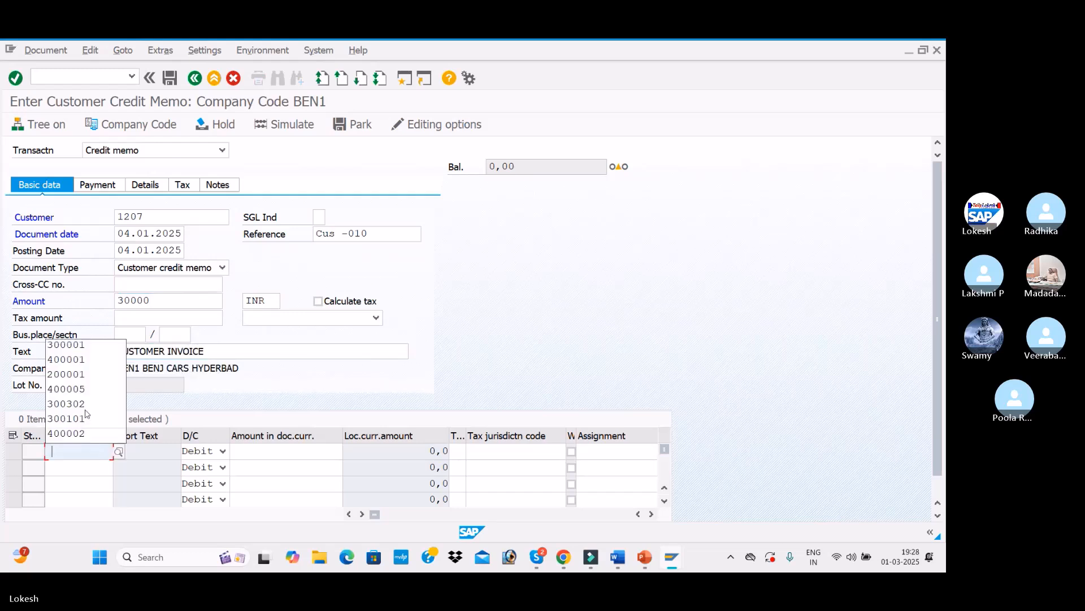
left_click(91, 346)
key("Tab")
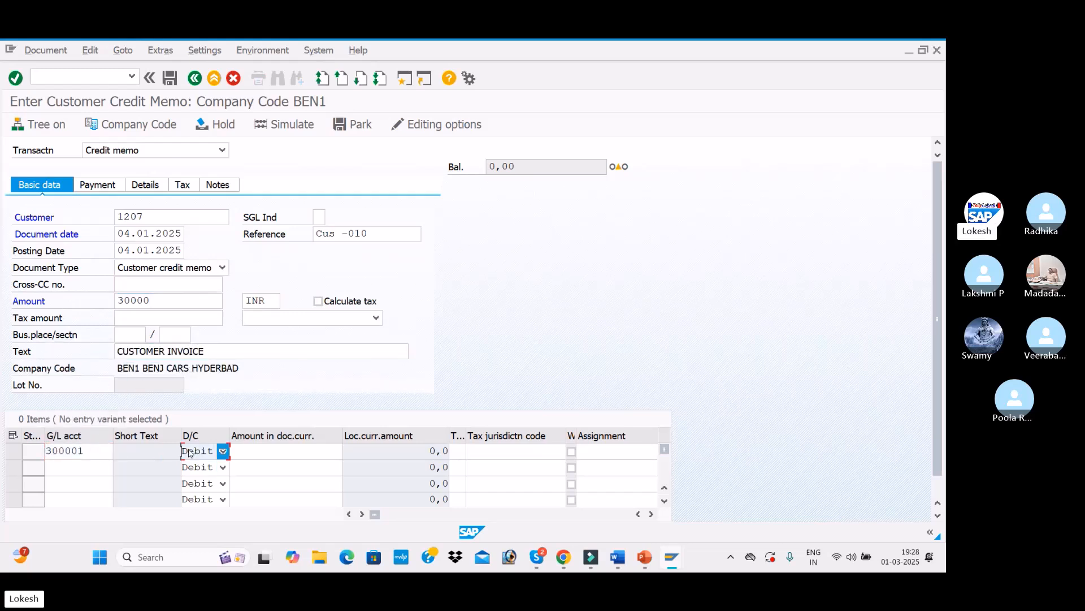
left_click(256, 455)
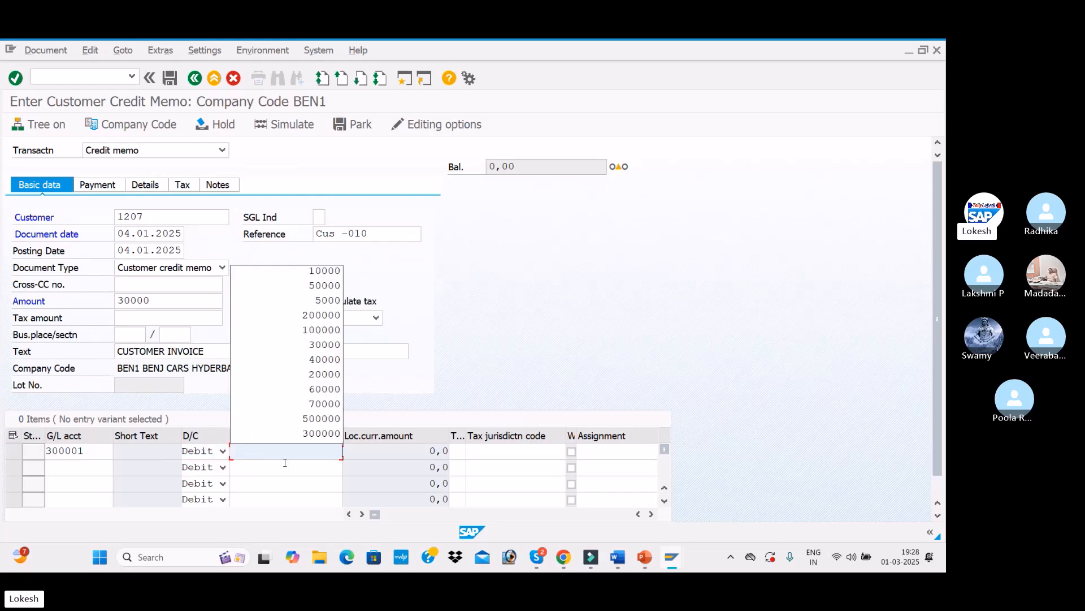
left_click(324, 345)
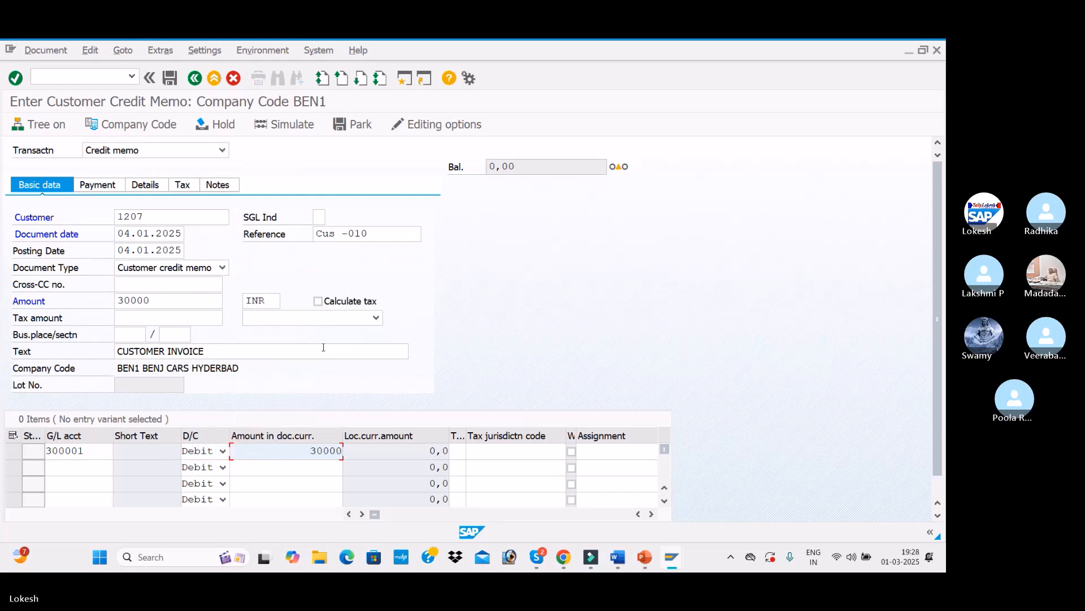
key("Return")
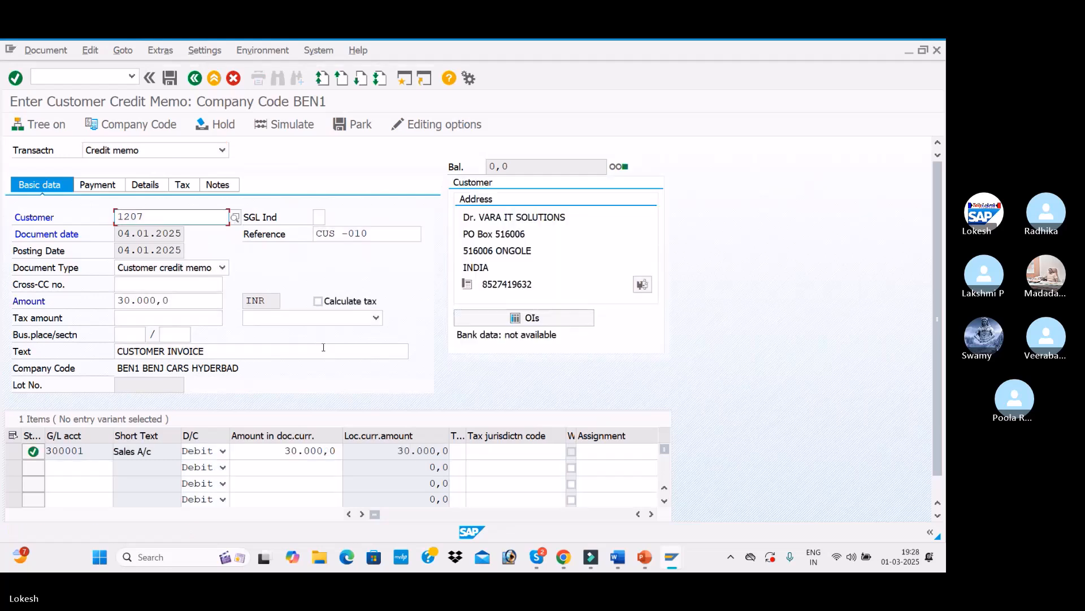
Step: Simulate the credit memo and post it
left_click(293, 125)
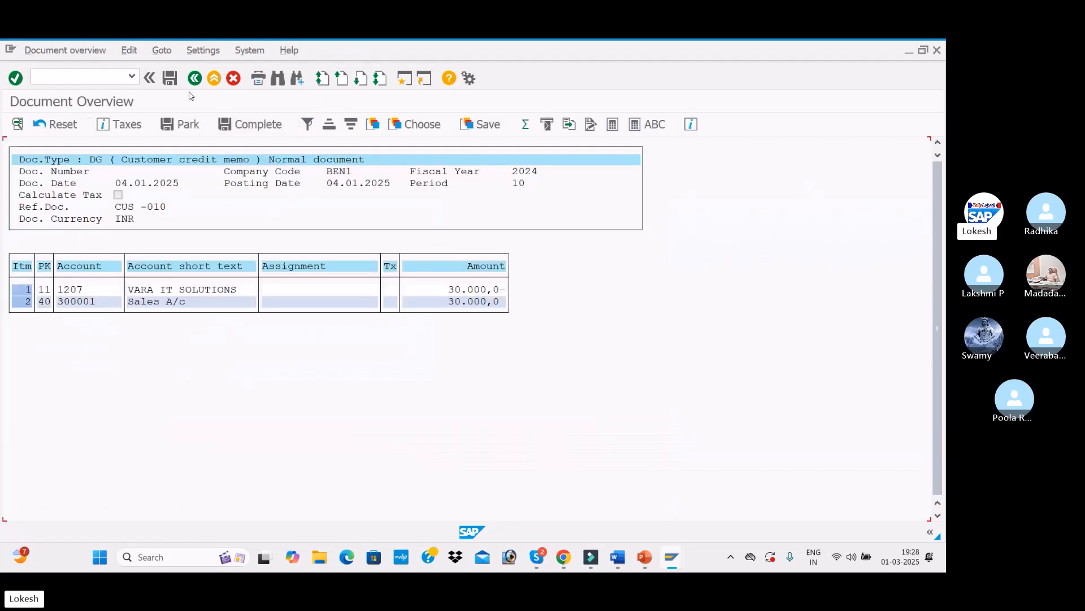
left_click(171, 79)
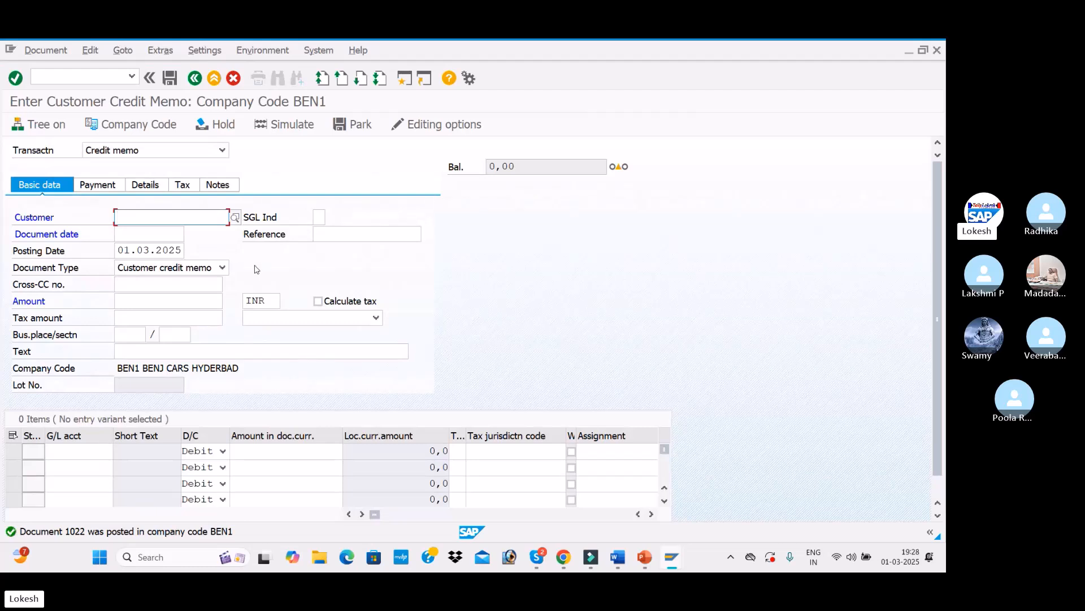
Step: Enter customer 1207 and document date 13.01.2025 on the new credit memo
left_click(176, 218)
left_click(165, 232)
left_click(162, 234)
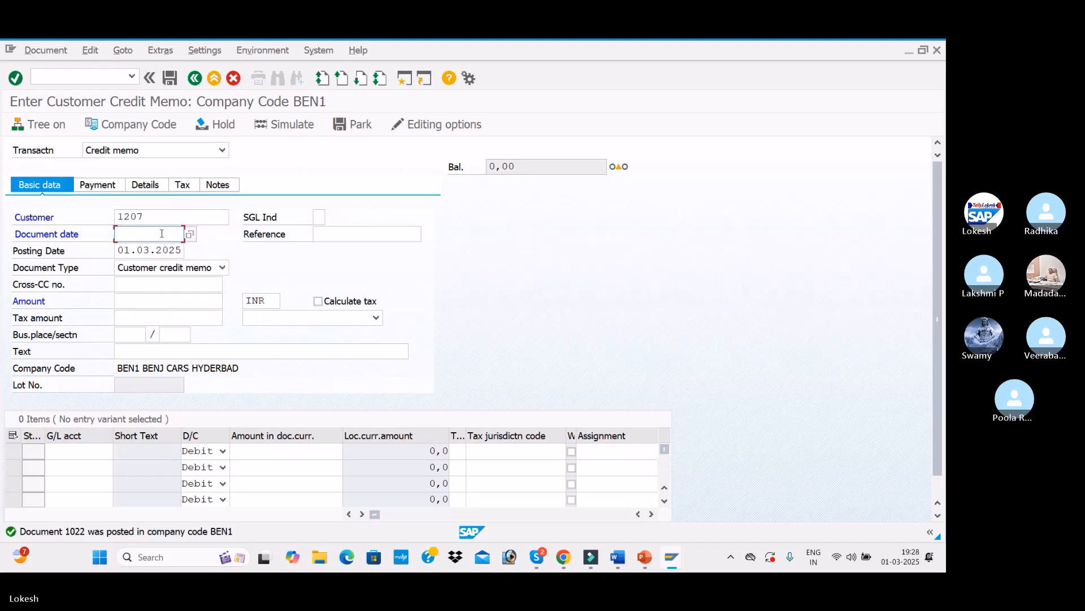
type("13.01.2025")
key("Tab")
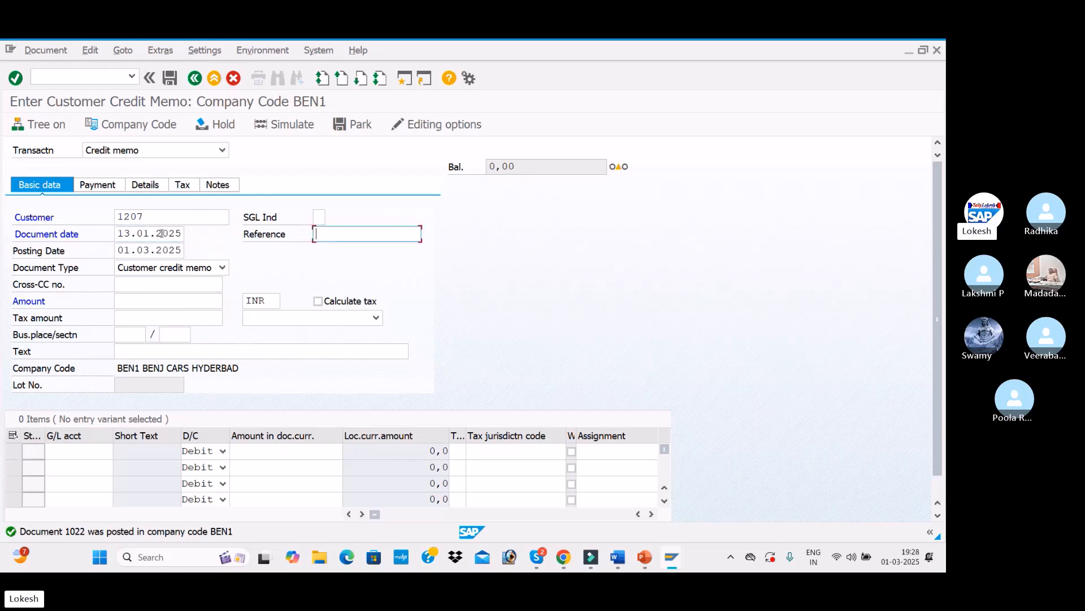
Step: Set the credit memo reference to Cus -011 and the posting date to 13.01.2025
key("Tab")
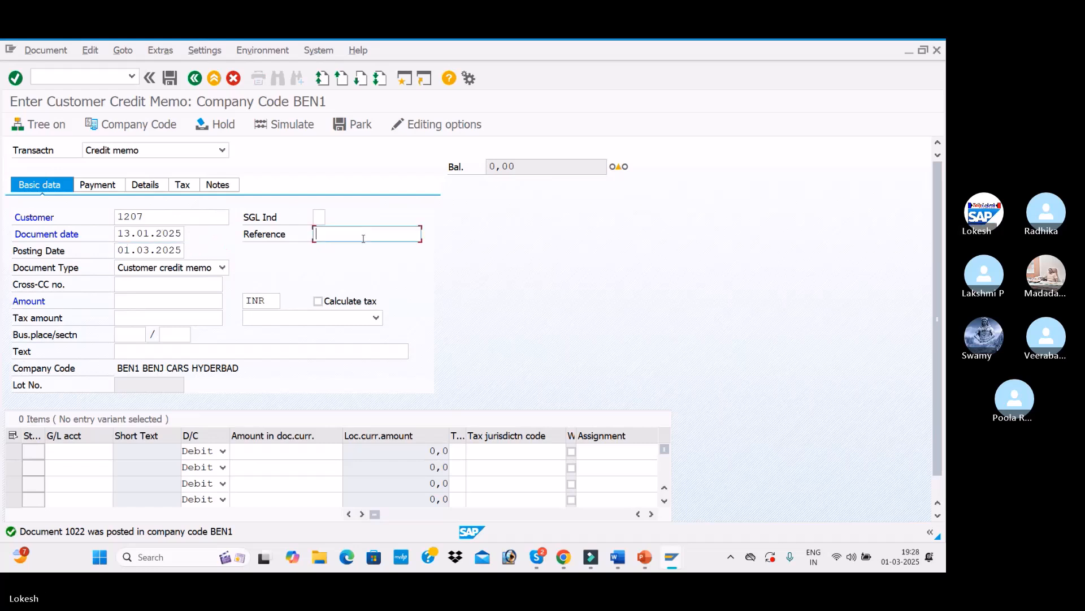
left_click(364, 239)
key("Down")
key("Return")
left_click(375, 235)
key("BackSpace")
type("1")
key("Tab")
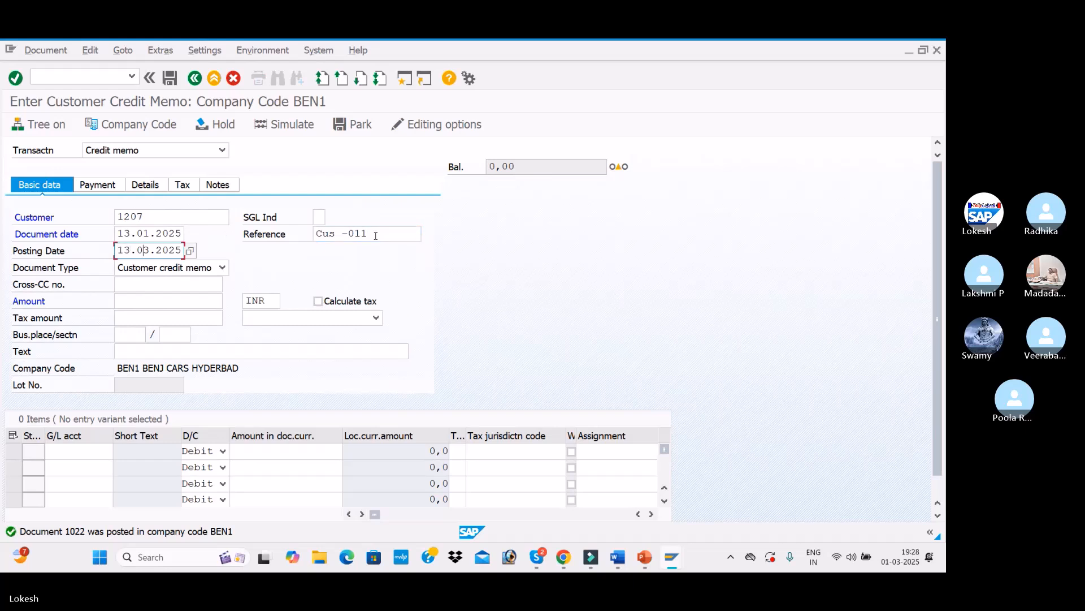
left_click(163, 303)
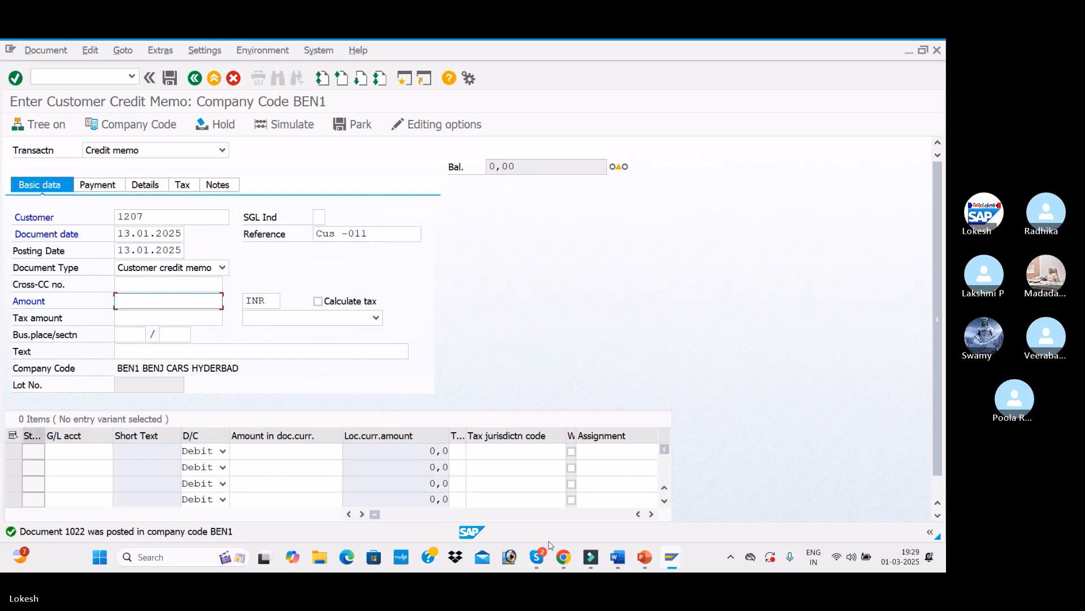
Step: Switch to Excel and open a blank workbook
left_click(191, 559)
type("E")
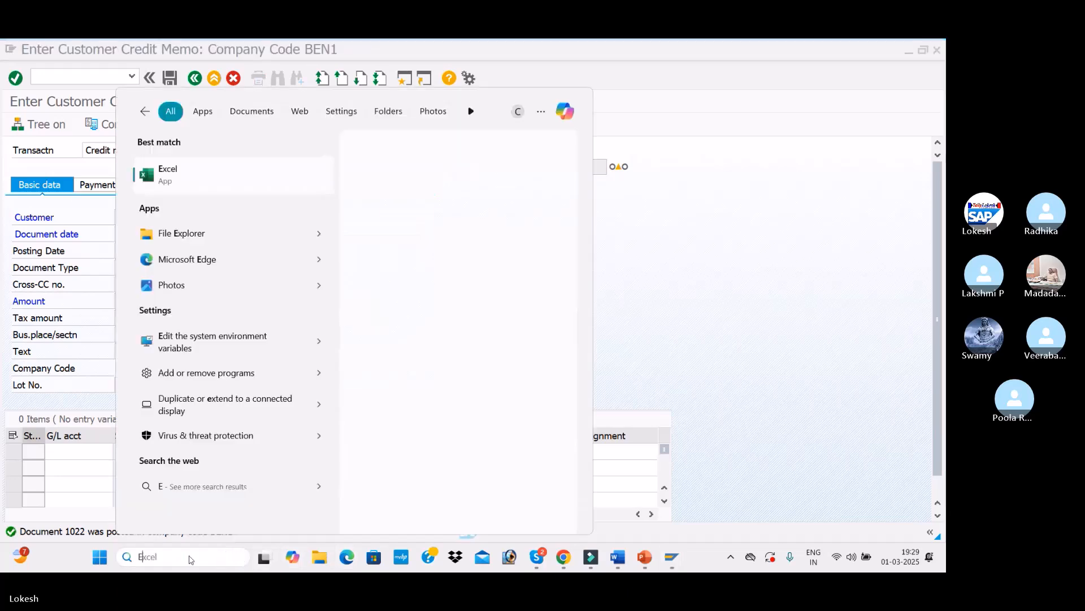
type("XCE")
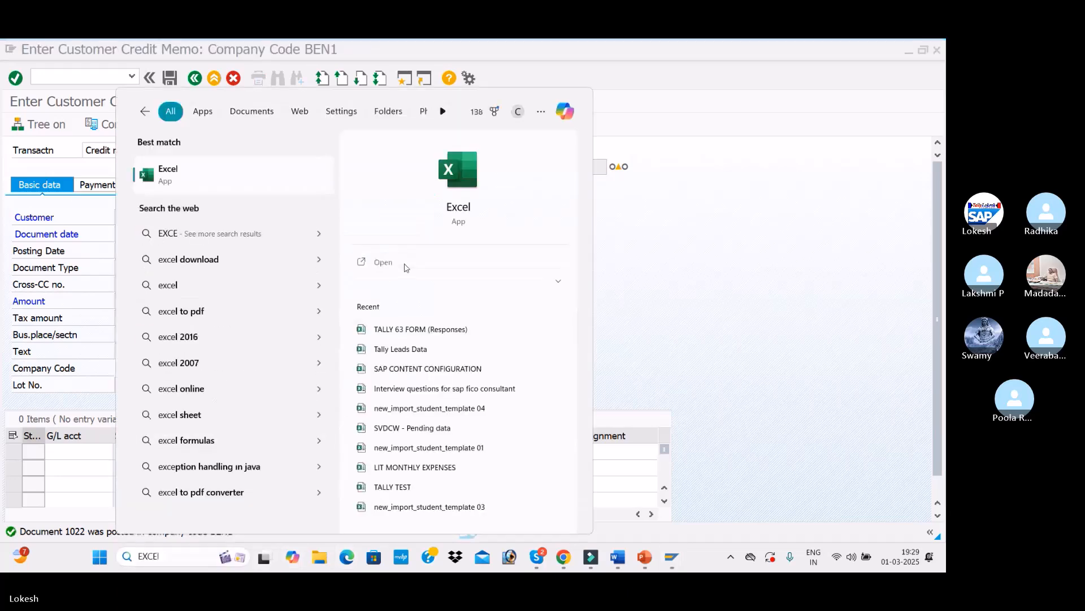
left_click(406, 267)
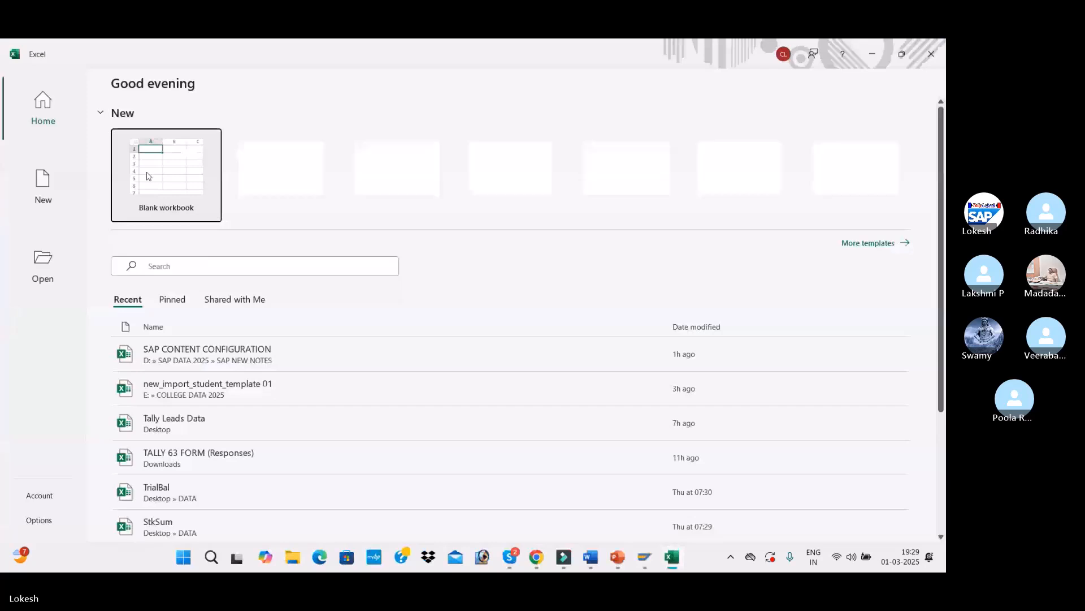
left_click(148, 176)
Step: Enter the label Notice 1 in cell D6
left_click(916, 536)
left_click(915, 535)
left_click(916, 535)
left_click(915, 535)
left_click(915, 535)
left_click(213, 291)
left_click_drag(261, 185, 308, 185)
type("not")
key("BackSpace")
key("BackSpace")
key("BackSpace")
type("n")
key("BackSpace")
type("Notice 1")
key("Tab")
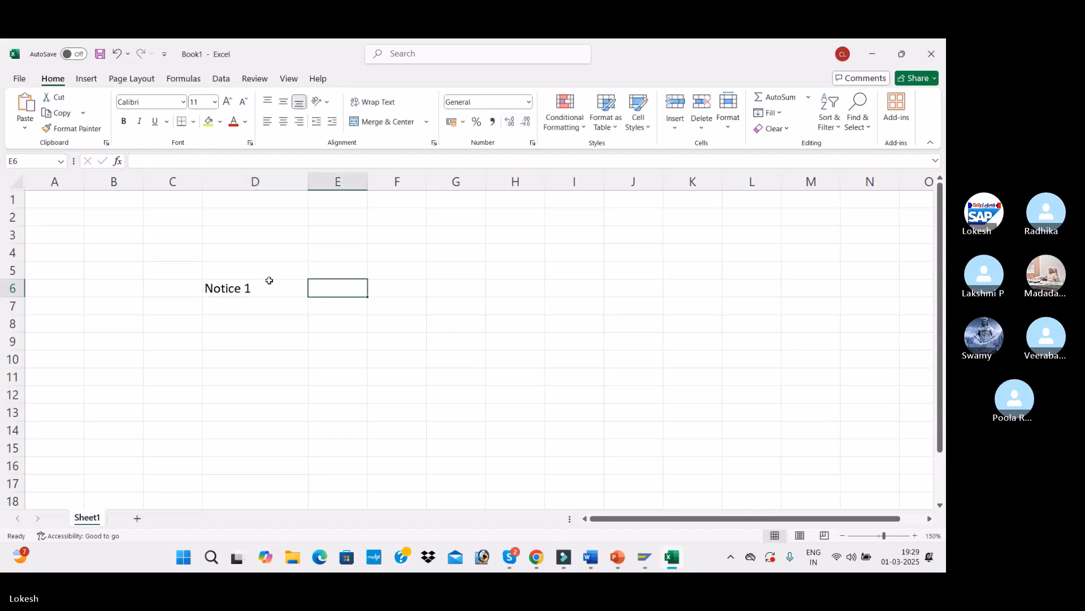
Step: Add a Date heading in E5 and the dates 02.01.25, 03.01.25 and 04.01.25 across row 6
key("Up")
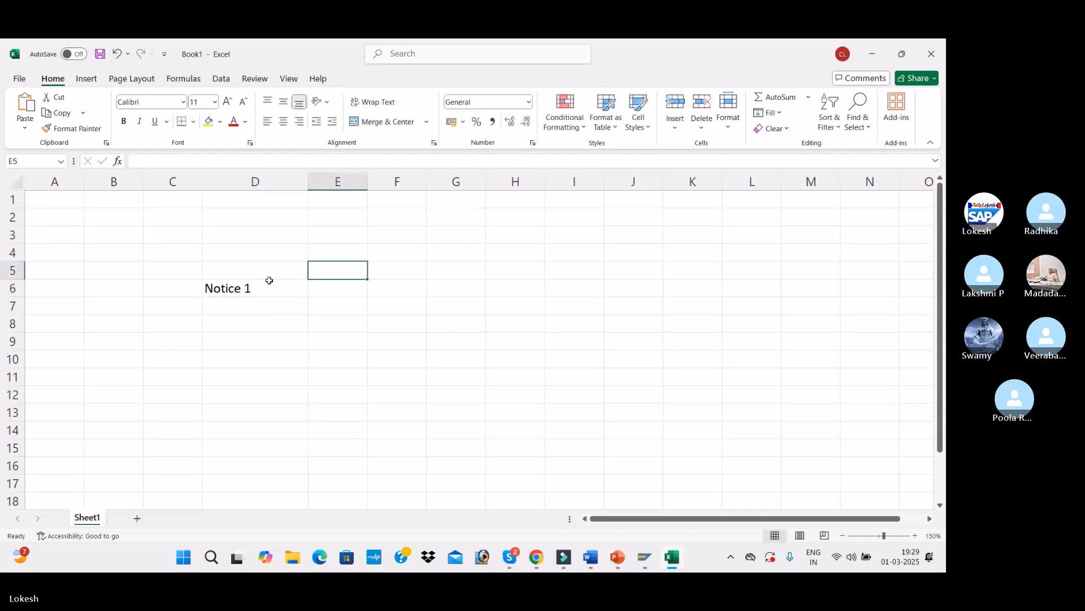
type("Date")
key("Return")
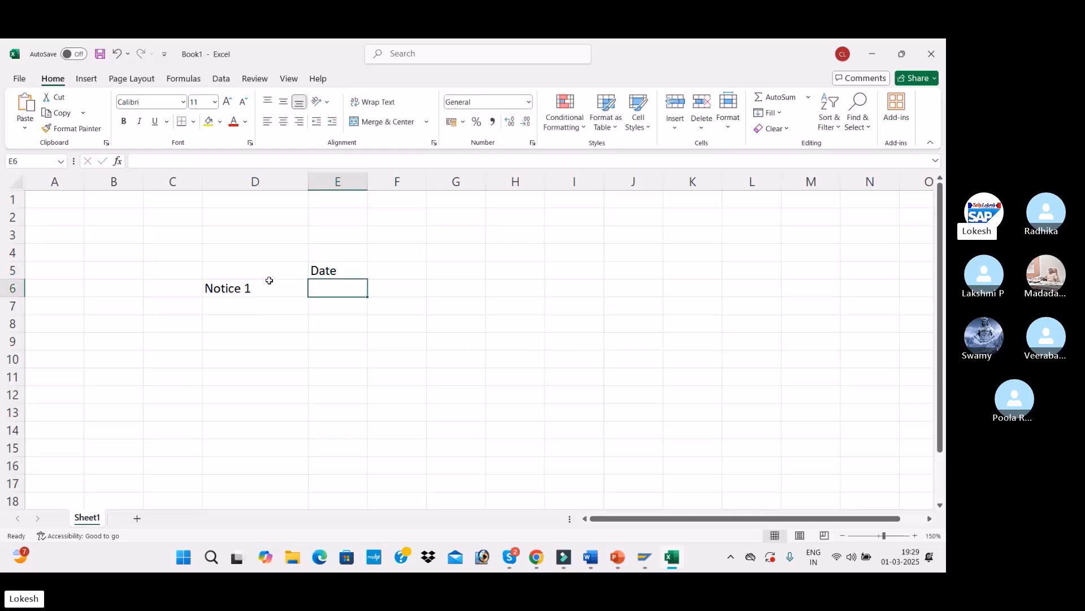
type("02.0")
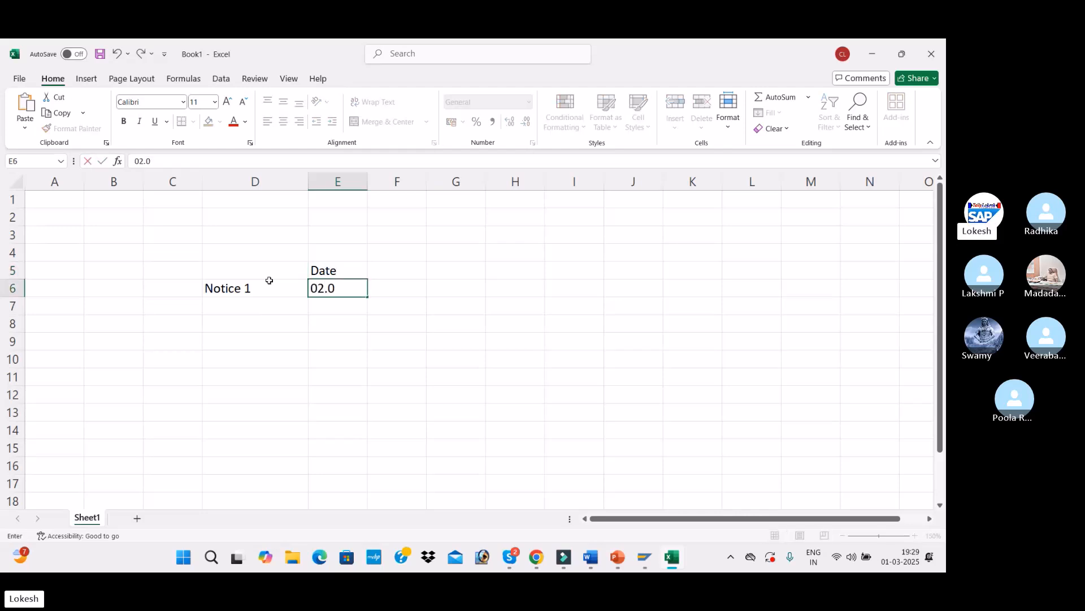
type("1.25")
key("Tab")
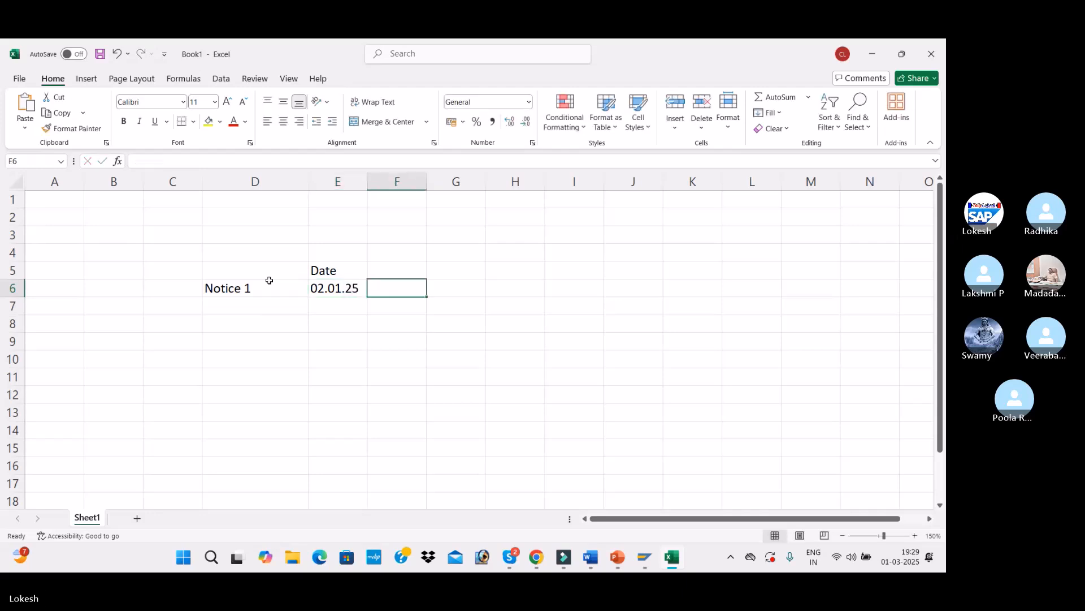
type("03.01.25")
key("Tab")
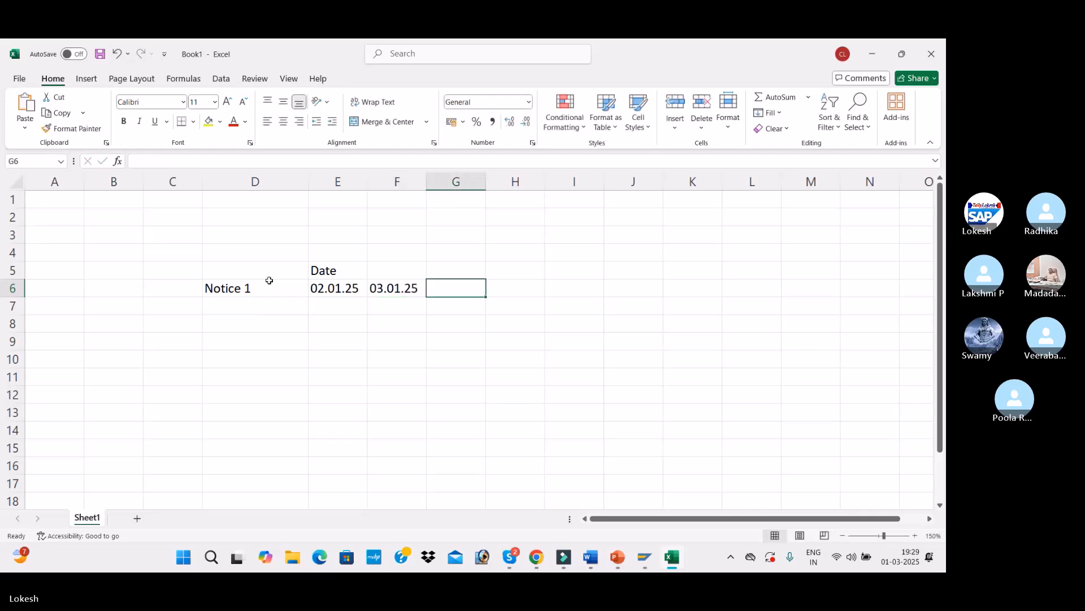
type("04.01.25")
key("Left")
key("Left")
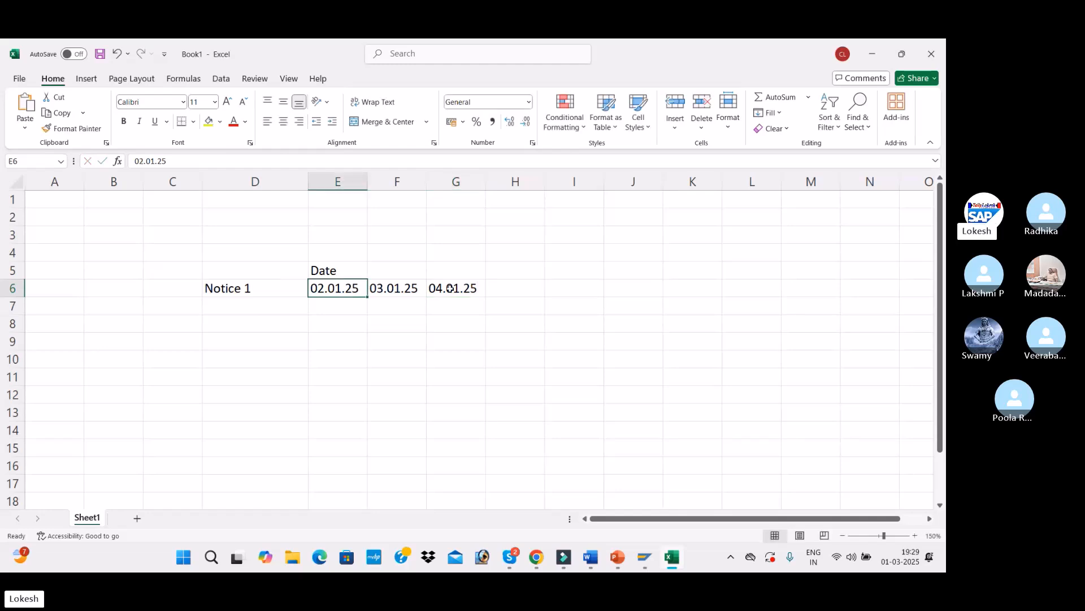
Step: Copy the Notice 1 label from D6 into cell D8
left_click(232, 290)
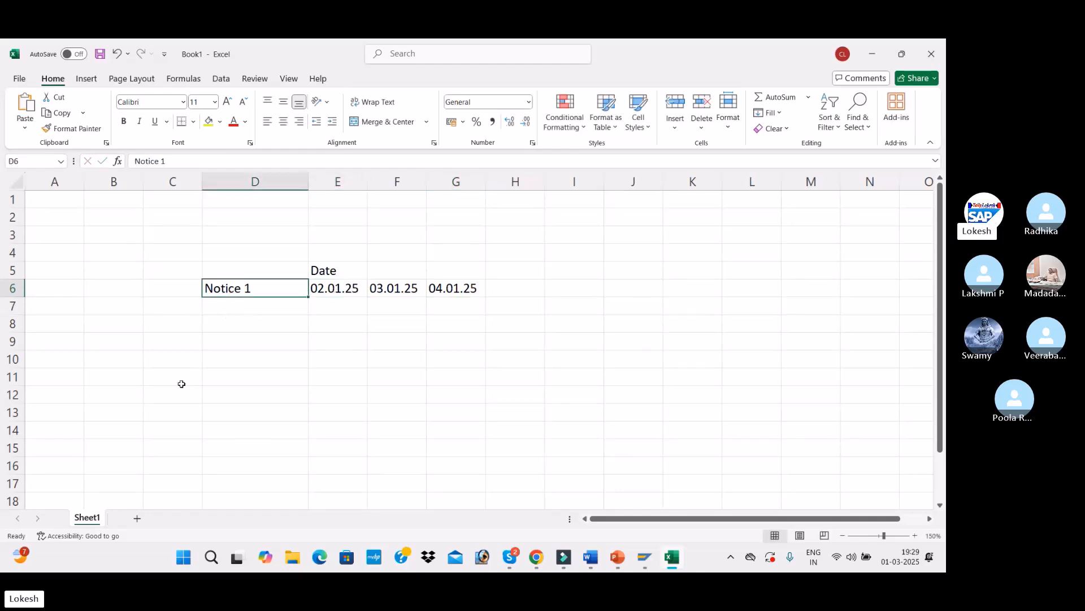
key("ctrl+c")
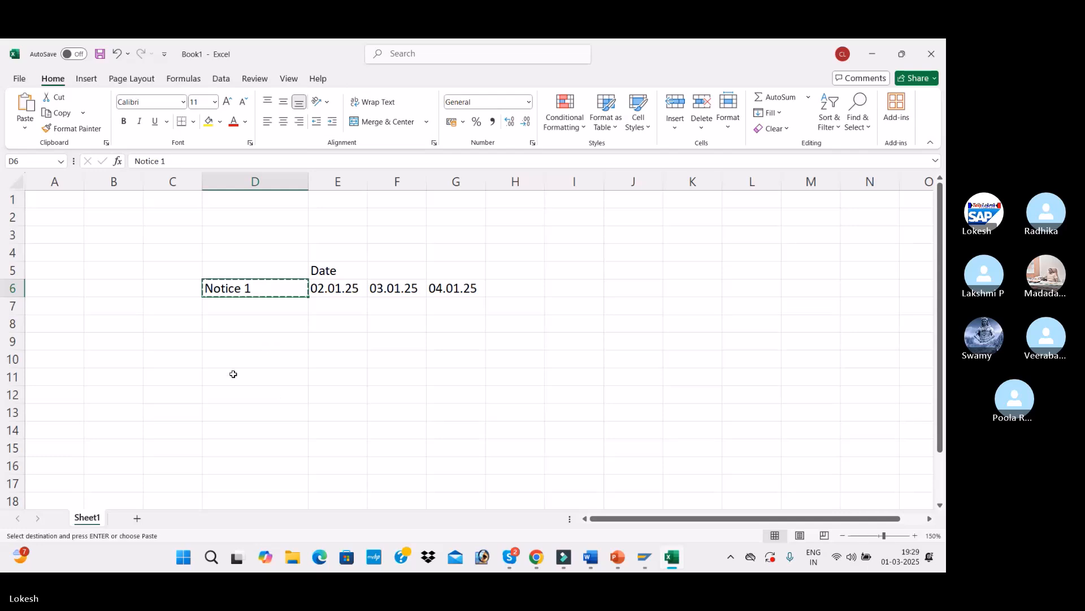
left_click(249, 317)
key("ctrl+v")
left_click(338, 323)
key("Escape")
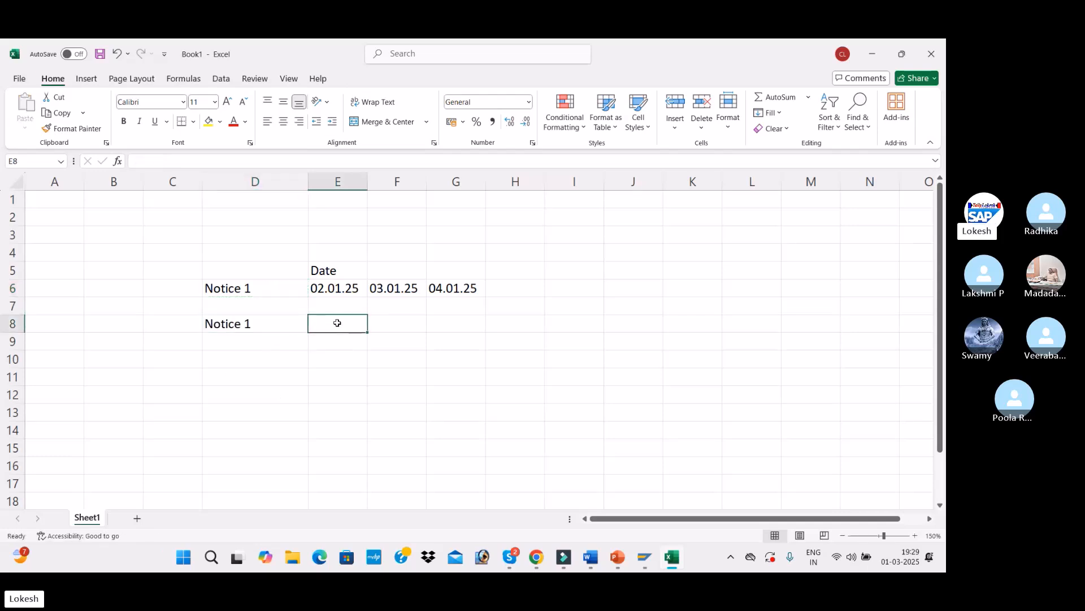
Step: Enter the date 13.01.2025 in cell E8
type("0")
key("BackSpace")
type("13.01.2025")
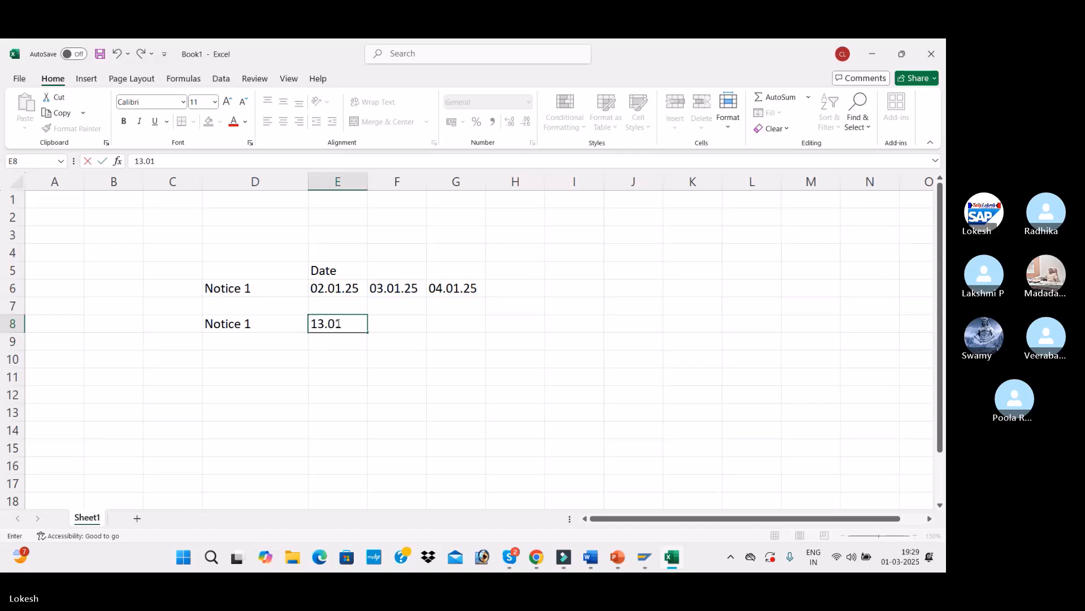
key("alt+Tab")
key("alt+Tab")
key("alt+Tab")
key("alt+Tab")
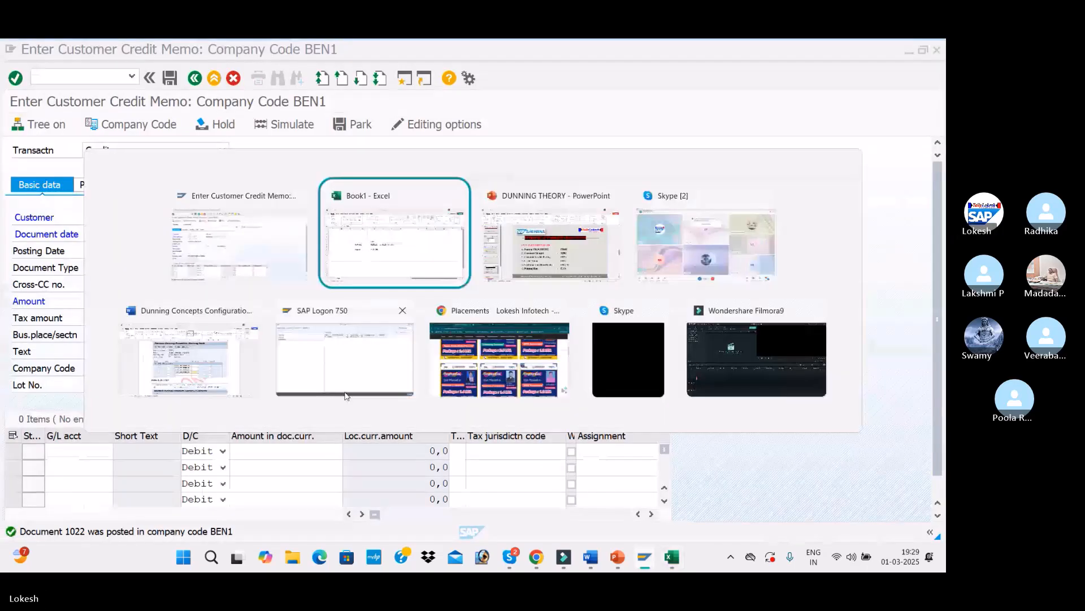
left_click(431, 521)
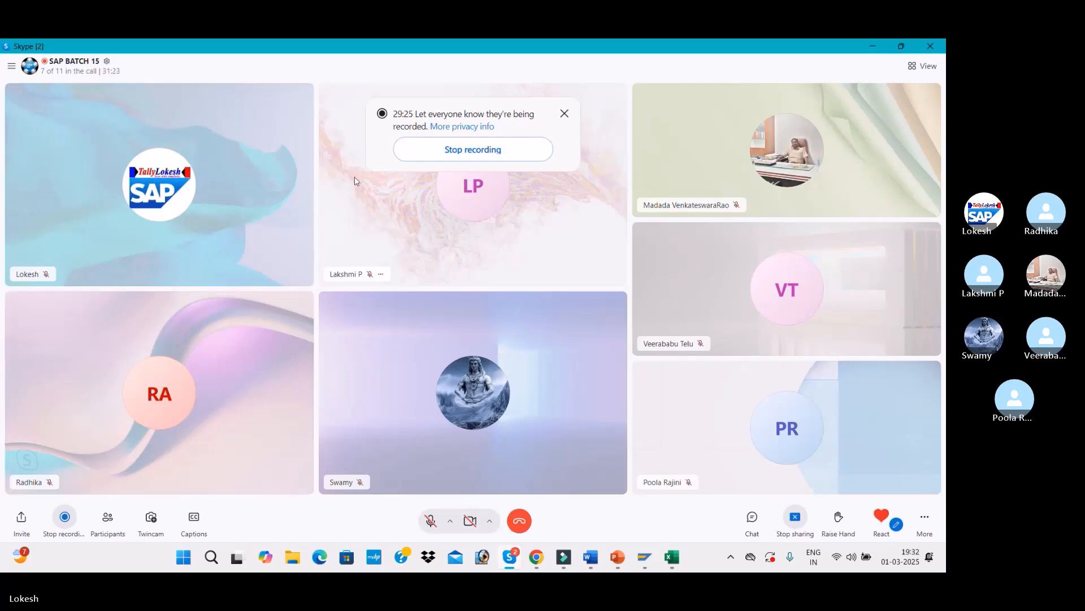
left_click(430, 520)
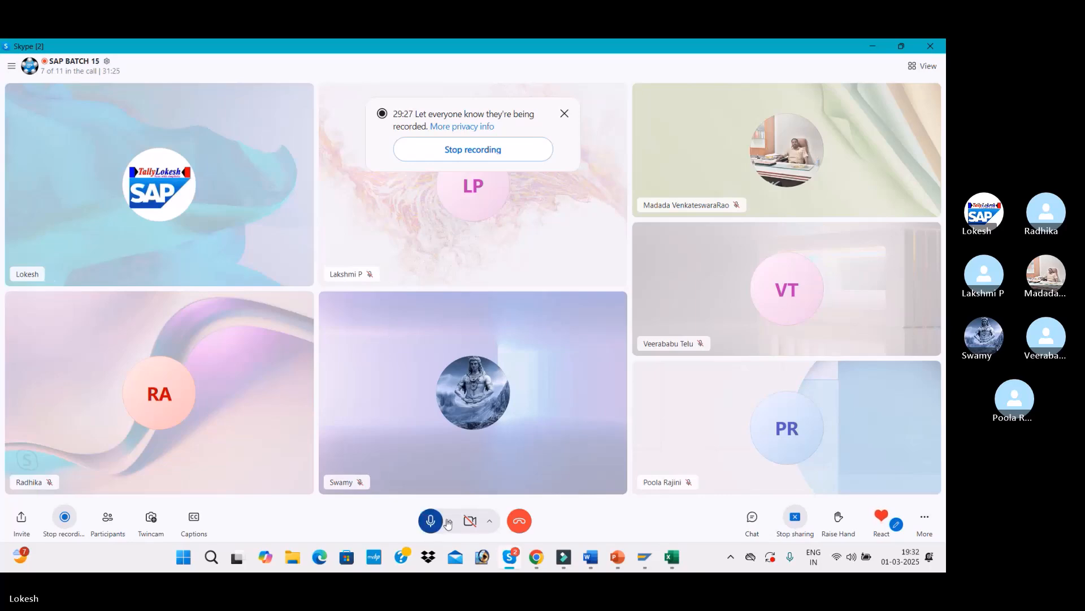
key("alt+Tab")
key("alt+Tab")
key("alt+Tab")
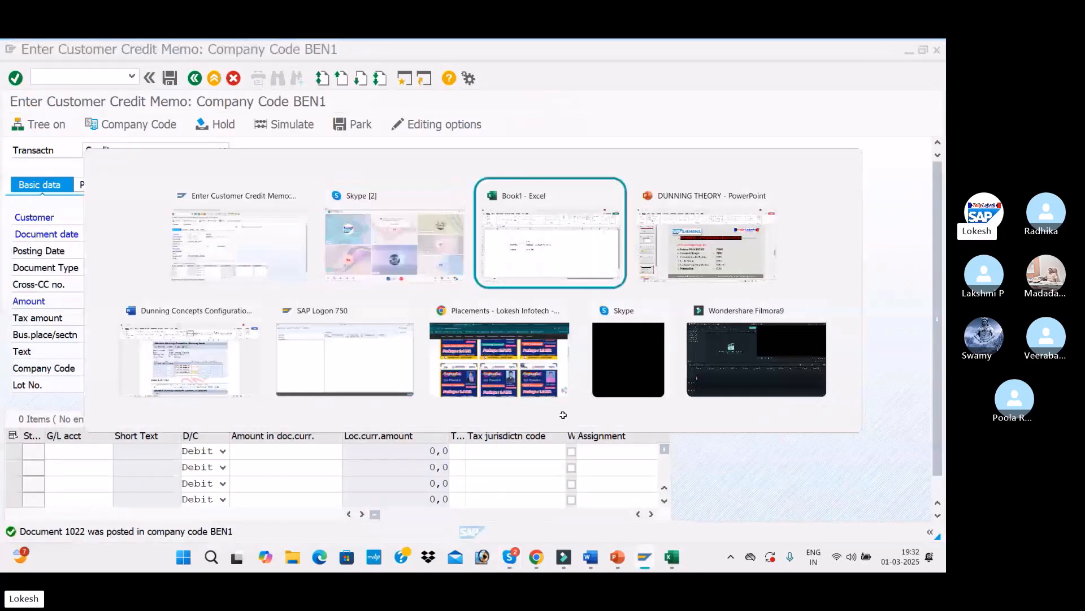
left_click(382, 333)
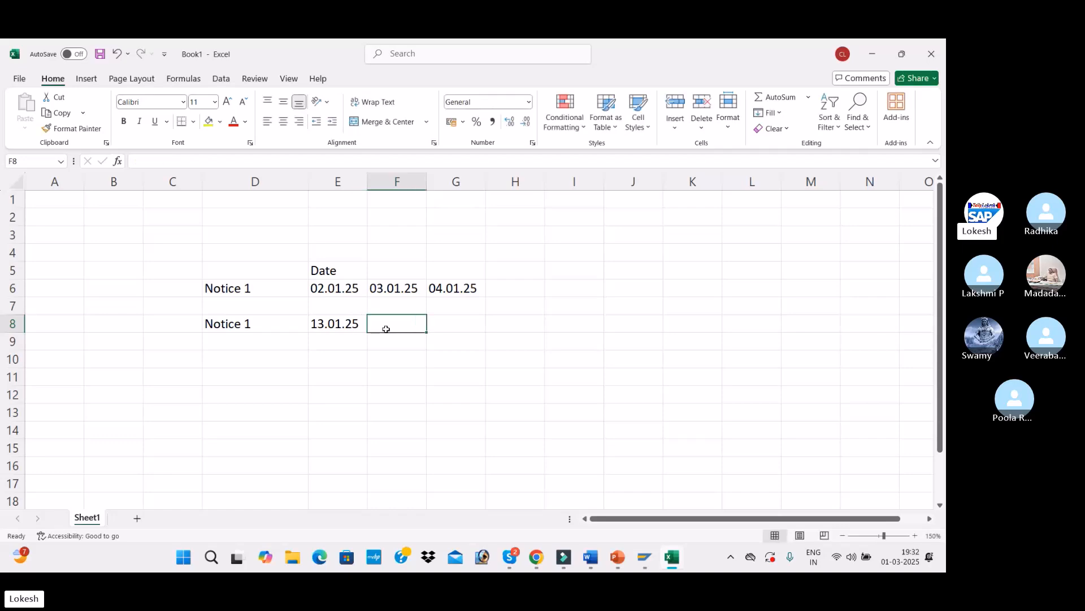
Step: Fill the credit memo with amount 50000, text CUSTOMER INVOICE, and a line for G/L account 300001 of 50000
key("alt+Tab")
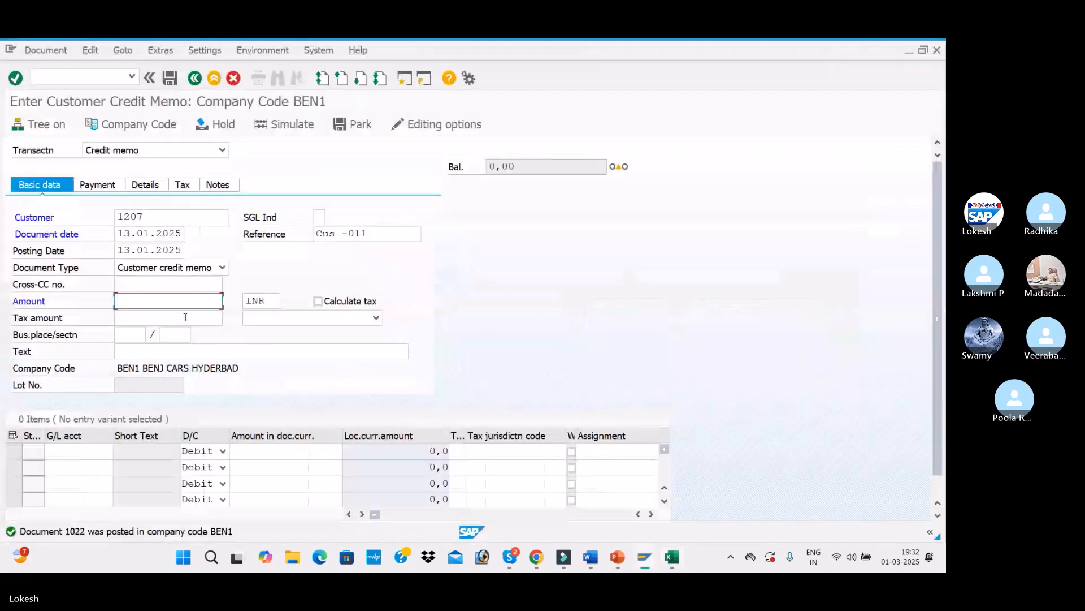
left_click(181, 300)
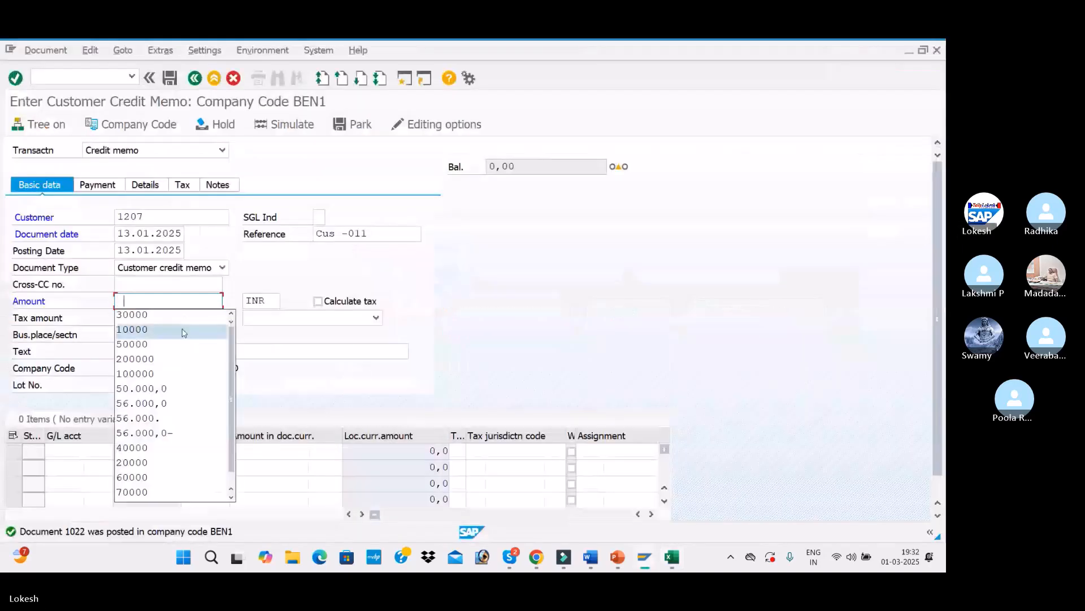
left_click(178, 344)
left_click(153, 351)
left_click(153, 366)
left_click(80, 451)
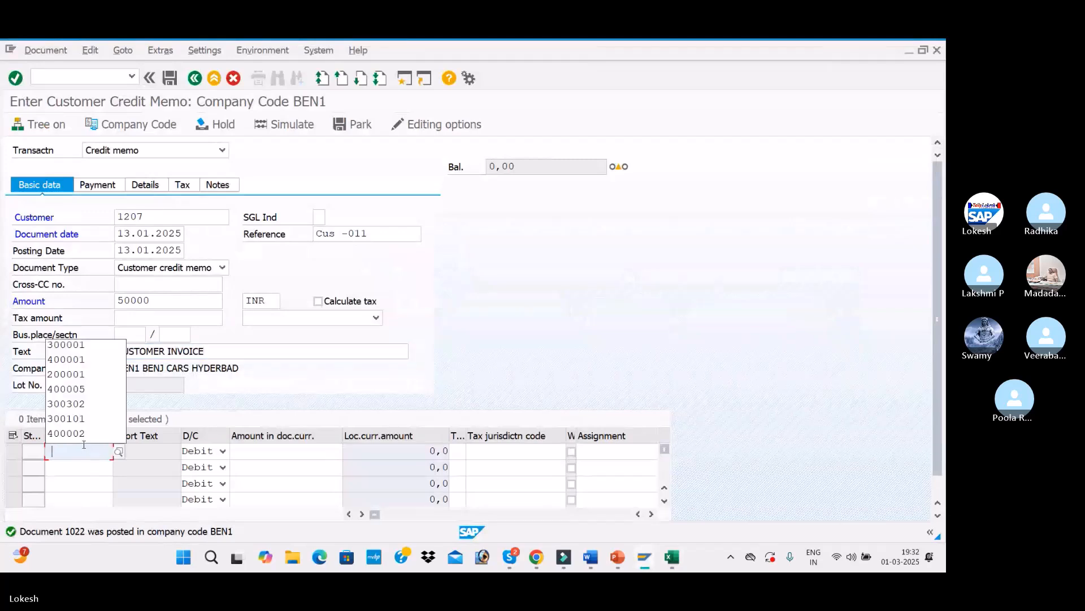
left_click(85, 345)
left_click(286, 451)
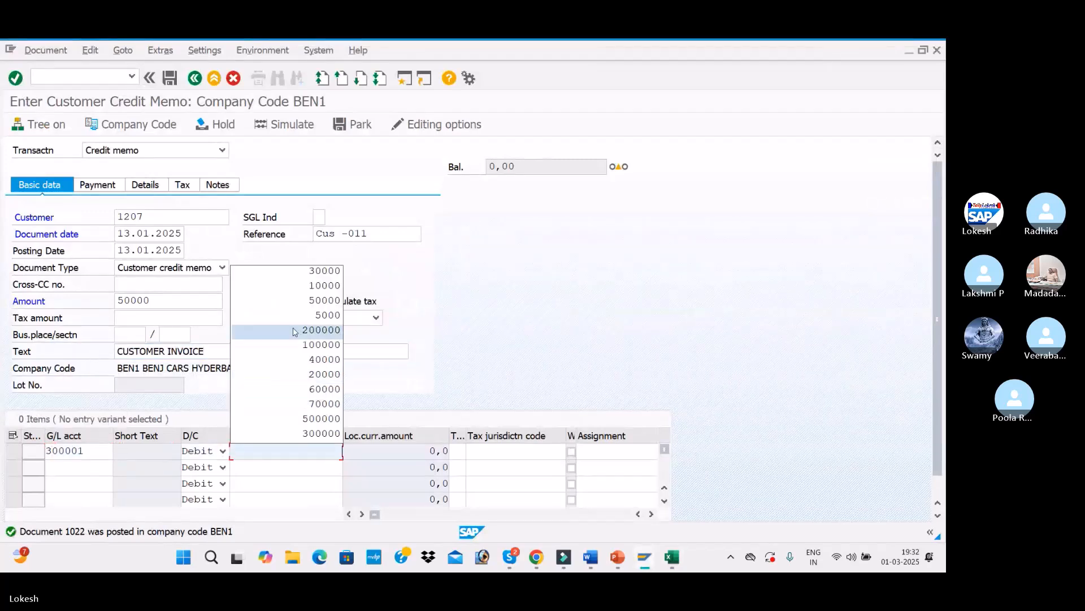
left_click(305, 307)
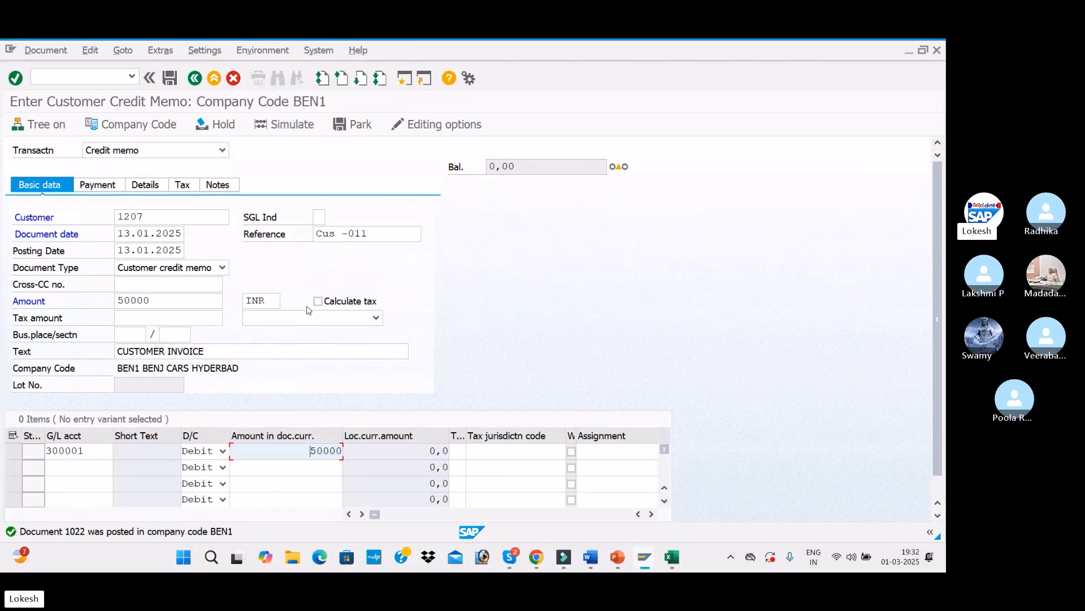
Step: Simulate the credit memo and post it
key("Return")
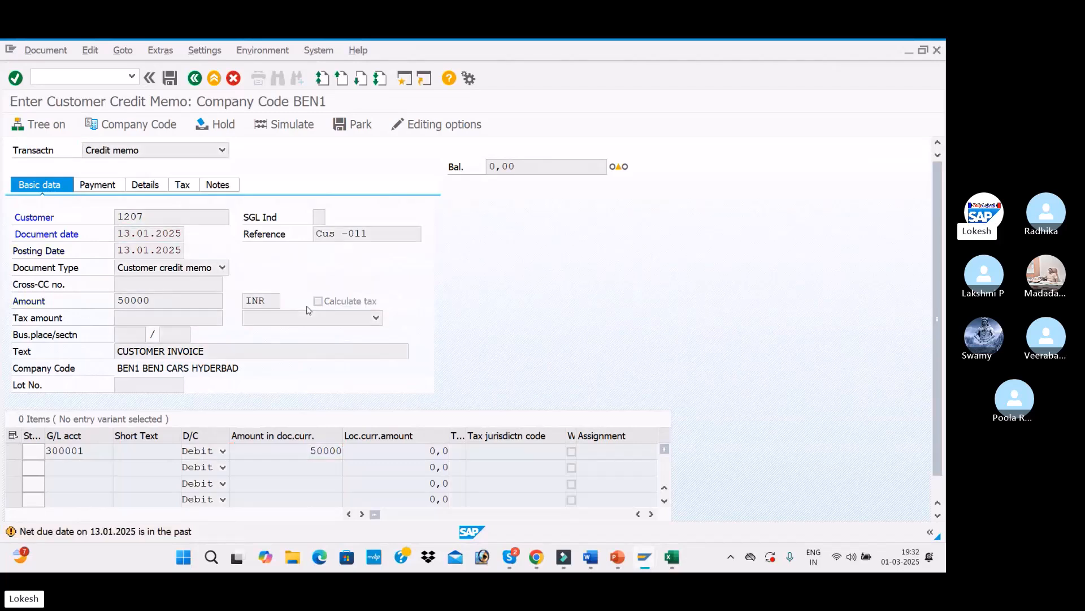
key("Return")
left_click(284, 124)
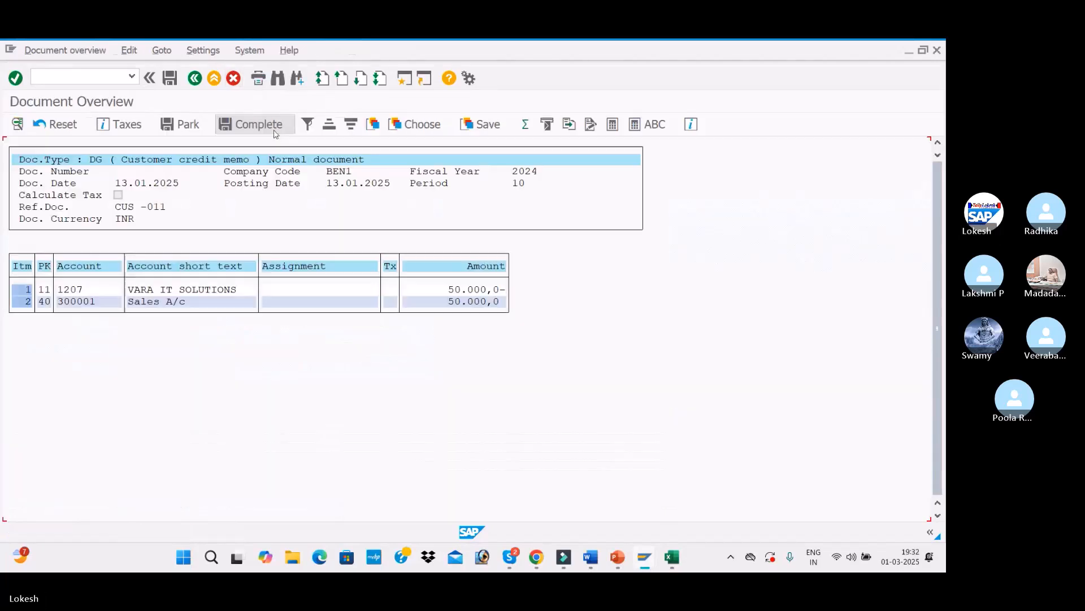
left_click(172, 79)
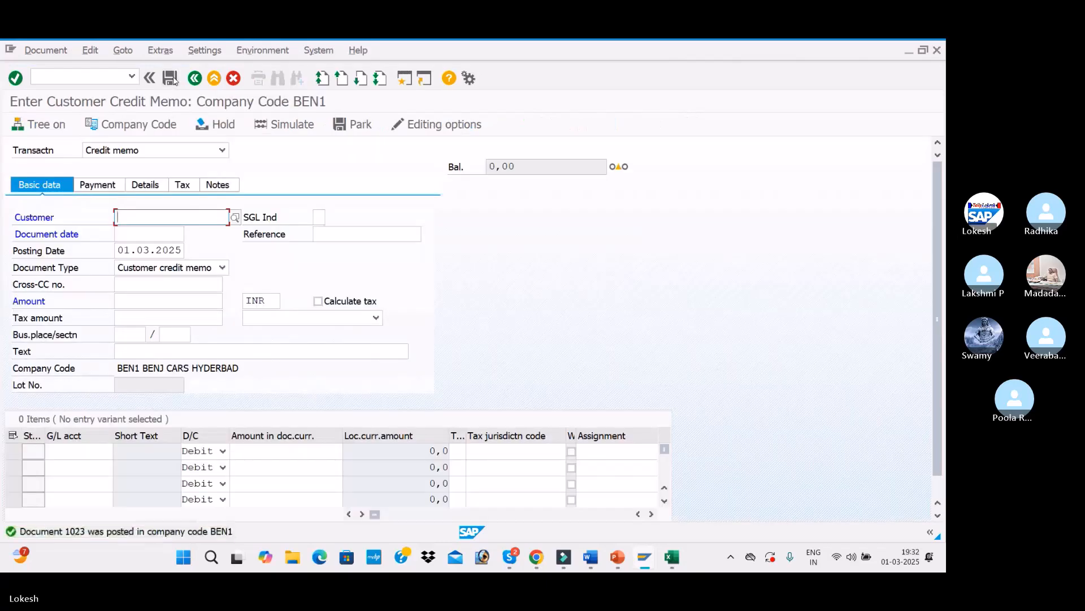
Step: Copy the Notice 1 label and date from D8:E8 into D11:E11
key("alt+Tab")
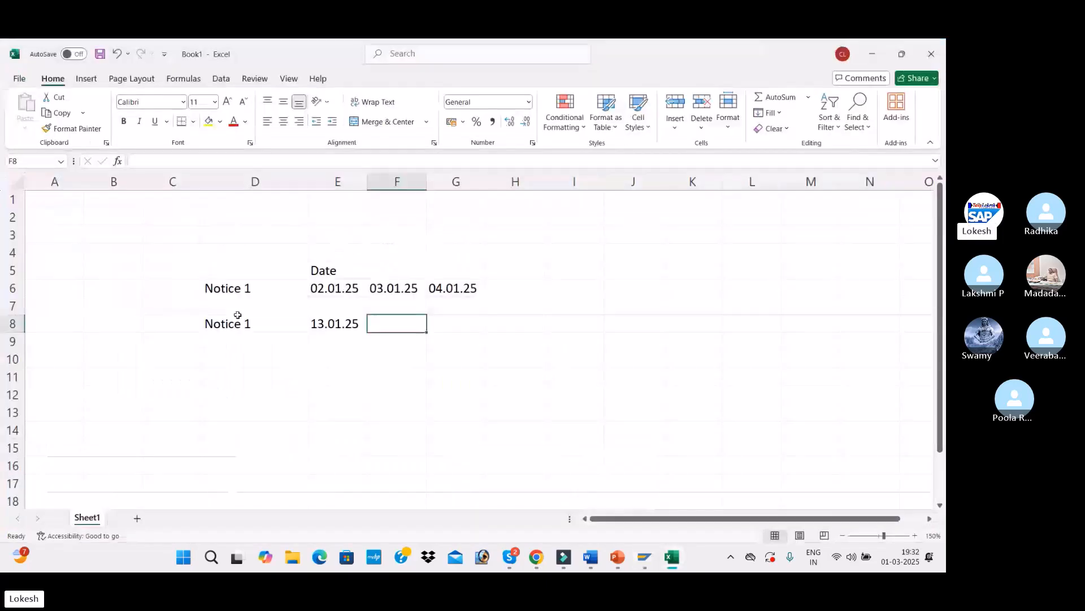
left_click_drag(234, 322, 334, 323)
key("ctrl+c")
left_click(266, 376)
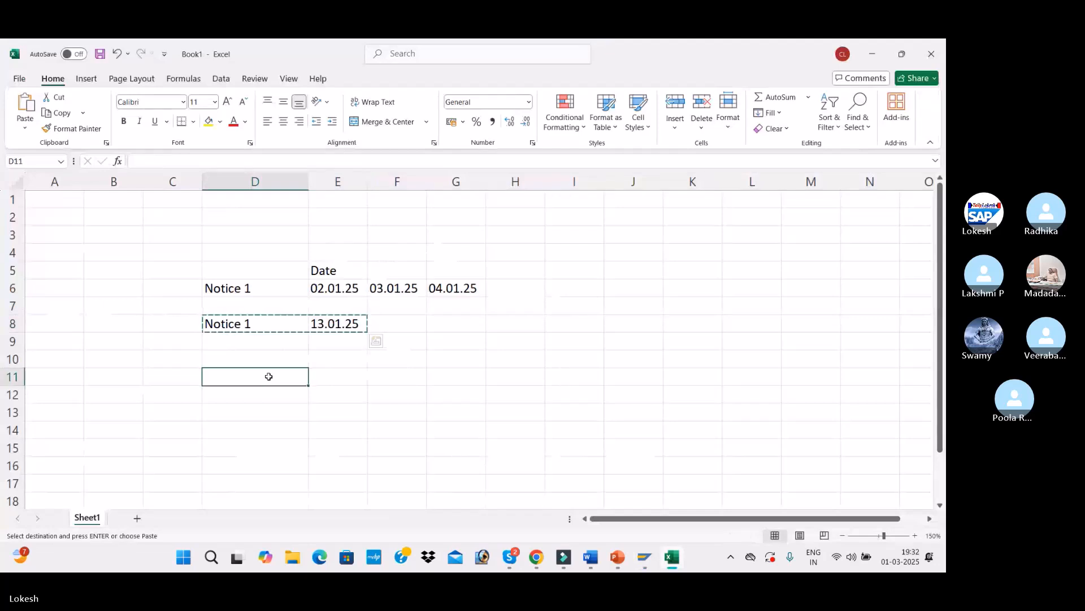
key("ctrl+v")
Step: Change the date in cell E11 to 23.01.25
left_click(316, 377)
double_click(317, 376)
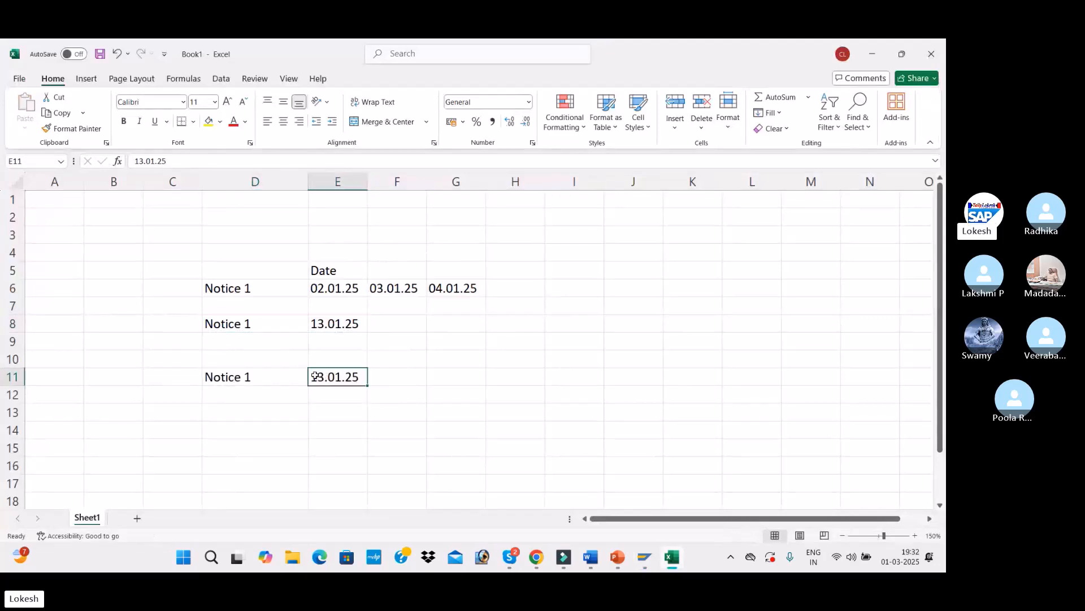
key("BackSpace")
type("2")
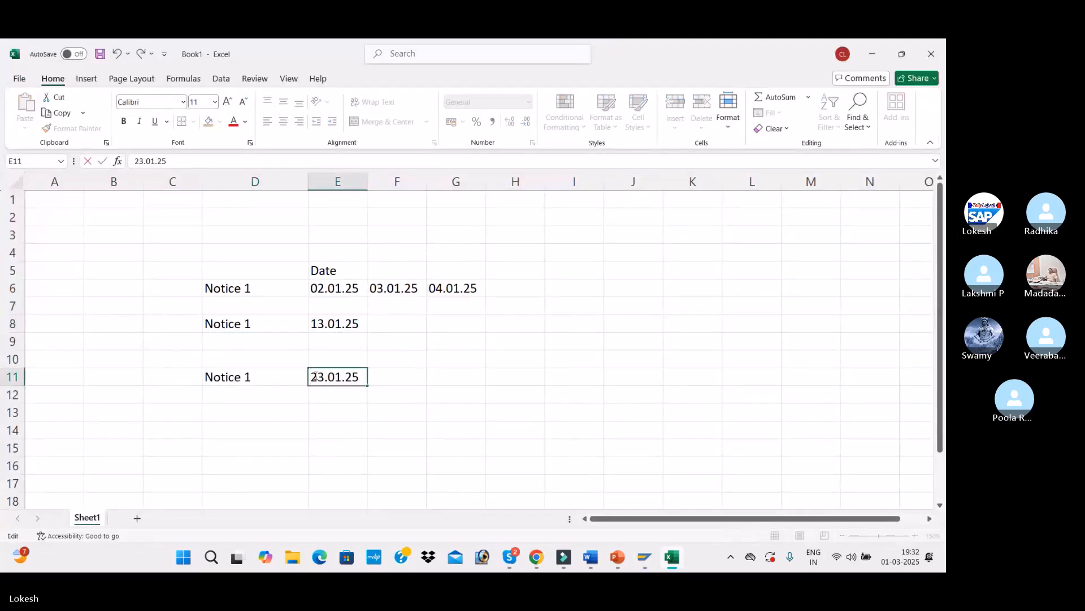
left_click(346, 395)
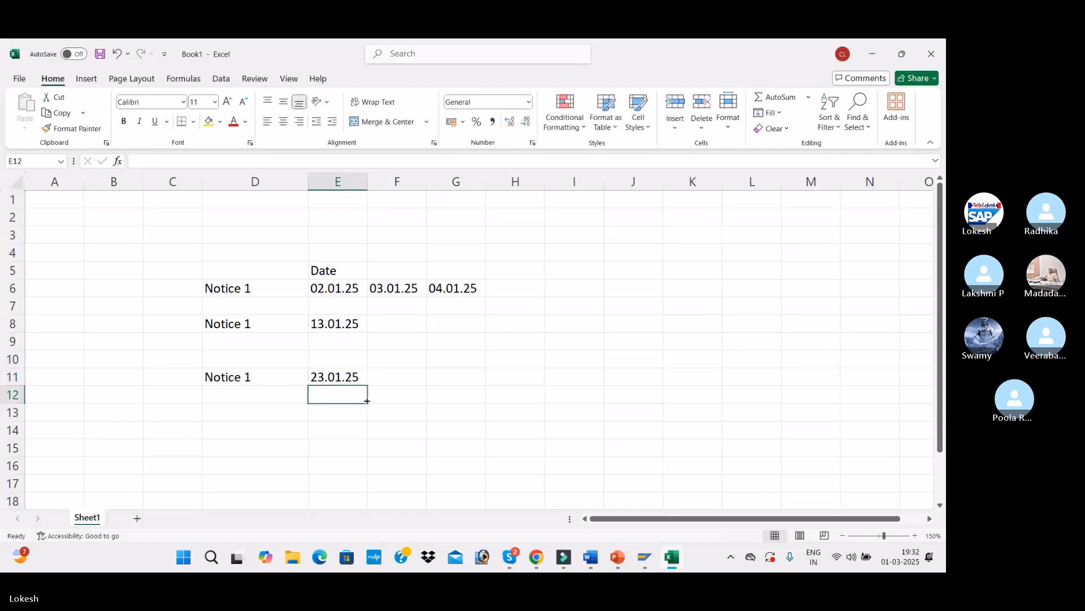
Step: Start a new credit memo for the same customer with document and posting date 23.01.2025 and reference Cus -012
key("alt+Tab")
type("1207")
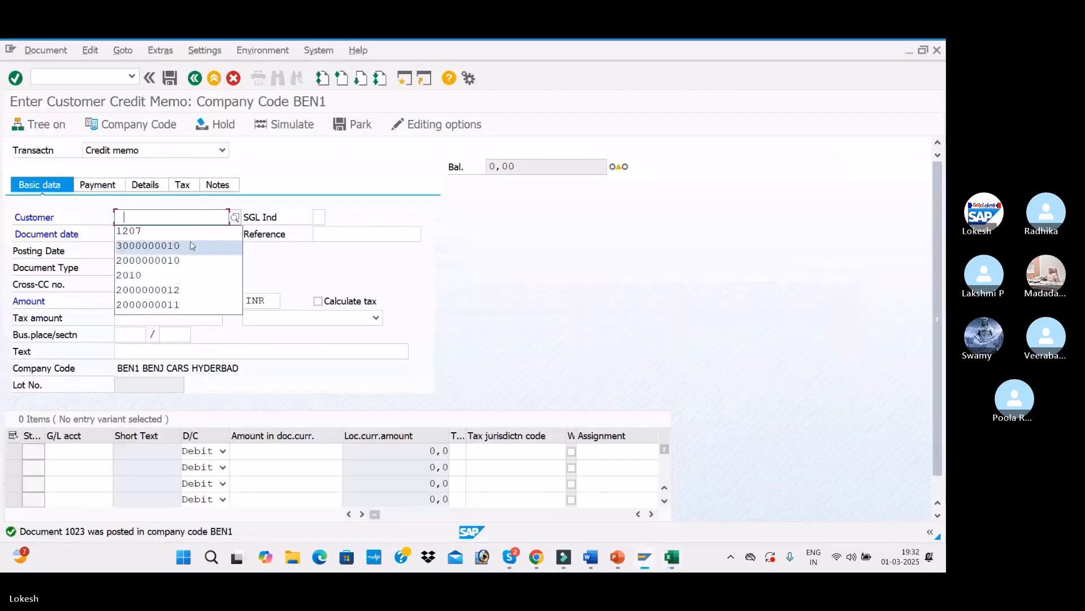
left_click(161, 231)
type("23.01.25")
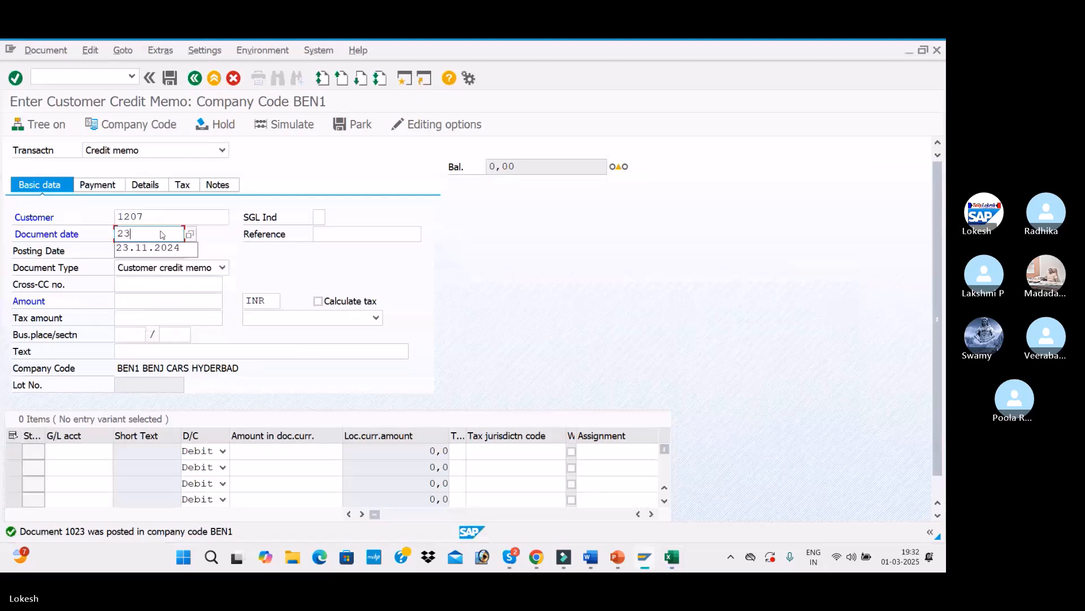
key("Tab")
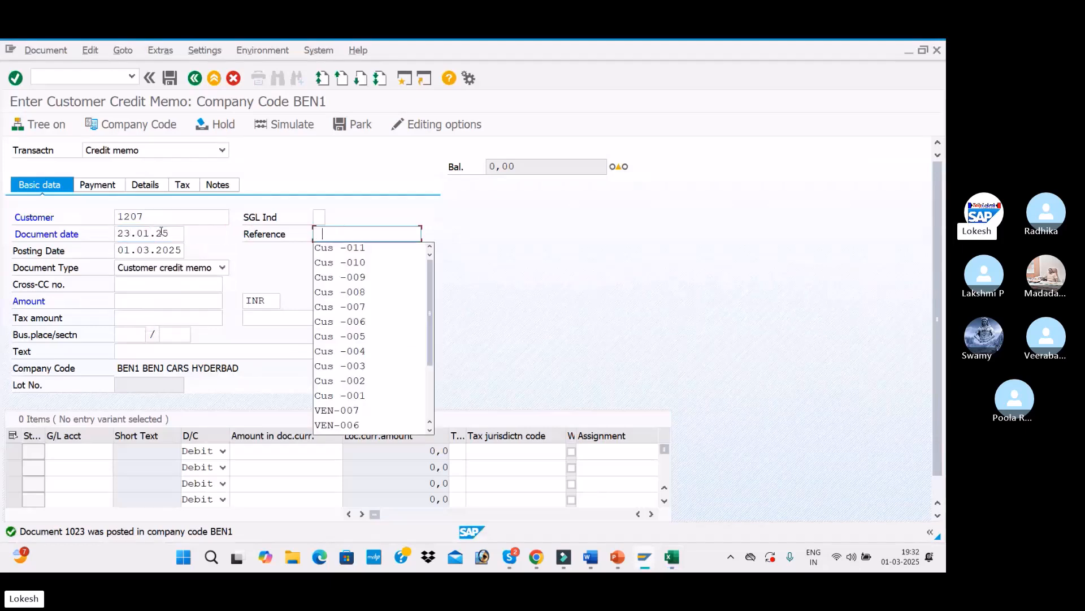
key("Down")
key("Tab")
left_click(362, 233)
key("BackSpace")
type("2")
key("Tab")
type("23.01")
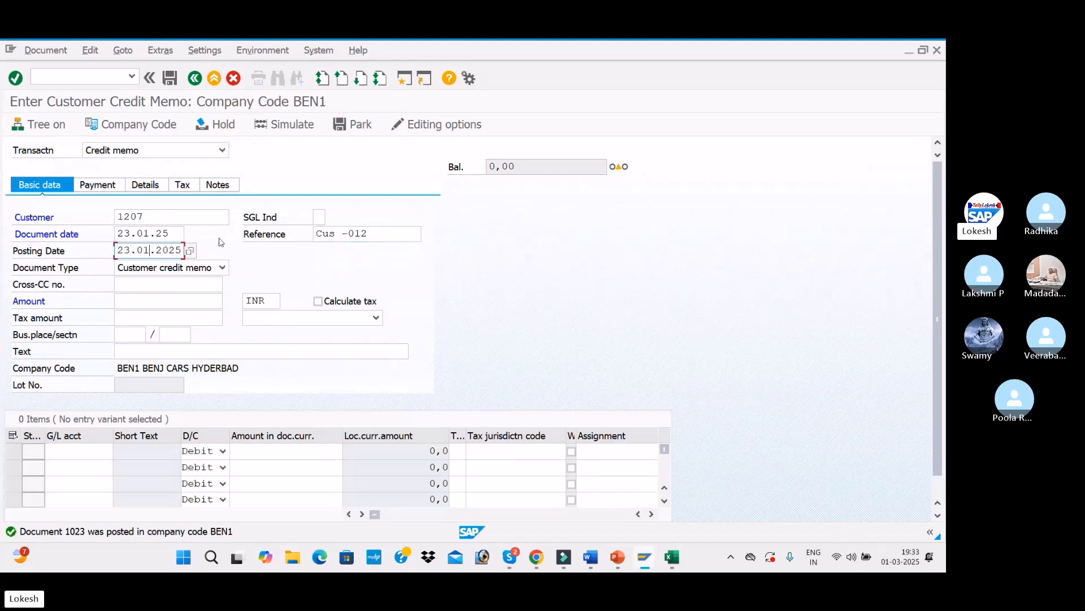
left_click(159, 232)
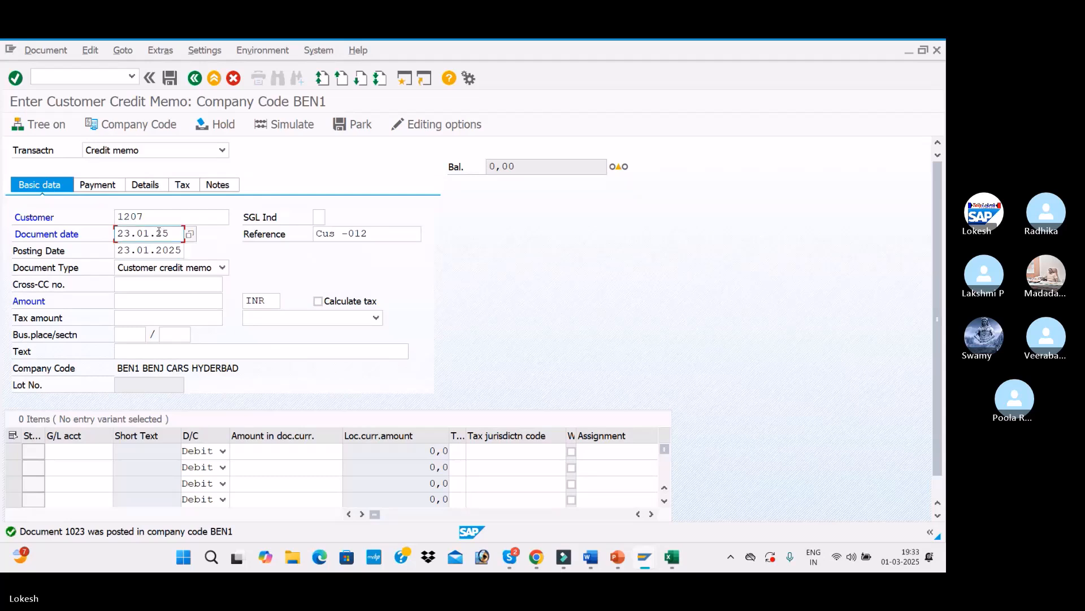
type("23.01.2025")
Step: Set the amount to 100000, the text to CUSTOMER INVOICE and the line's G/L account to 300001
left_click(161, 302)
type("100000")
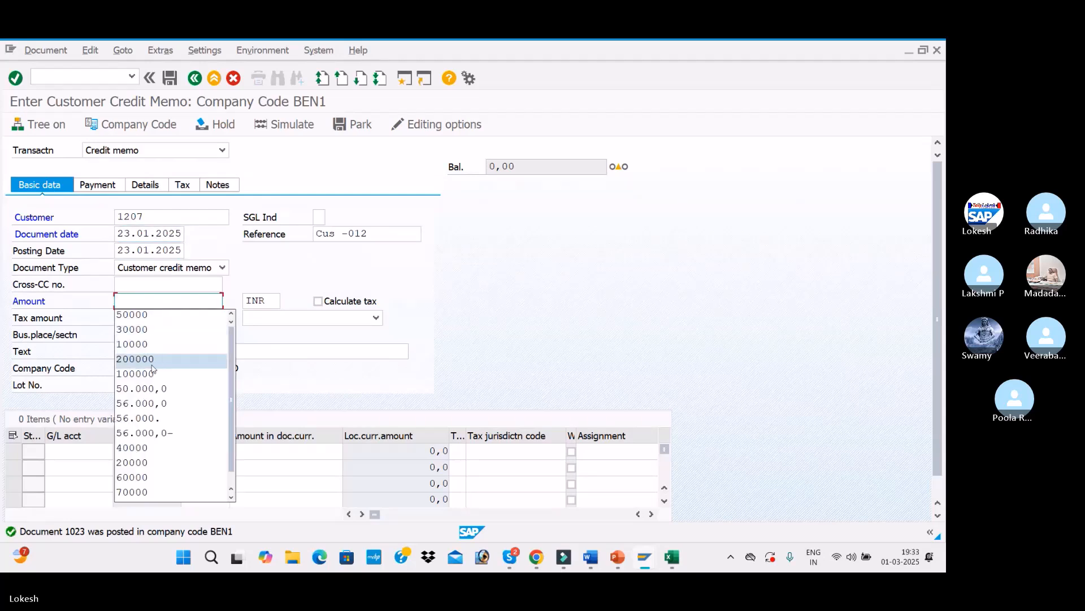
left_click(149, 365)
left_click(149, 352)
left_click(148, 365)
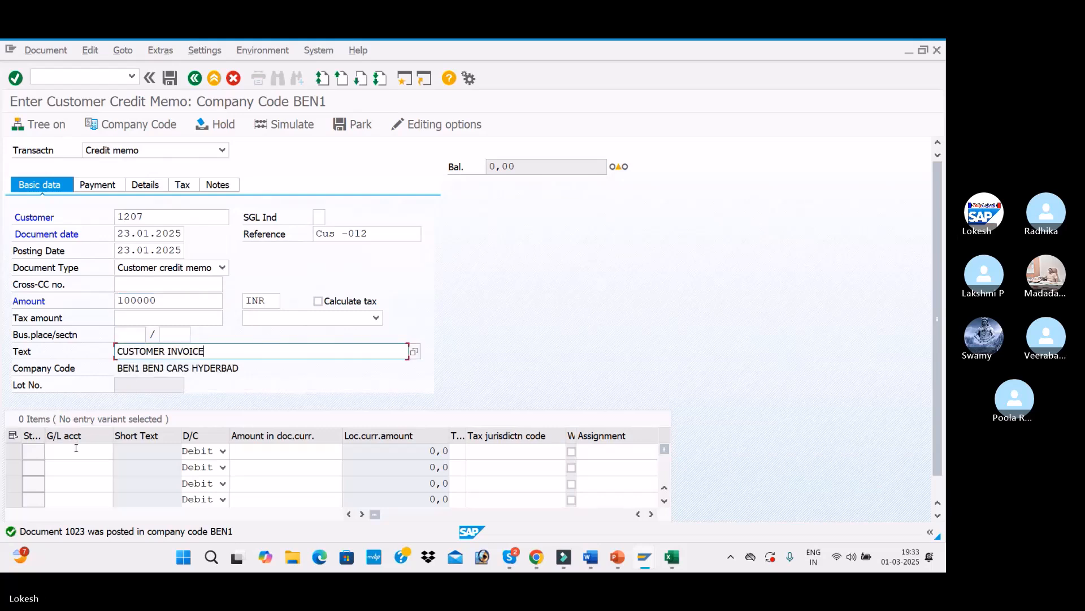
left_click(75, 450)
left_click(92, 346)
Step: Enter 100000 as the line amount, then simulate and post the credit memo
left_click(283, 450)
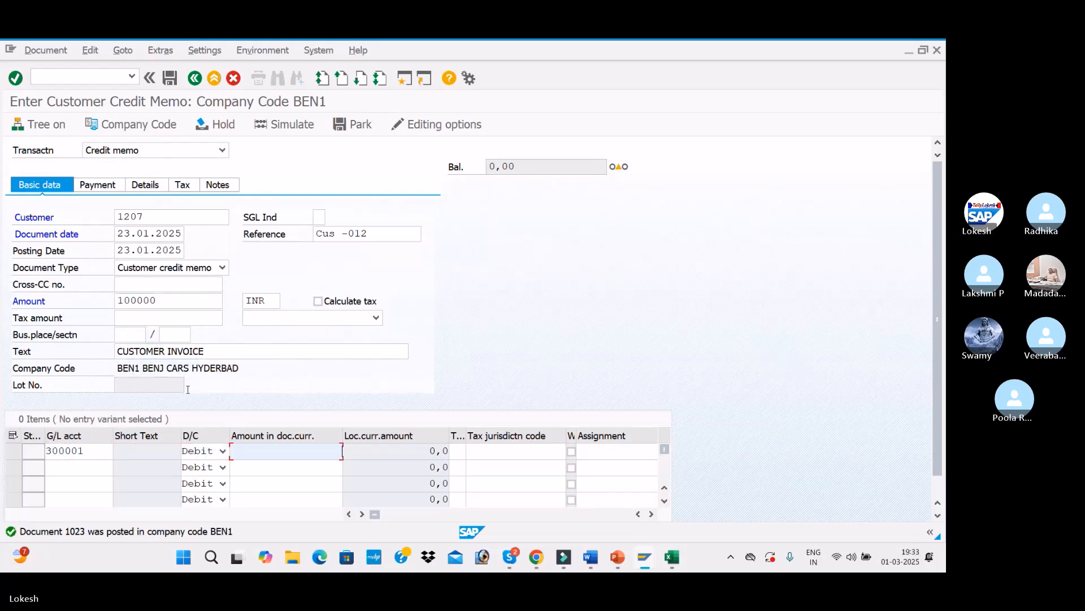
left_click(308, 342)
key("Return")
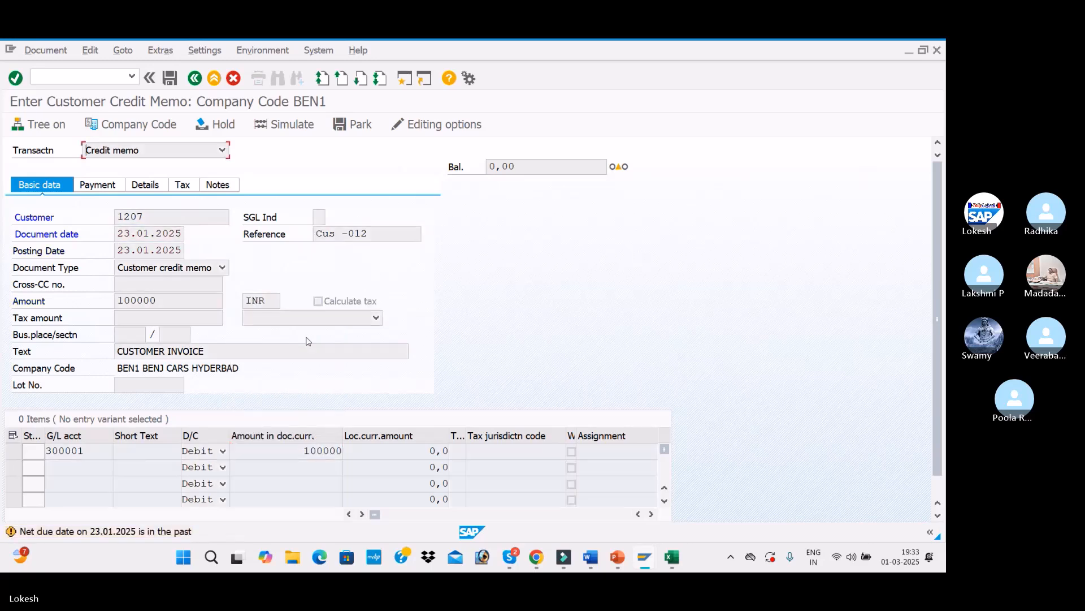
left_click(305, 125)
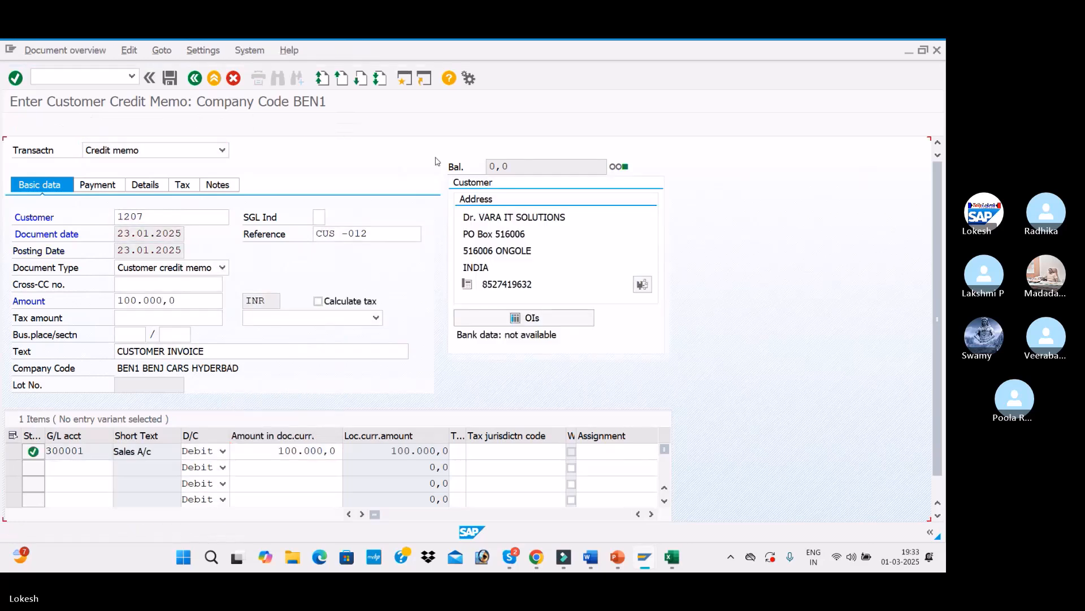
left_click(172, 79)
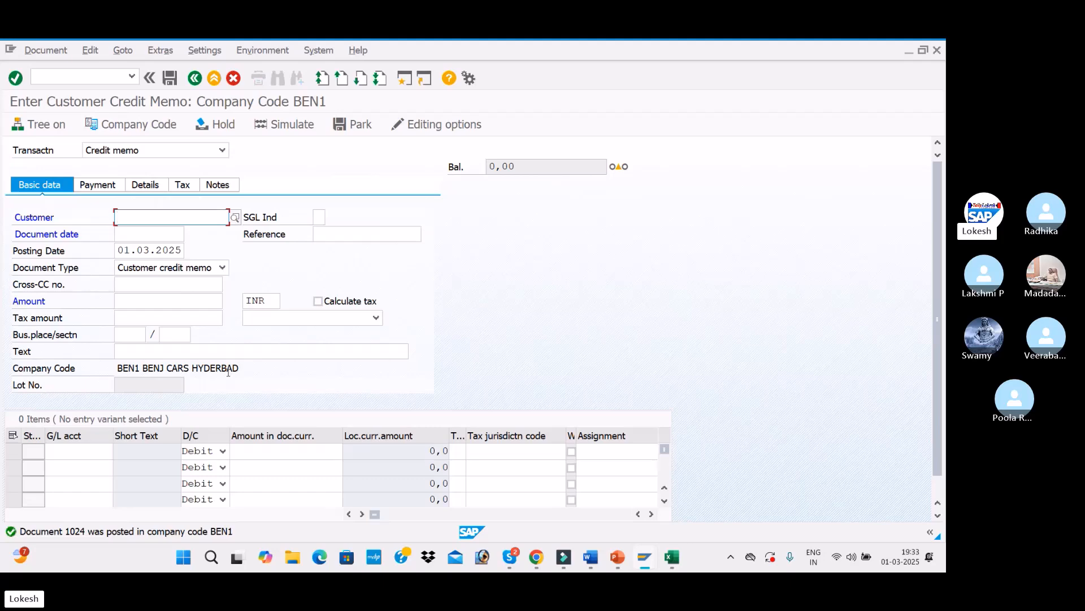
Step: Copy the Notice 1 row from D11:E11 into D12:E12
key("alt+Tab")
left_click_drag(250, 381, 320, 381)
key("ctrl+c")
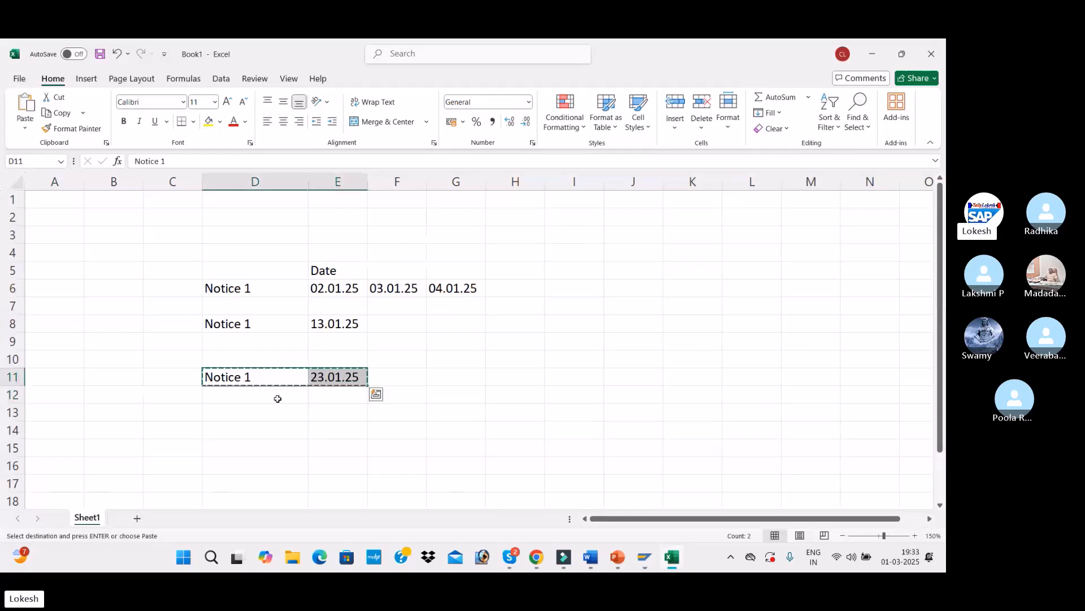
left_click(272, 398)
key("ctrl+v")
key("Escape")
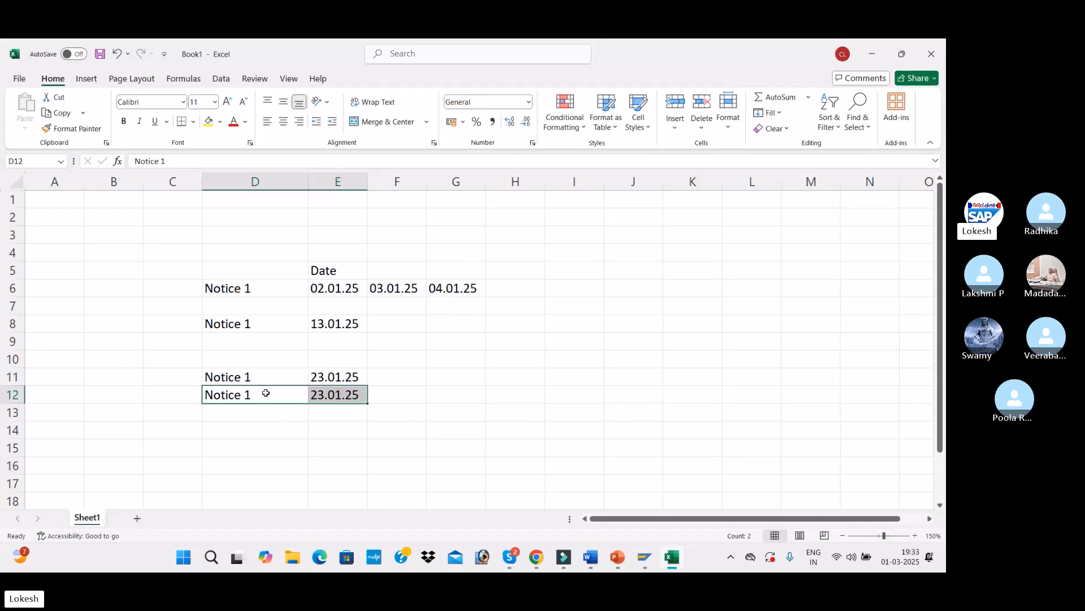
Step: Change the date in cell E12 to 03.02.25
double_click(317, 394)
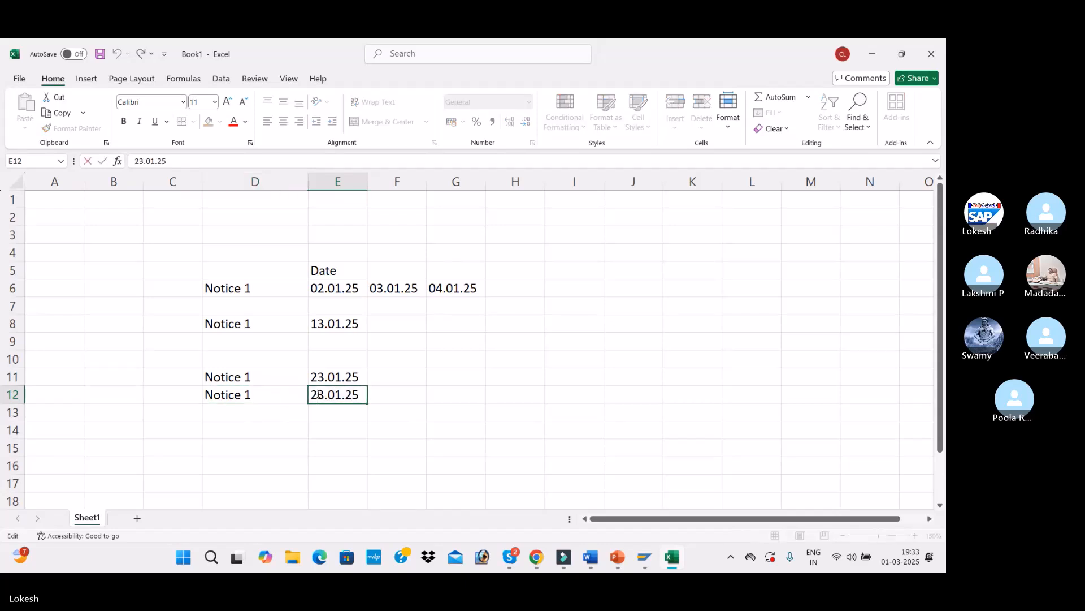
type("03")
key("BackSpace")
key("BackSpace")
key("BackSpace")
type("00")
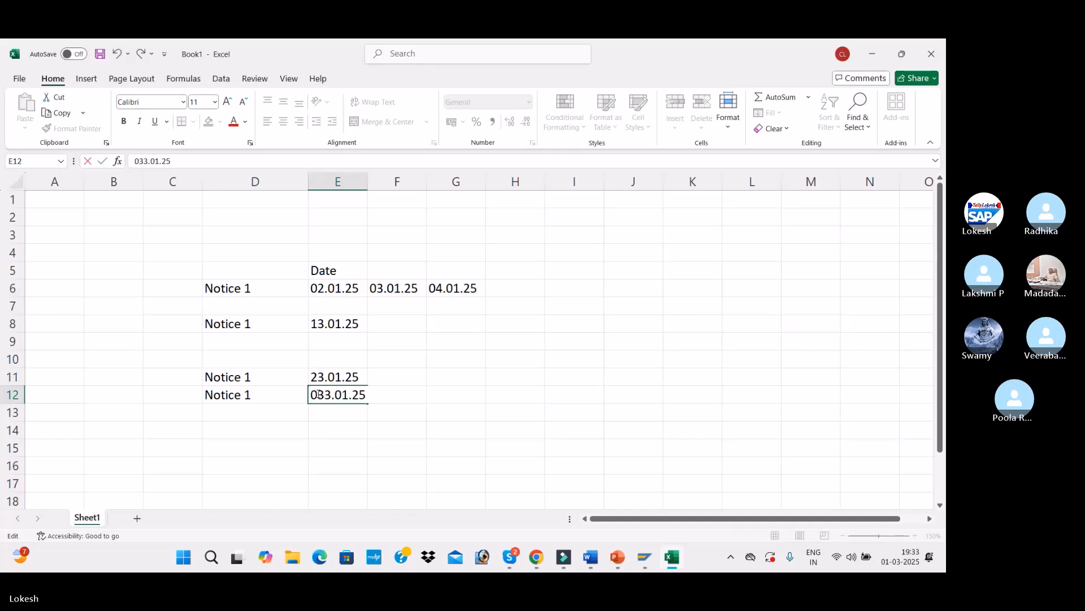
key("BackSpace")
key("Right")
key("Right")
key("Right")
key("Right")
key("BackSpace")
type("2")
Step: Switch back to SAP and start the credit memo for customer 1207 with document date 03.02.2025
key("alt+Tab")
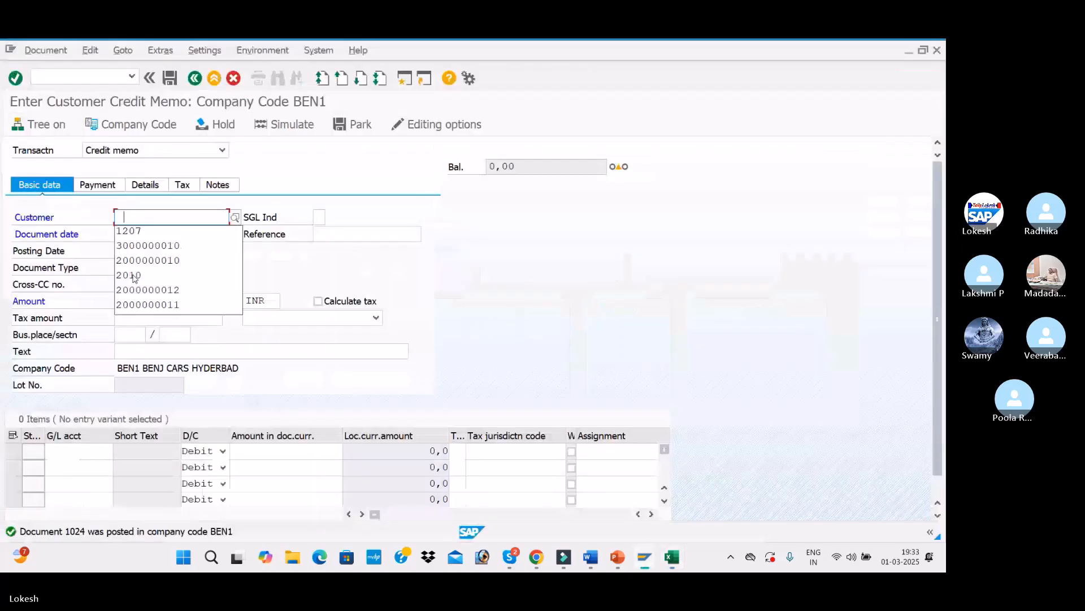
left_click(154, 218)
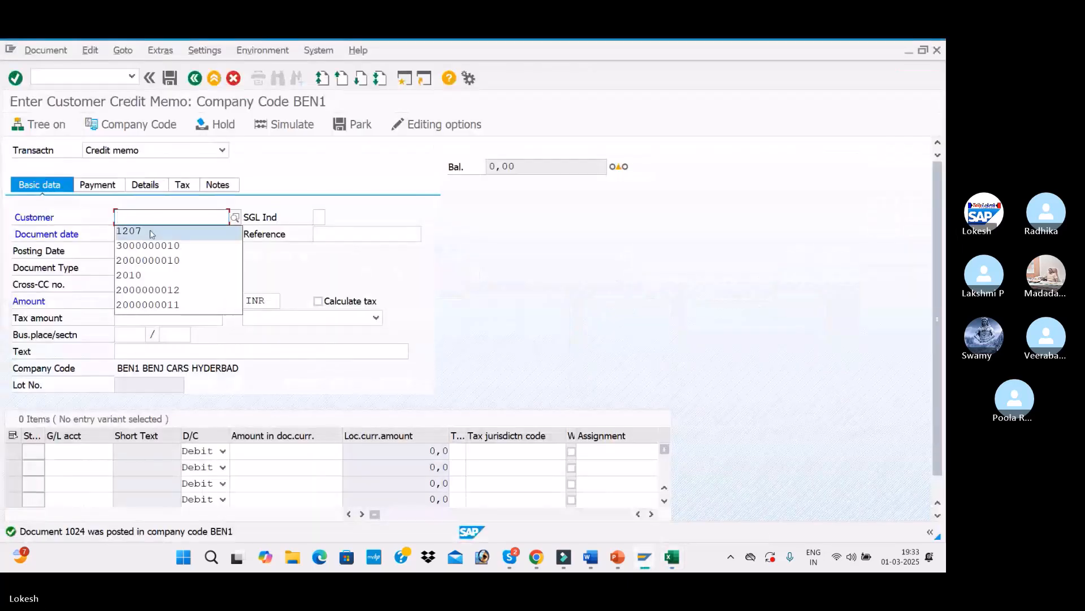
left_click(149, 231)
left_click(149, 233)
type("03")
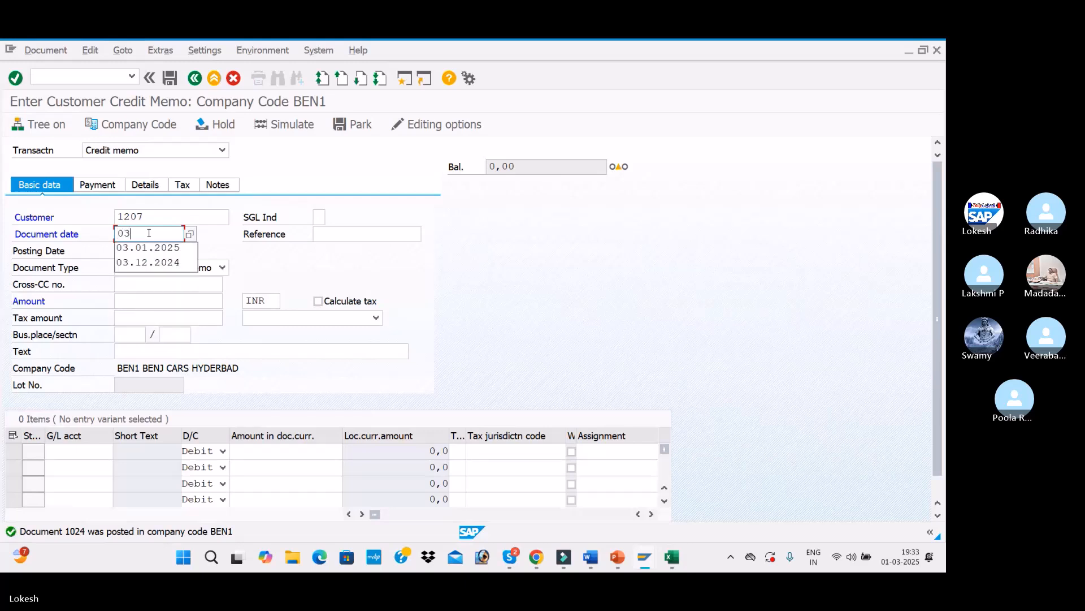
type(".02.2025")
key("Tab")
key("Tab")
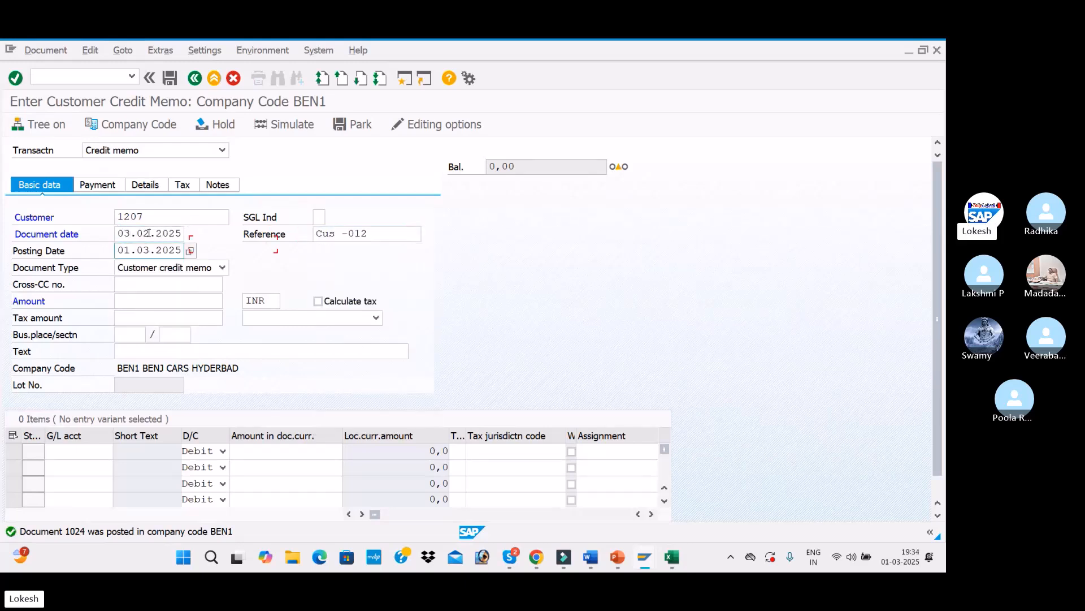
Step: Change the reference to Cus -013 and set the posting date to 03.02.2025
left_click(374, 234)
key("BackSpace")
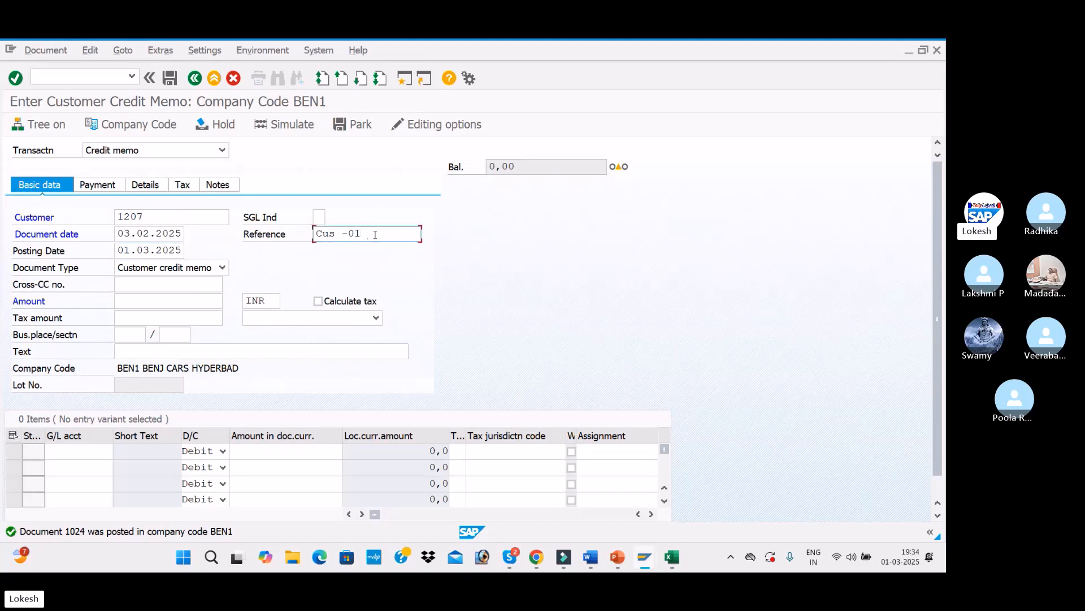
key("BackSpace")
left_click(118, 250)
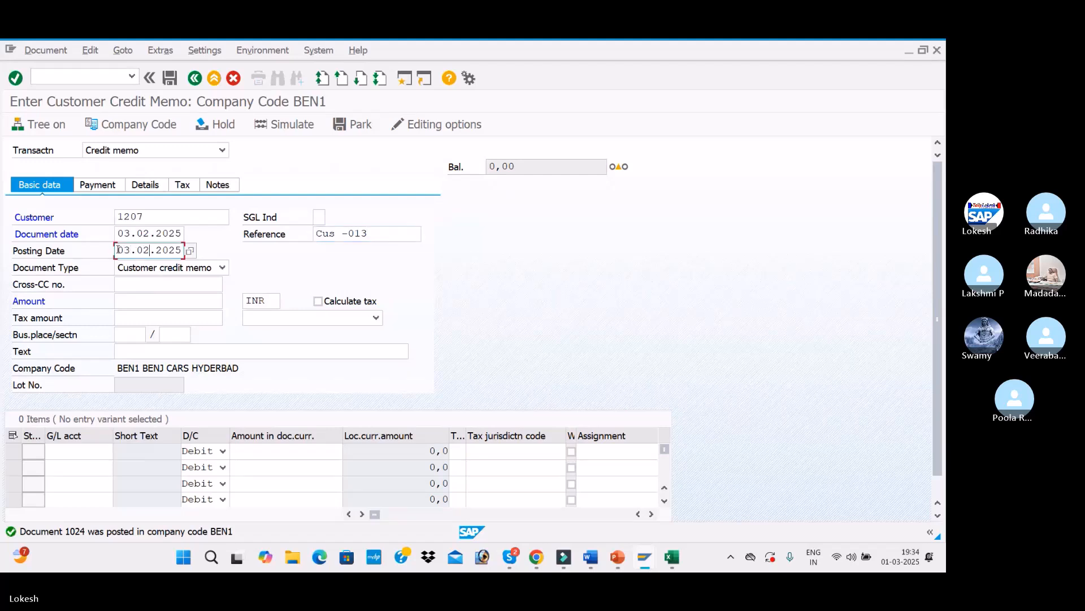
Step: Set the credit memo amount to 20000 and the text to CUSTOMER INVOICE
left_click(141, 300)
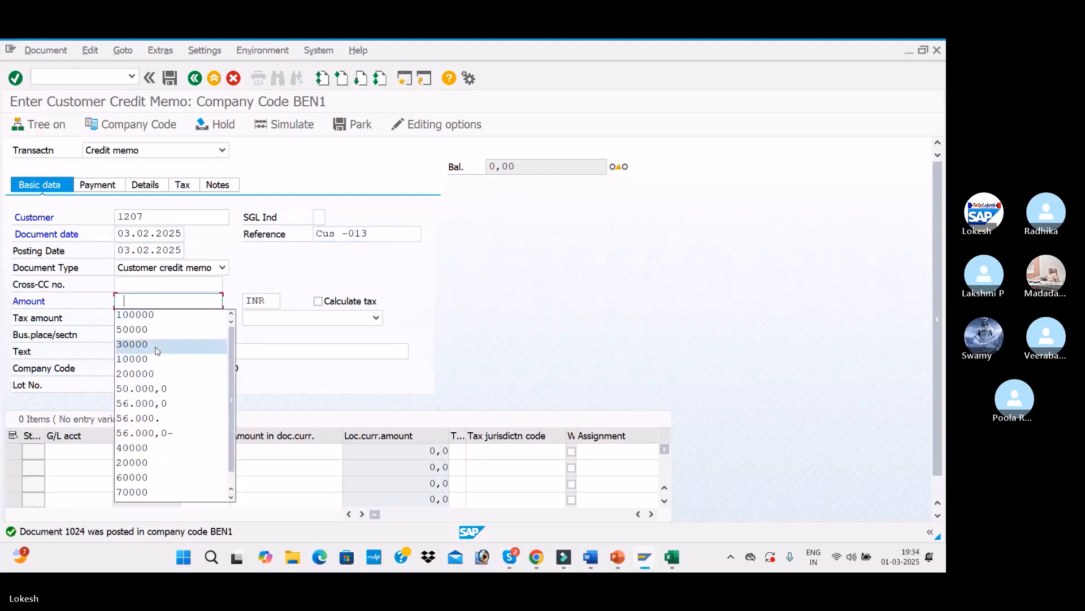
key("Down")
key("Down")
key("Down")
key("Down")
key("Down")
key("Down")
key("Return")
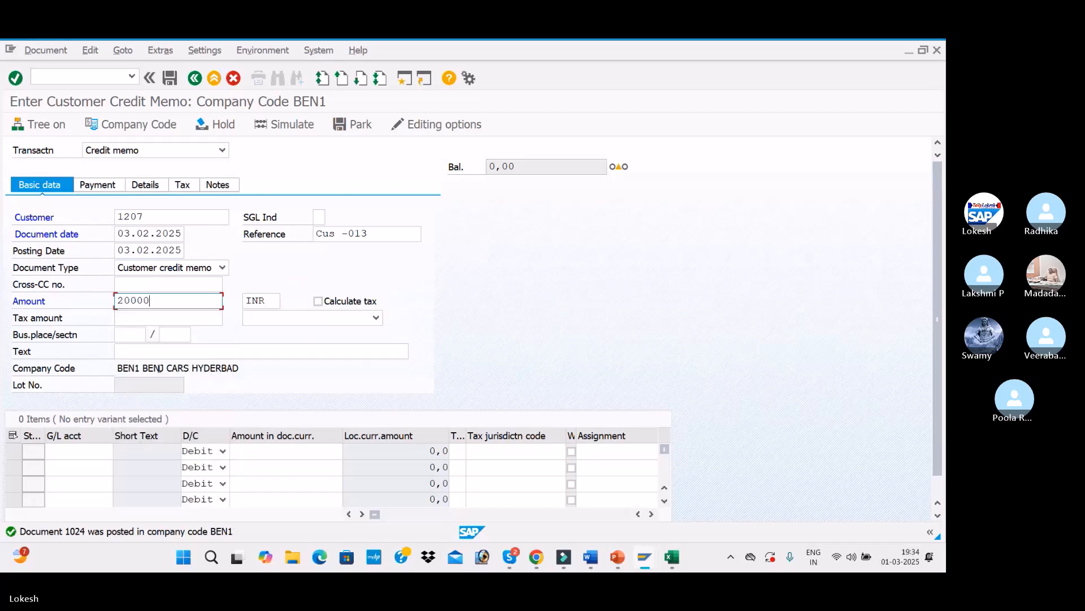
left_click(159, 349)
key("Down")
key("Return")
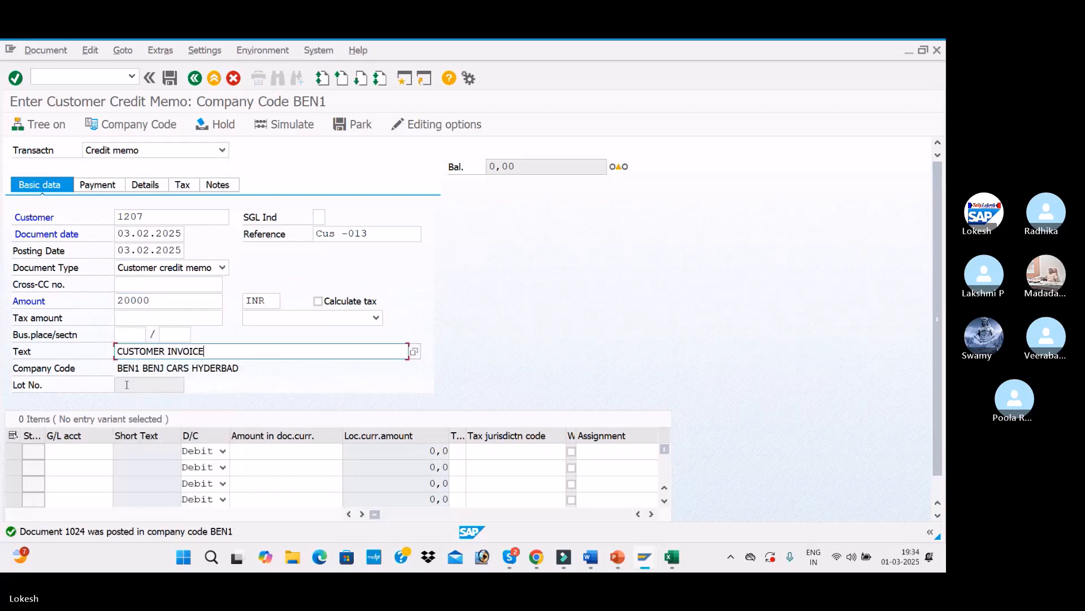
Step: Add a line on G/L account 300001 for 20000, then simulate and post the credit memo
left_click(91, 445)
key("Up")
key("Up")
key("Up")
key("Return")
key("Tab")
key("Tab")
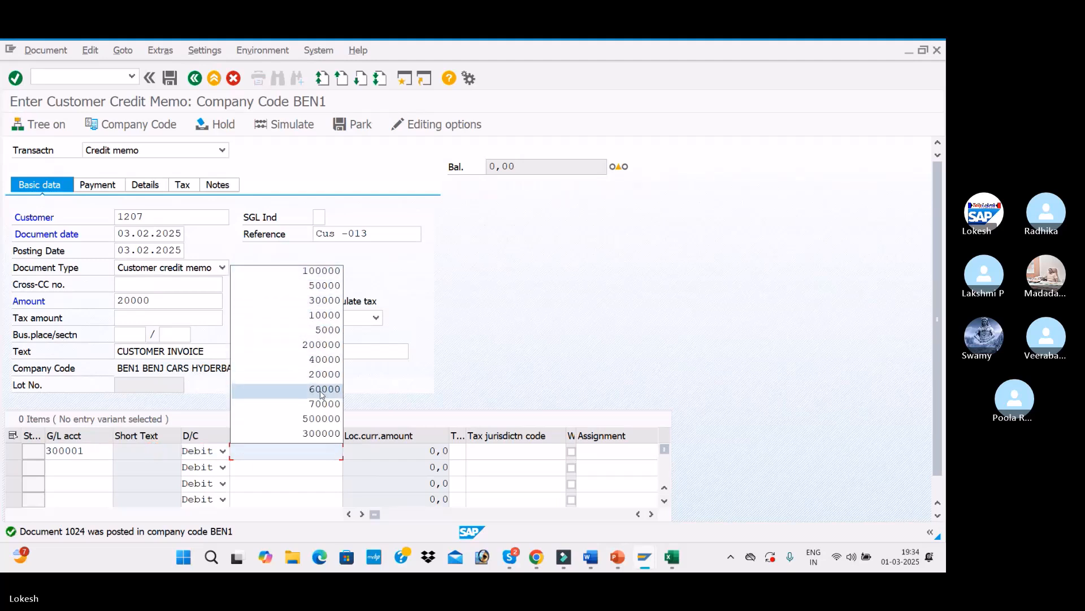
left_click(320, 375)
key("Return")
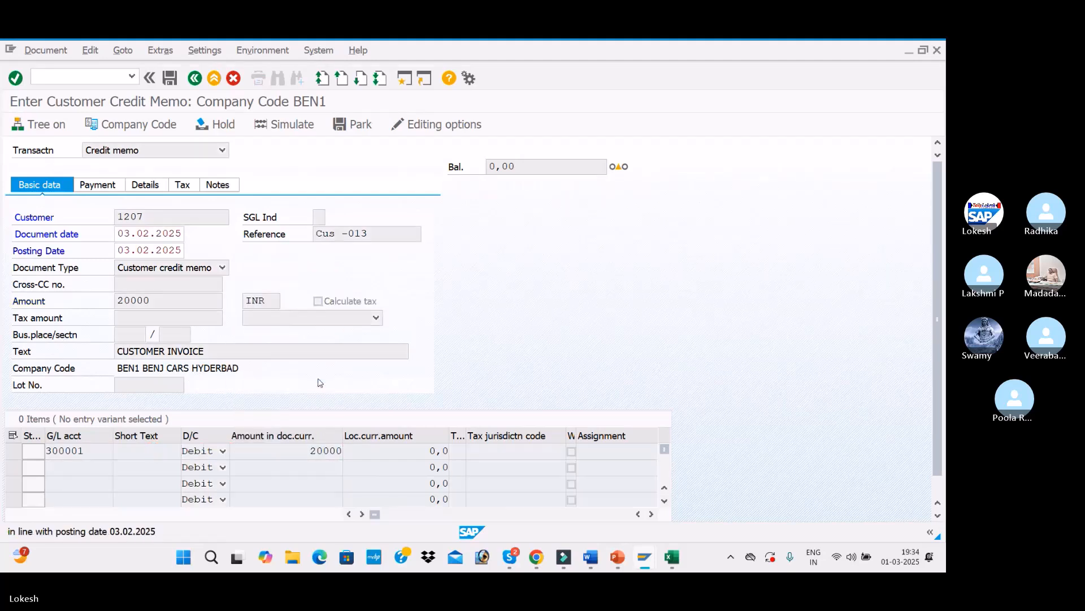
key("Return")
left_click(290, 122)
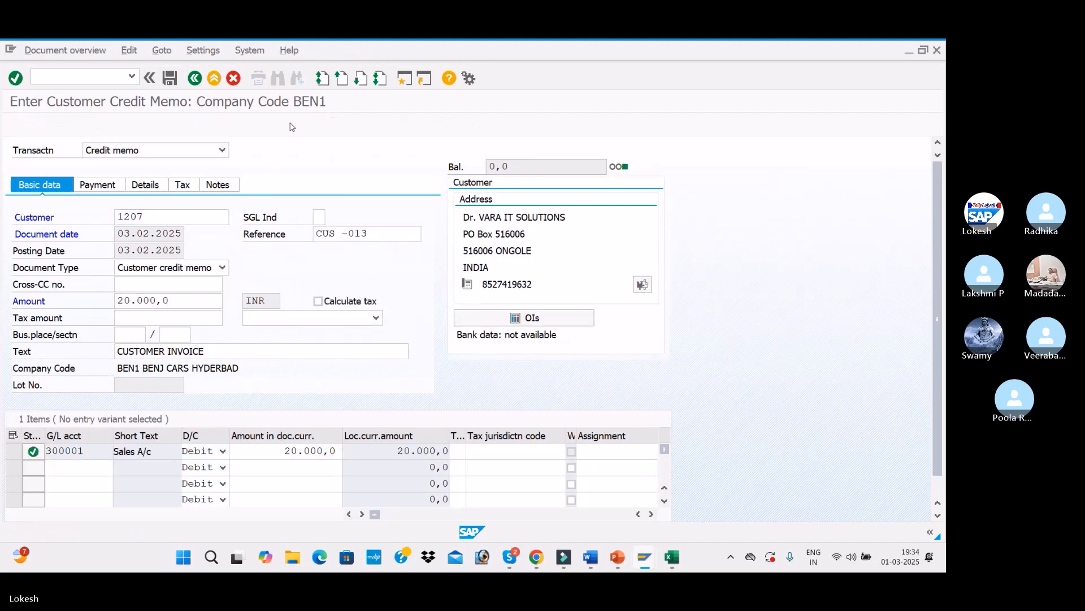
left_click(170, 79)
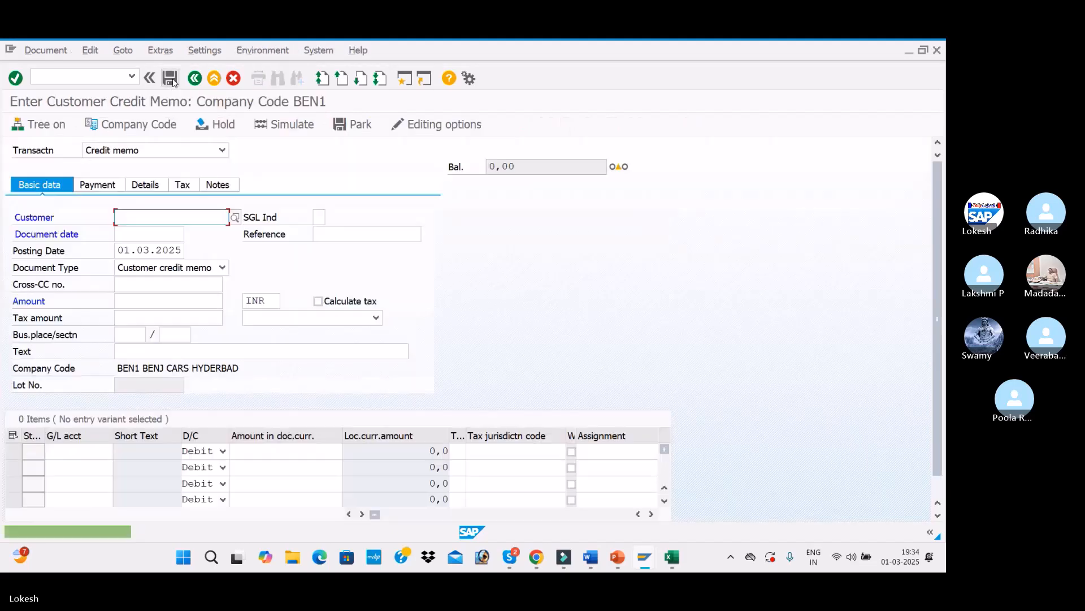
Step: Review the dunning configuration steps slide in PowerPoint
key("alt+Tab")
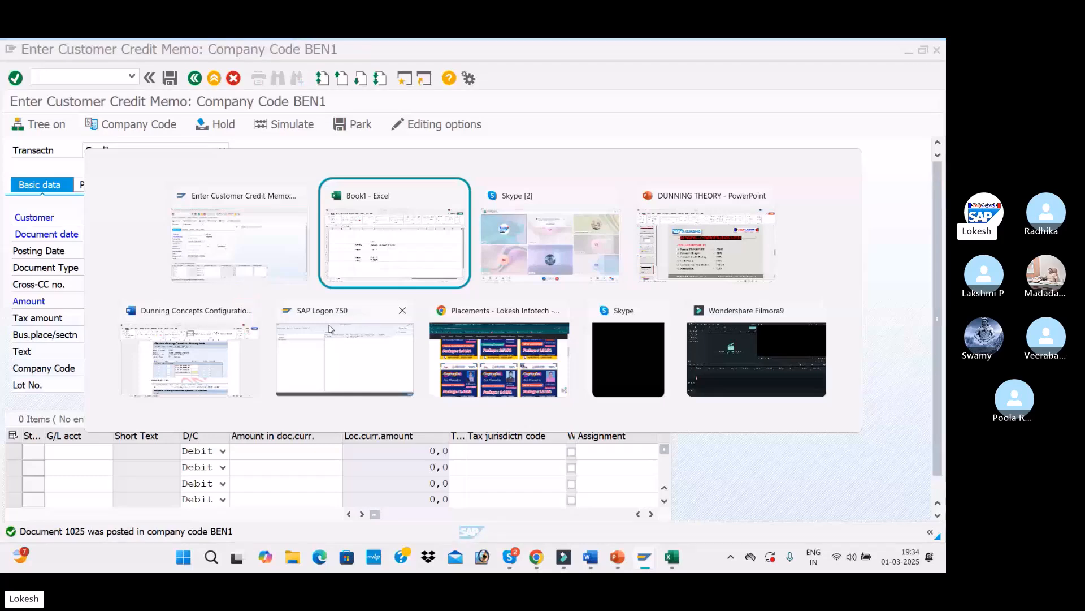
key("alt+Tab")
key("alt+Tab")
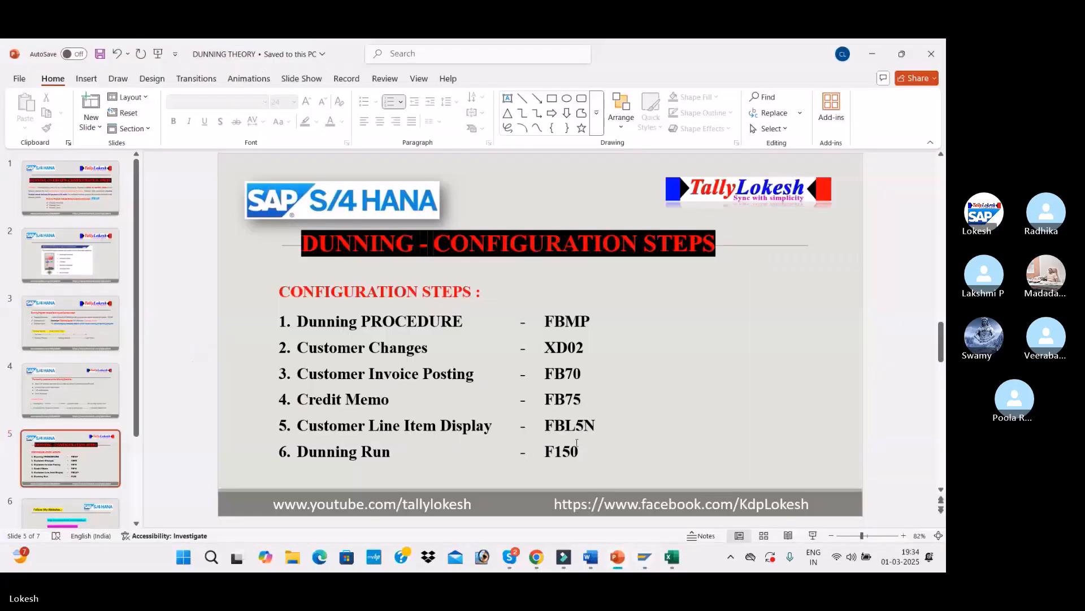
key("alt+Tab")
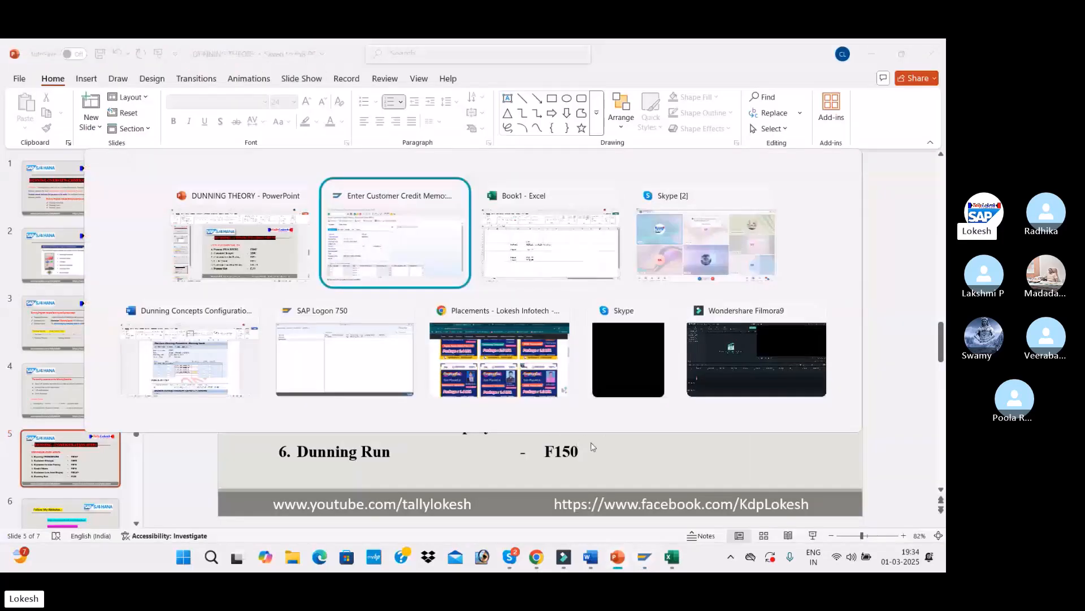
Step: Run Customer Line Item Display (FBL5N) for customer 1207 in company code BEN1 to list open items
type("/n")
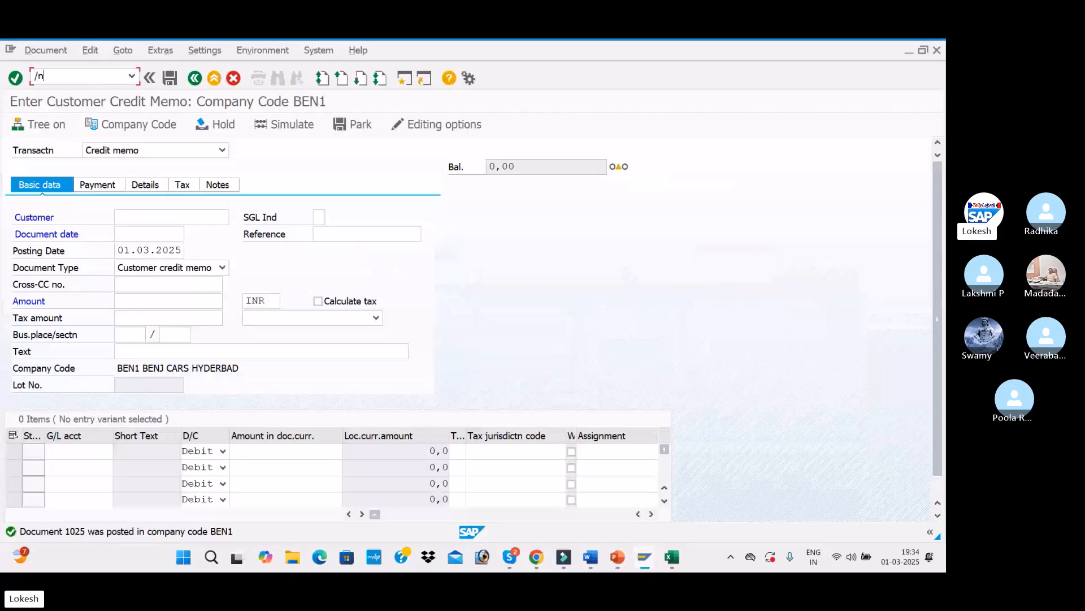
type("fbl5n")
key("Return")
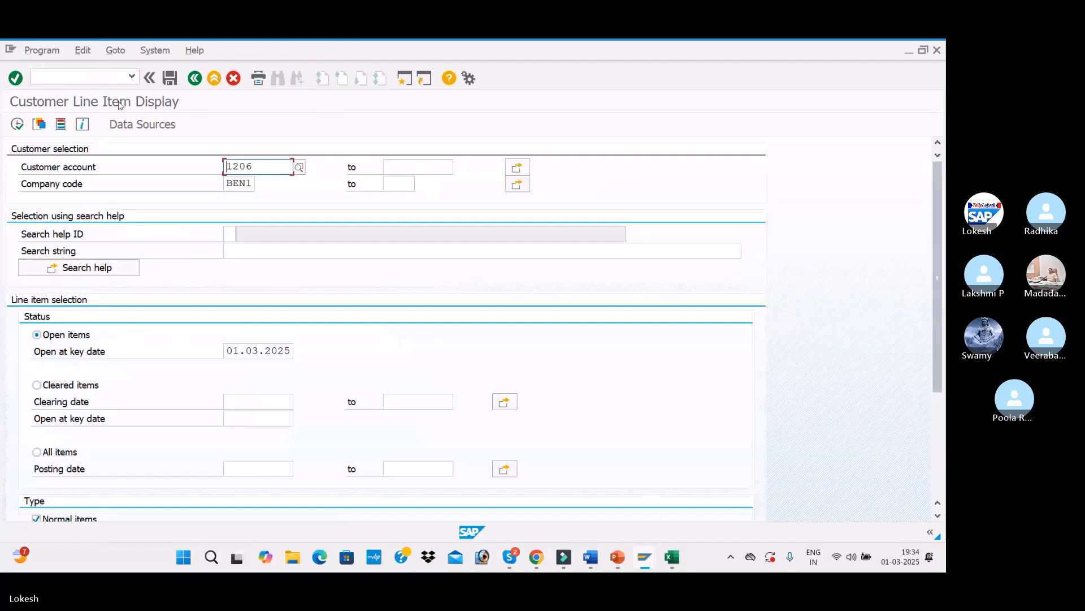
left_click(299, 169)
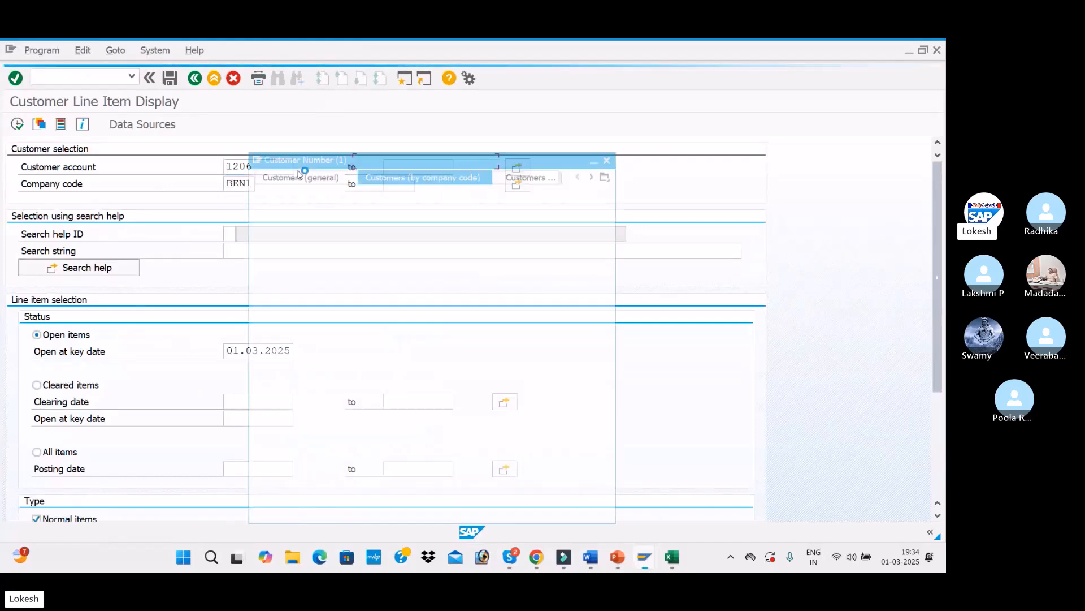
key("Return")
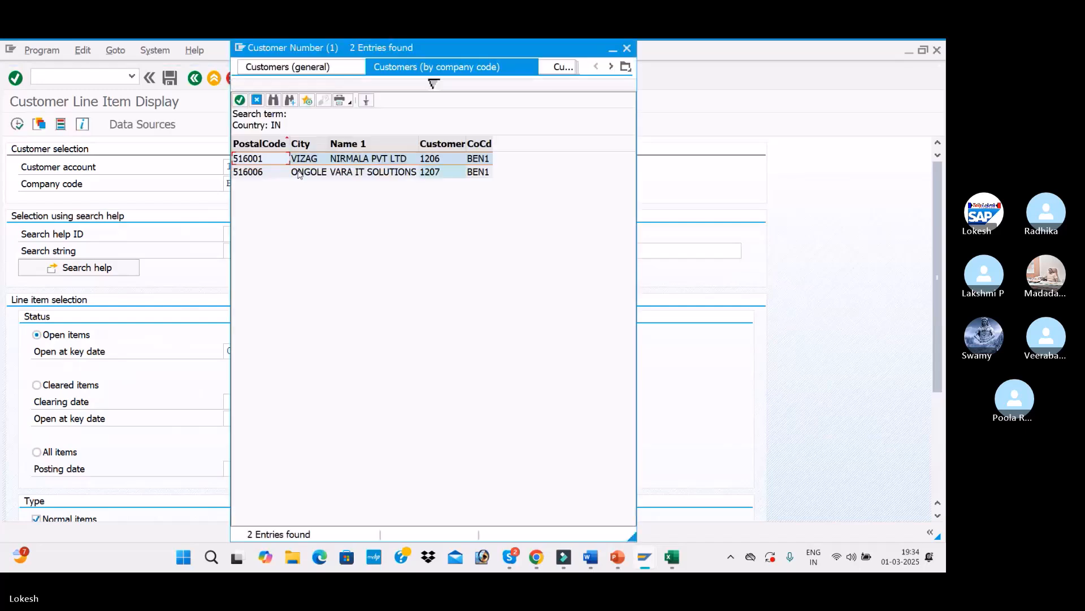
double_click(299, 172)
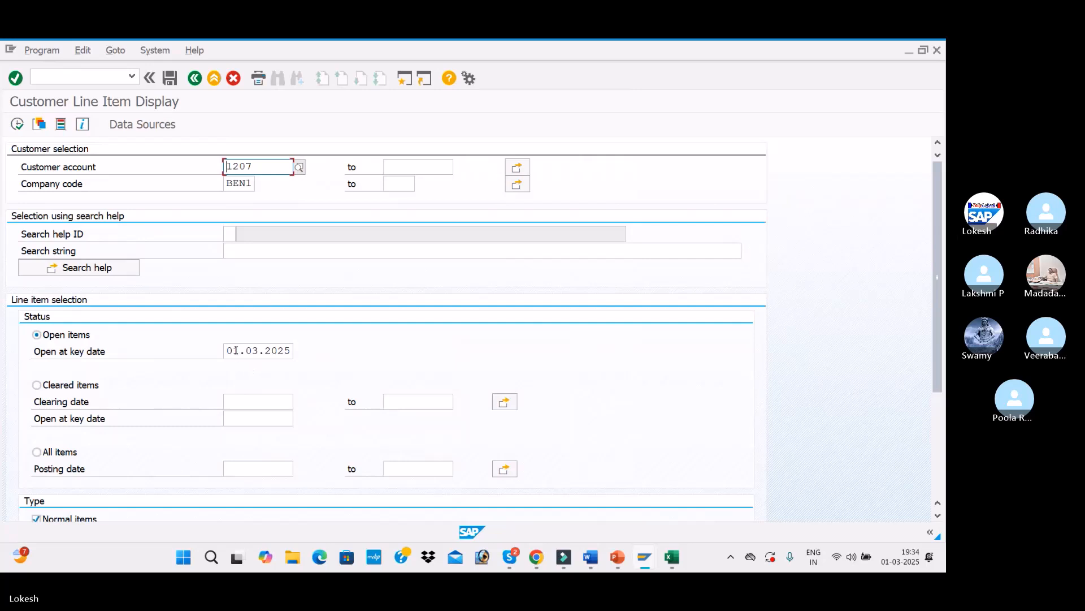
left_click(17, 125)
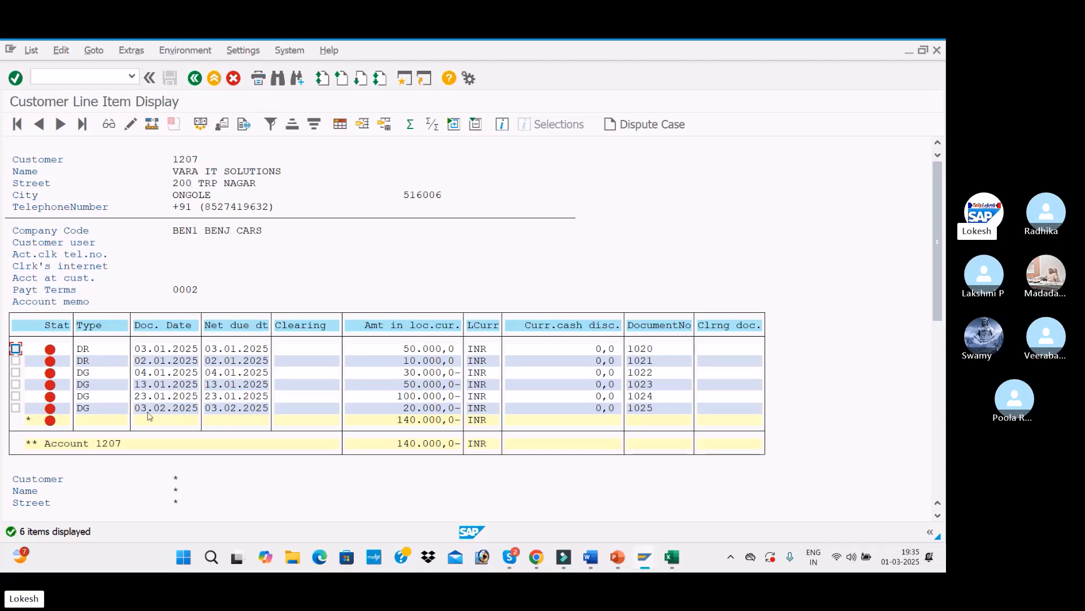
key("alt+Tab")
key("alt+Tab")
key("alt+Tab")
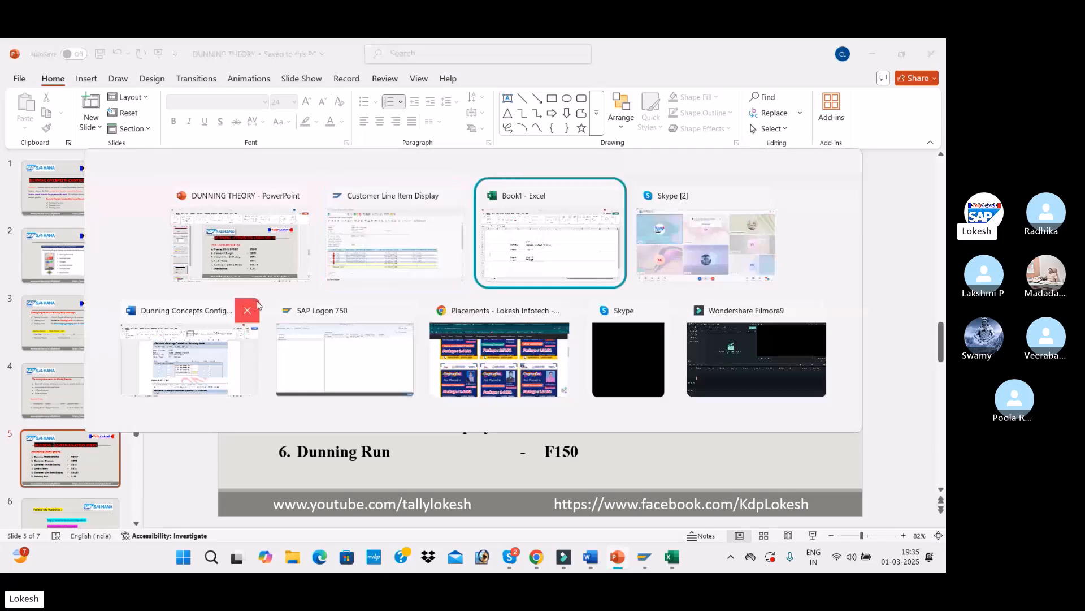
key("alt+Tab")
key("alt+Tab")
key("alt+Tab")
key("alt+Tab")
key("alt+Tab")
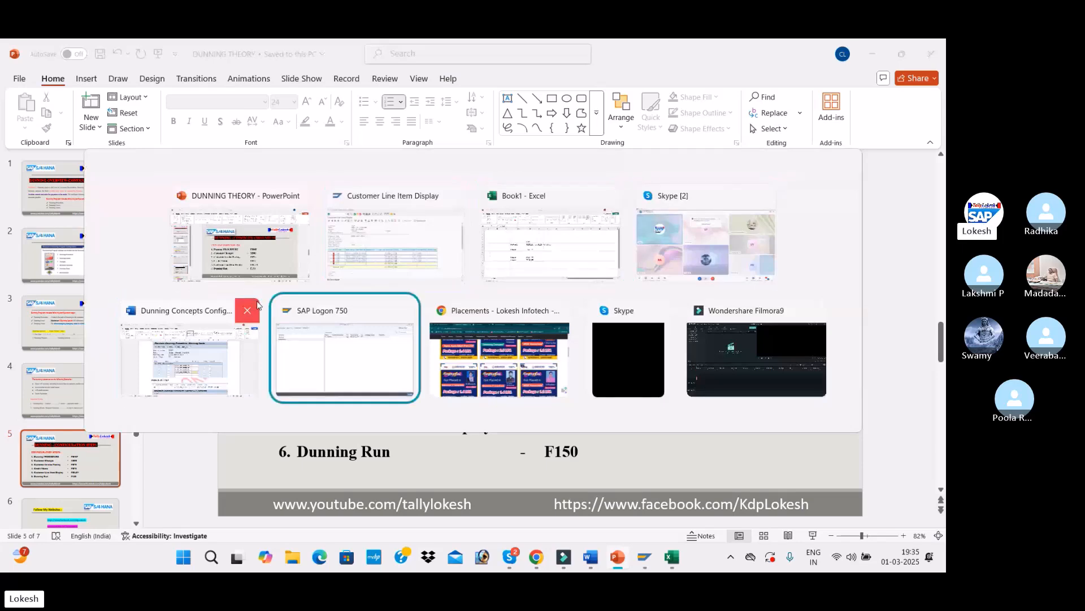
key("alt+Tab")
key("alt+Tab")
key("alt+Tab")
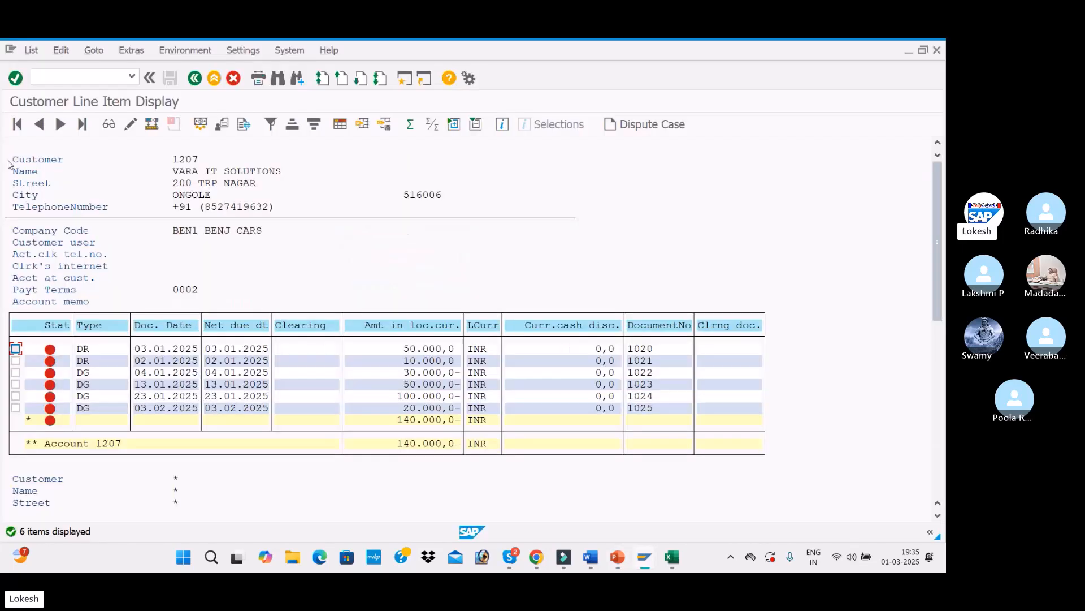
Step: Open customer invoice entry (FB70) for customer 1207 and set the invoice date to 13.01.2025
left_click(405, 79)
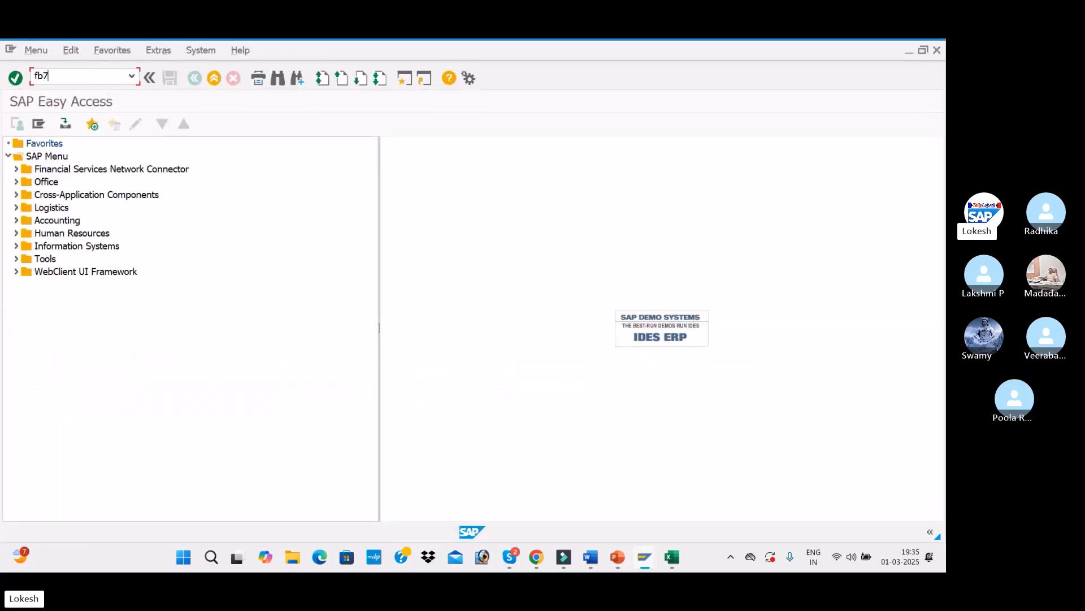
key("Return")
left_click(187, 221)
left_click(148, 232)
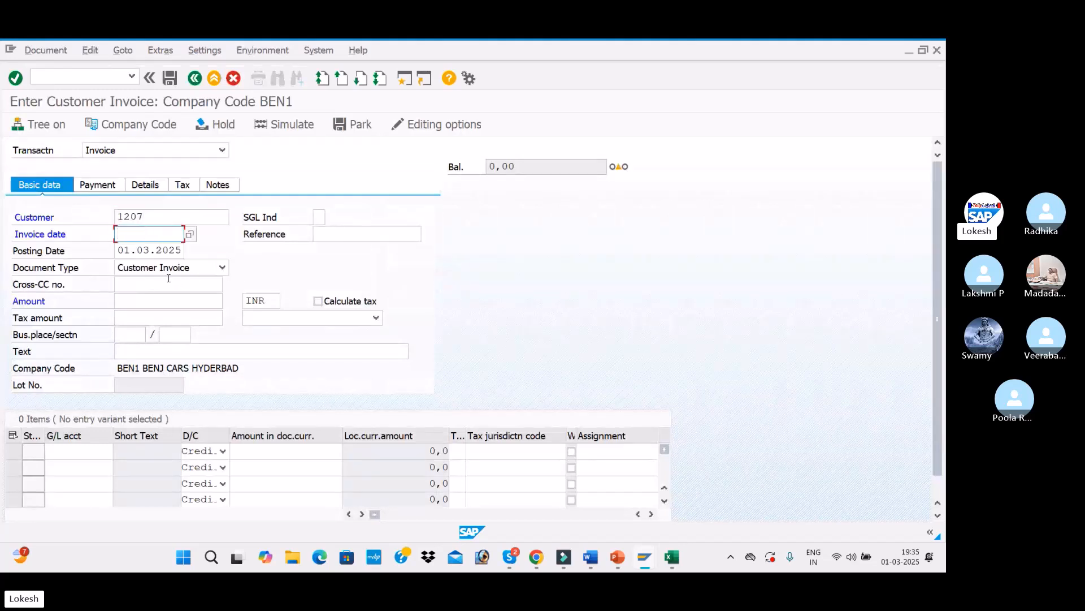
left_click(223, 151)
left_click(266, 184)
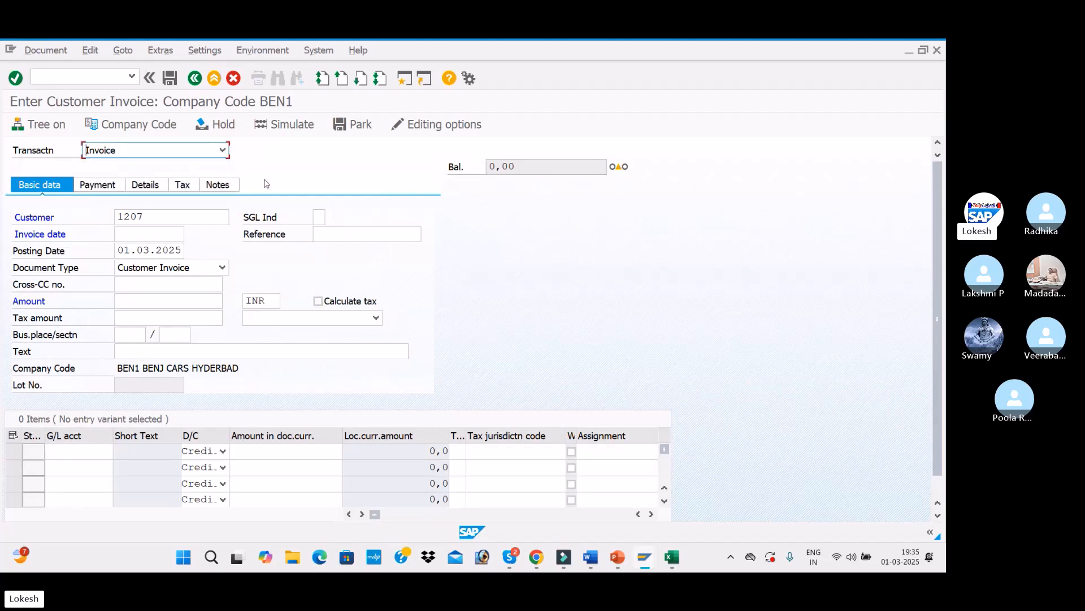
left_click(149, 234)
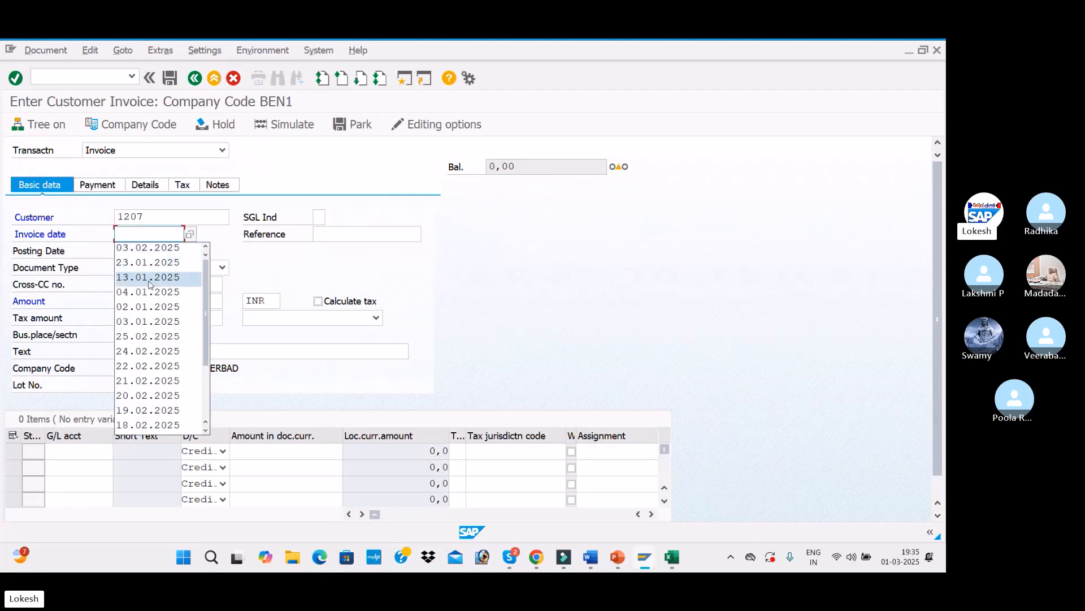
left_click(150, 276)
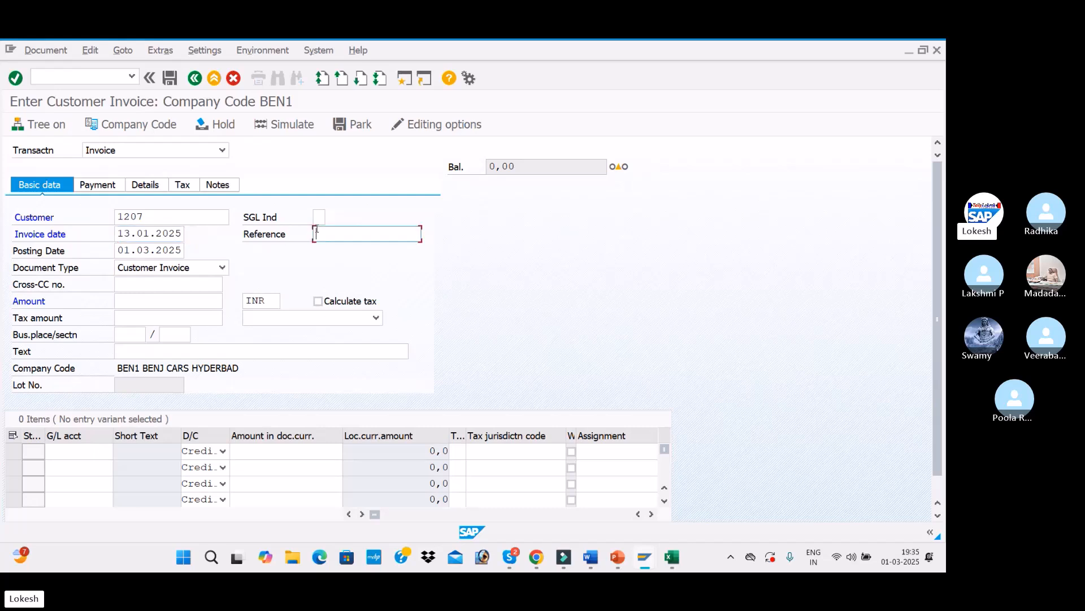
Step: Set the reference to Cus -014 and the posting date to 13.01.2025
left_click(316, 233)
left_click(365, 248)
key("BackSpace")
type("4")
left_click(119, 250)
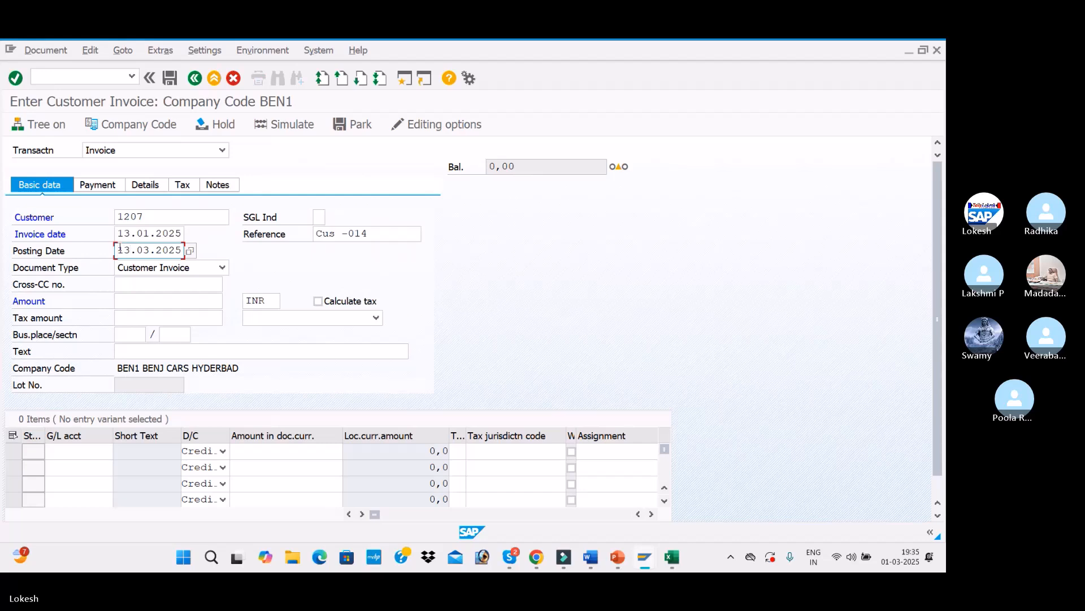
Step: Set the invoice amount to 20000 and the text to CUSTOMER INVOICE
left_click(149, 299)
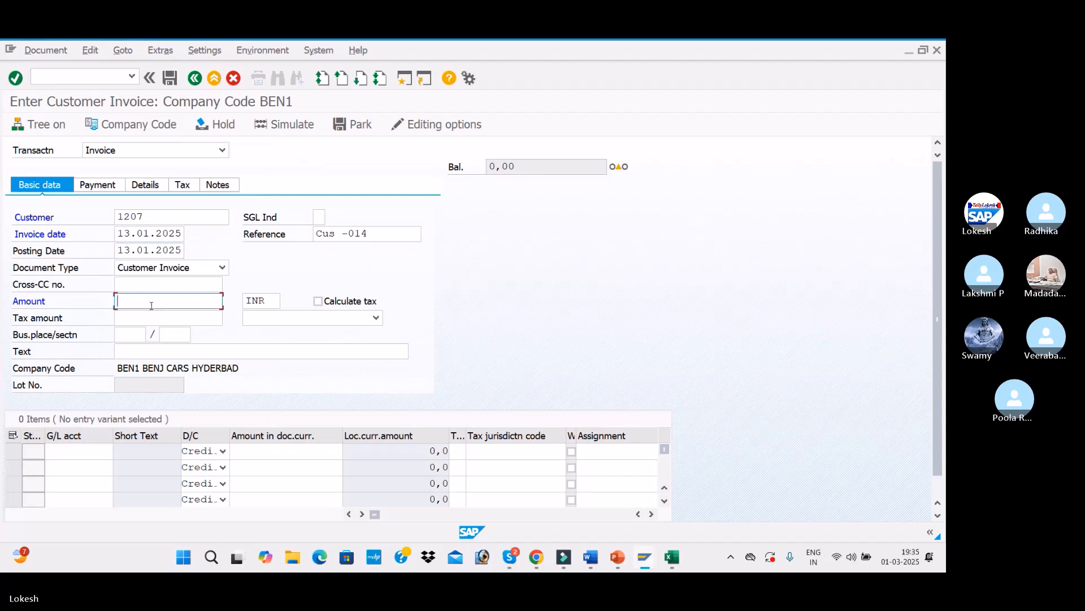
left_click(138, 315)
left_click(148, 352)
left_click(150, 364)
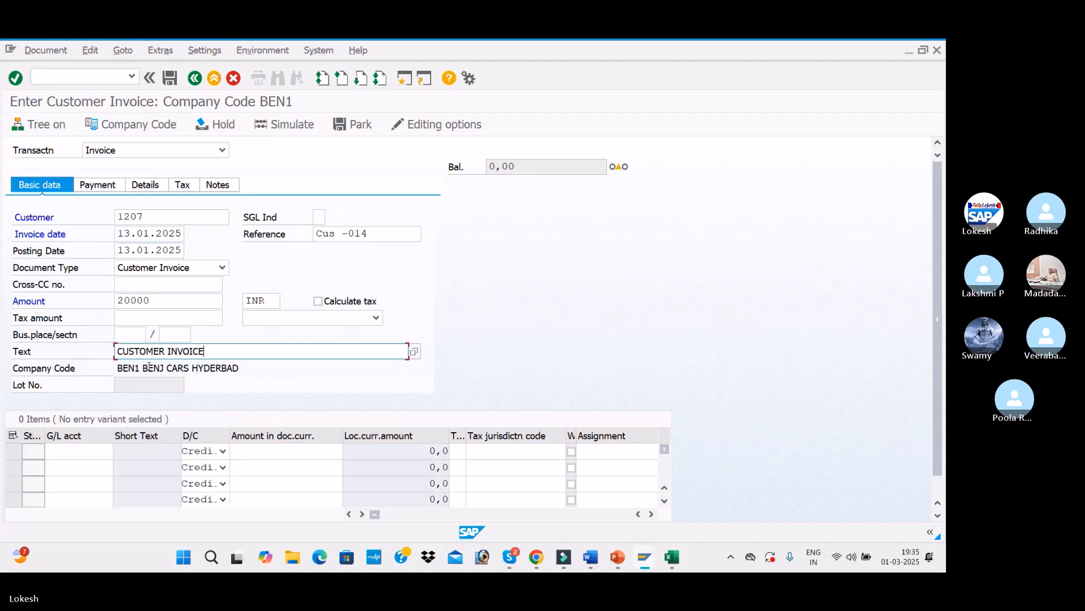
Step: Enter a line on G/L account 300001 with amount 20000 and confirm the entry
left_click(79, 450)
left_click(102, 346)
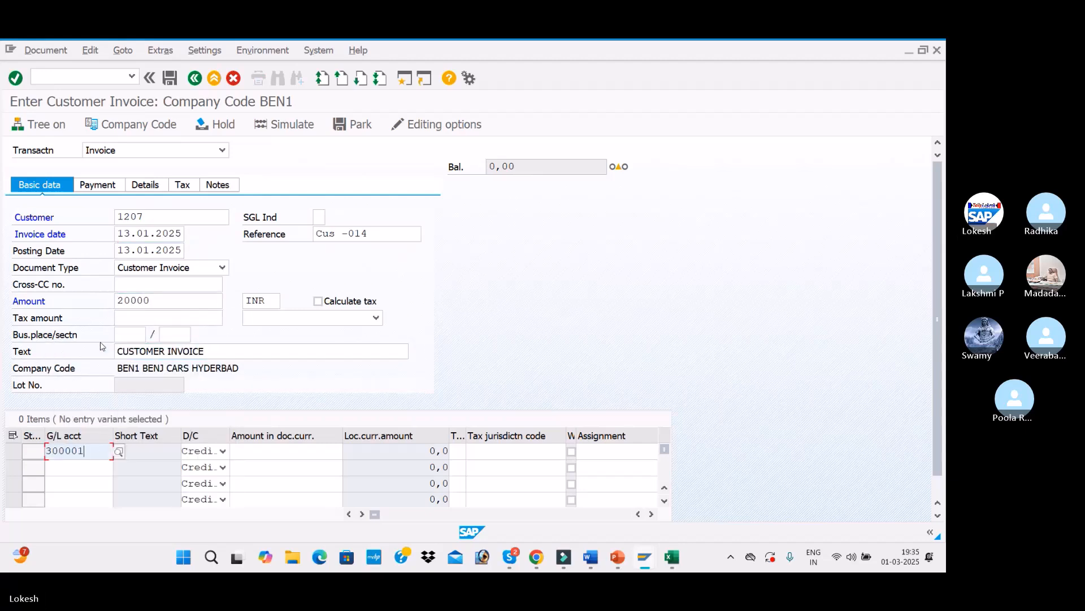
key("Tab")
key("Tab")
key("BackSpace")
left_click(328, 272)
key("Return")
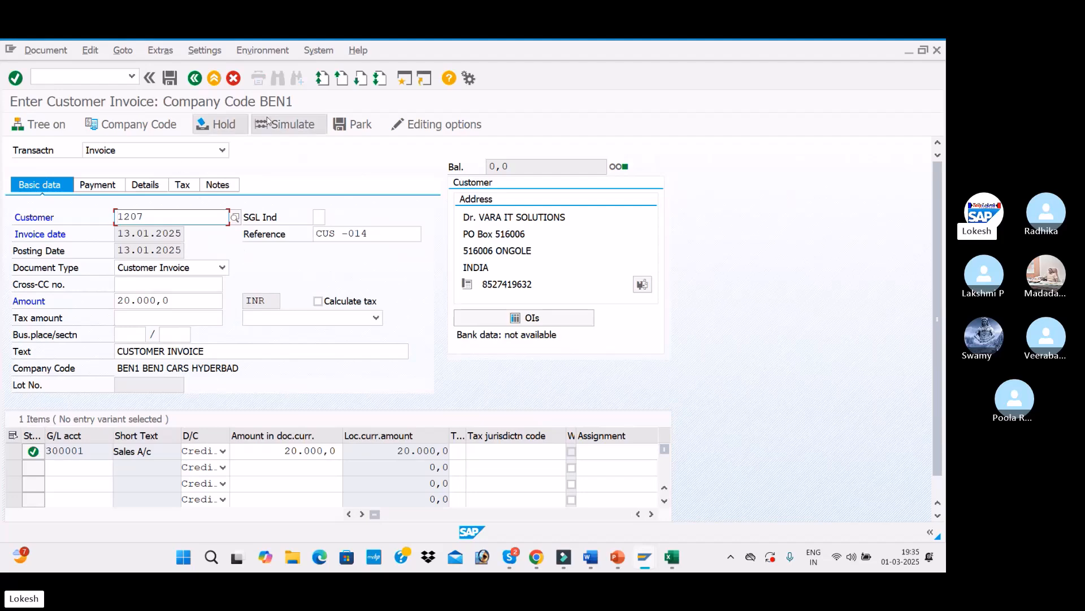
Step: Simulate and post the 20000 invoice, then refresh customer 1207's line item display
left_click(285, 124)
left_click(170, 78)
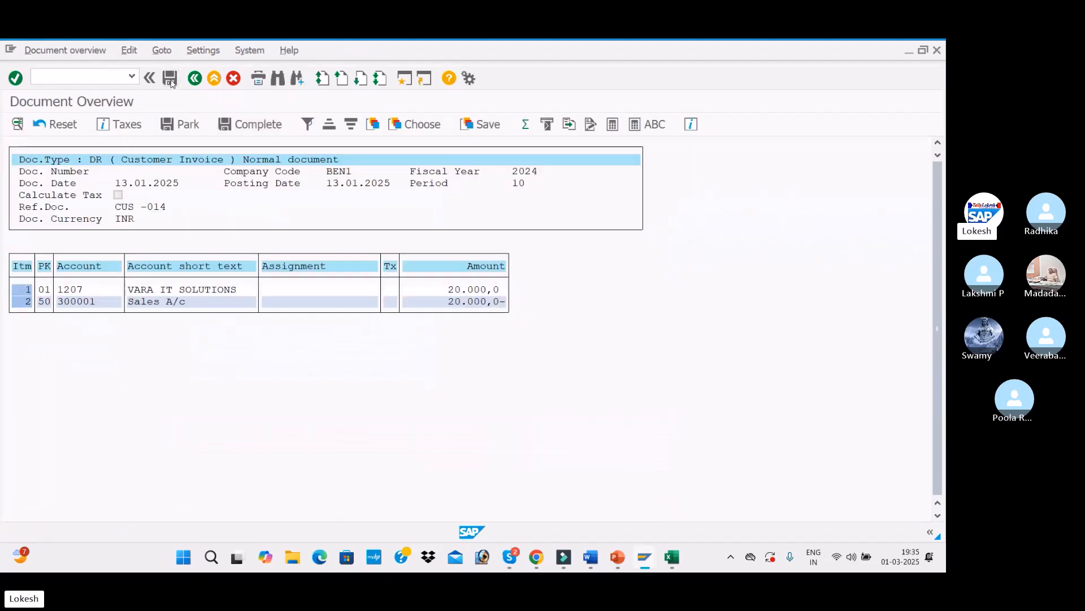
key("alt+Tab")
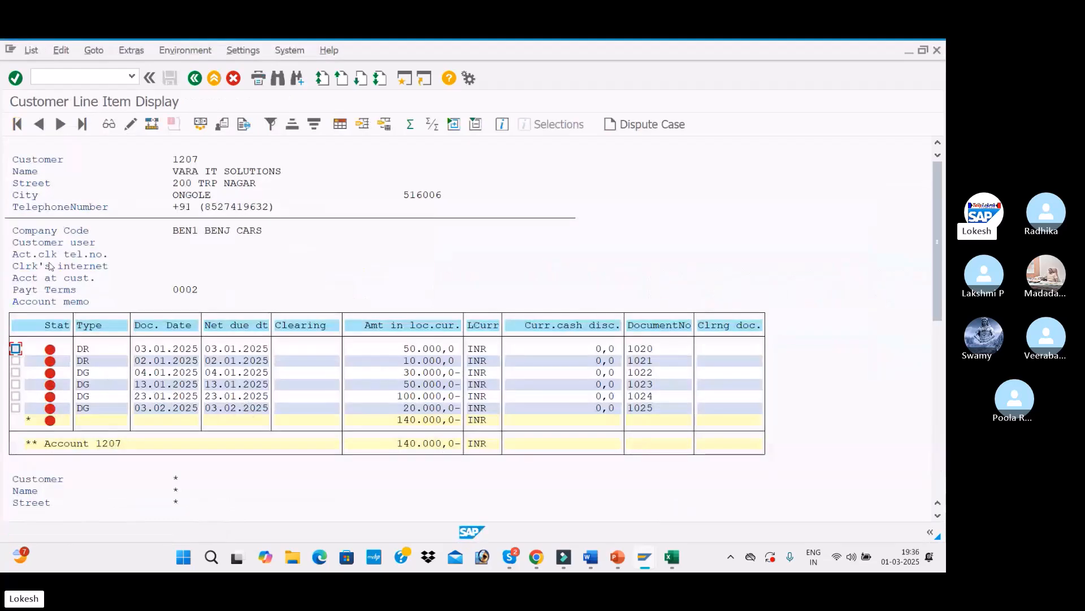
left_click(31, 50)
left_click(36, 86)
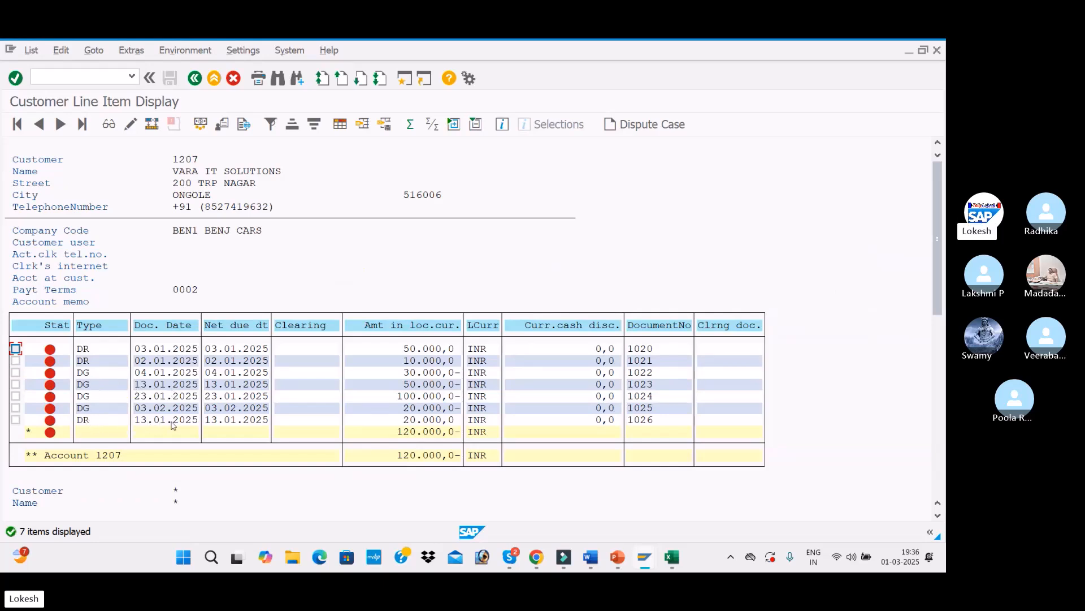
Step: Start a new customer invoice for customer 1207 with invoice date 23.01.2025
key("alt+Tab")
key("space")
left_click(139, 235)
left_click(141, 238)
left_click(141, 237)
left_click(146, 278)
Step: Set the reference to Cus -015 and the posting date to 23.01.2025
left_click(316, 234)
left_click(362, 247)
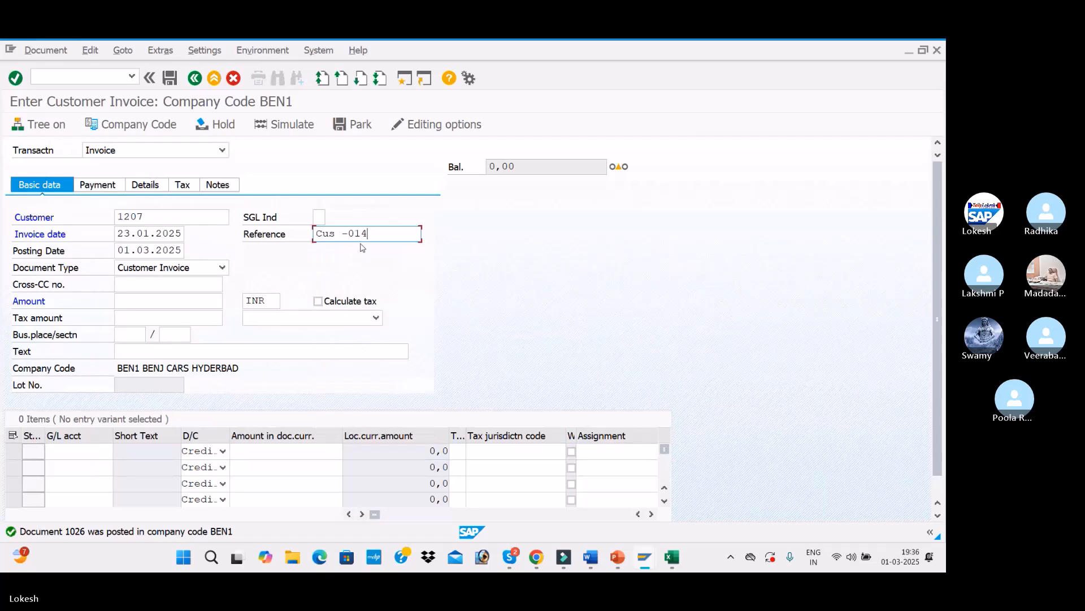
key("BackSpace")
type("5")
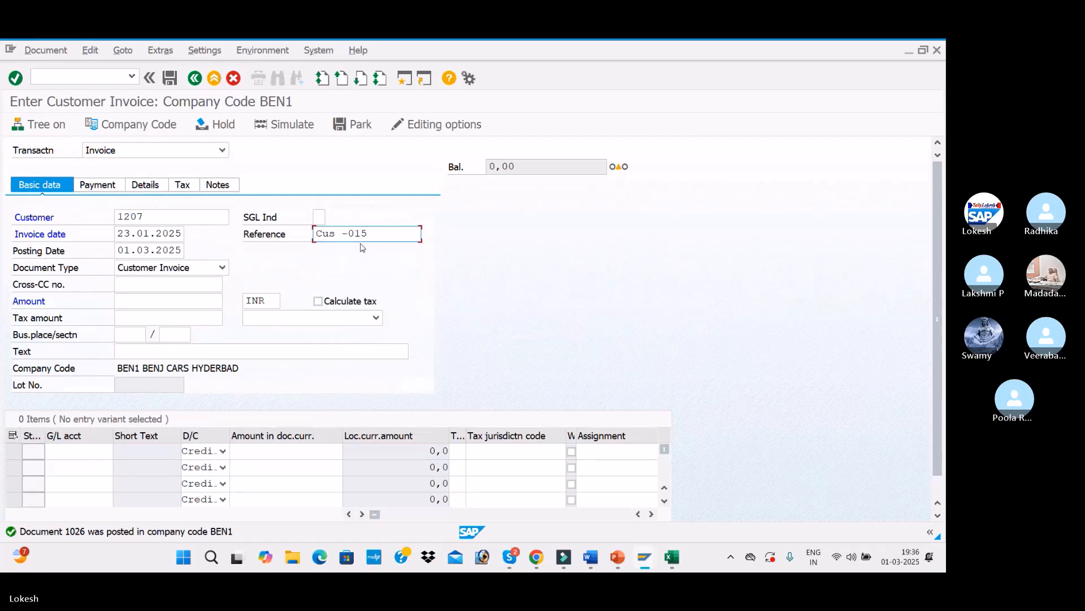
left_click(119, 253)
type("23.")
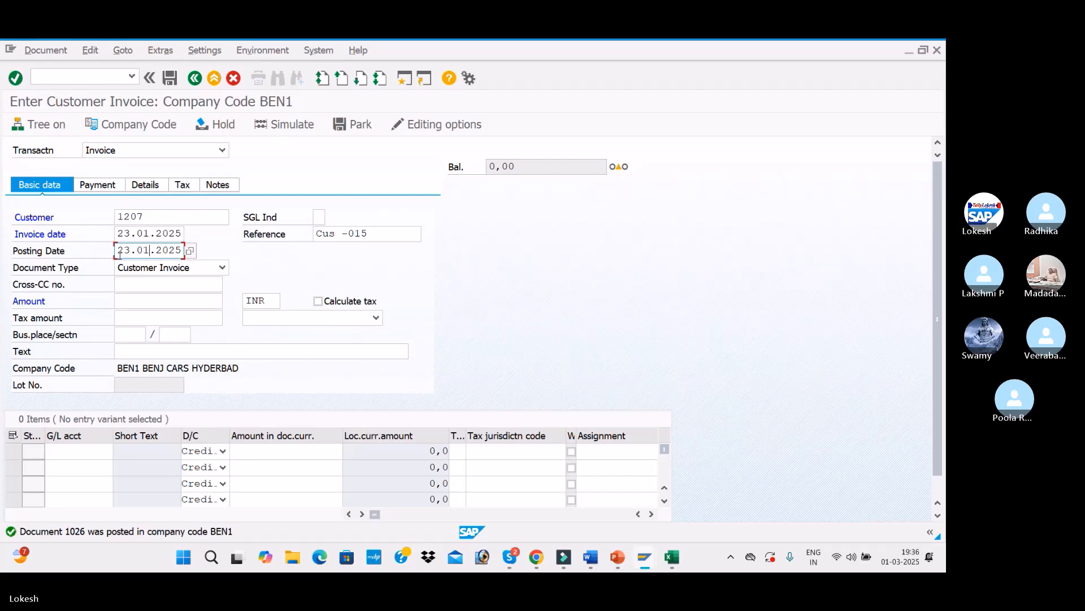
Step: Set the invoice amount to 40000 and the text to CUSTOMER INVOICE
left_click(142, 296)
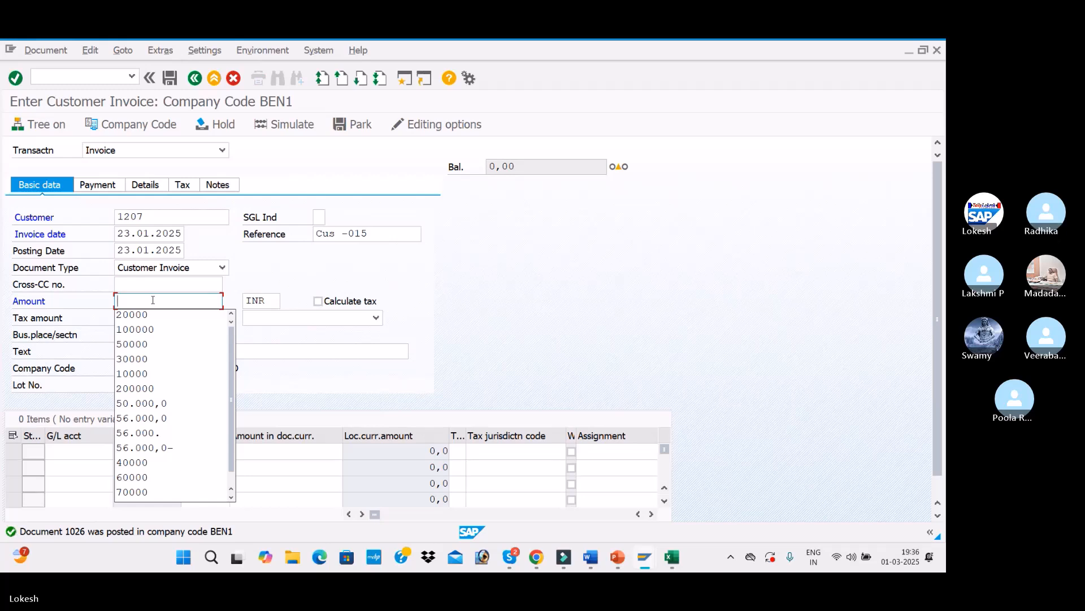
type("4000")
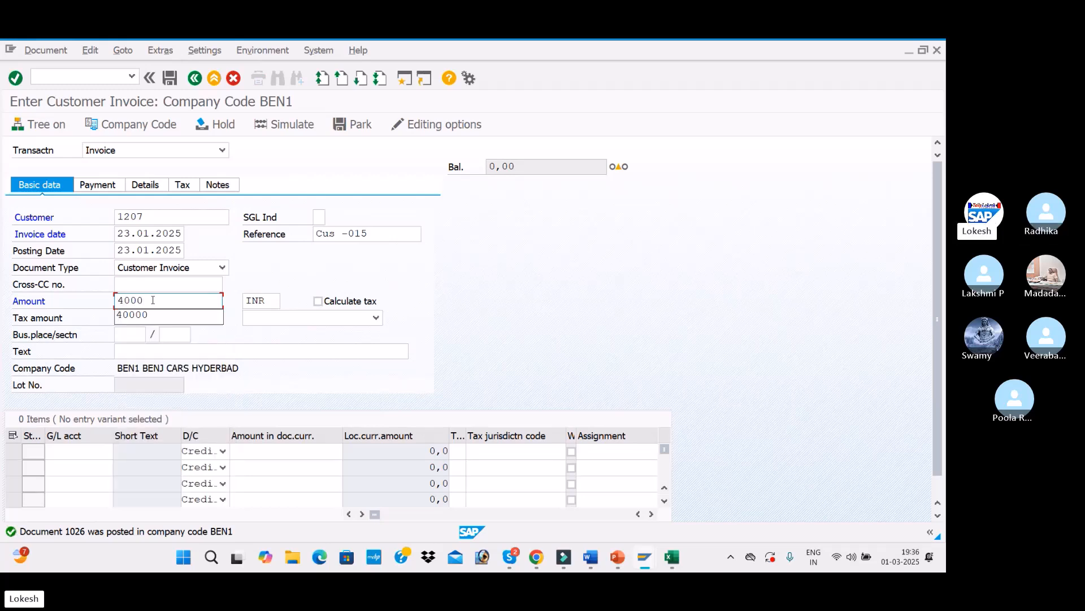
left_click(160, 316)
left_click(159, 351)
left_click(154, 367)
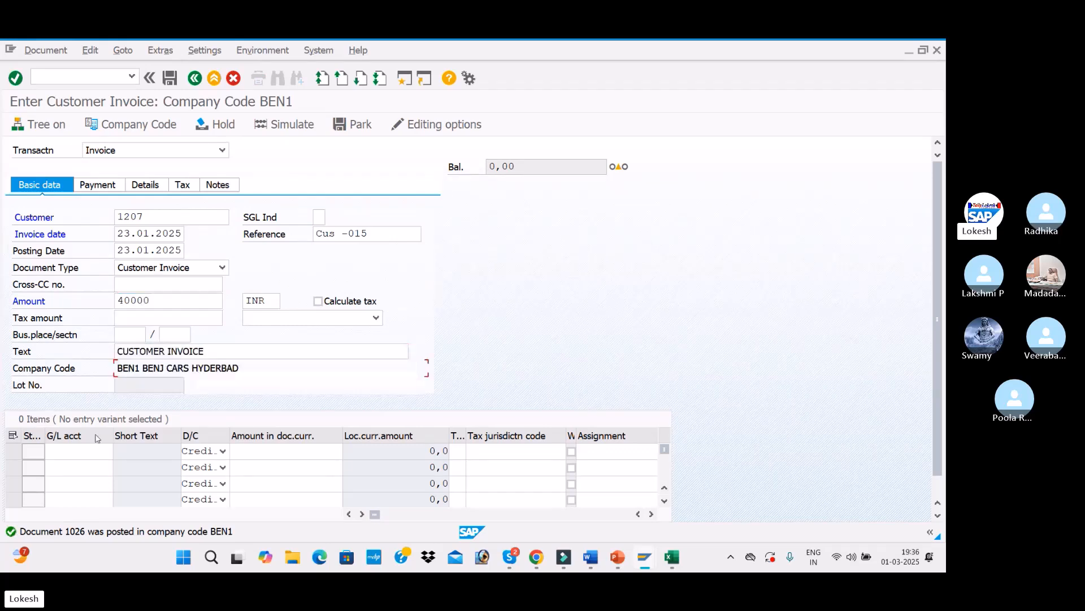
Step: Enter a line on G/L account 300001 with amount 40000, then simulate and post the invoice
left_click(79, 451)
type("300001")
left_click(279, 450)
type("4")
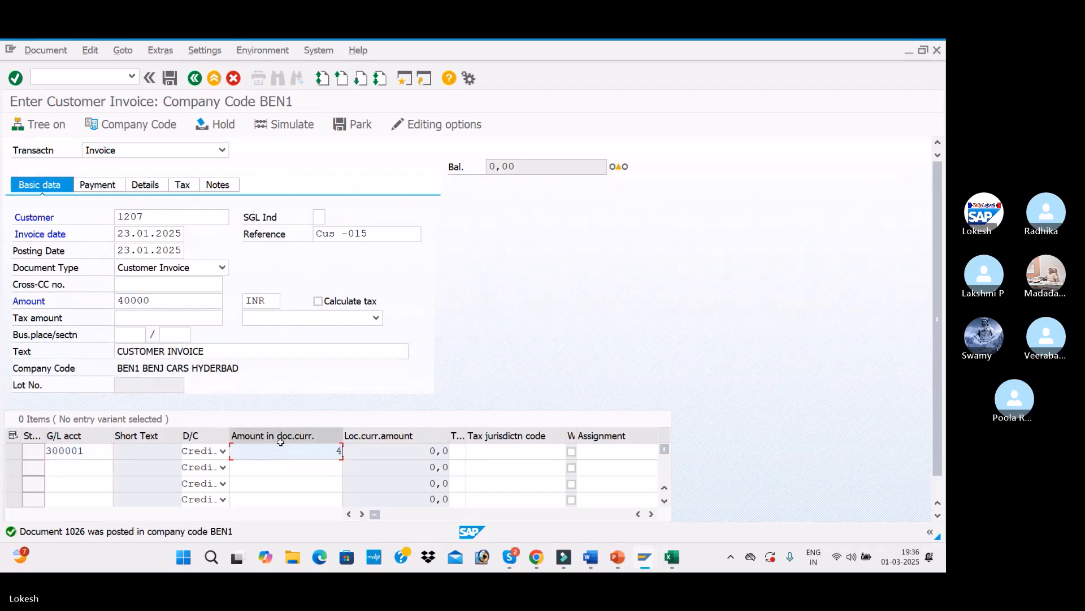
left_click(322, 465)
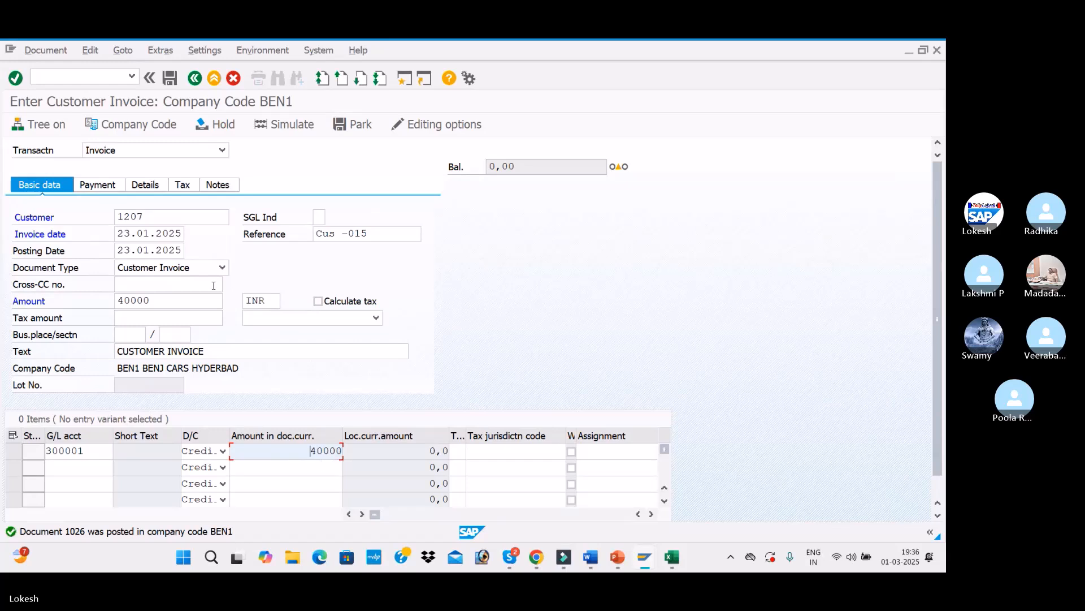
key("Return")
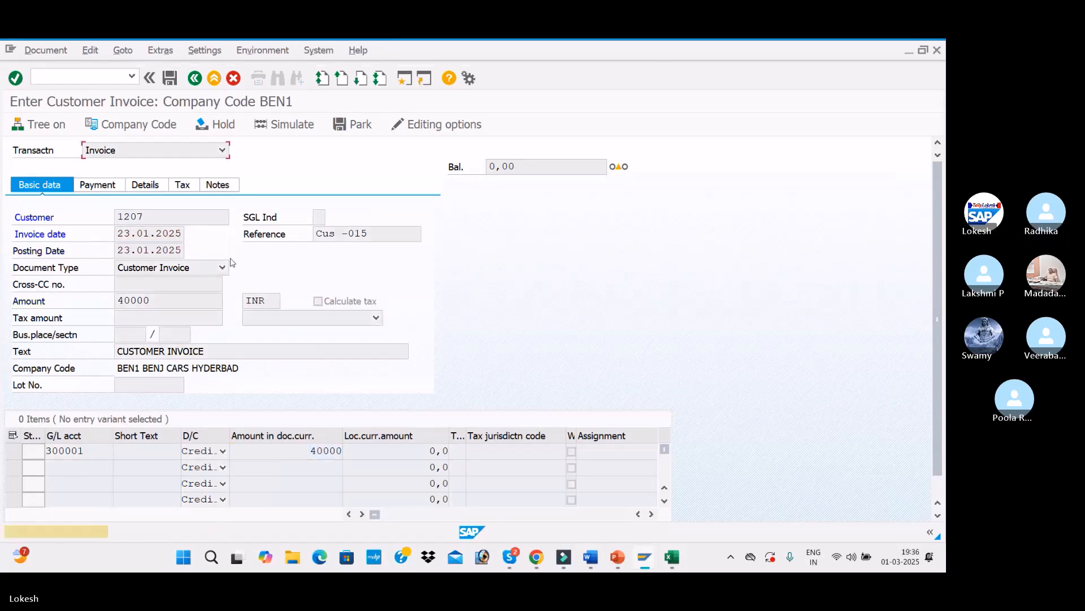
left_click(285, 124)
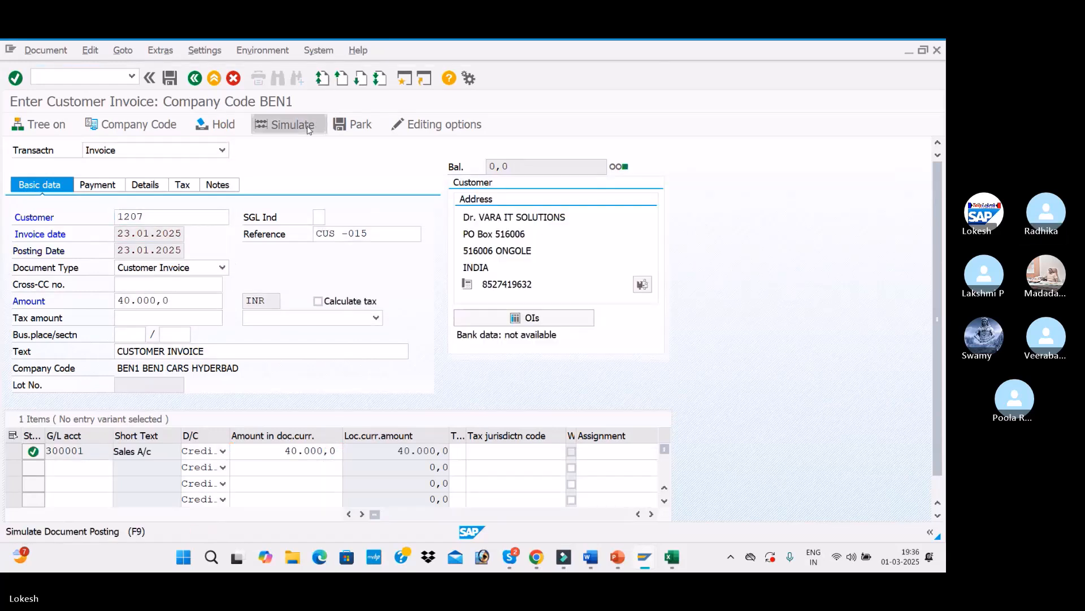
left_click(170, 78)
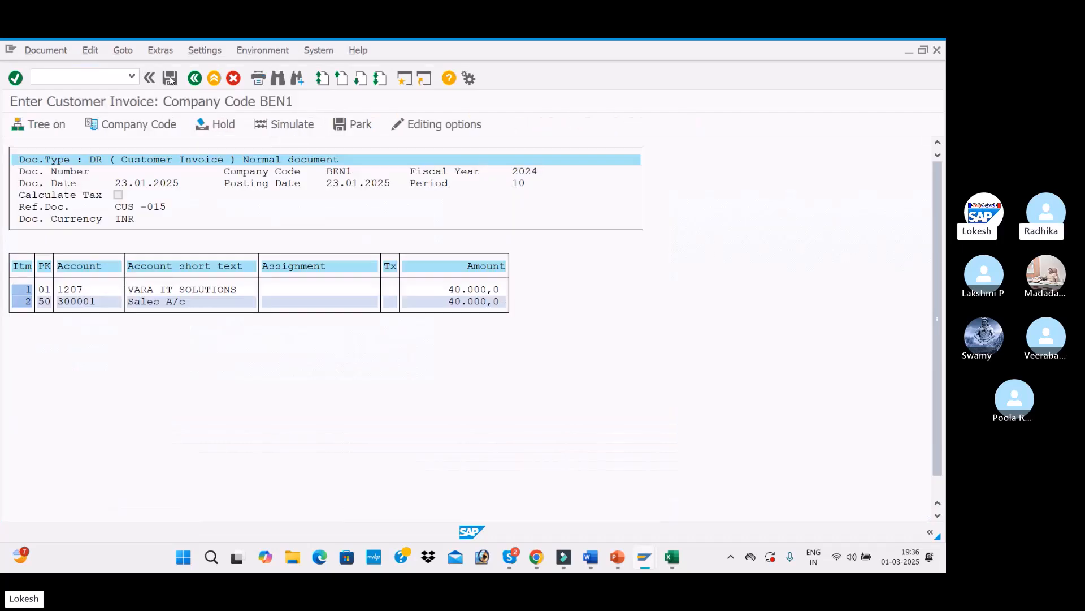
Step: Start the next customer invoice with invoice date 03.02.2025
left_click(170, 225)
left_click(160, 230)
left_click(161, 233)
left_click(152, 277)
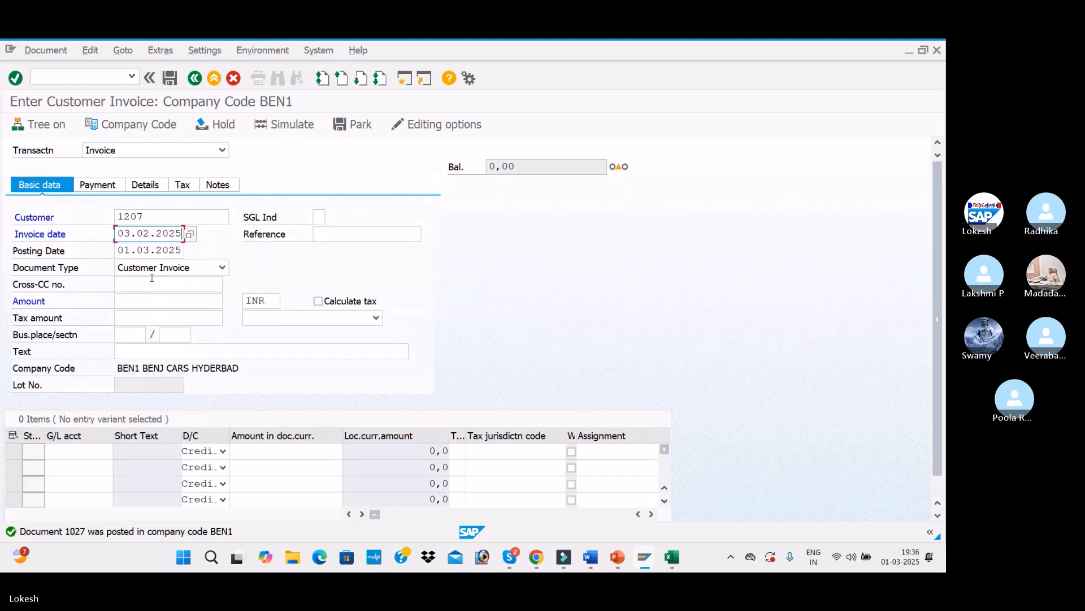
Step: Set the reference to Cus -016 and the posting date to 03.02.2025
left_click(337, 235)
left_click(340, 250)
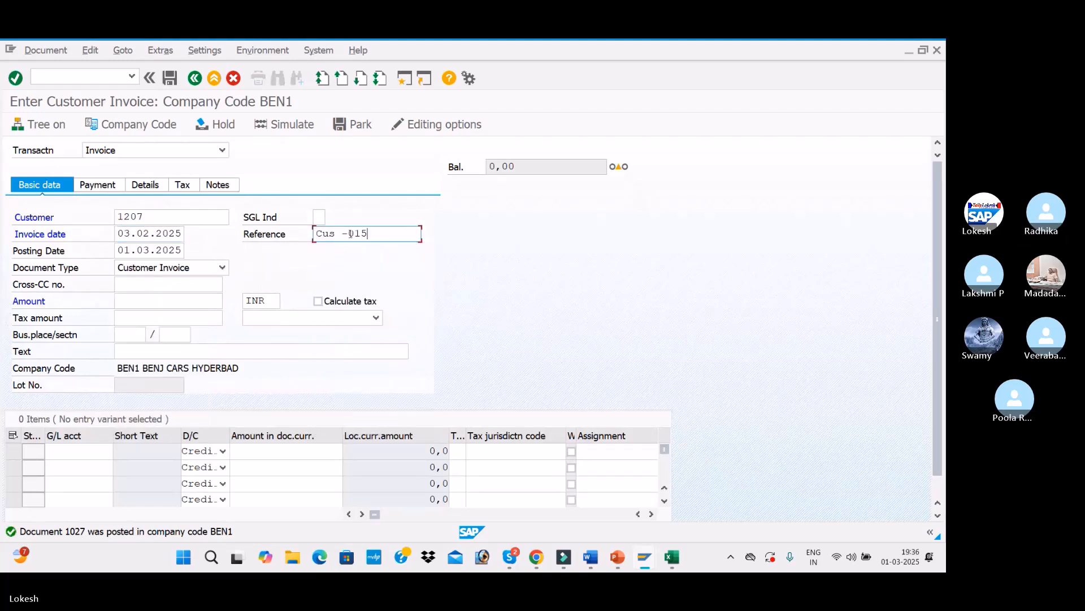
key("BackSpace")
type("6")
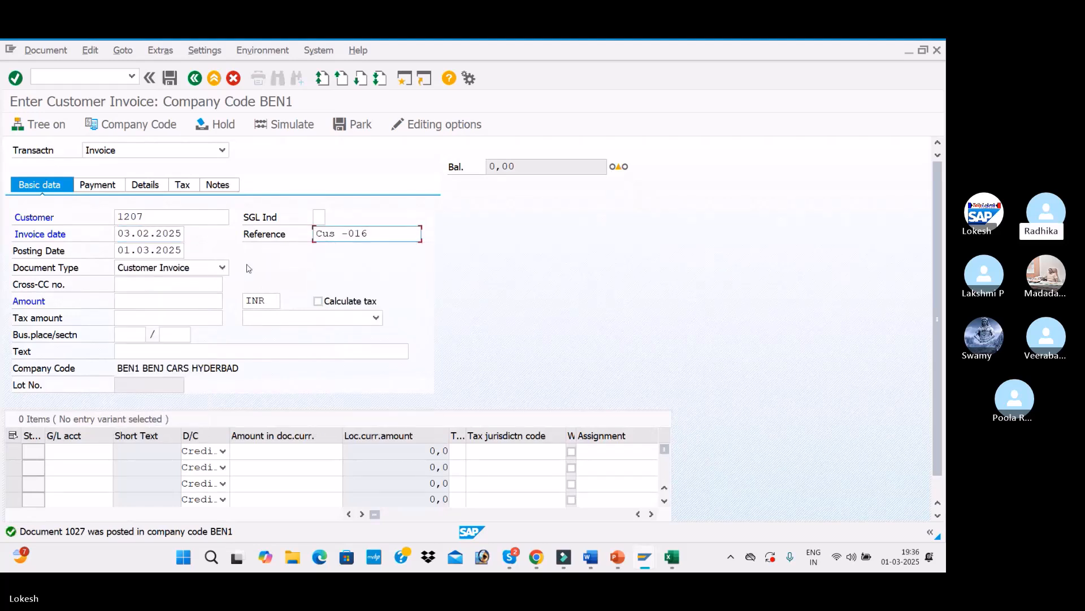
left_click(115, 246)
type("03")
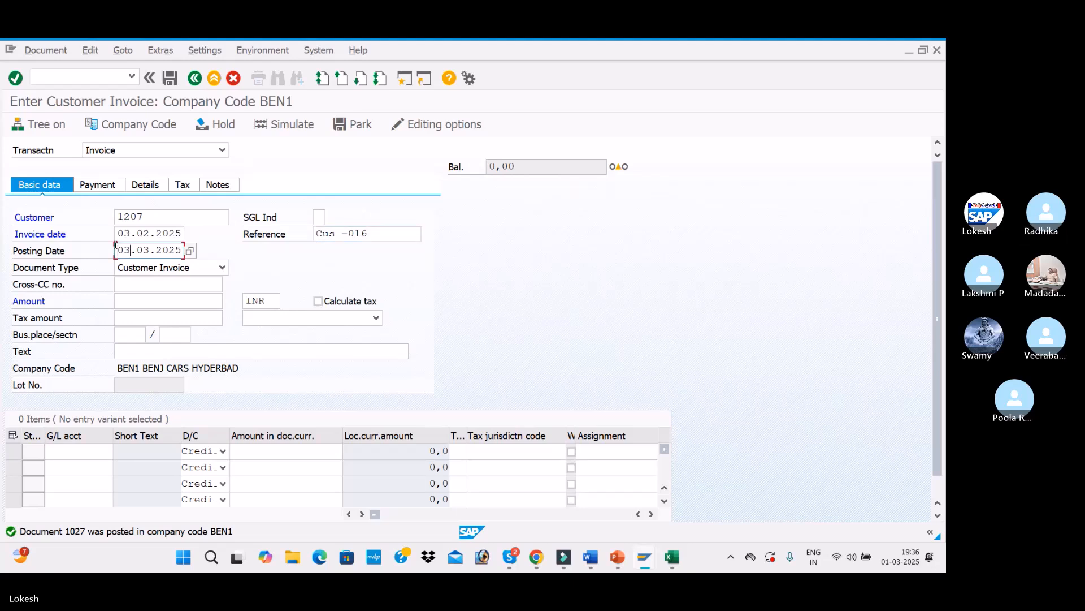
type(".02")
Step: Set the invoice amount to 30000 and the text to CUSTOMER INVOICE
left_click(137, 300)
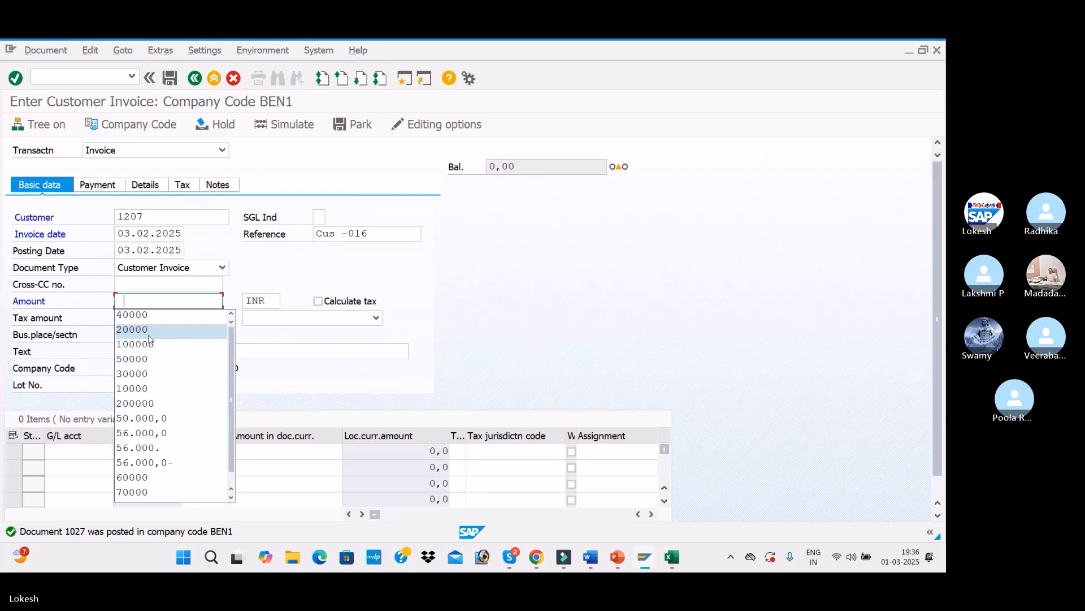
left_click(149, 373)
left_click(145, 351)
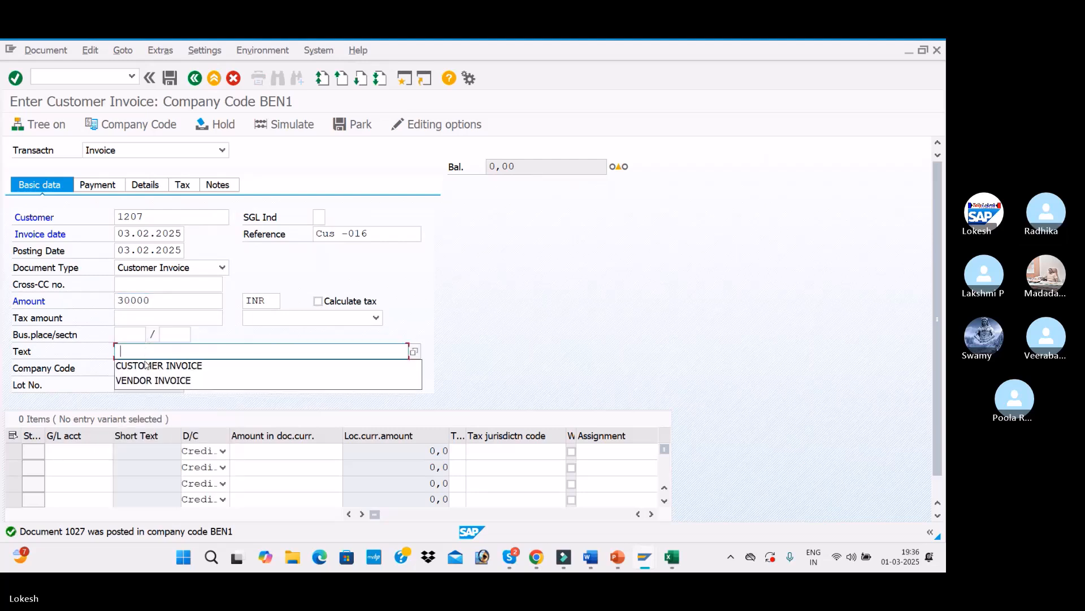
left_click(146, 366)
Step: Enter a line on G/L account 300001 with amount 30000, then simulate and post the invoice
left_click(79, 450)
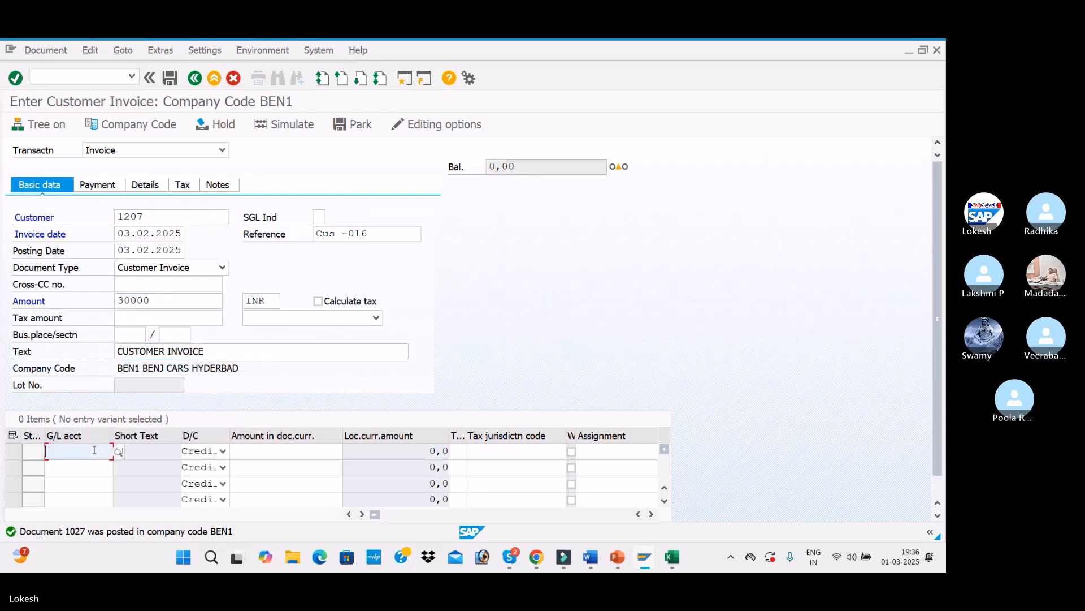
left_click(97, 350)
left_click(278, 451)
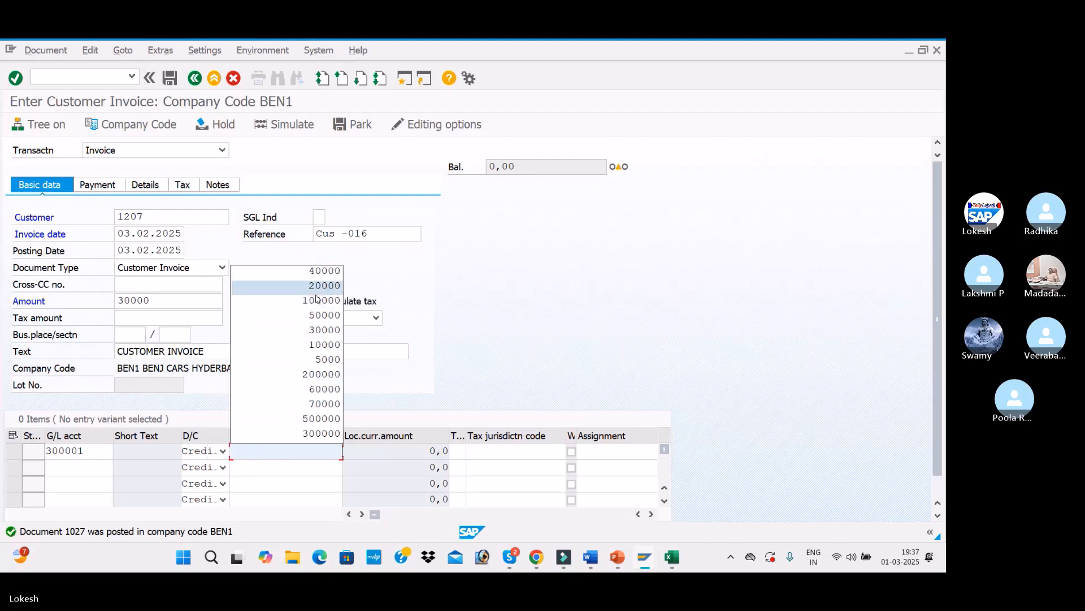
left_click(319, 336)
key("Return")
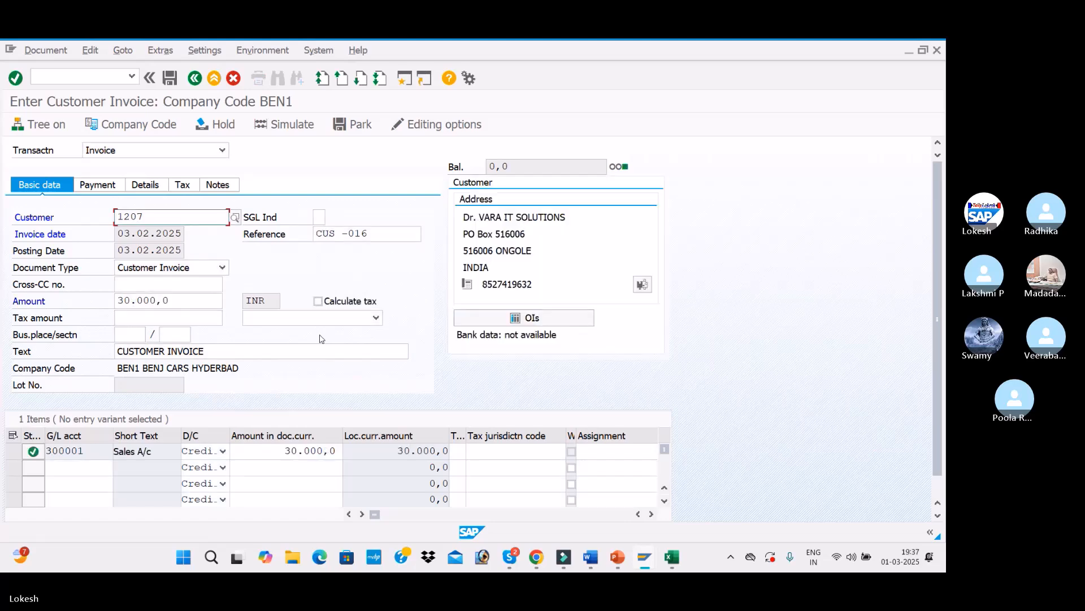
left_click(285, 124)
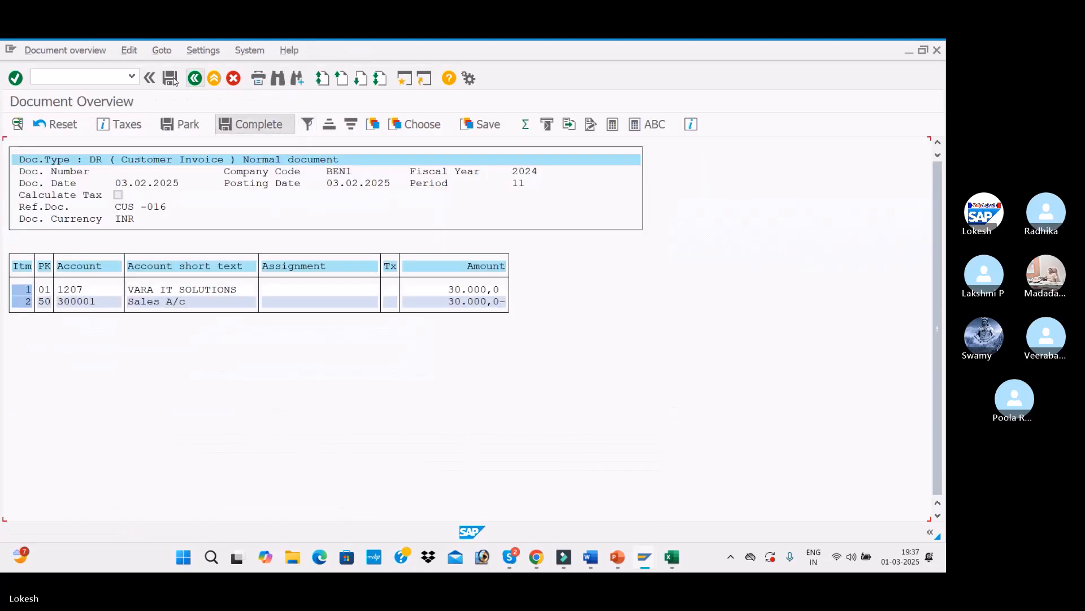
left_click(170, 78)
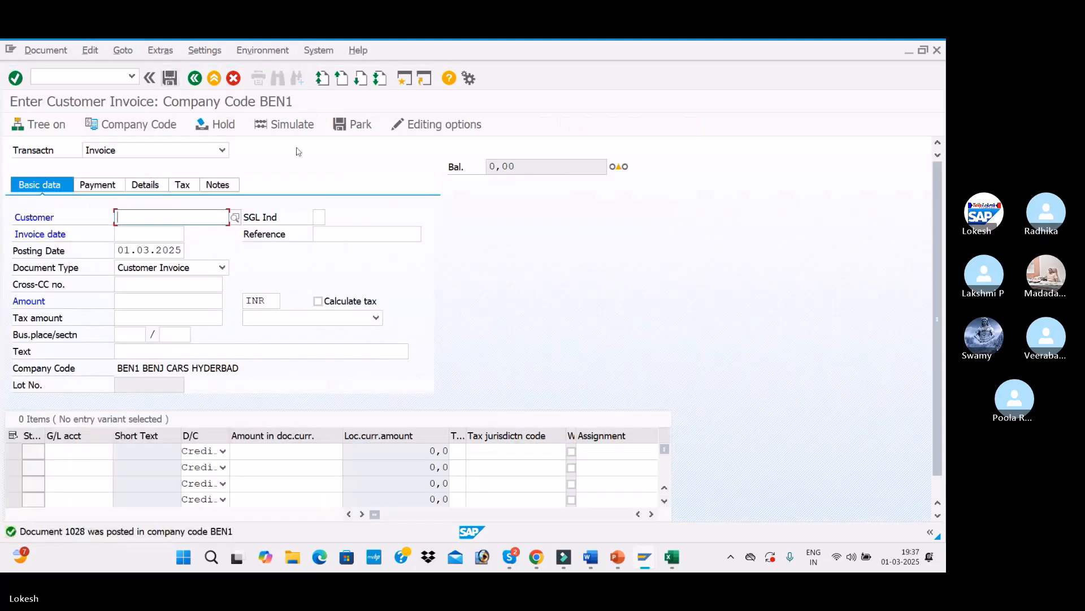
Step: Refresh customer 1207's line item display to review the posted documents
key("alt+Tab")
left_click(32, 49)
left_click(54, 81)
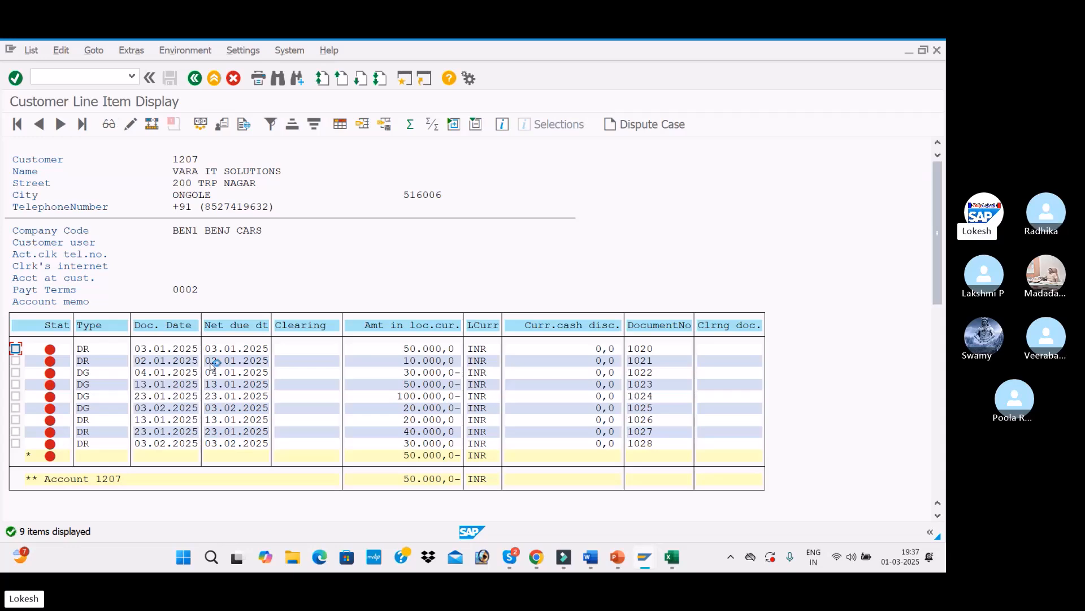
key("alt+Tab")
key("alt+Tab")
key("alt+Tab")
key("alt+Tab")
key("alt+Tab")
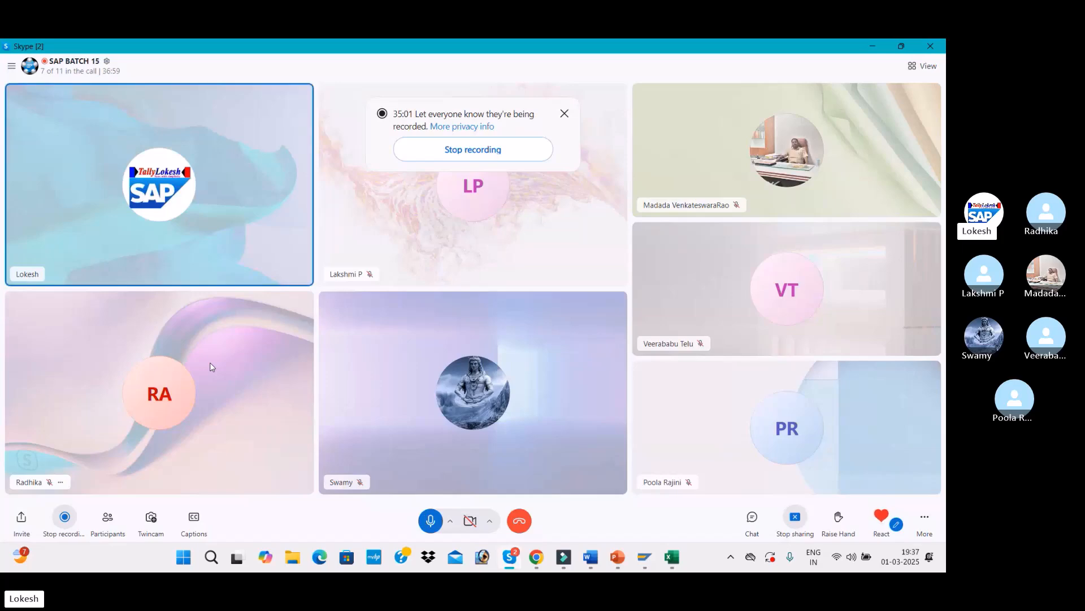
key("alt+Tab")
key("alt+Tab")
key("alt+Tab")
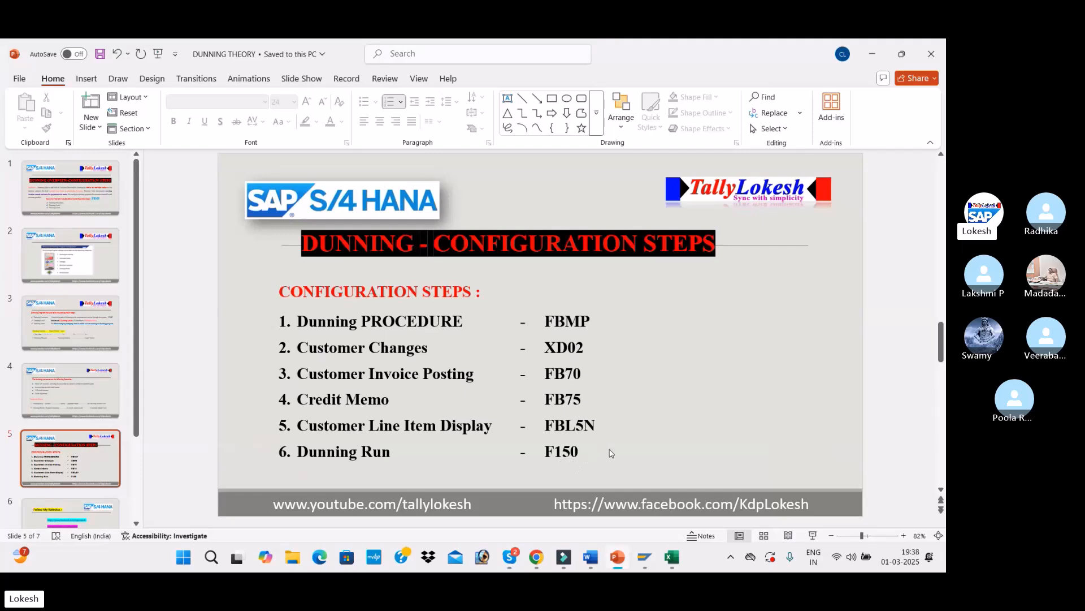
key("alt+Tab")
key("alt+Tab")
key("alt+Tab")
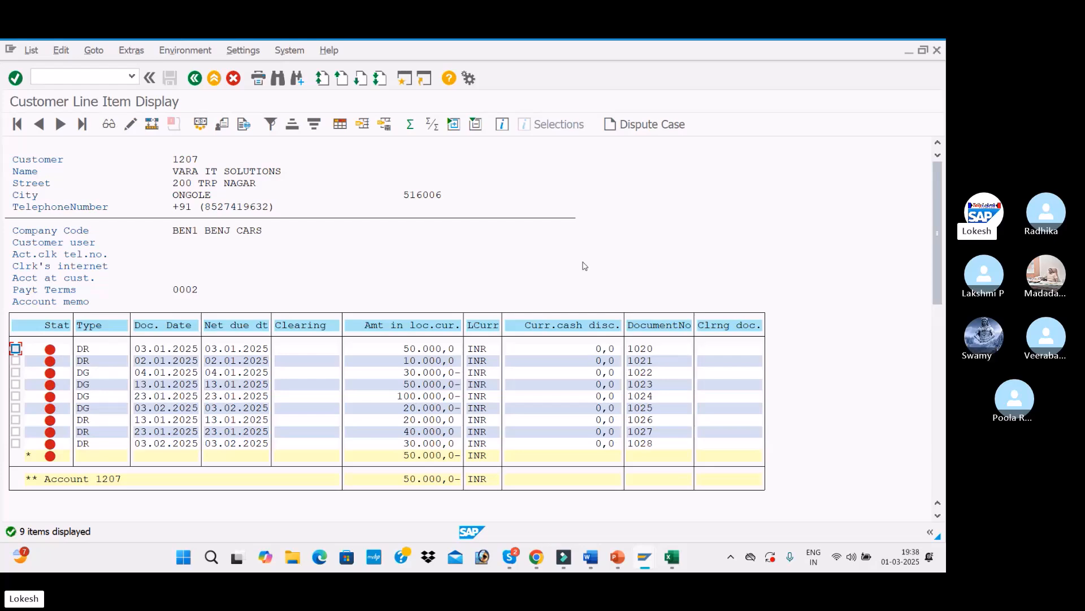
key("alt+Tab")
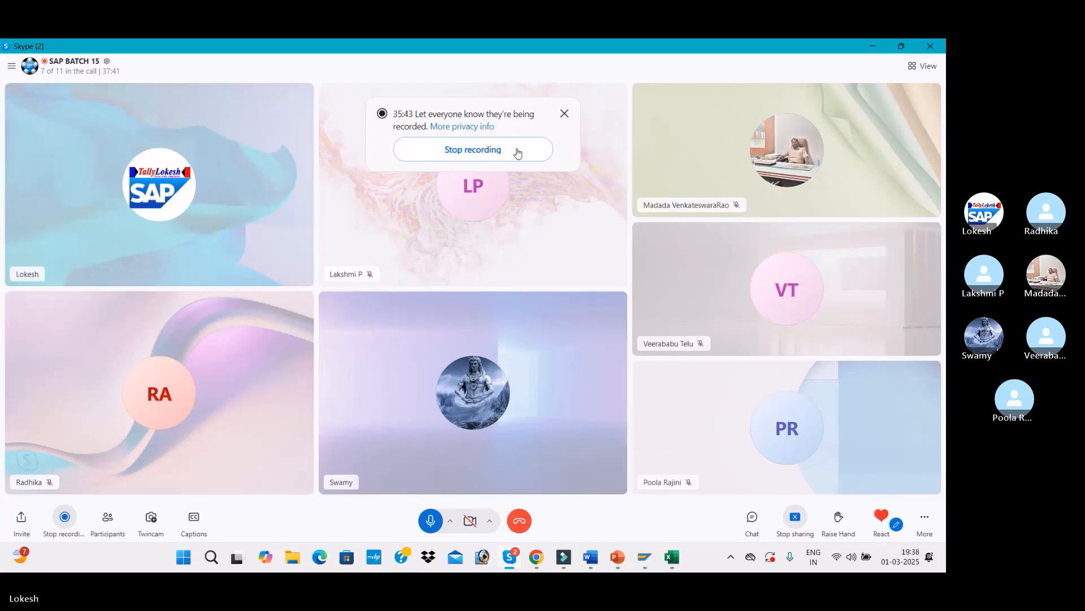
left_click(564, 114)
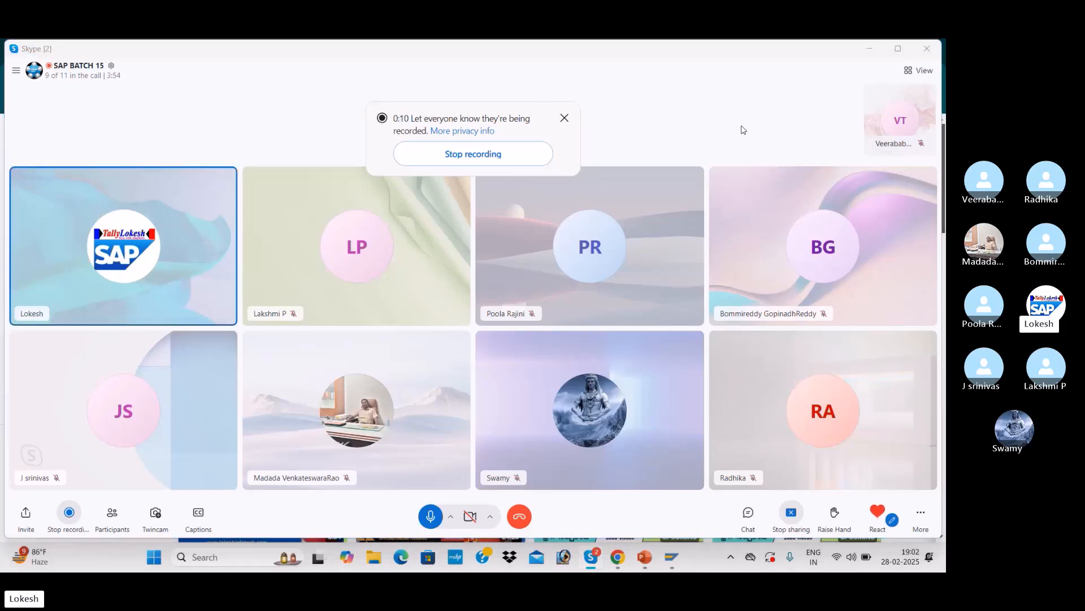
key("alt+Tab")
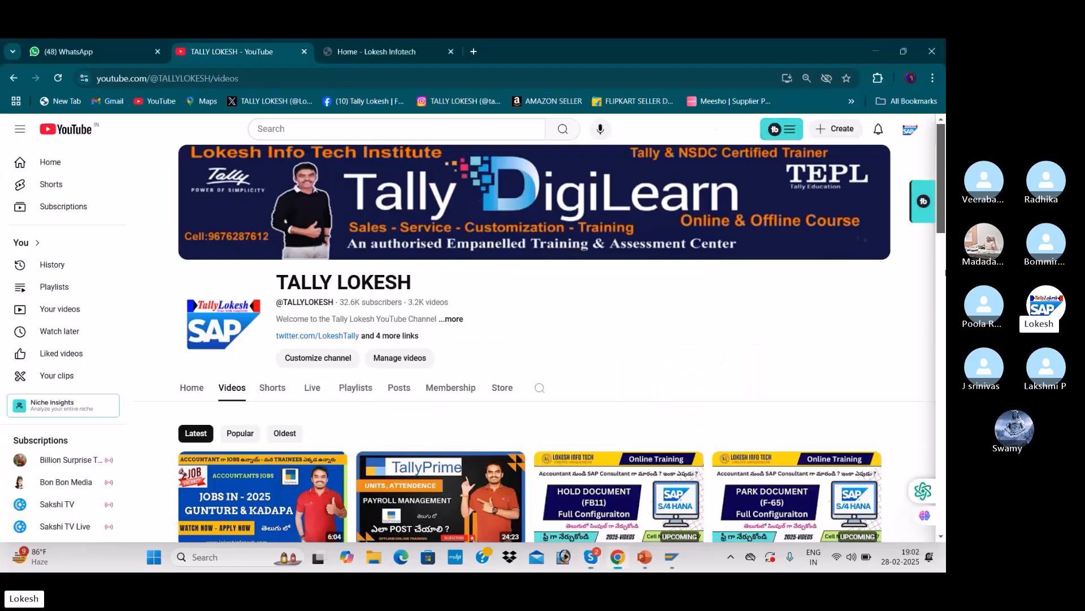
scroll(417, 277, "down", 1)
scroll(506, 223, "down", 3)
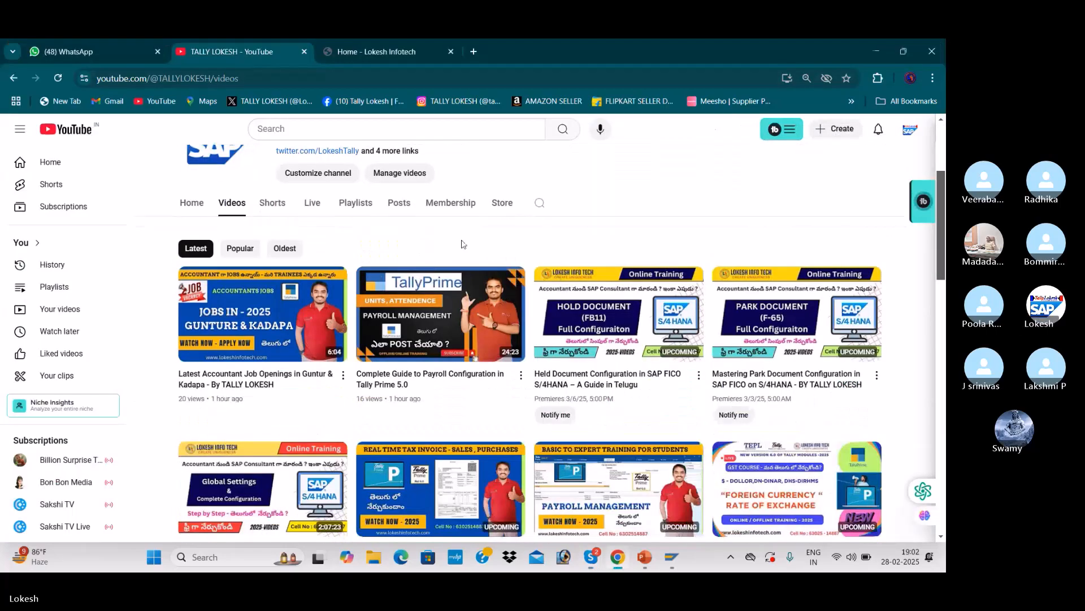
scroll(509, 224, "down", 2)
scroll(511, 223, "up", 5)
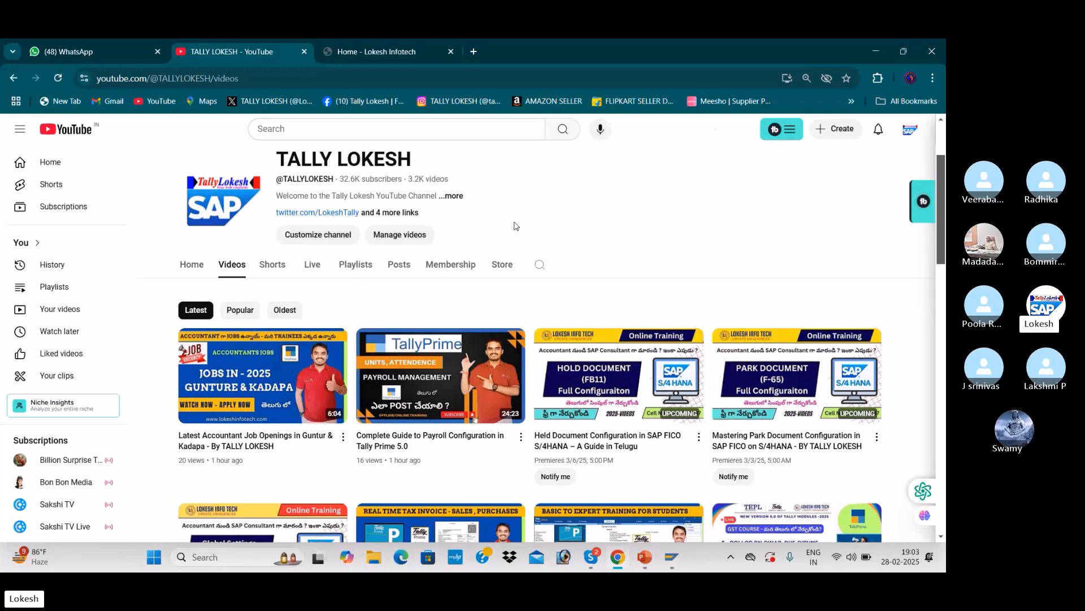
scroll(514, 226, "down", 2)
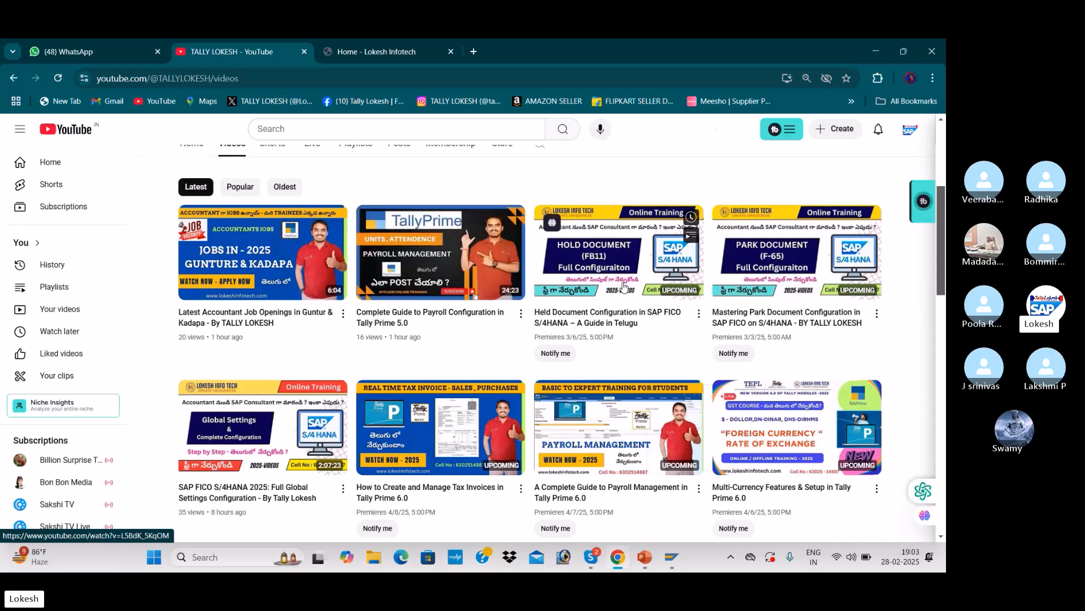
scroll(623, 314, "down", 1)
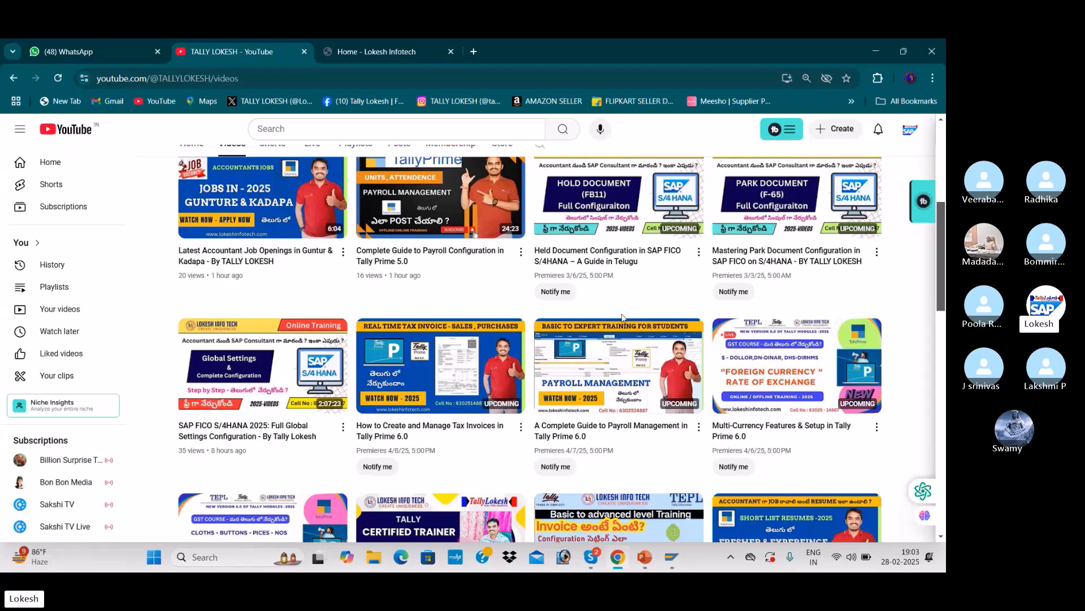
scroll(621, 317, "up", 5)
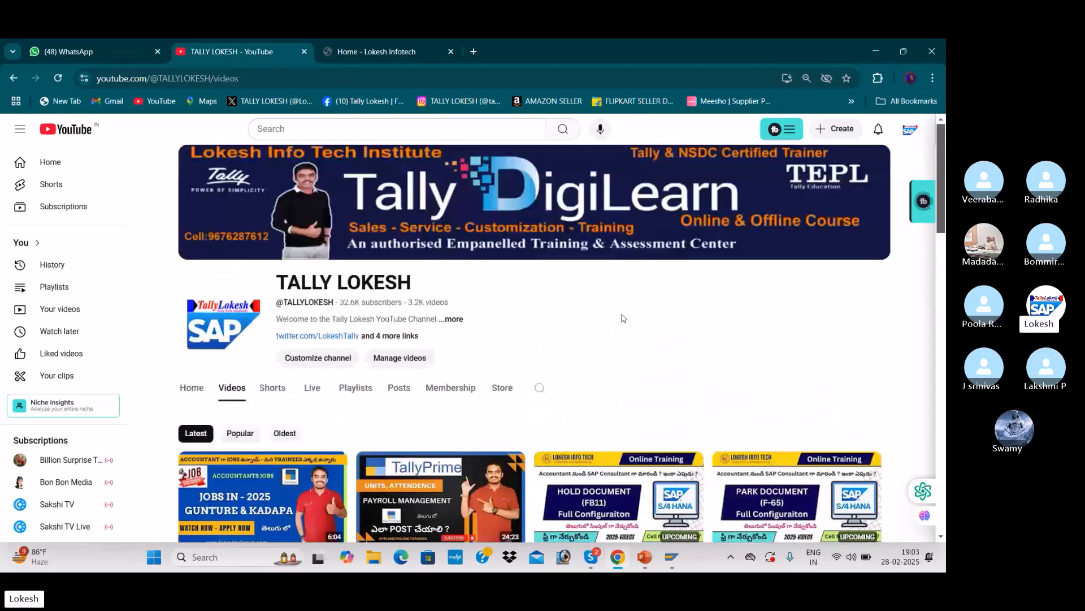
scroll(622, 317, "down", 3)
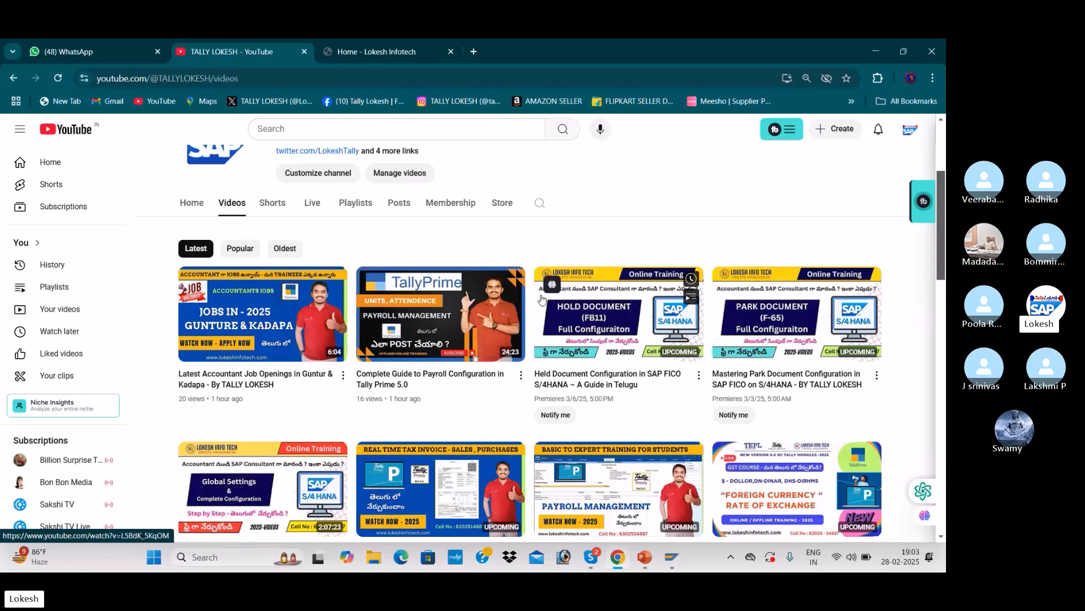
scroll(542, 301, "up", 3)
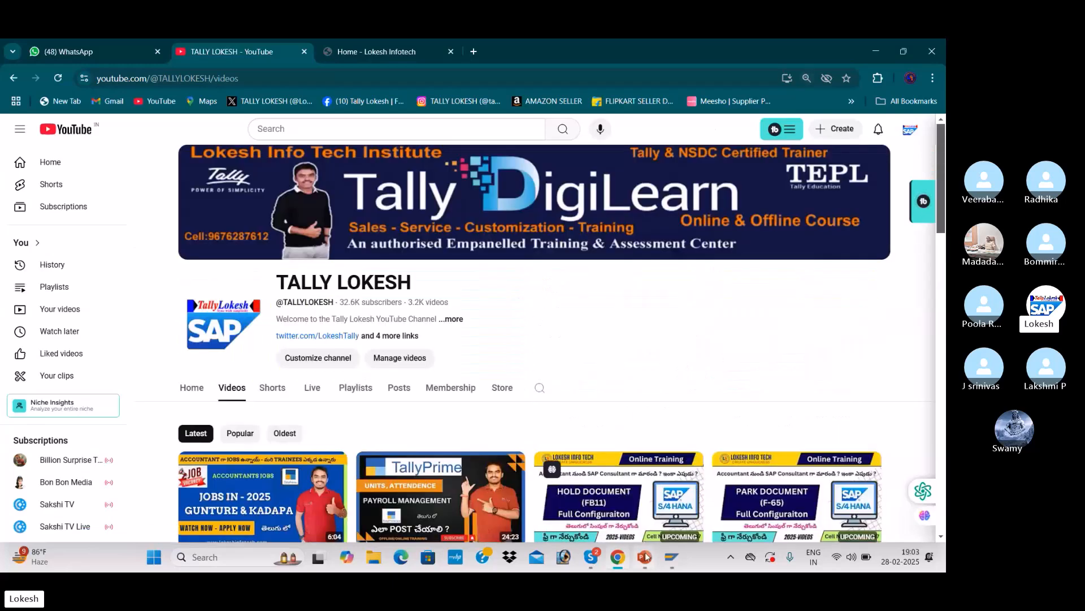
Step: Switch to PowerPoint and bring up the Deletion and Block presentation window
mouse_move(645, 557)
left_click(631, 512)
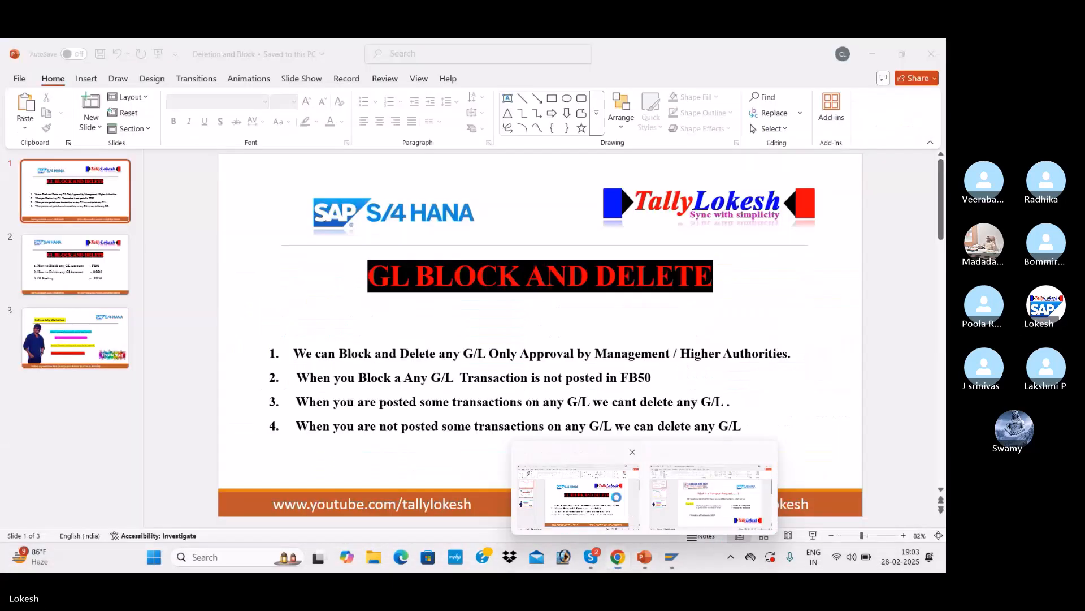
left_click(813, 536)
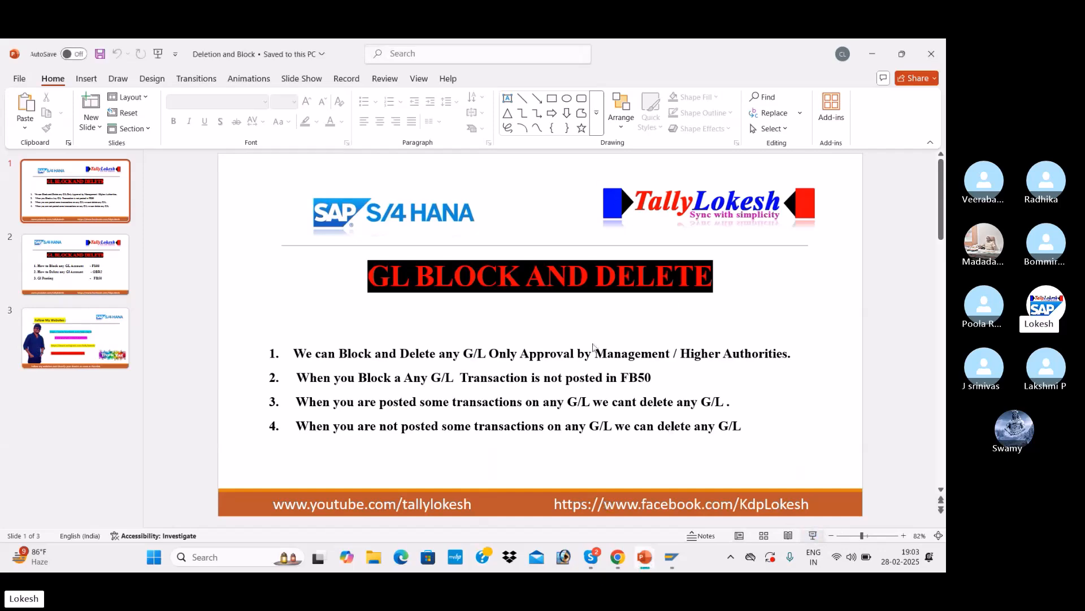
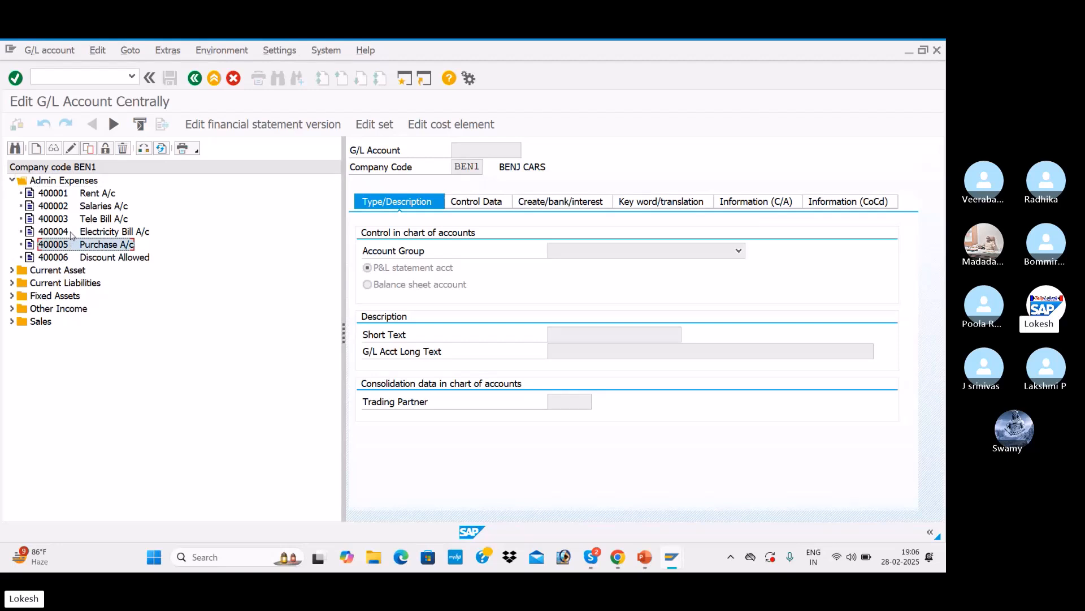
Step: Display G/L account 400001 Rent A/c under Admin Expenses in company code BEN1
left_click(64, 223)
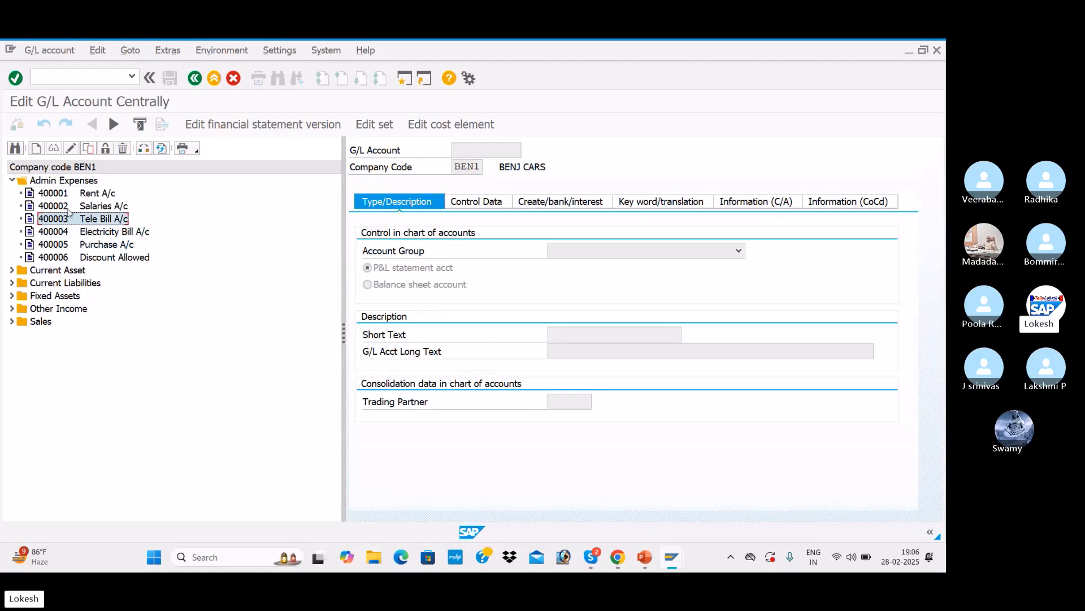
left_click(68, 208)
left_click(62, 196)
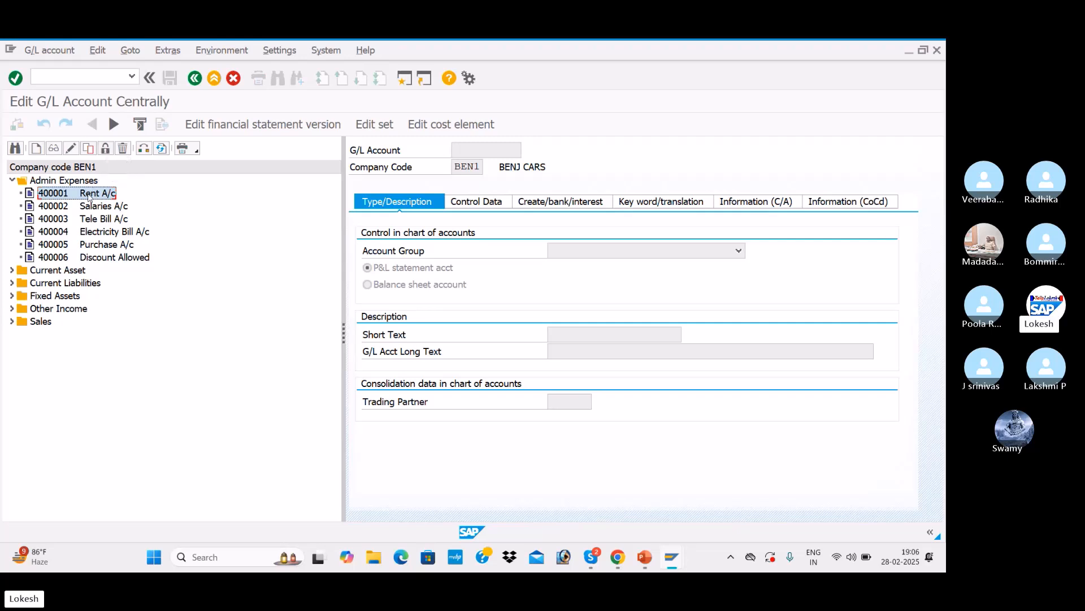
right_click(89, 195)
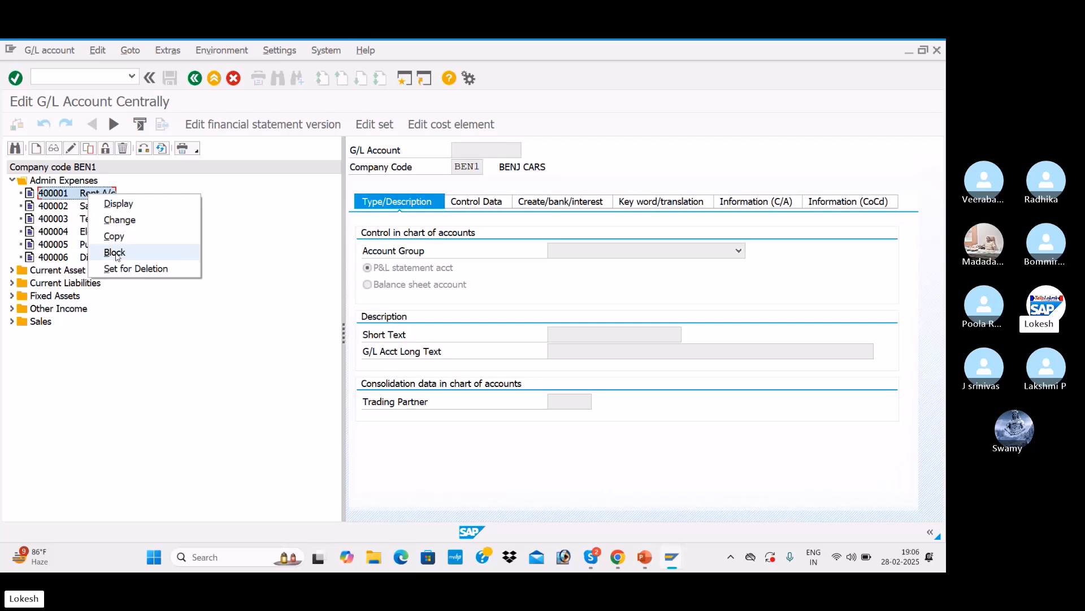
left_click(166, 187)
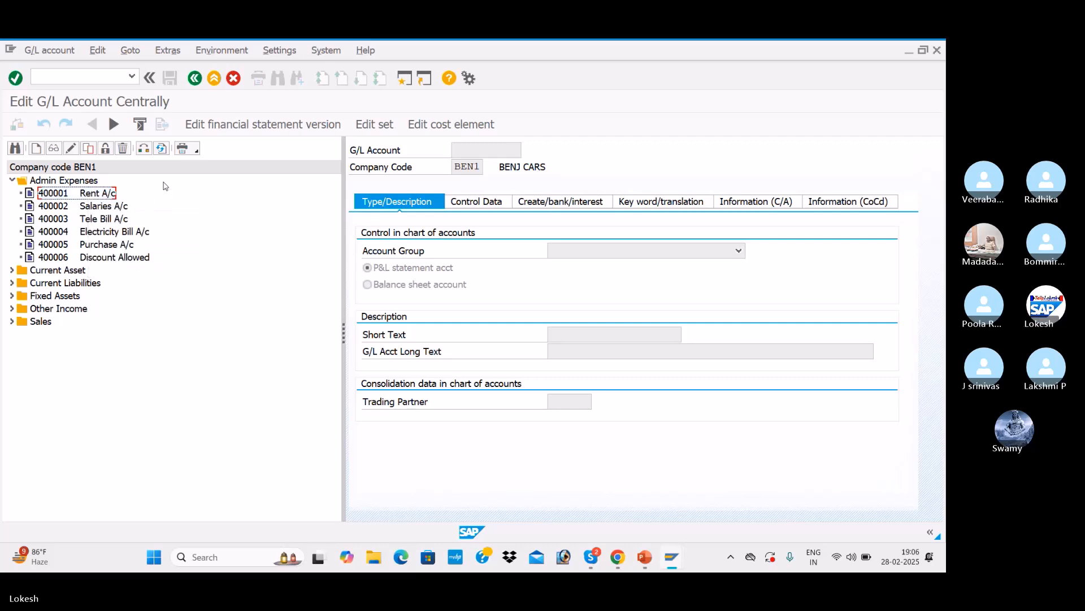
double_click(94, 195)
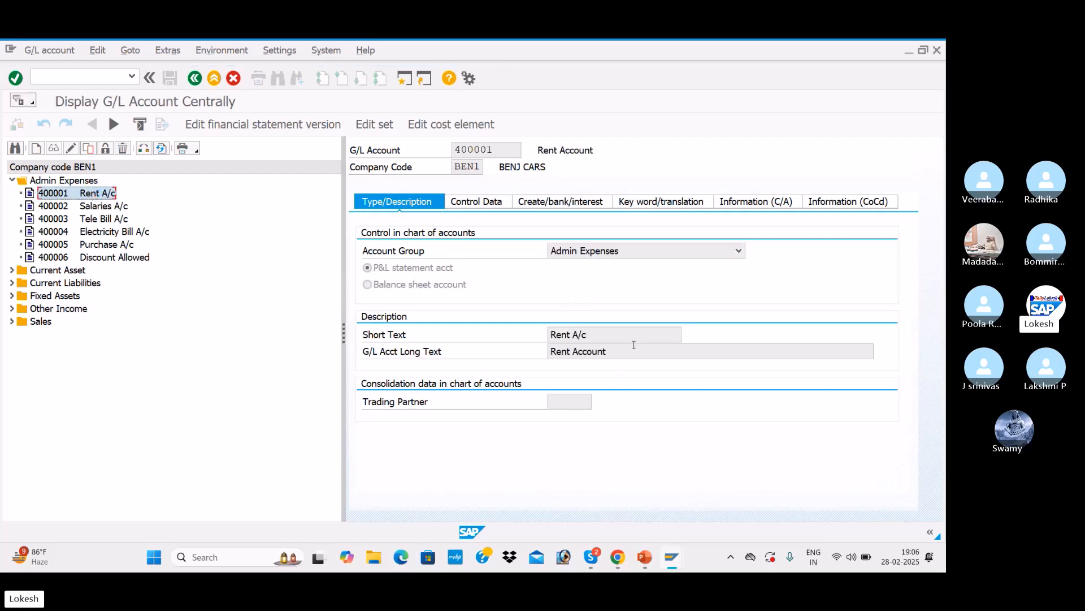
Step: Block G/L account 400001 for posting in the chart of accounts and save
right_click(91, 194)
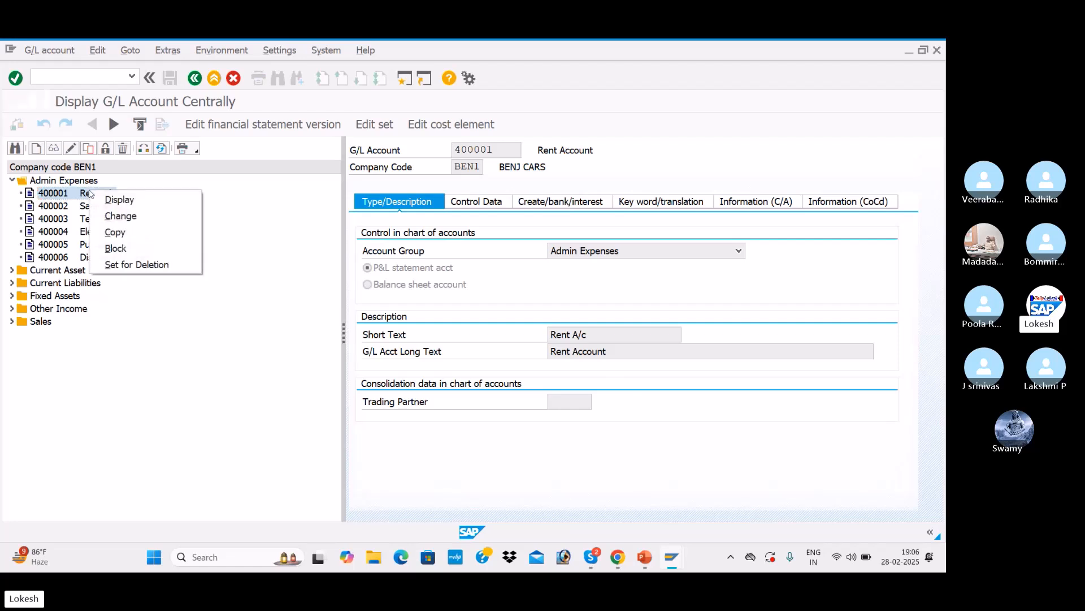
left_click(116, 248)
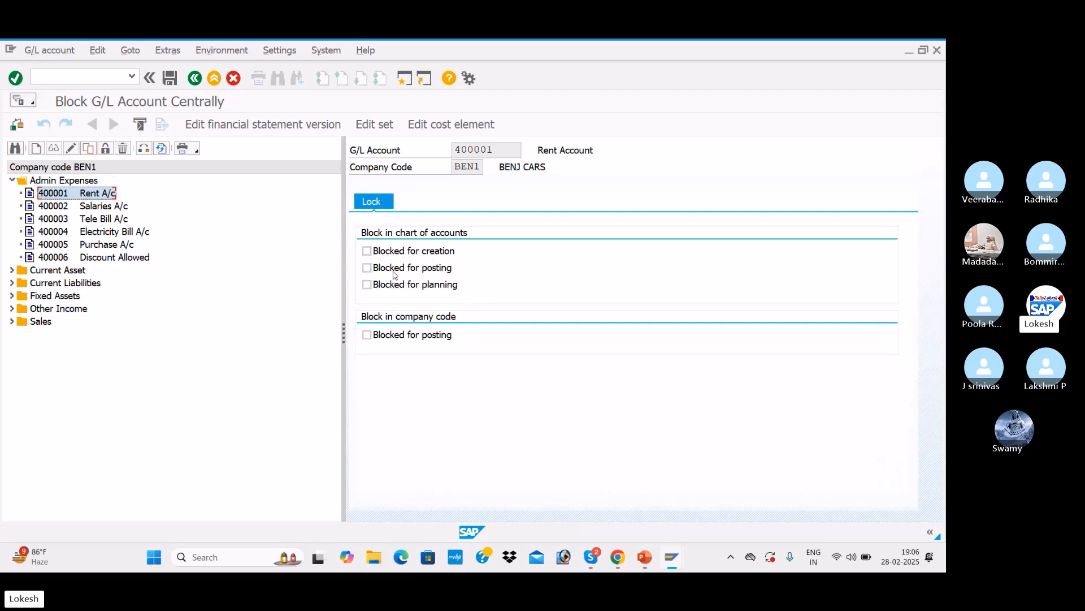
left_click(372, 272)
left_click(171, 78)
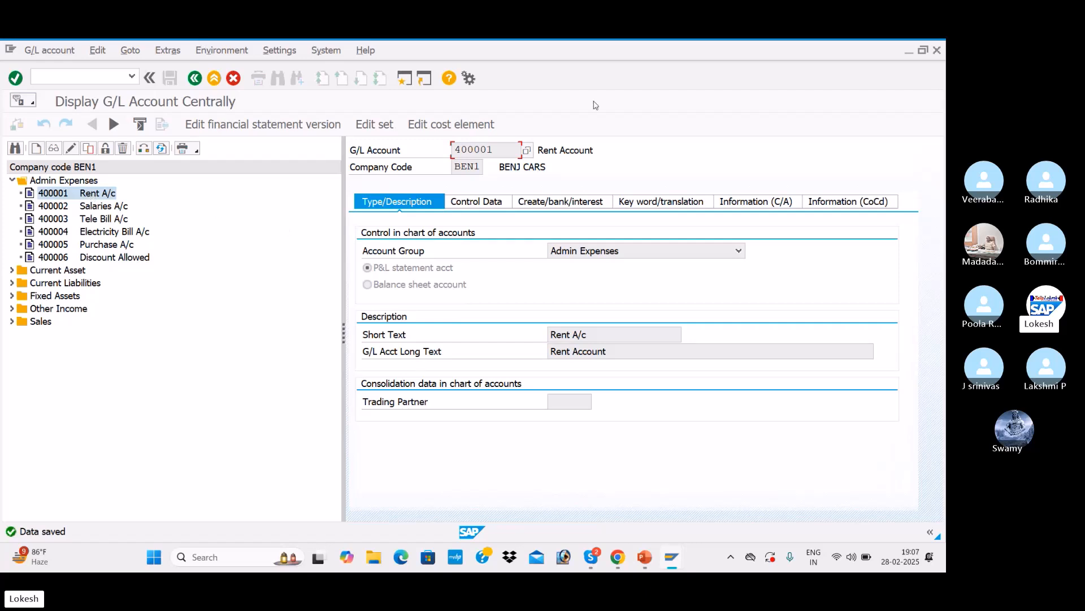
Step: Open transaction FB50 to enter a G/L account document
left_click(405, 81)
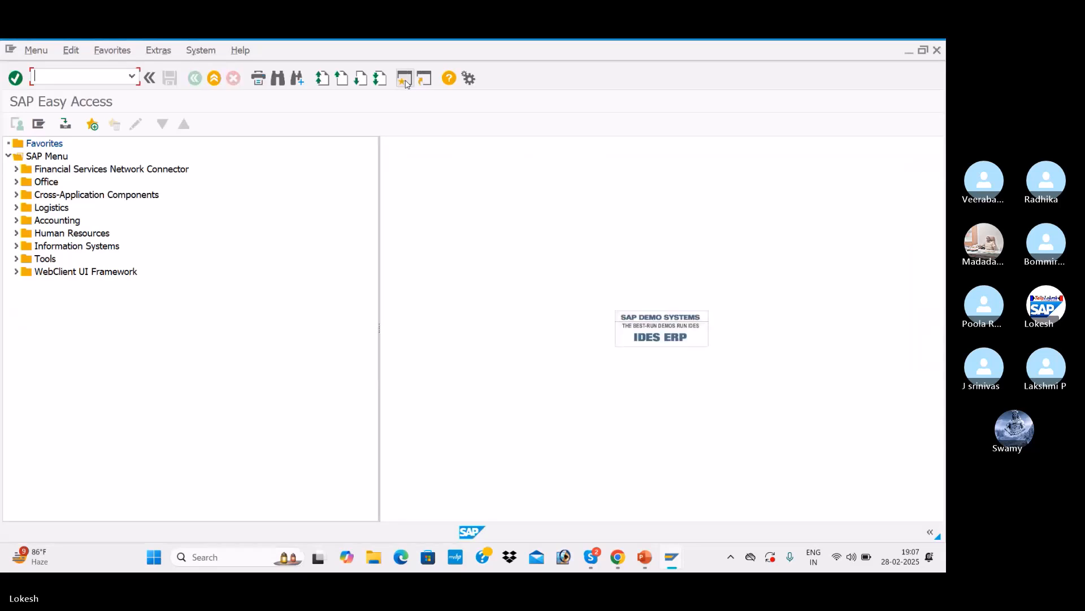
type("FB50")
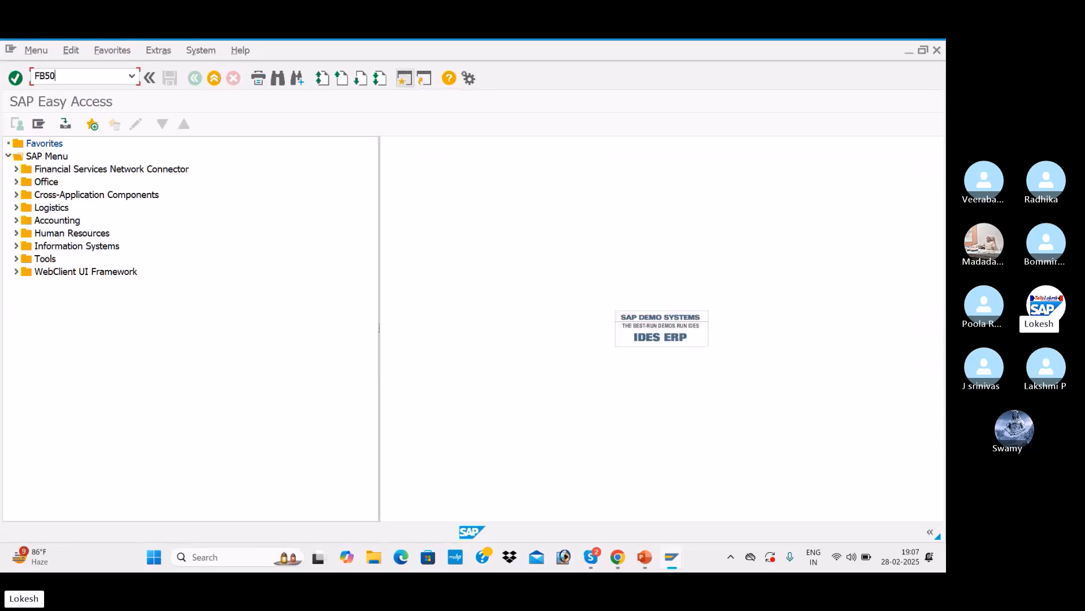
key("Return")
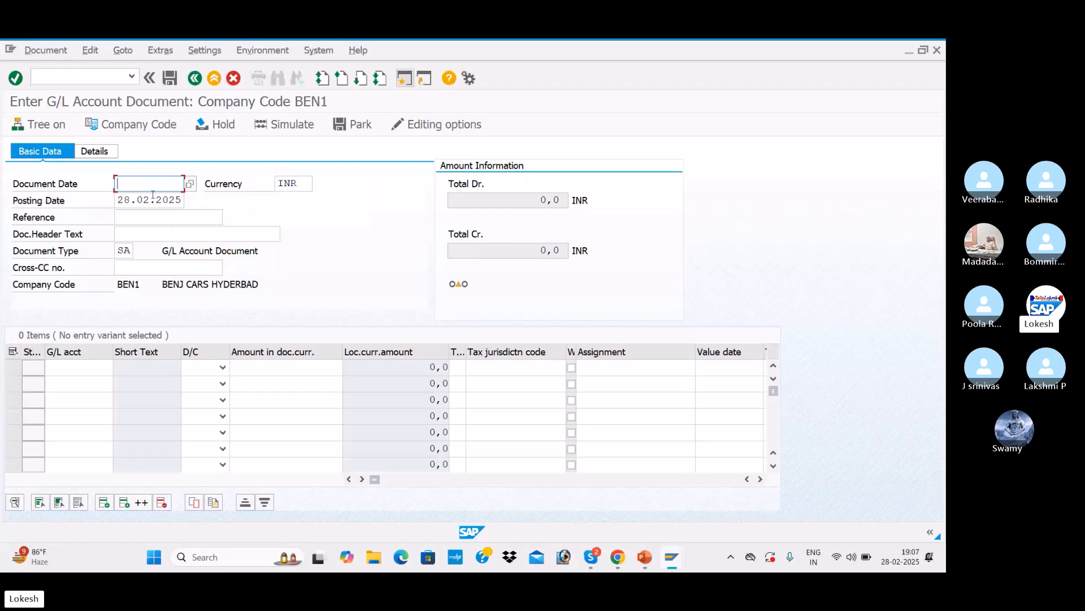
Step: Set the document date to 28.02.2025 and move through the header fields
type("28.02.2025")
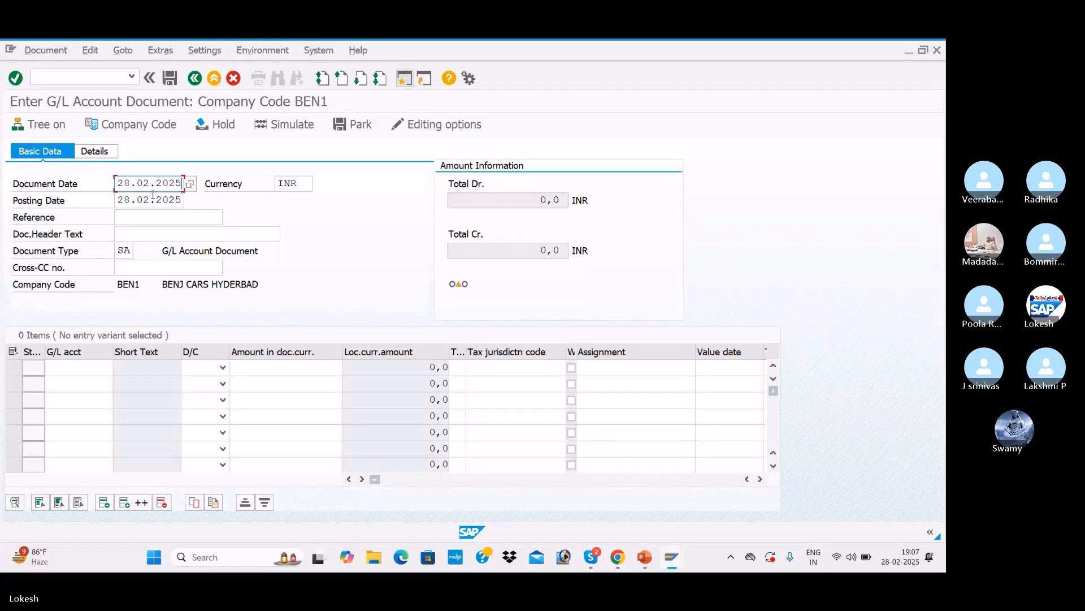
key("Tab")
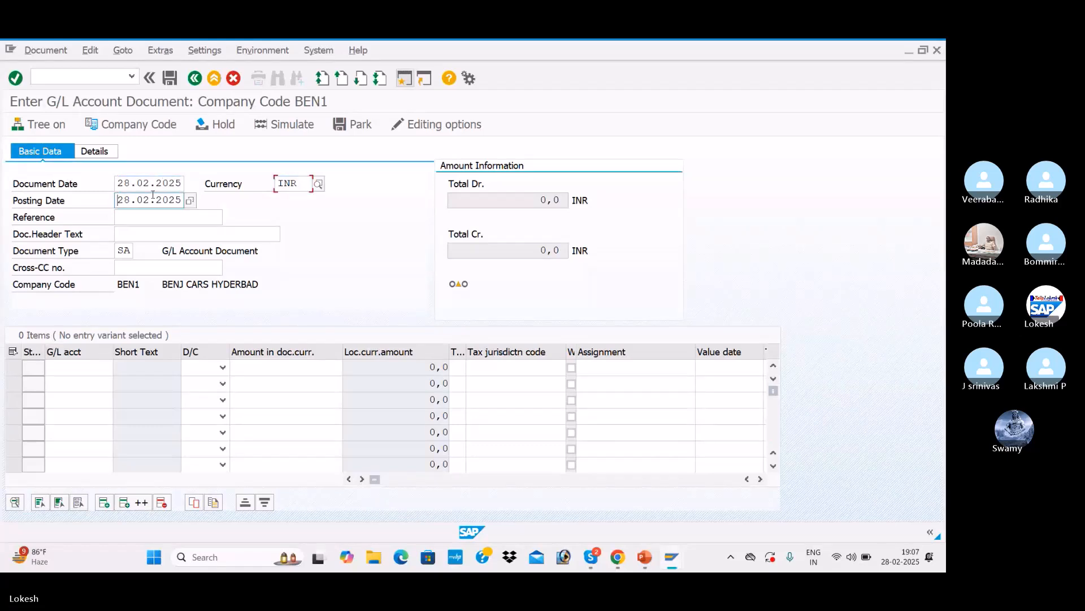
key("Tab")
key("Tab")
key("shift+Tab")
key("space")
key("Down")
key("Tab")
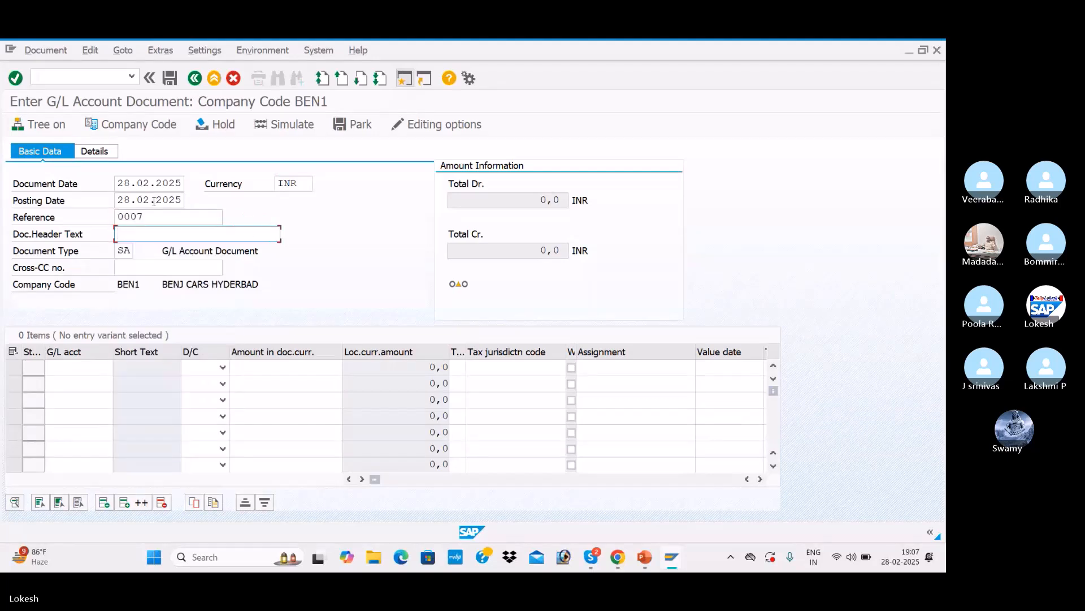
Step: Set the reference to 0008 and the document header text to RENT A/C
left_click(150, 216)
key("BackSpace")
type("8")
key("Tab")
key("BackSpace")
key("Down")
key("Down")
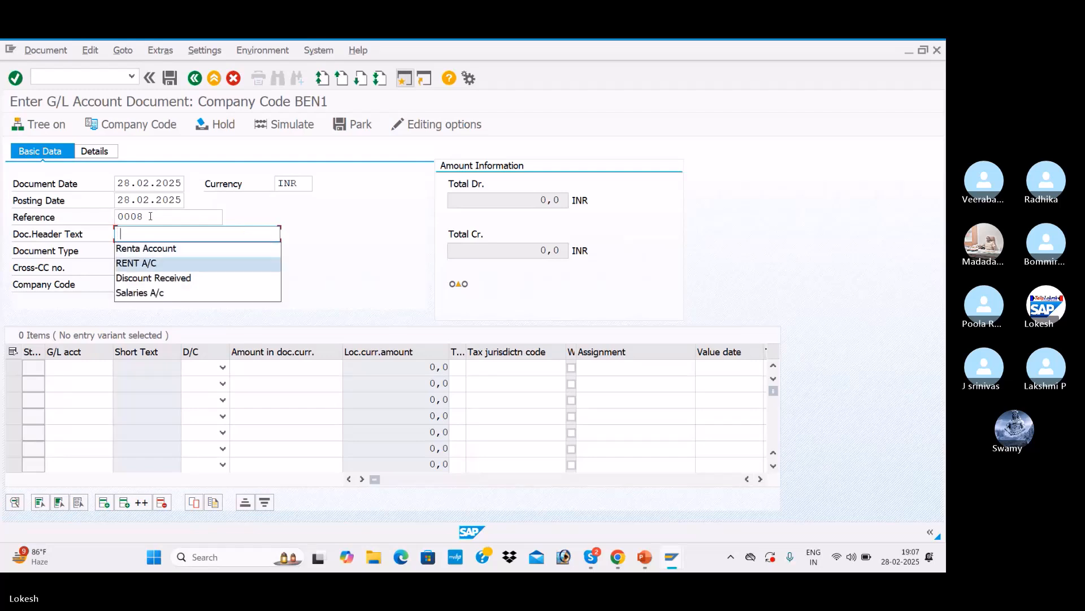
key("Tab")
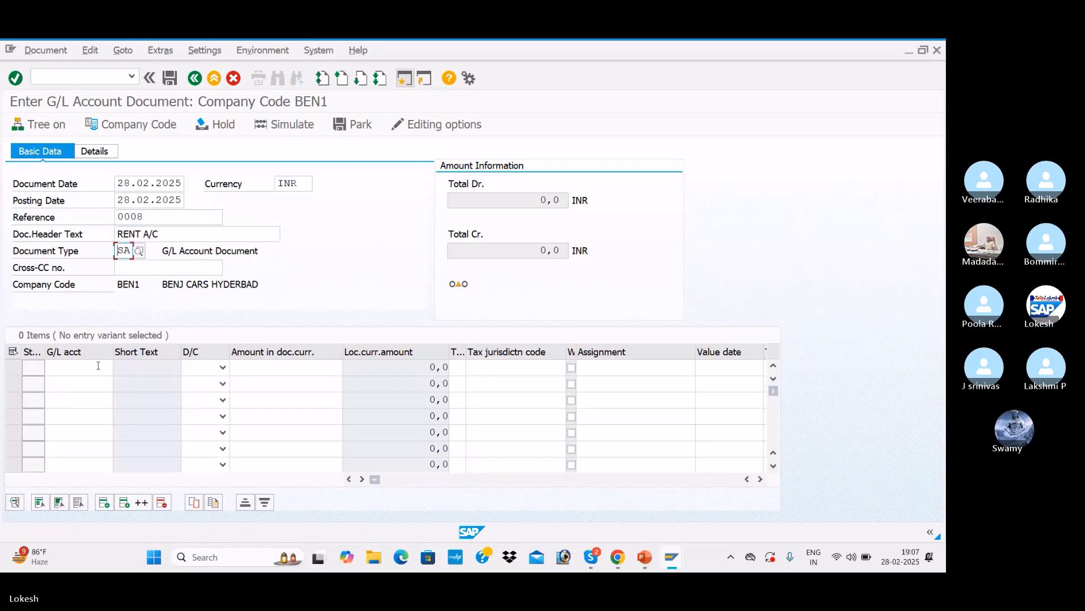
Step: Enter a debit line on G/L account 400001 Rent Account for 10000
left_click(120, 371)
left_click(119, 369)
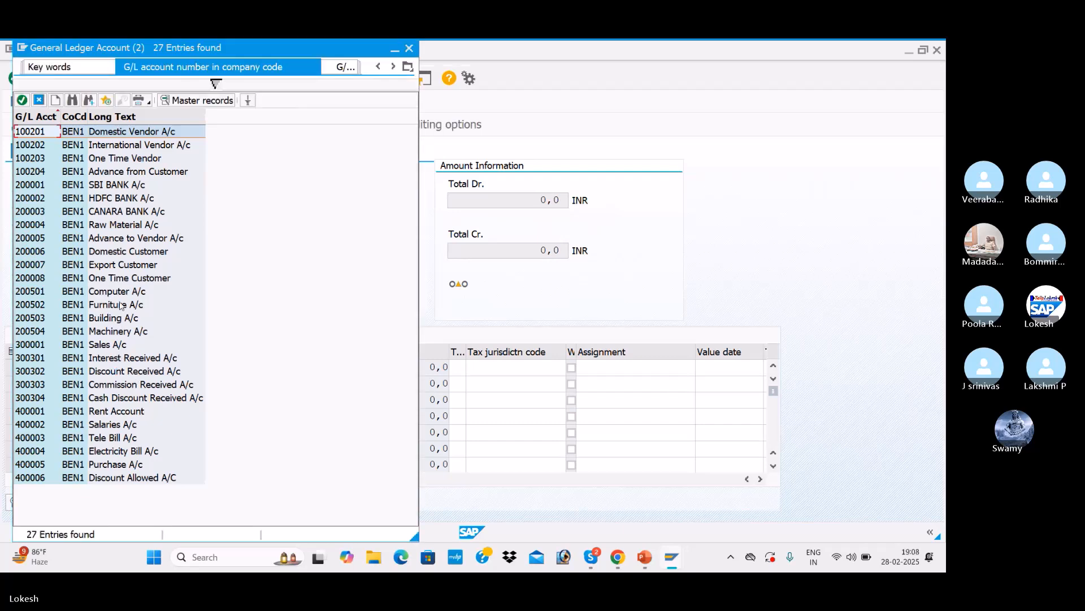
left_click(123, 415)
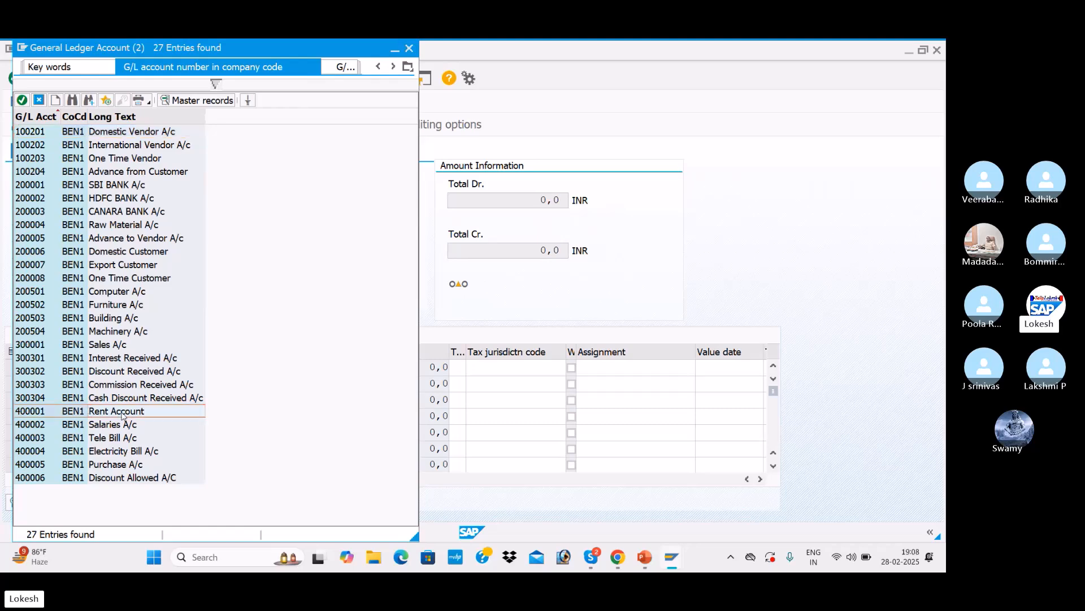
double_click(124, 415)
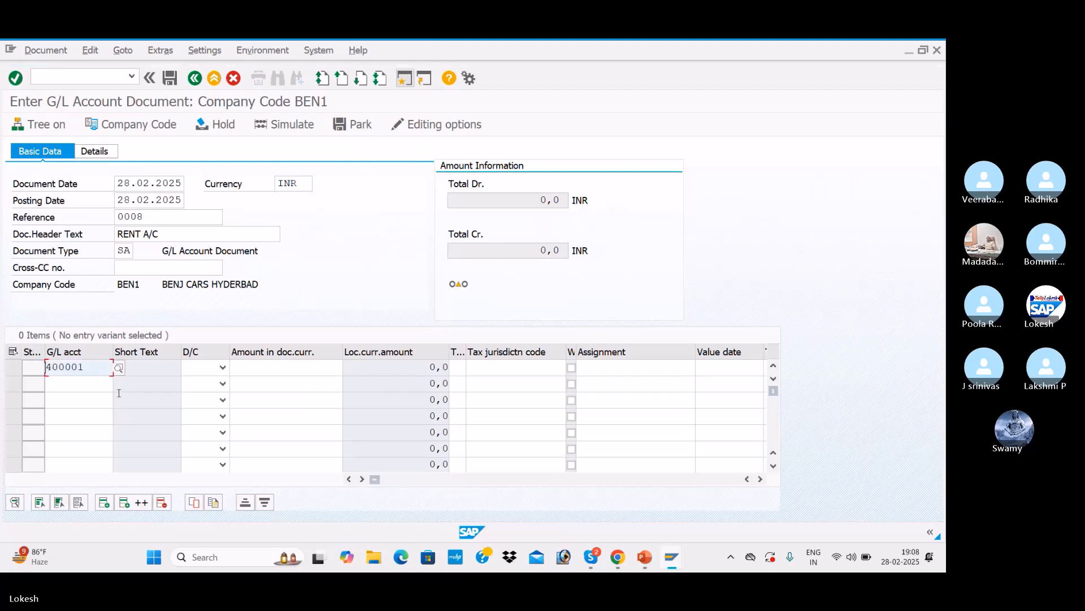
key("Tab")
key("d")
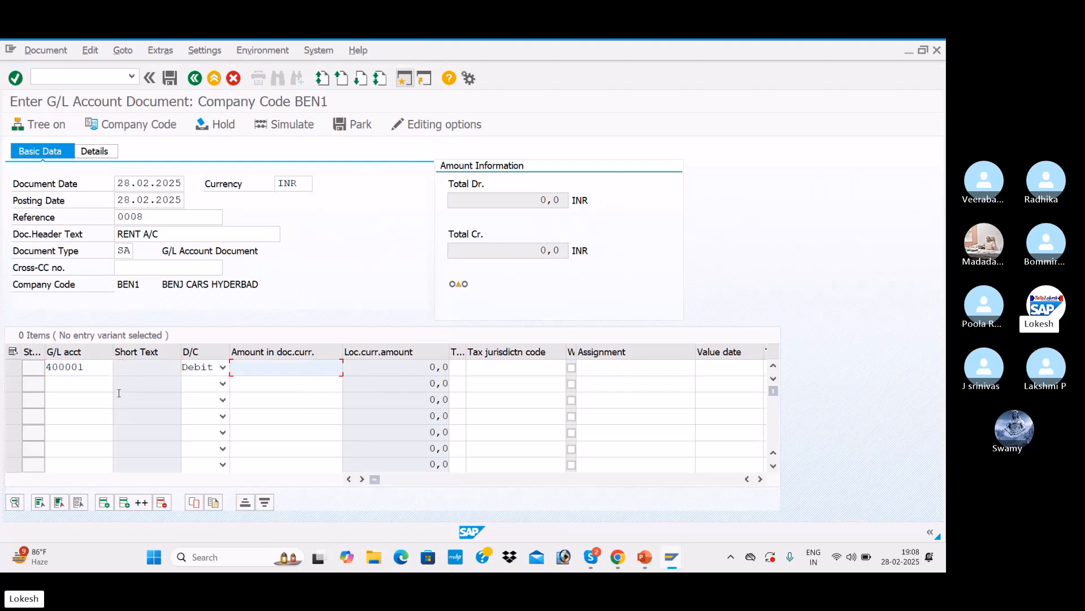
key("Down")
key("Down")
key("Tab")
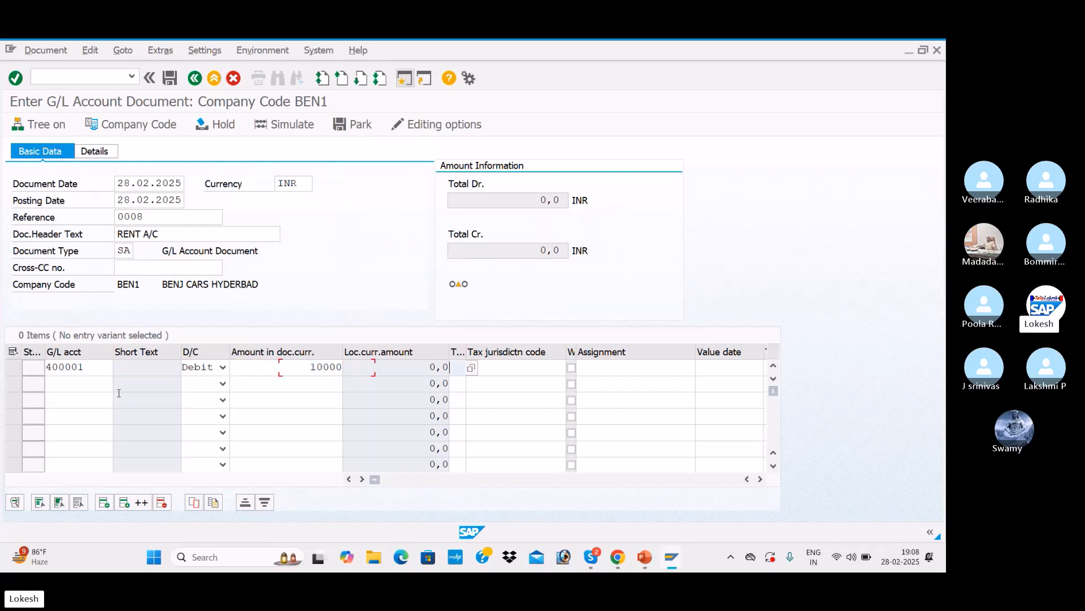
key("Tab")
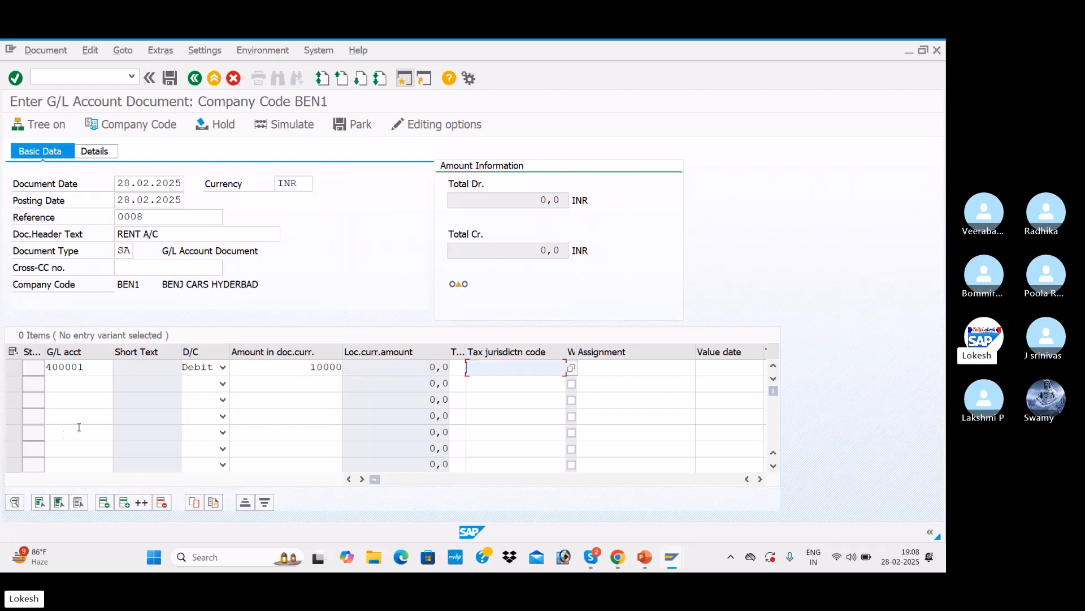
Step: Add a credit line on G/L account 200001 for 10000 and try to confirm the document
left_click(91, 390)
key("Down")
key("Down")
key("Down")
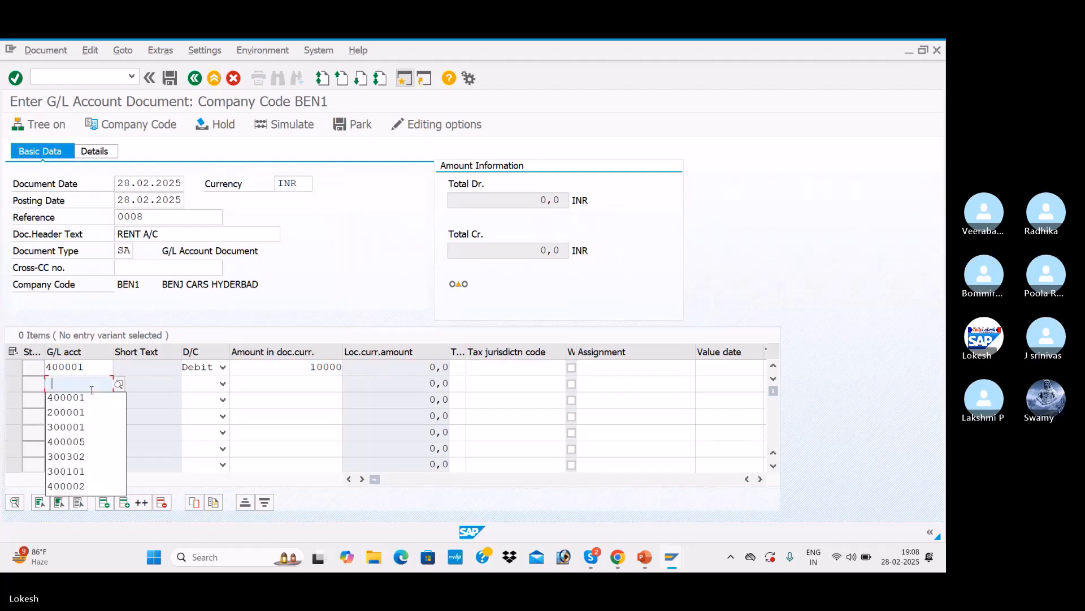
key("Tab")
key("c")
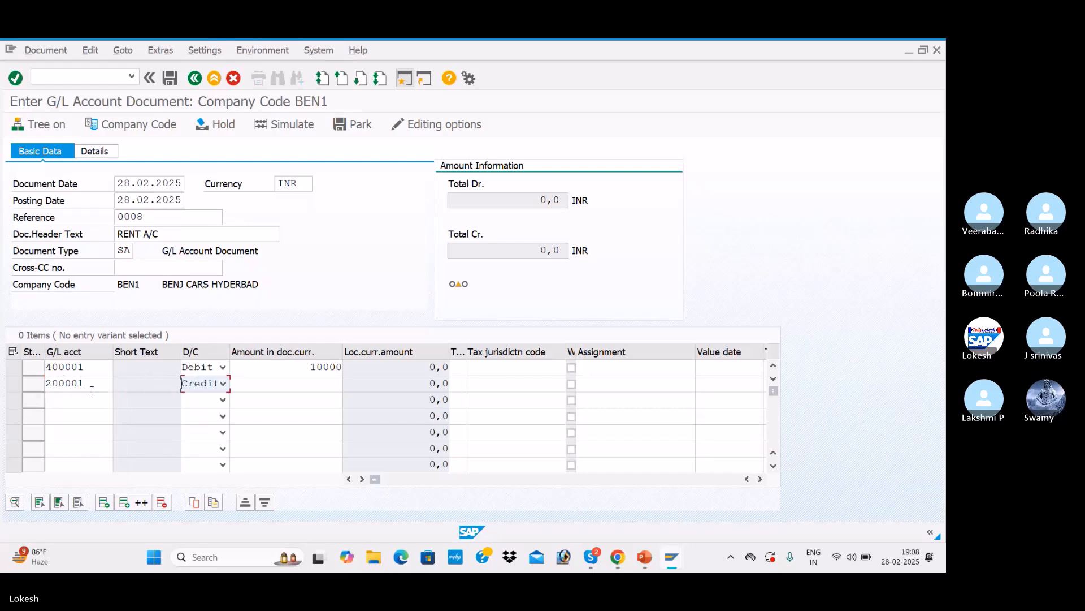
key("Tab")
key("Down")
key("Down")
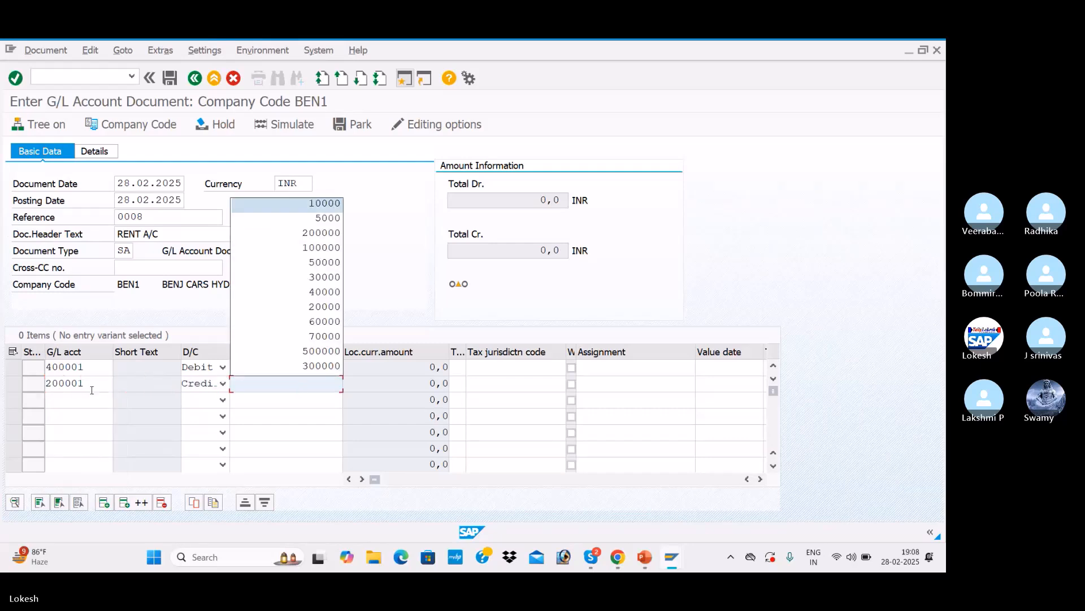
key("Return")
key("Return")
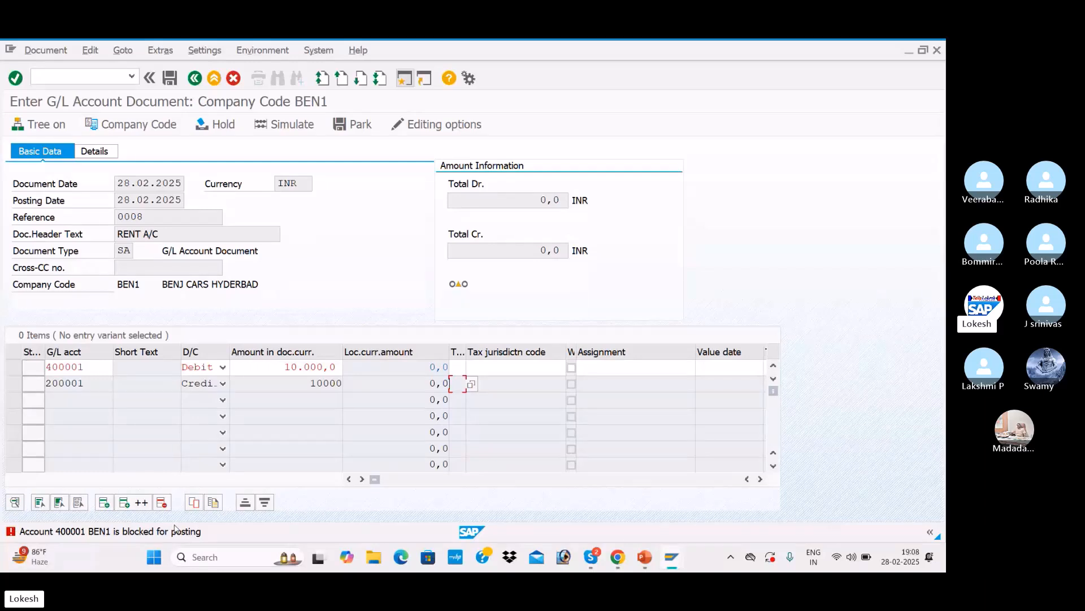
Step: Switch to the Deletion and Block presentation to show the GL Block and Delete slide, then return
left_click(640, 559)
key("alt+Tab")
key("alt+Tab")
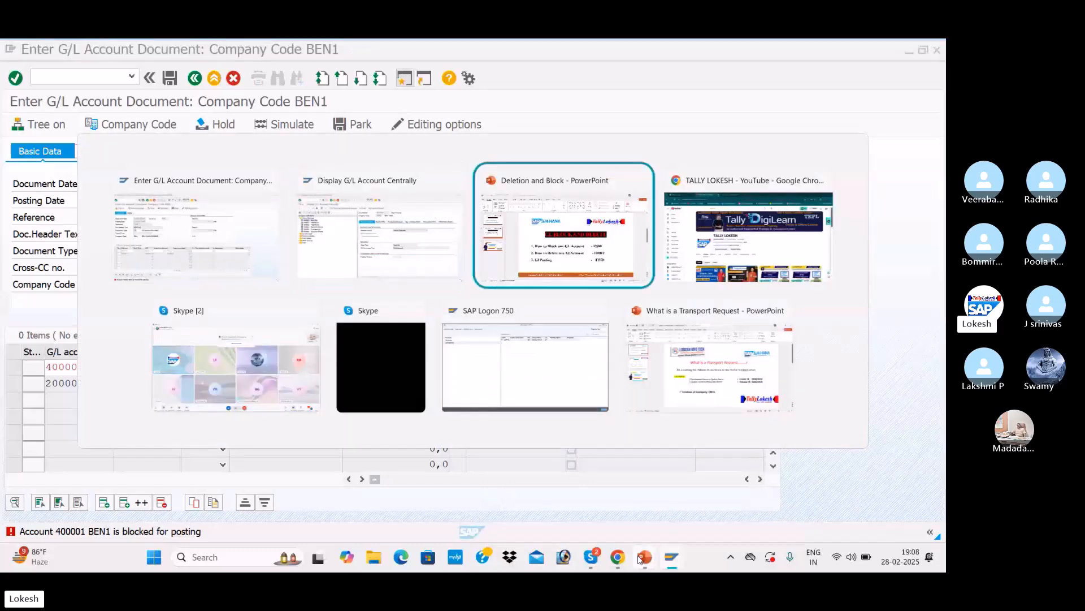
key("Page_Up")
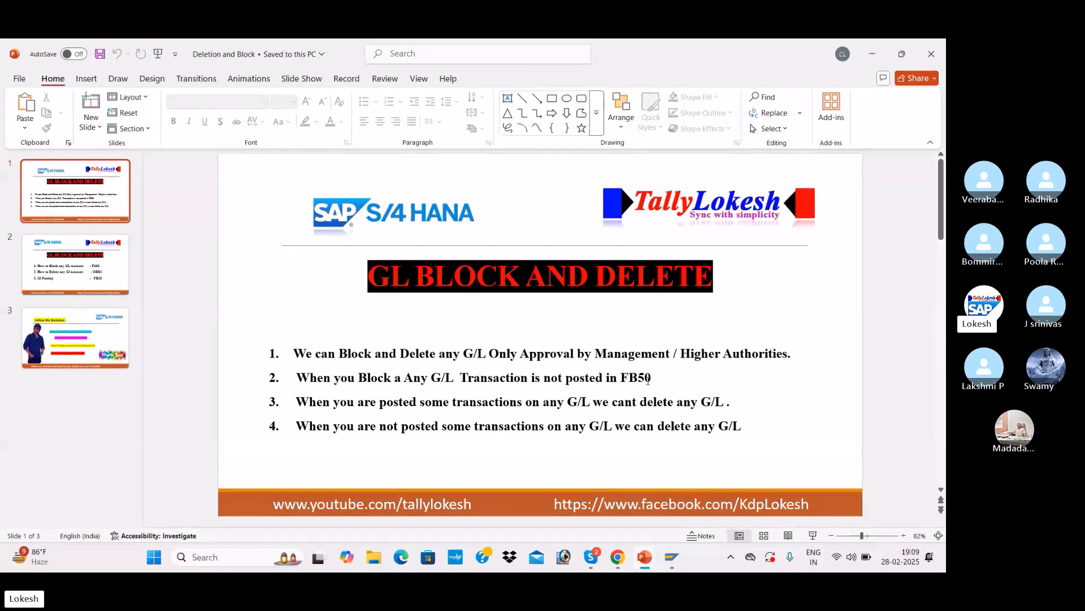
key("alt+Tab")
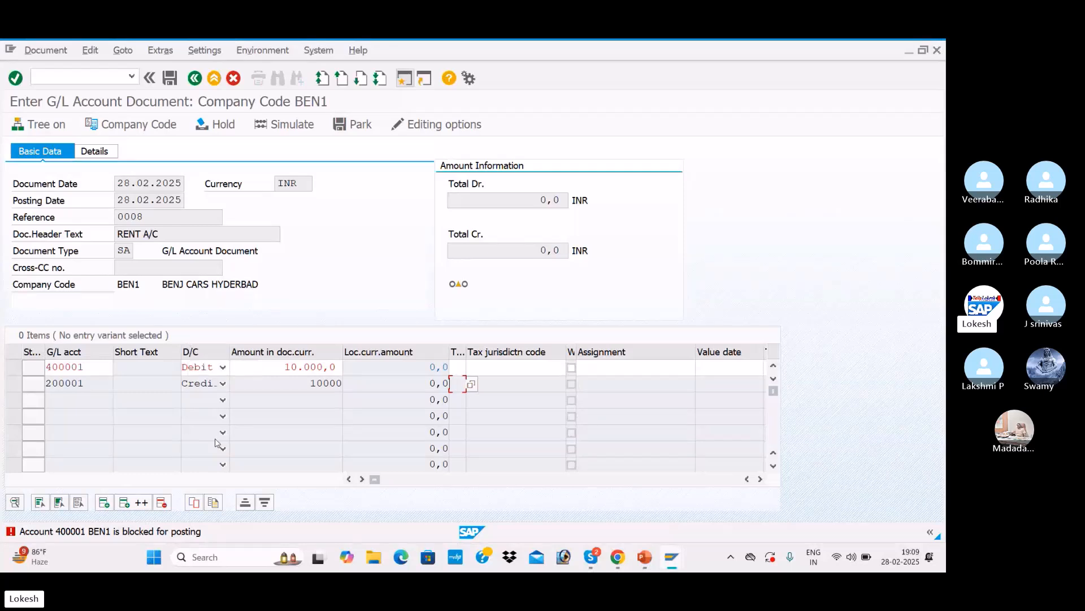
Step: Leave the G/L account document entry and switch back to the Block G/L Account Centrally window
left_click(107, 75)
type("/N")
key("Return")
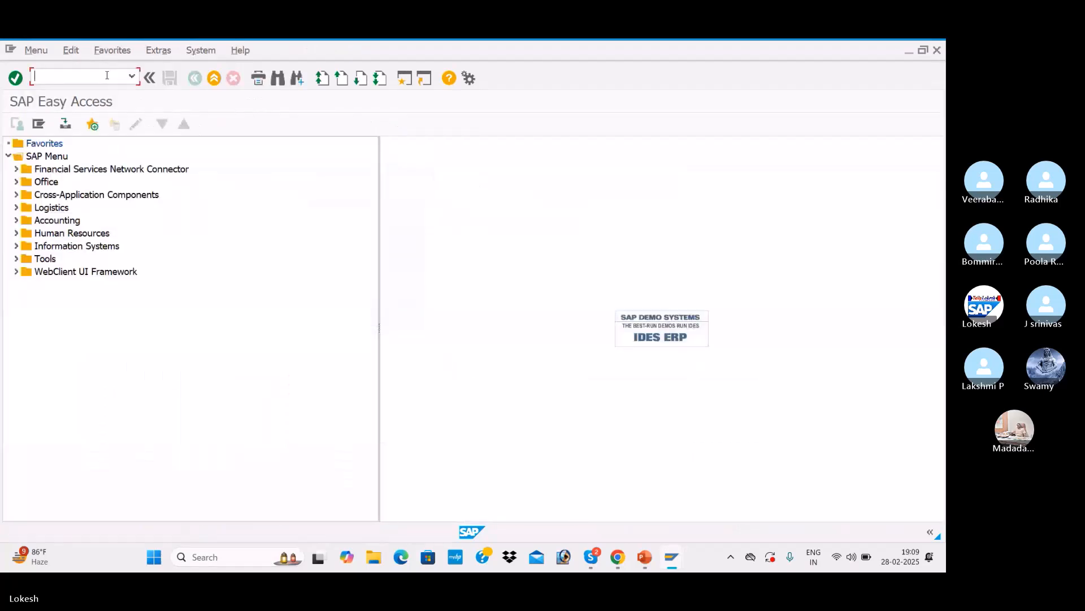
key("alt+Tab")
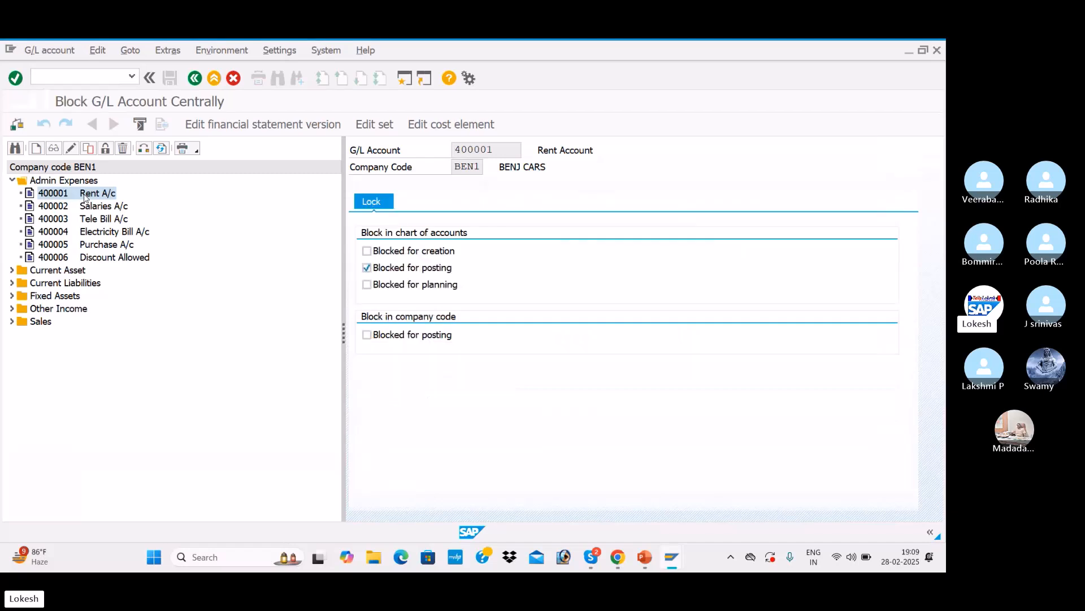
Step: Remove the posting block from G/L account 400001 and save
right_click(85, 196)
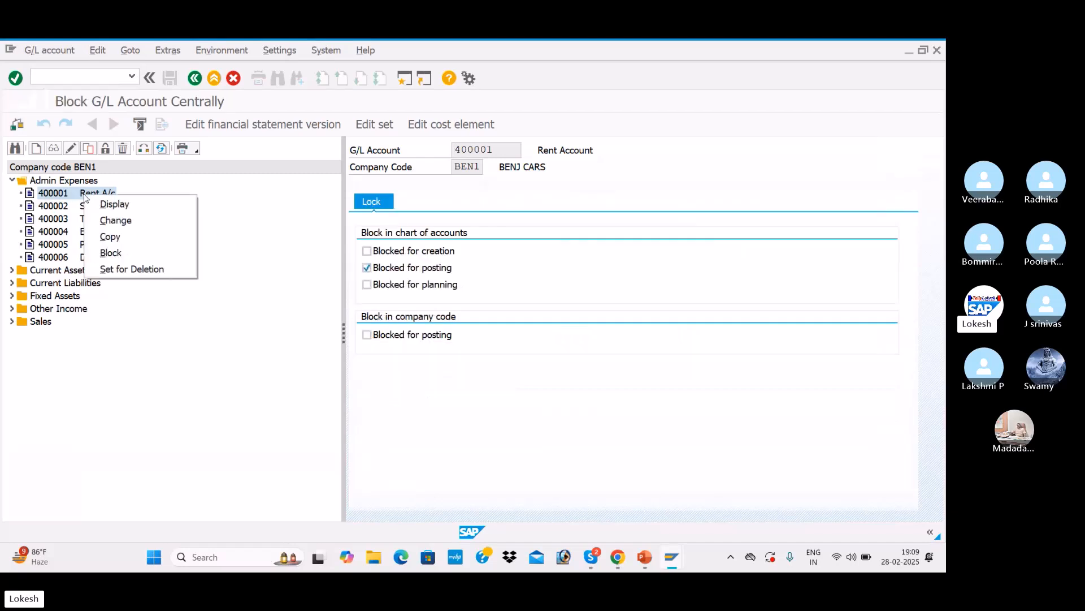
left_click(114, 255)
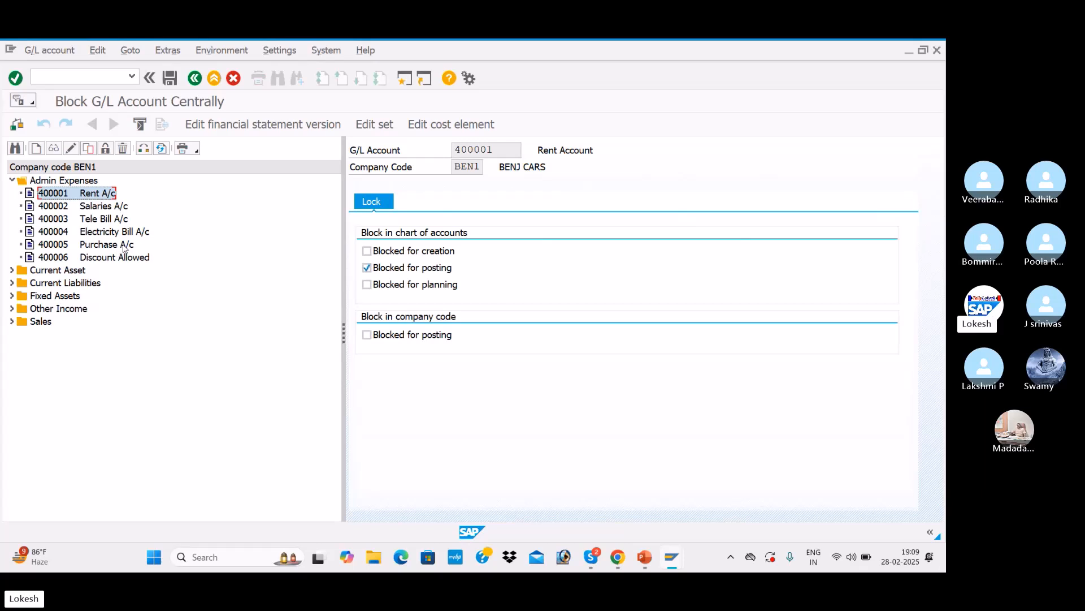
left_click(367, 267)
left_click(173, 79)
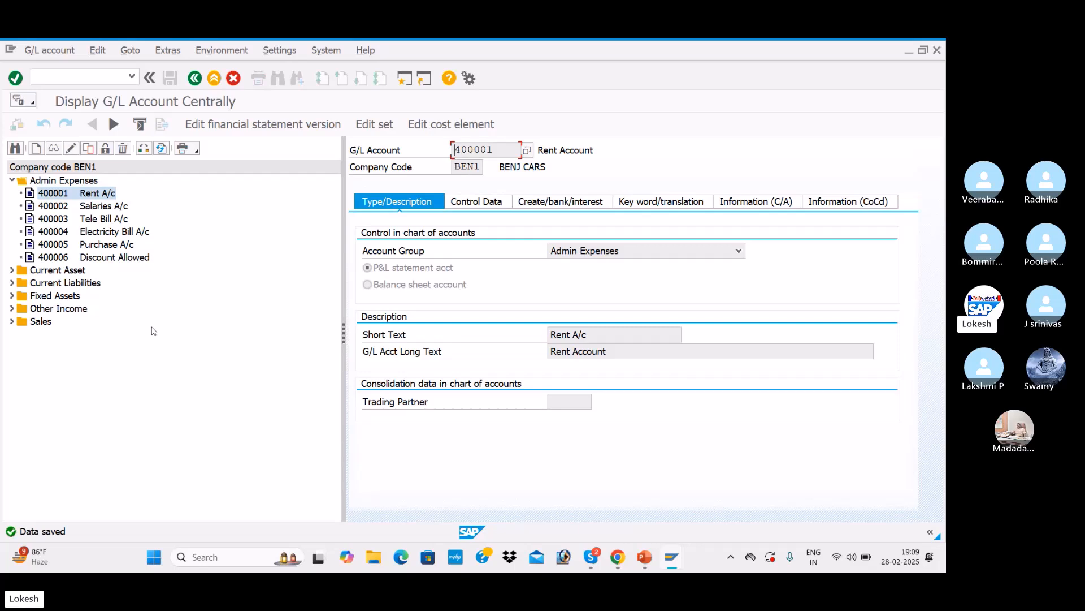
Step: Switch back to the SAP Easy Access window and start transaction FB50
key("alt+Tab")
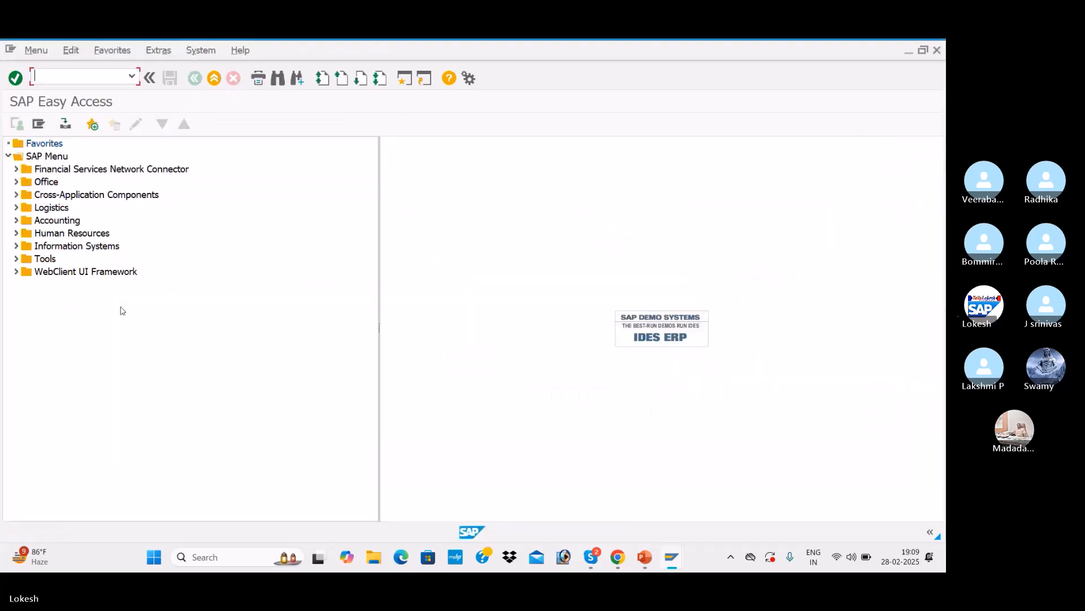
type("FB50")
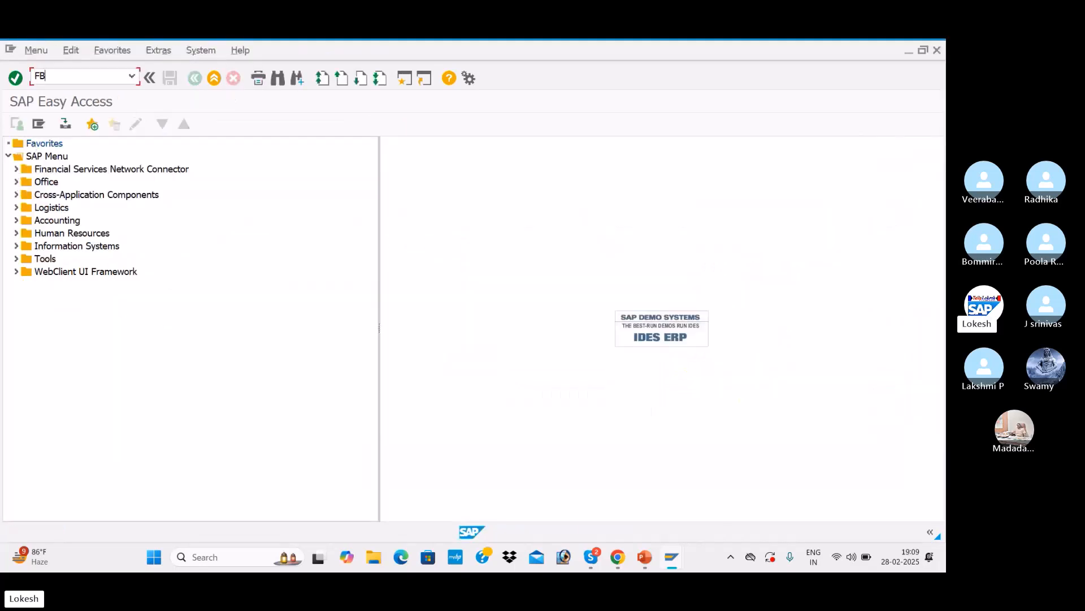
key("Return")
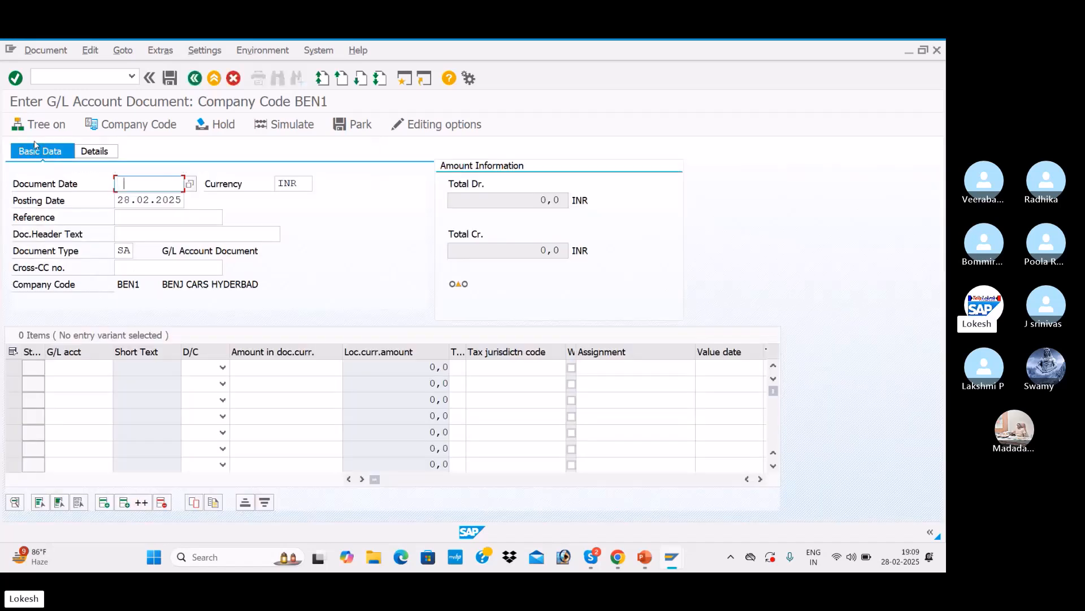
Step: Fill the document header with document date 28.02.2025, reference 0008 and header text RENT A/C
key("space")
key("Down")
key("Tab")
key("Tab")
key("Tab")
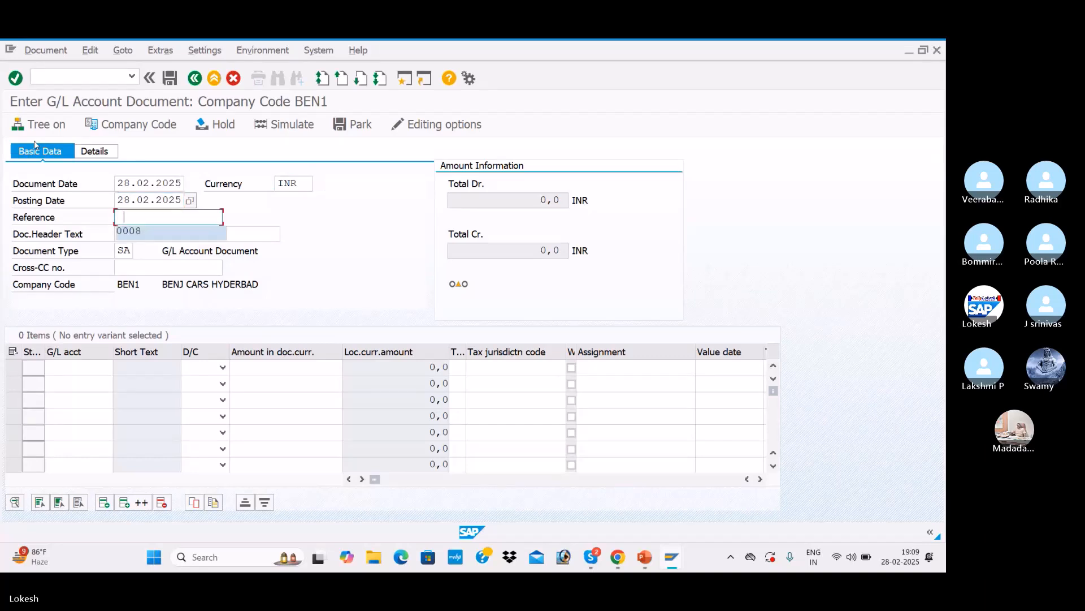
key("Tab")
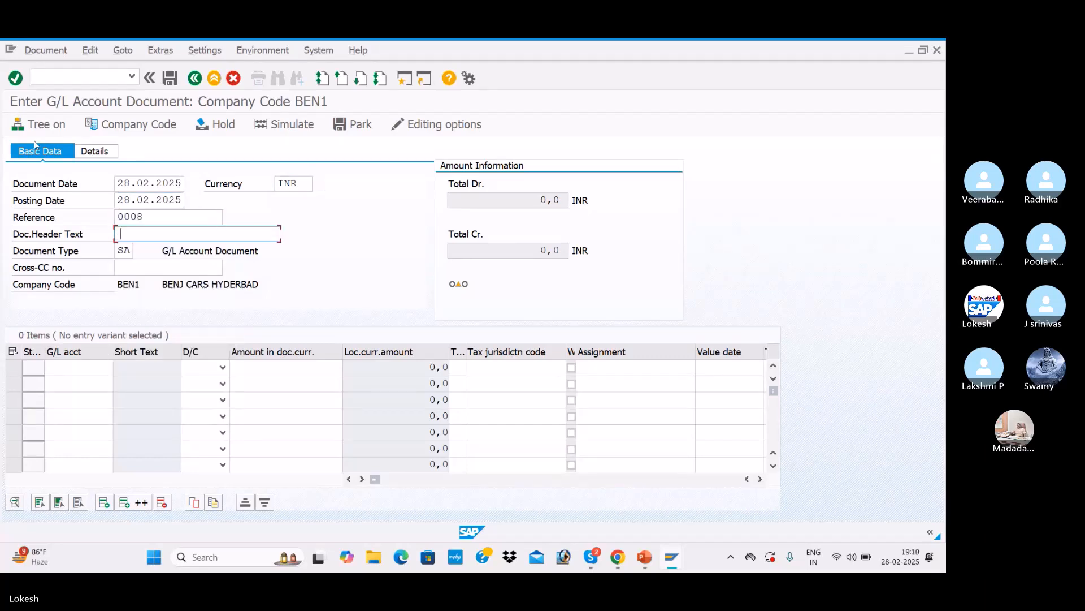
key("space")
key("Down")
key("Tab")
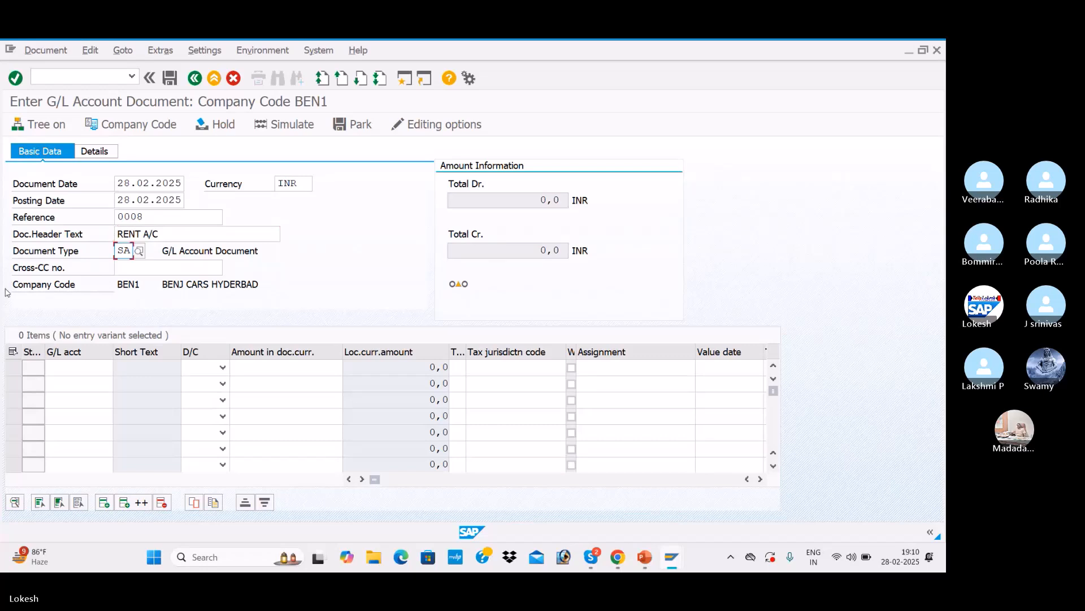
Step: Add a debit line on G/L account 400001 for an amount of 10000
left_click(77, 372)
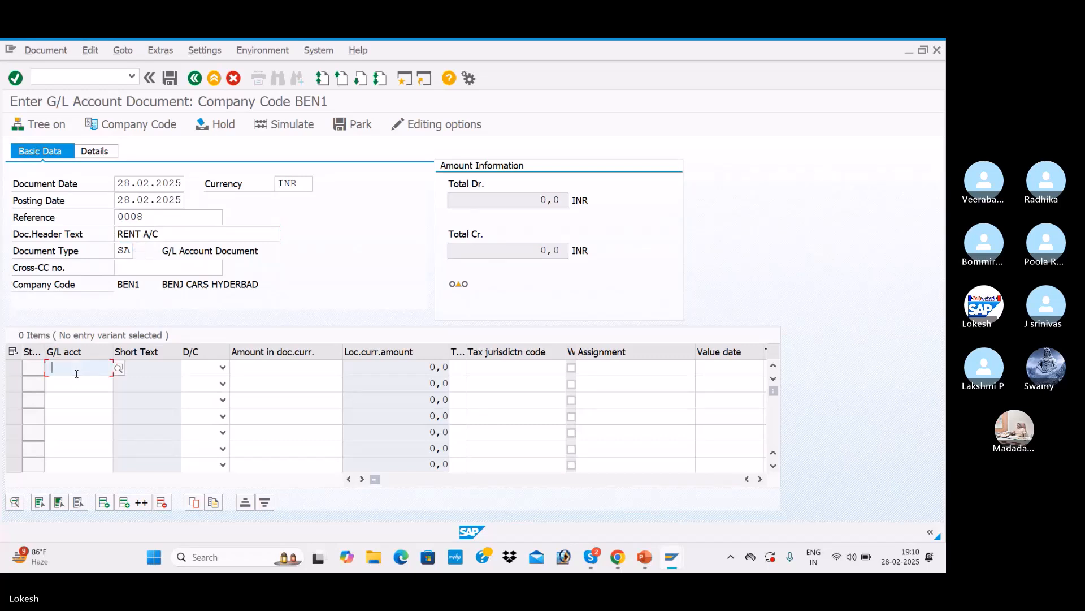
key("Down")
key("Tab")
key("d")
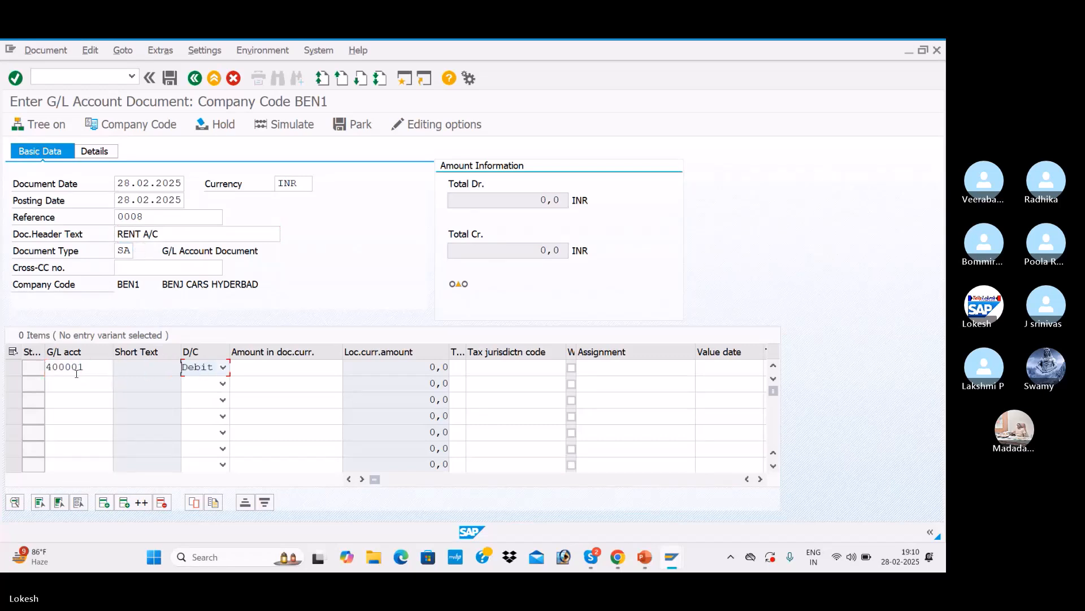
key("Tab")
key("space")
key("Down")
key("Tab")
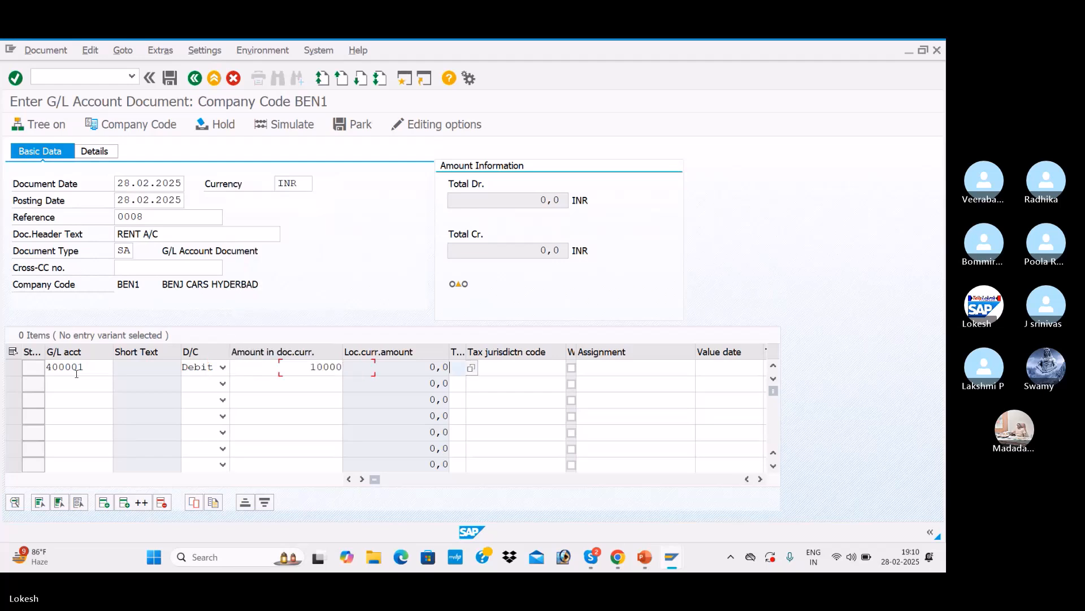
Step: Add a credit line on G/L account 200001 for 10000 and confirm the entries
left_click(83, 385)
key("space")
key("Down")
key("Down")
key("Tab")
key("c")
key("Tab")
key("space")
key("Down")
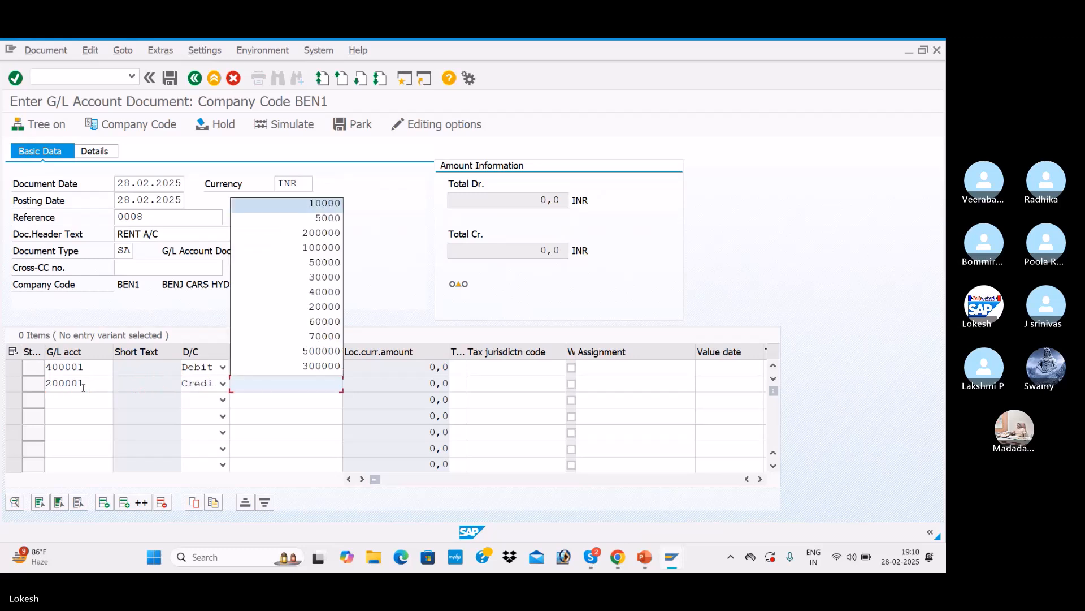
key("Return")
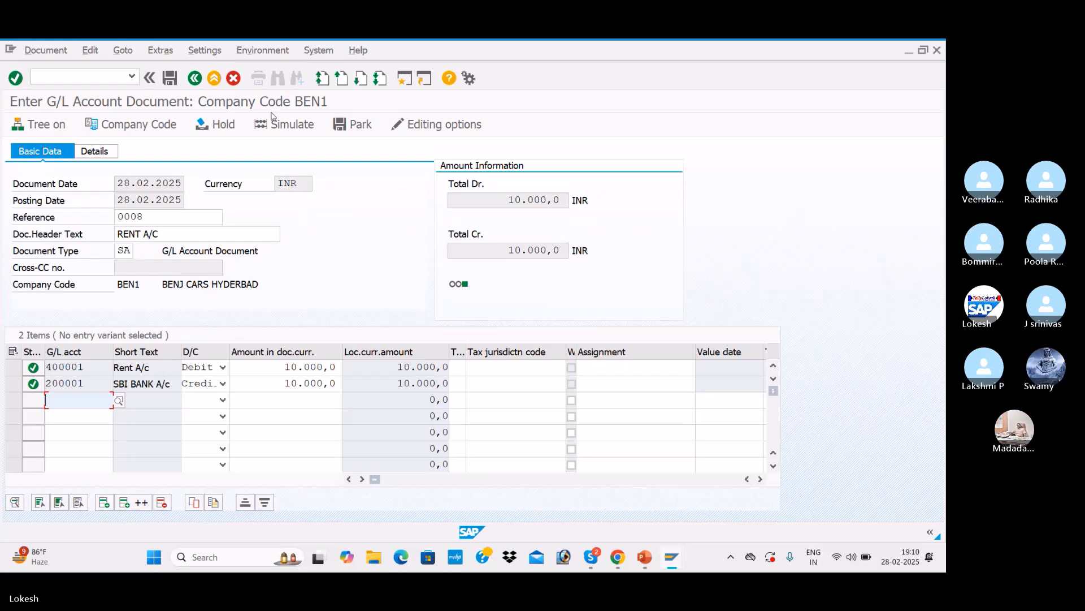
Step: Simulate the G/L account document and post it
left_click(293, 128)
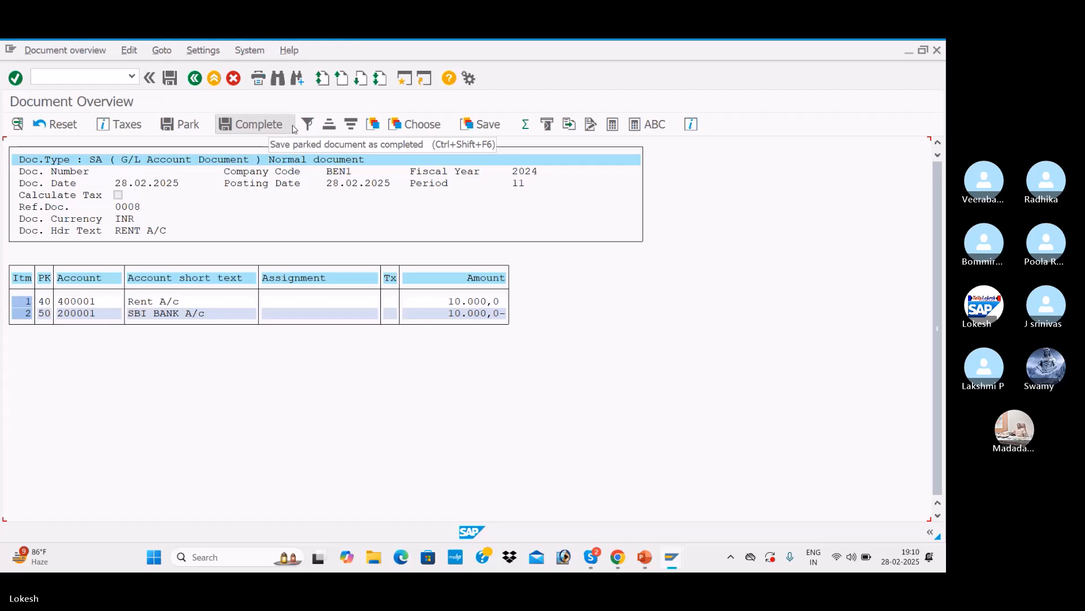
left_click(172, 78)
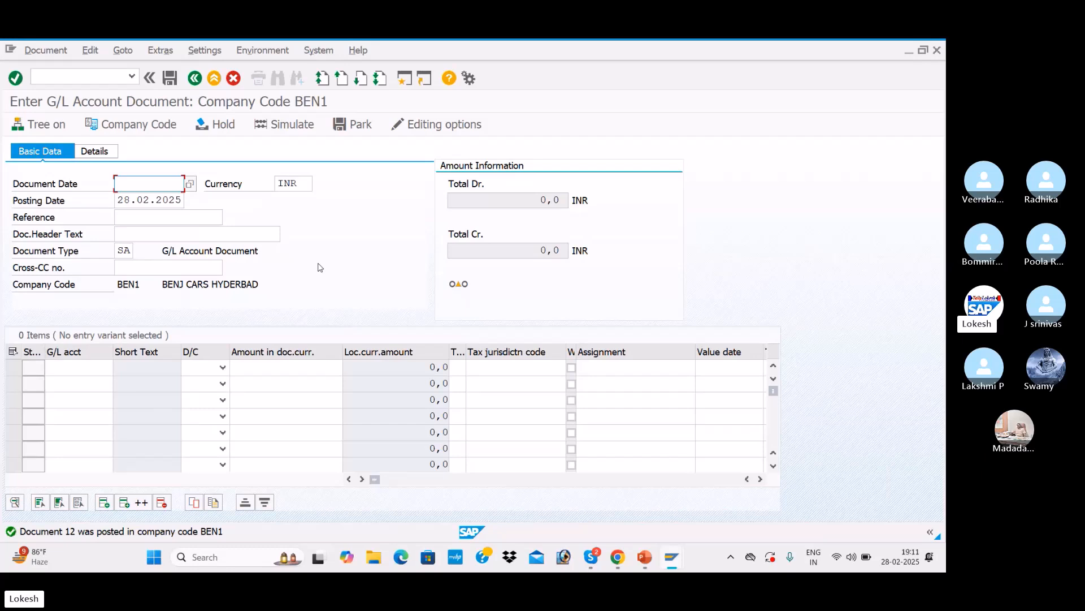
Step: Open transaction FBL3N, pick G/L account 400001 from the search help, and execute the line item display
left_click(33, 76)
type("SBL3")
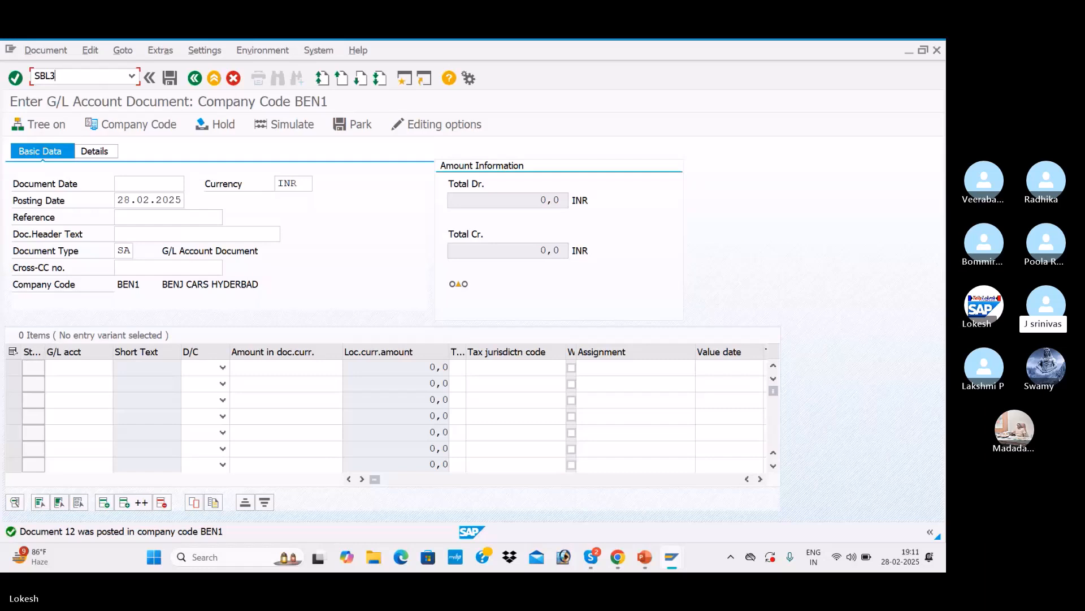
key("BackSpace")
key("BackSpace")
key("BackSpace")
key("BackSpace")
type("/NFBL3N")
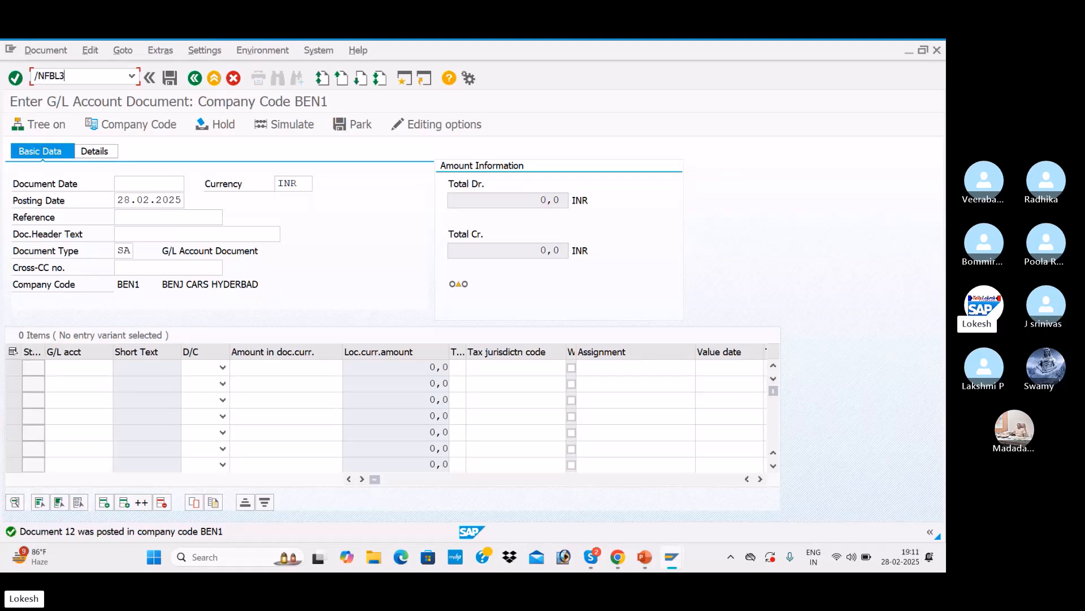
key("Return")
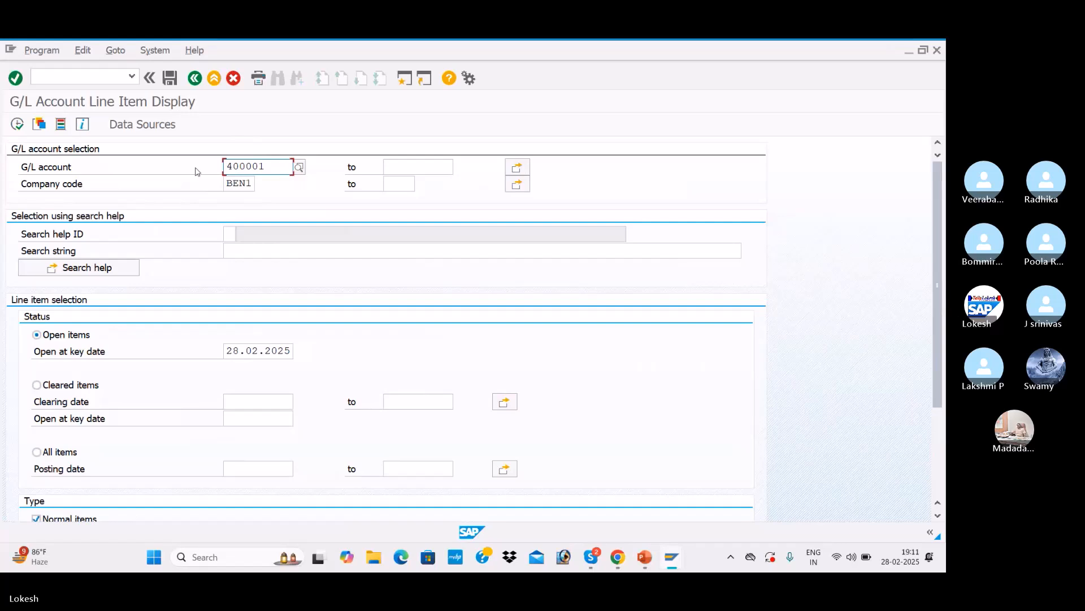
left_click(303, 168)
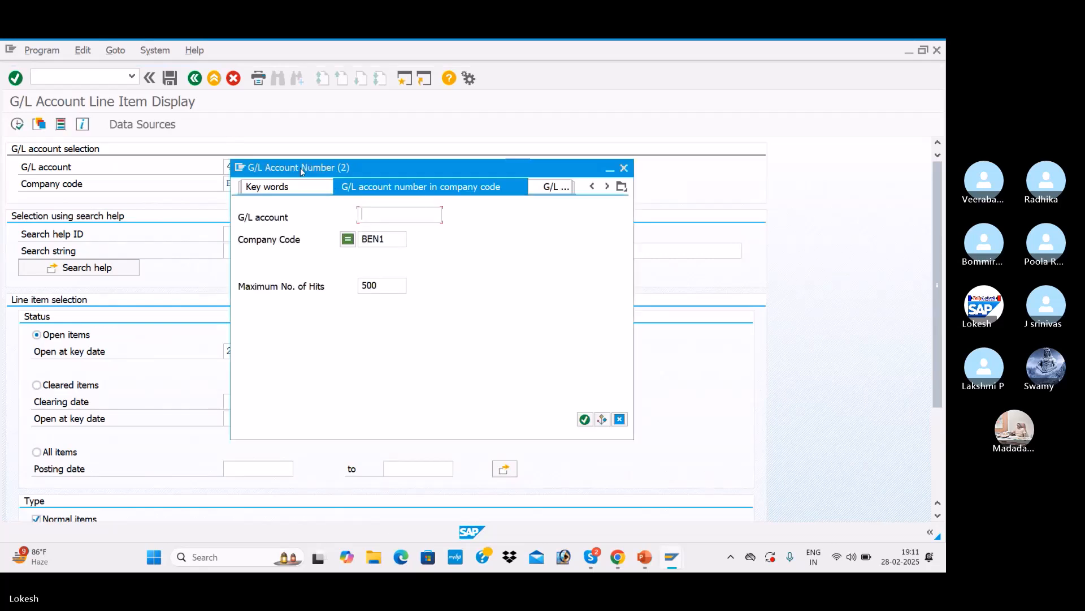
key("Return")
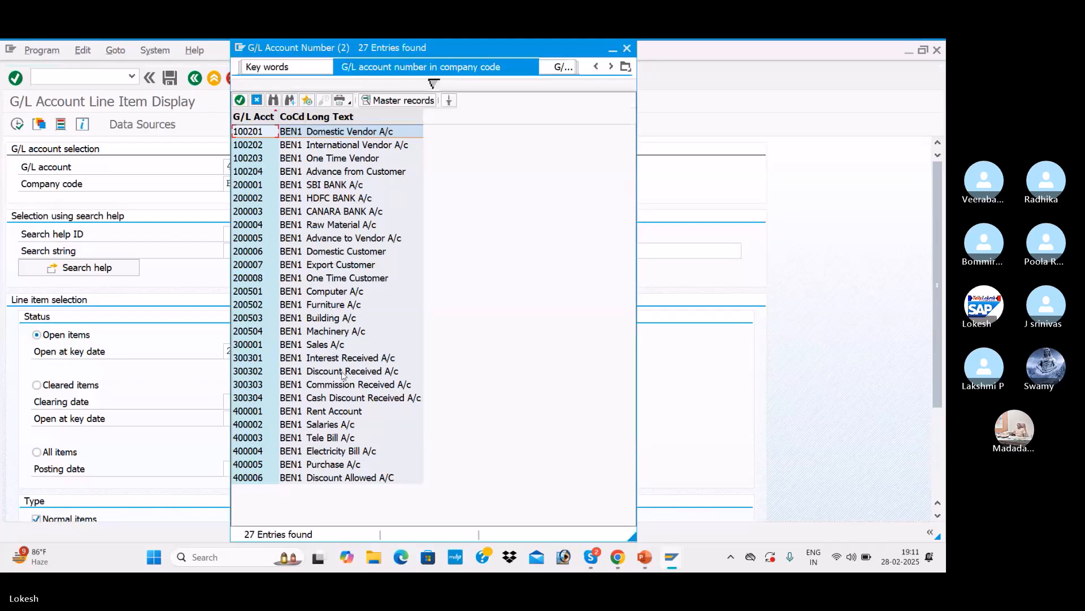
left_click(343, 415)
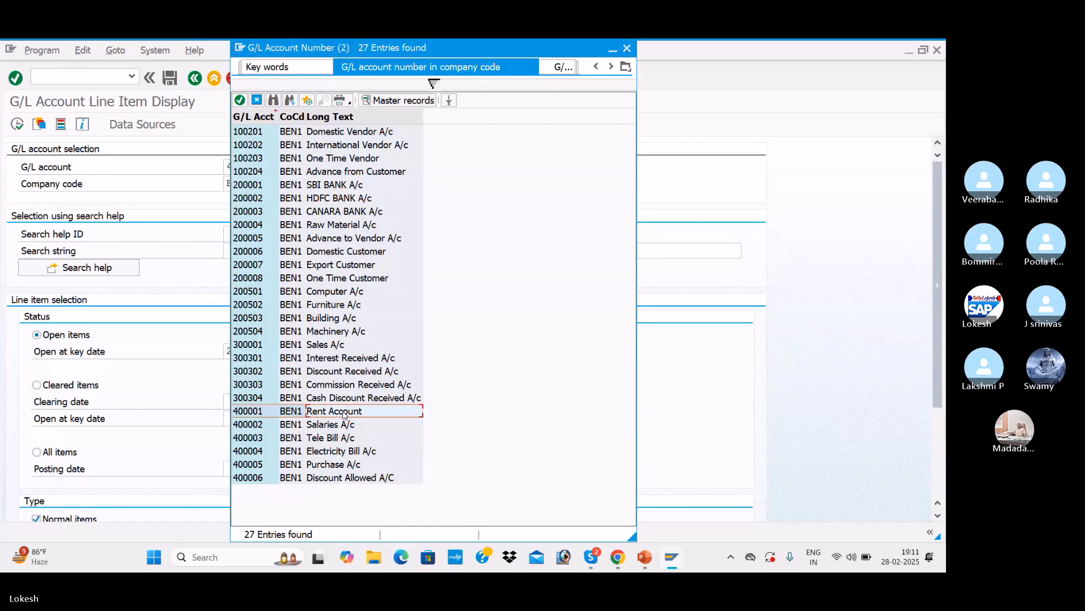
double_click(343, 415)
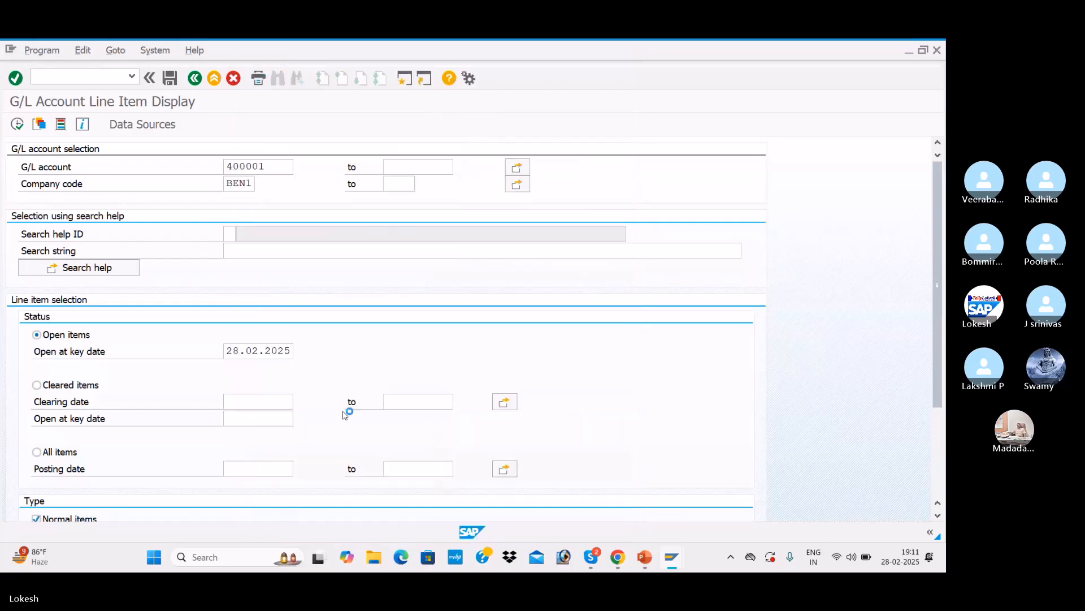
left_click(18, 125)
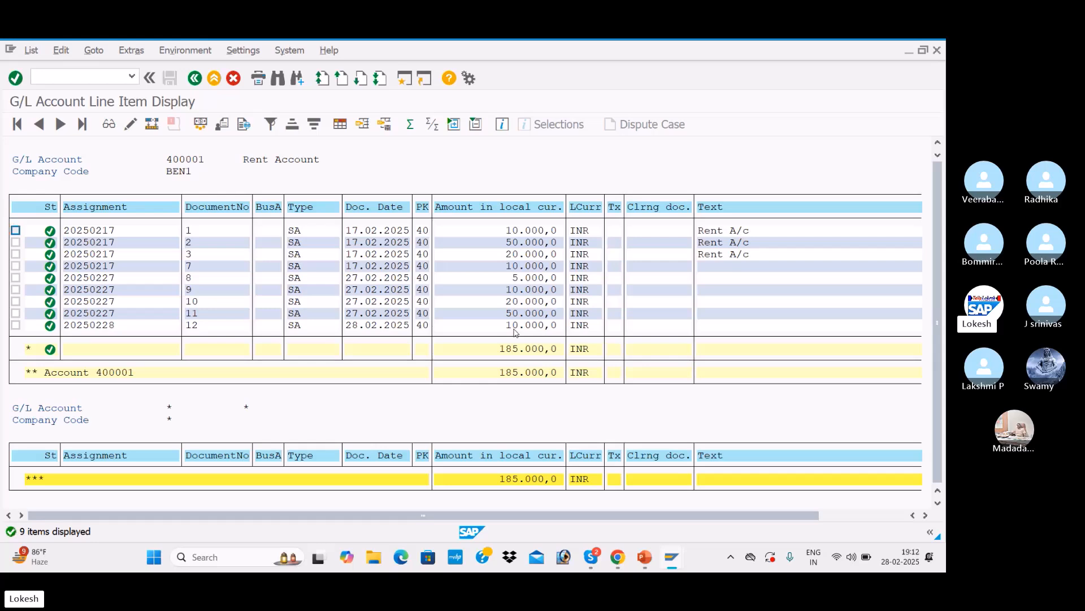
Step: Switch to the Deletion and Block presentation to view the GL Block and Delete slides, then return to SAP
key("alt+Tab")
key("alt+Tab")
key("alt+Tab")
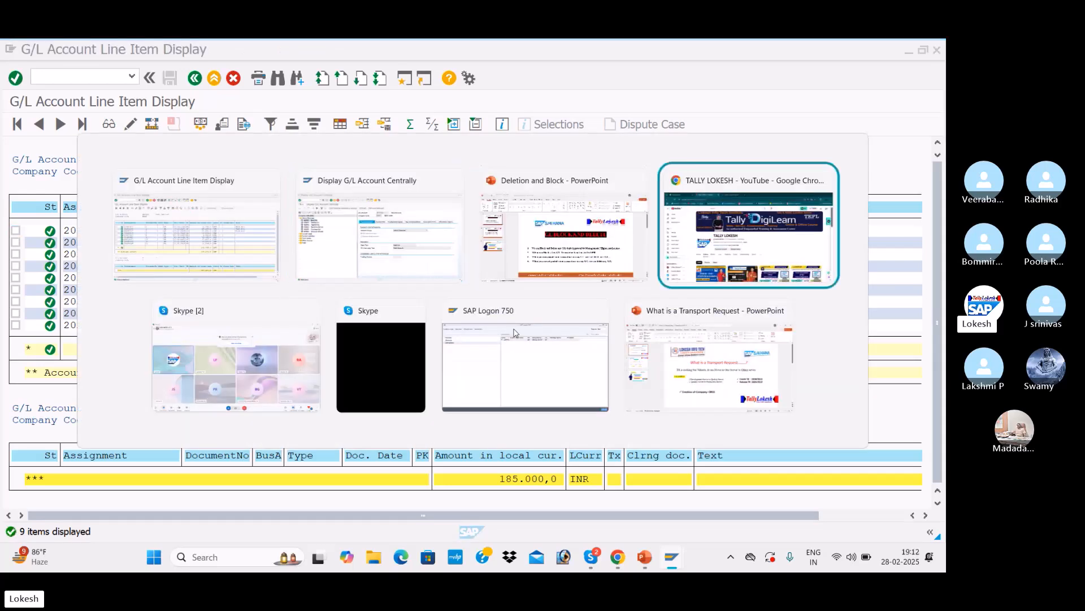
key("alt+Tab")
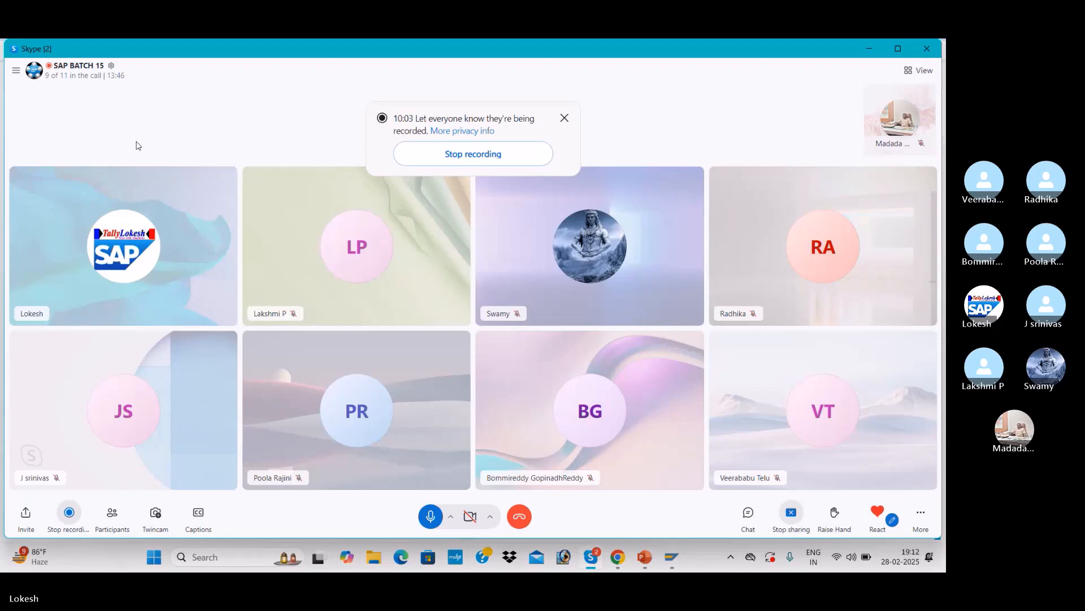
key("alt+Tab")
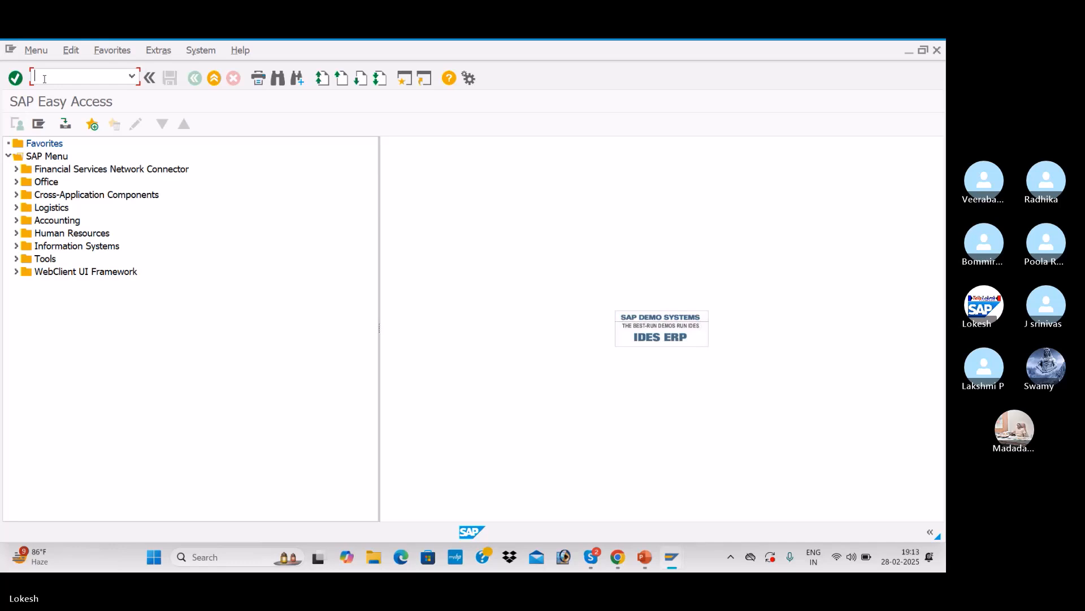
key("alt+Tab")
key("alt+Tab")
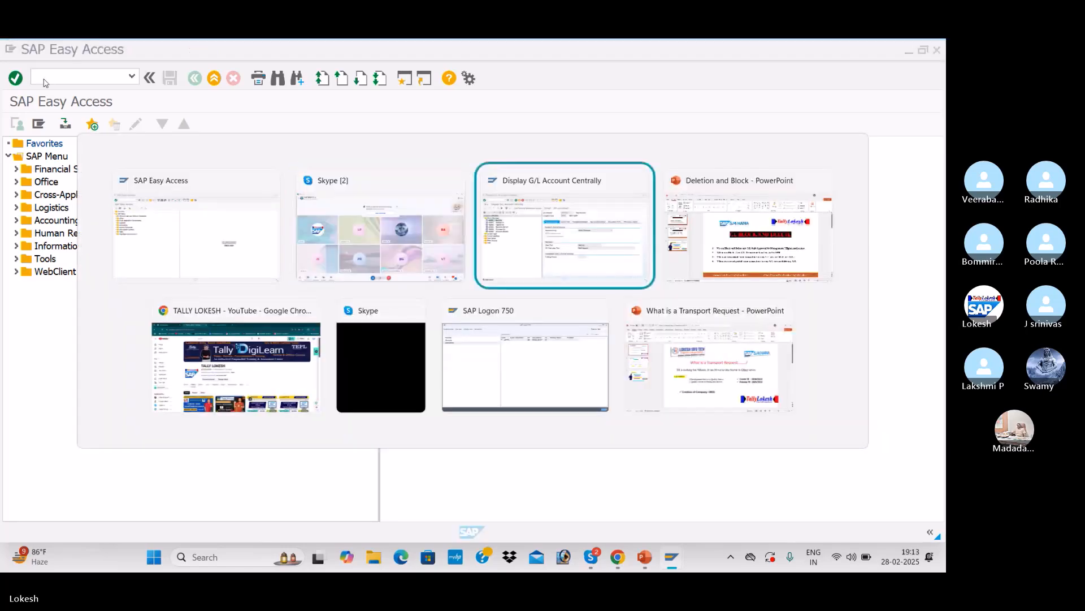
key("alt+Tab")
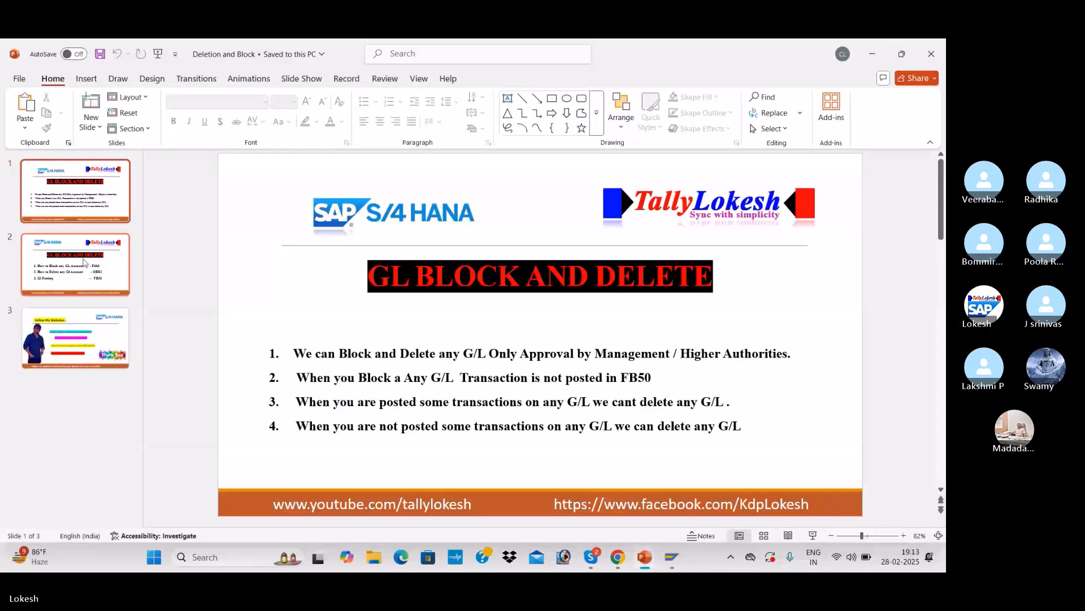
scroll(374, 385, "down", 1)
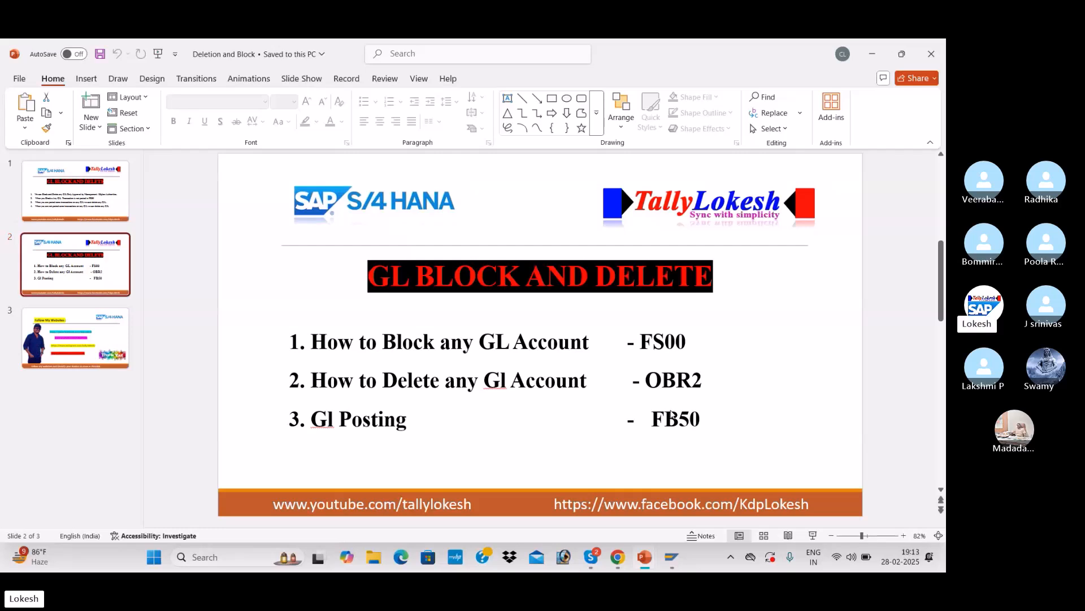
key("alt+Tab")
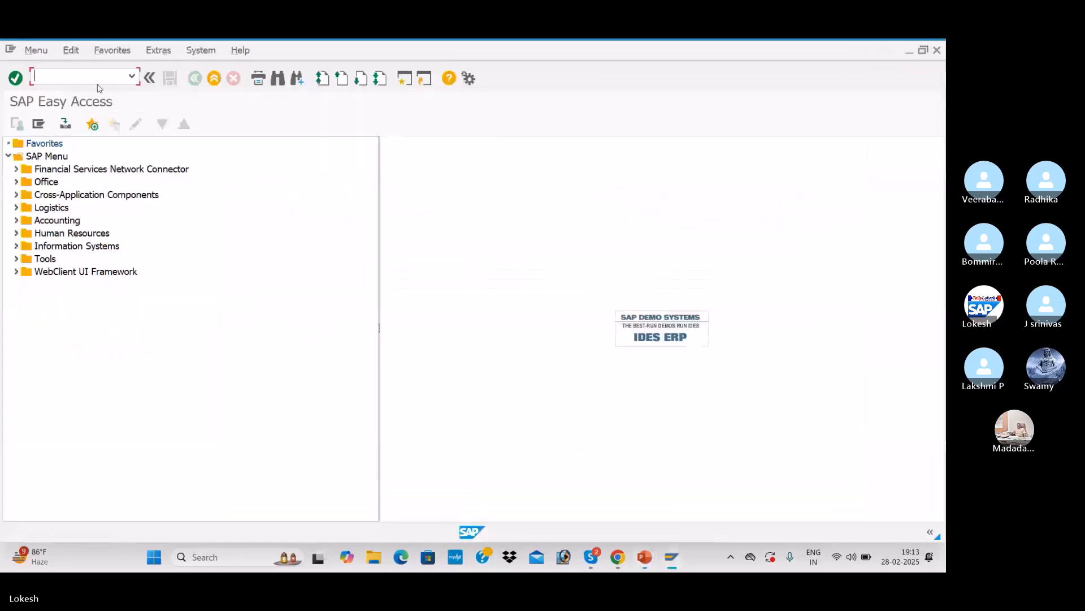
Step: Open transaction OBR2, enable G/L account deletion and pick account 400001 from the search help
type("OBR2")
key("Return")
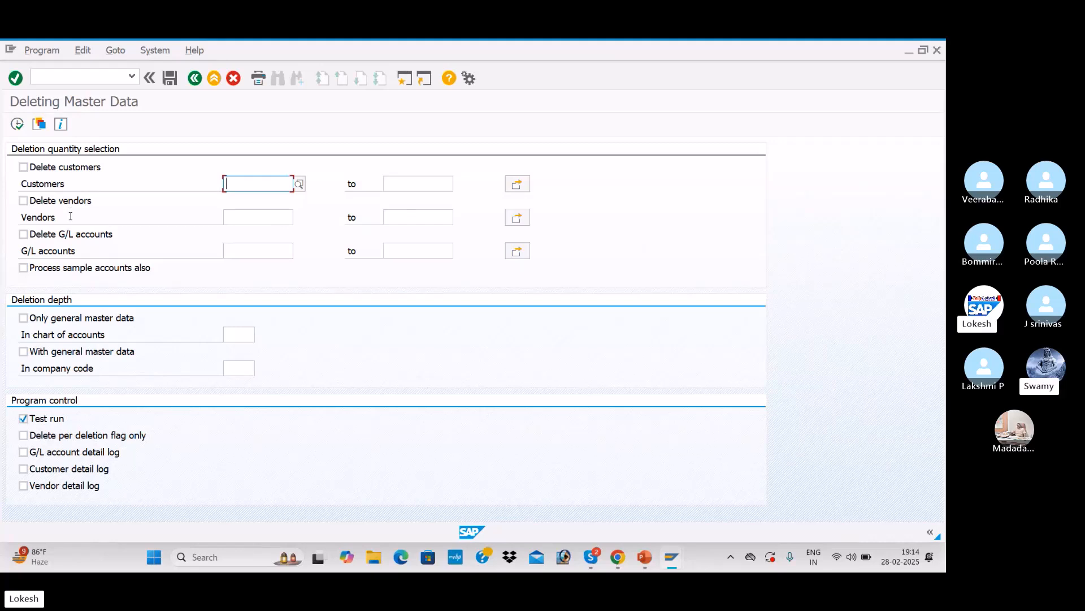
left_click(24, 234)
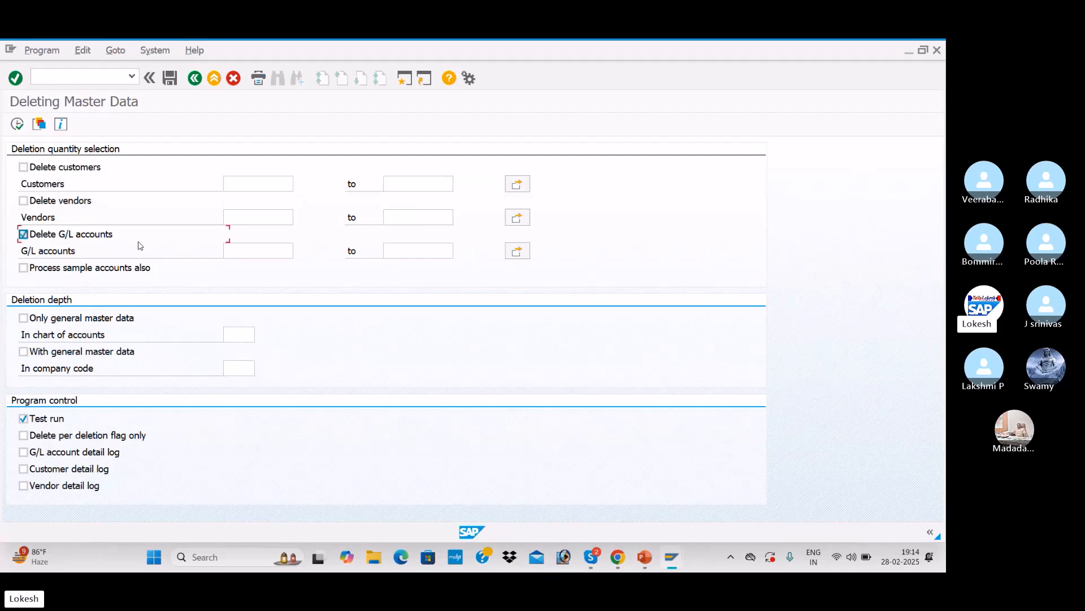
left_click(272, 254)
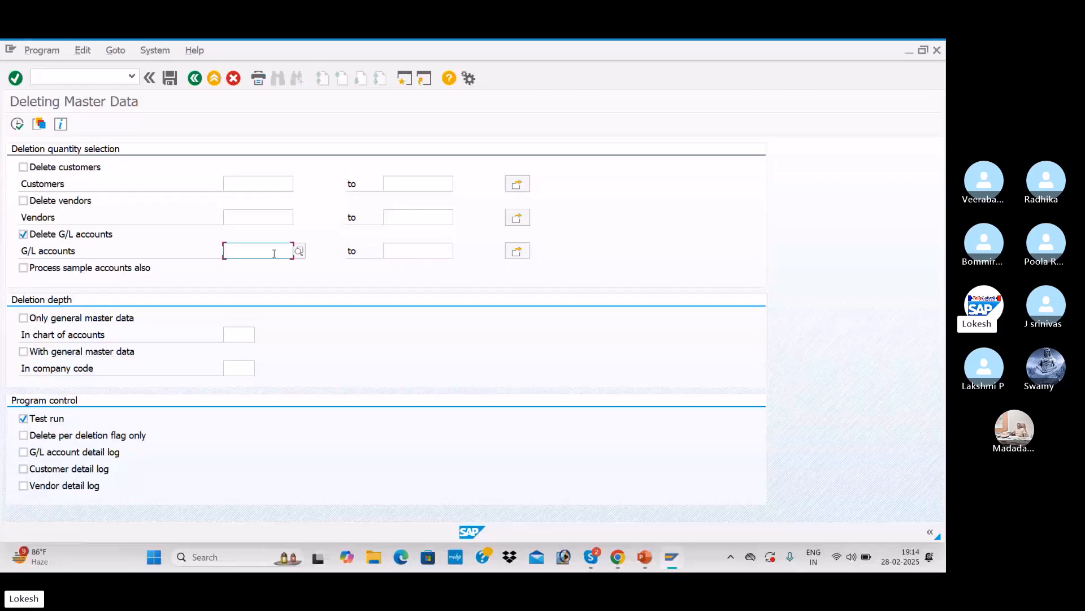
left_click(301, 254)
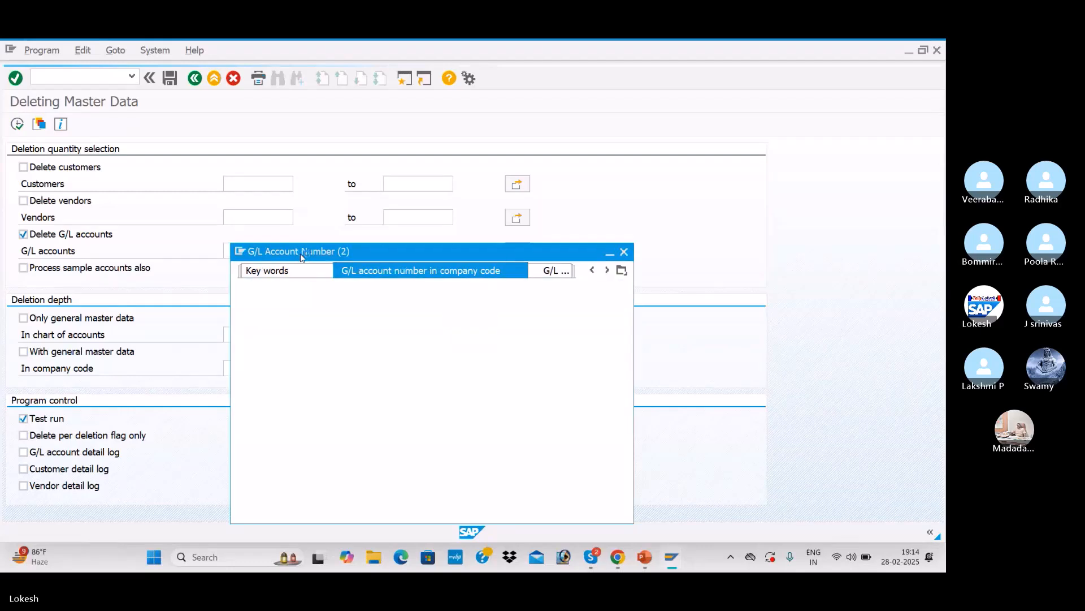
key("Return")
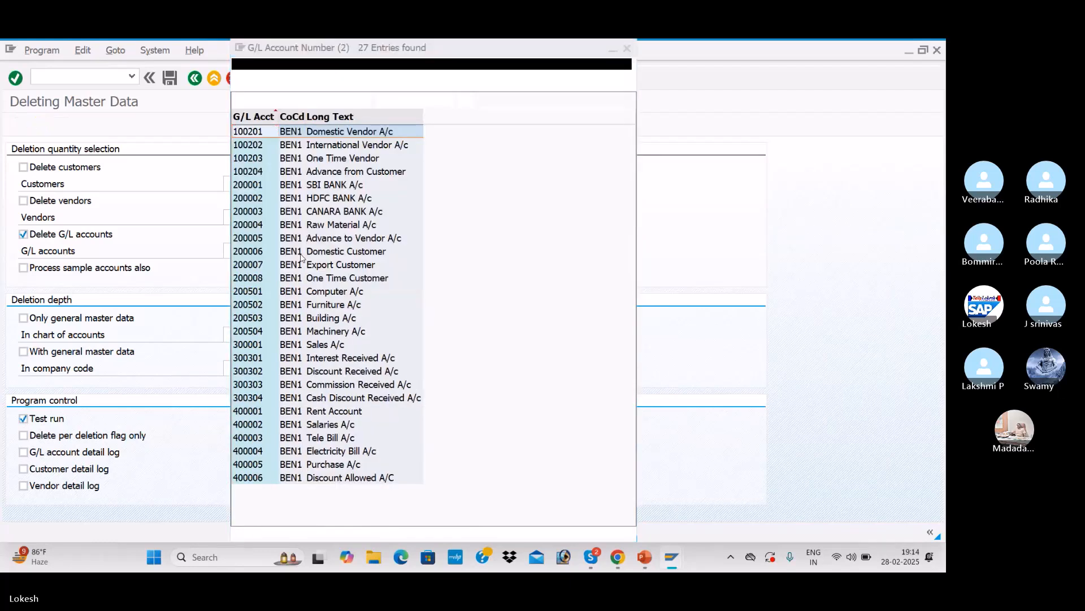
double_click(346, 416)
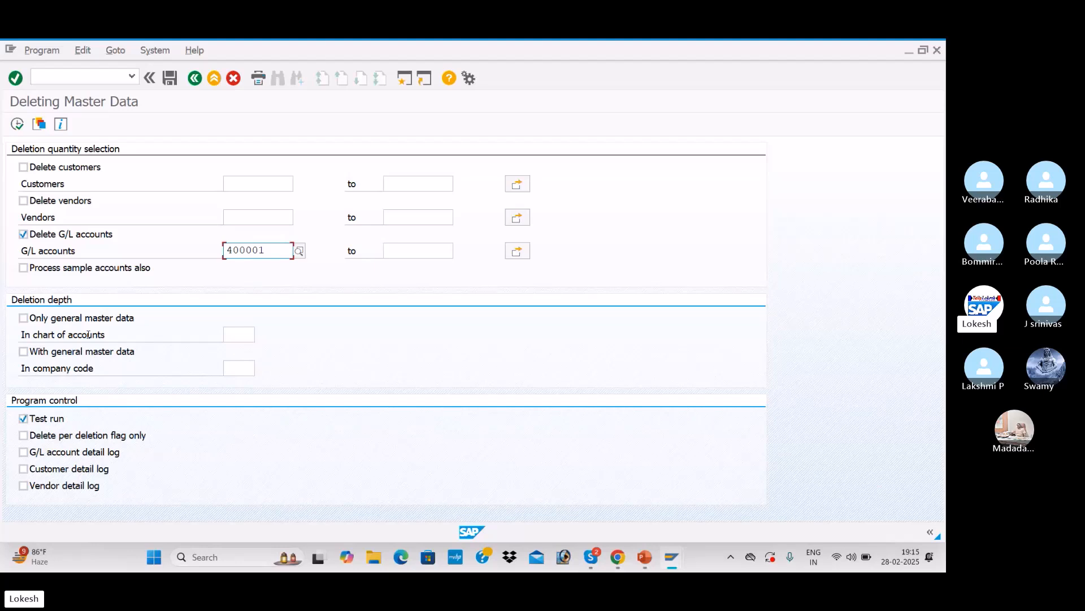
Step: Choose deletion with general master data in company code BEN1
left_click(23, 351)
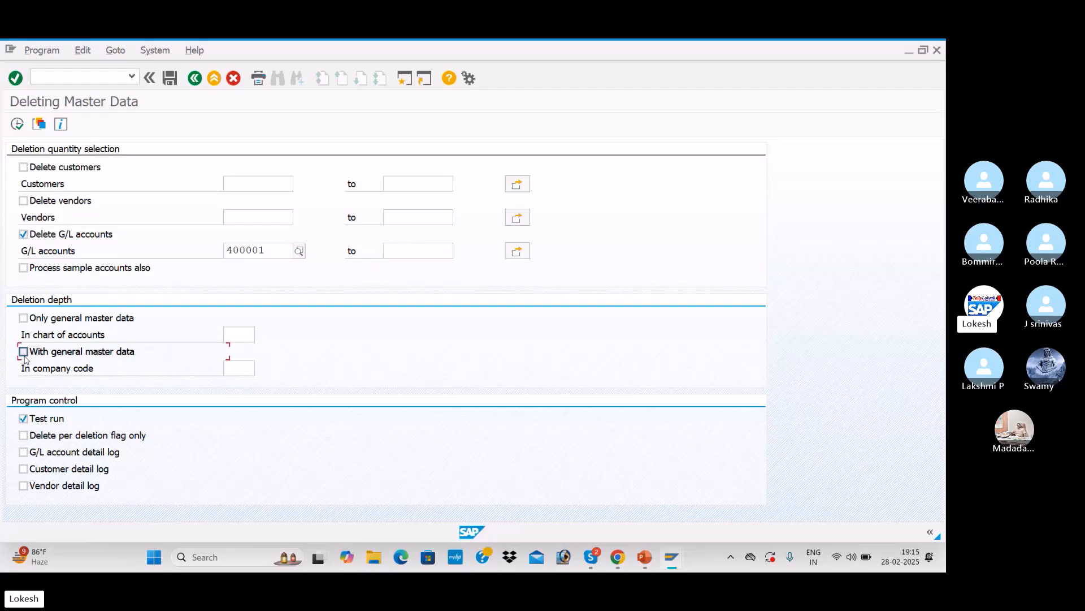
left_click(241, 370)
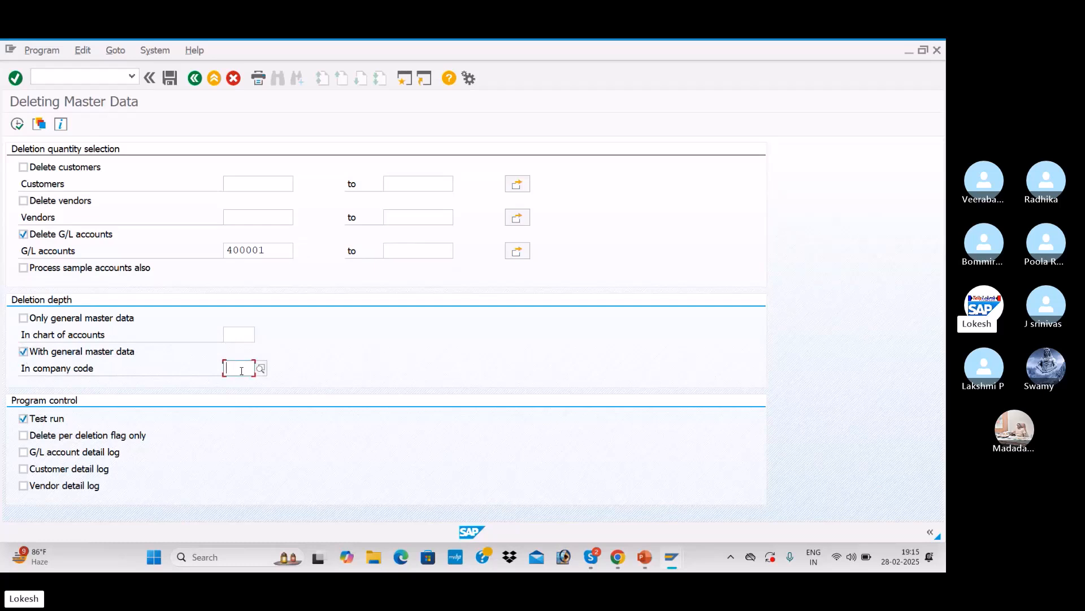
type("BEN1")
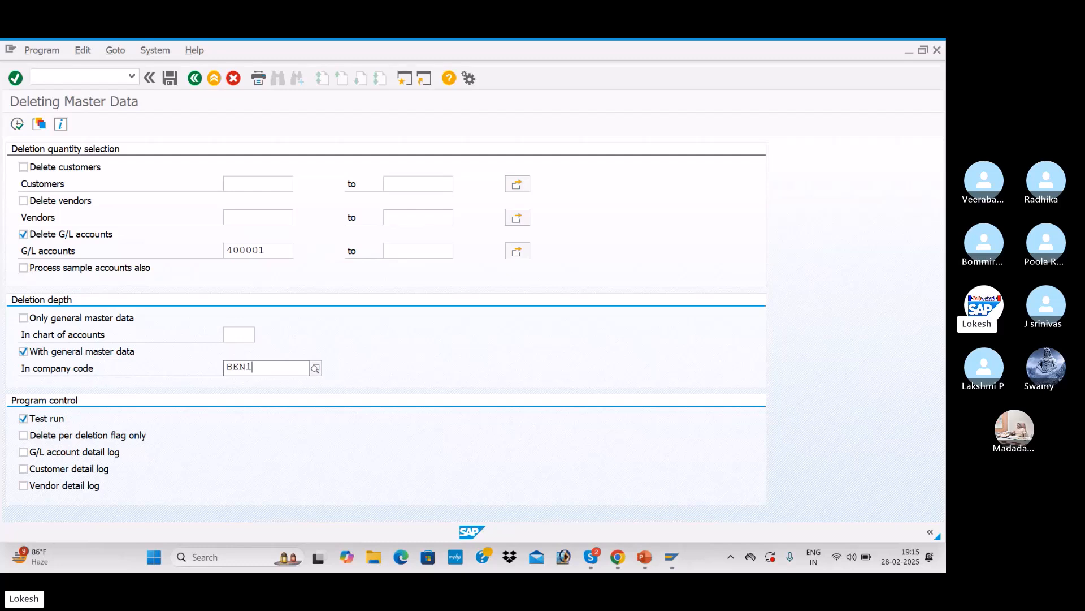
key("Tab")
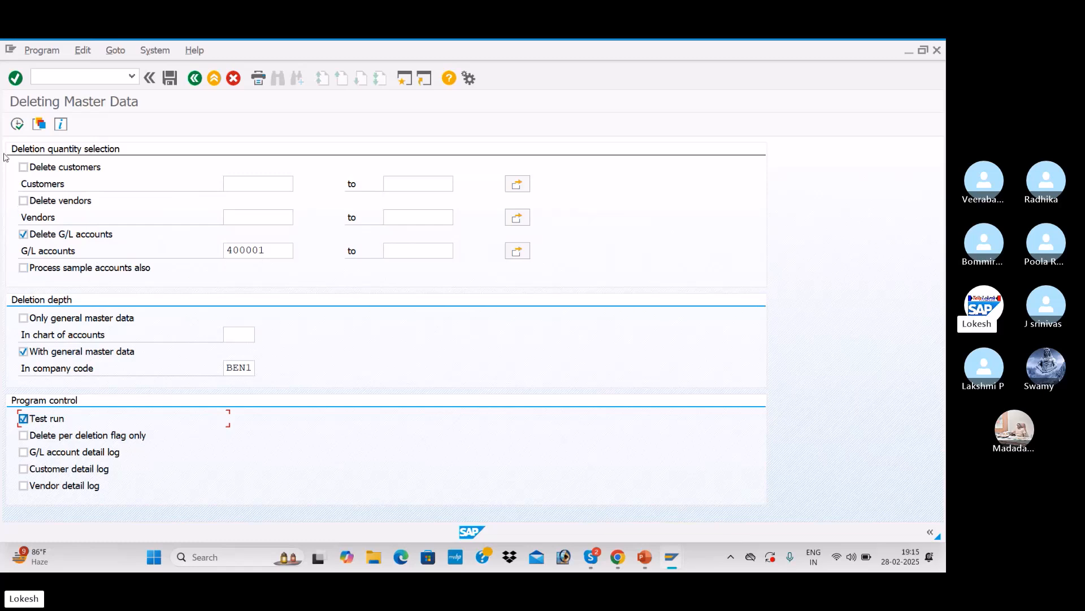
Step: Execute the deletion test run for account 400001 and return to the selection screen
left_click(19, 130)
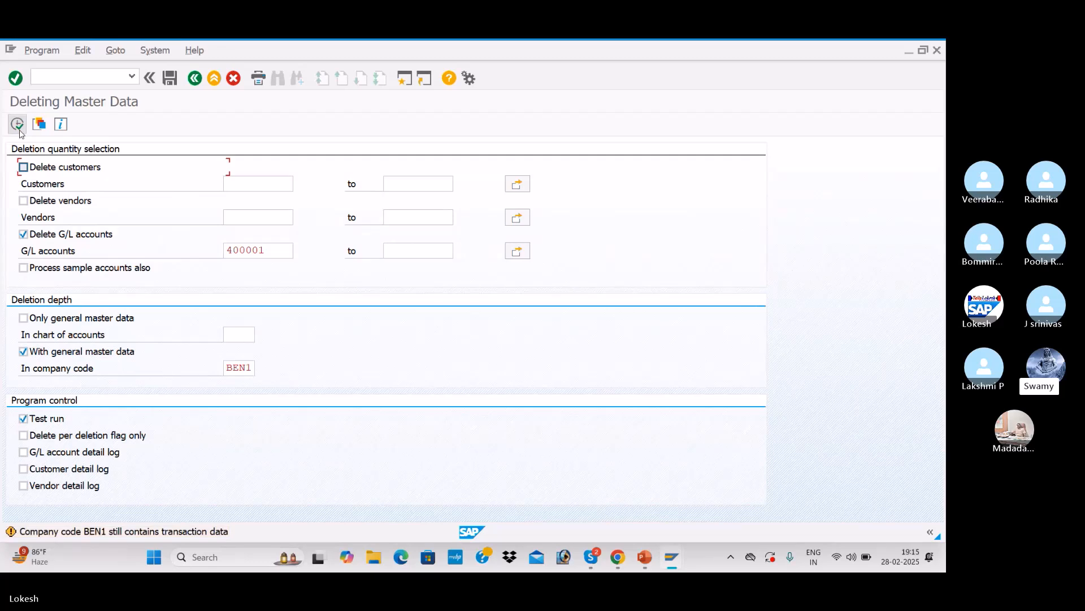
left_click(19, 130)
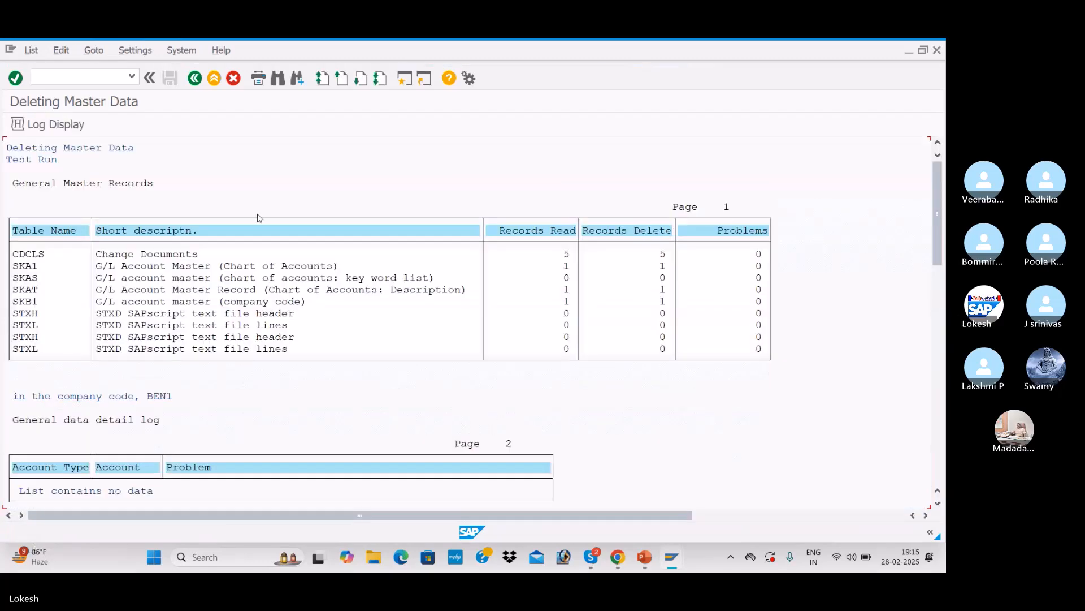
left_click(195, 79)
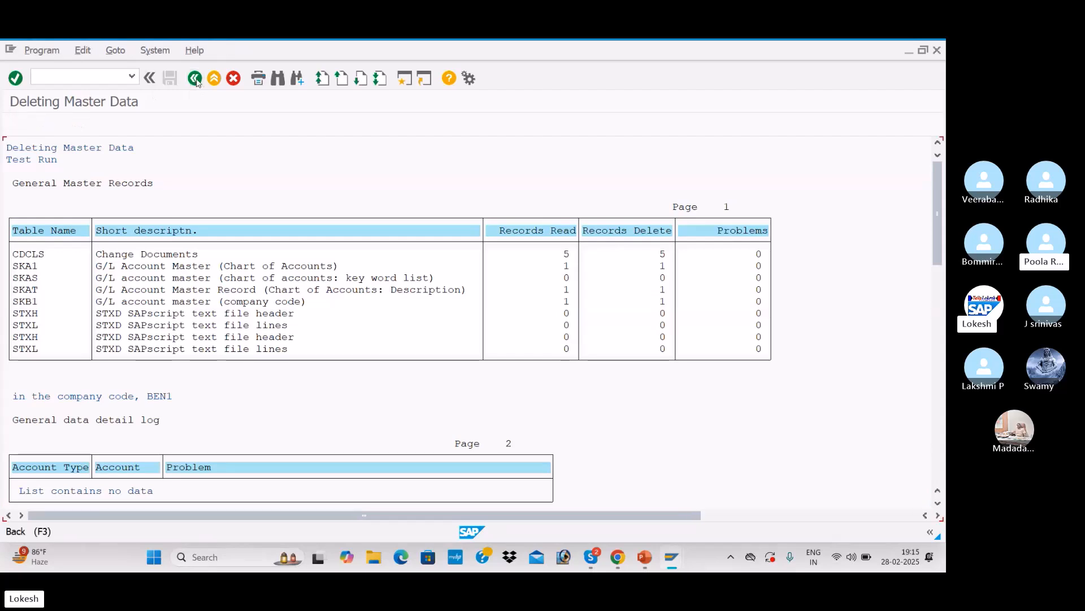
left_click(18, 124)
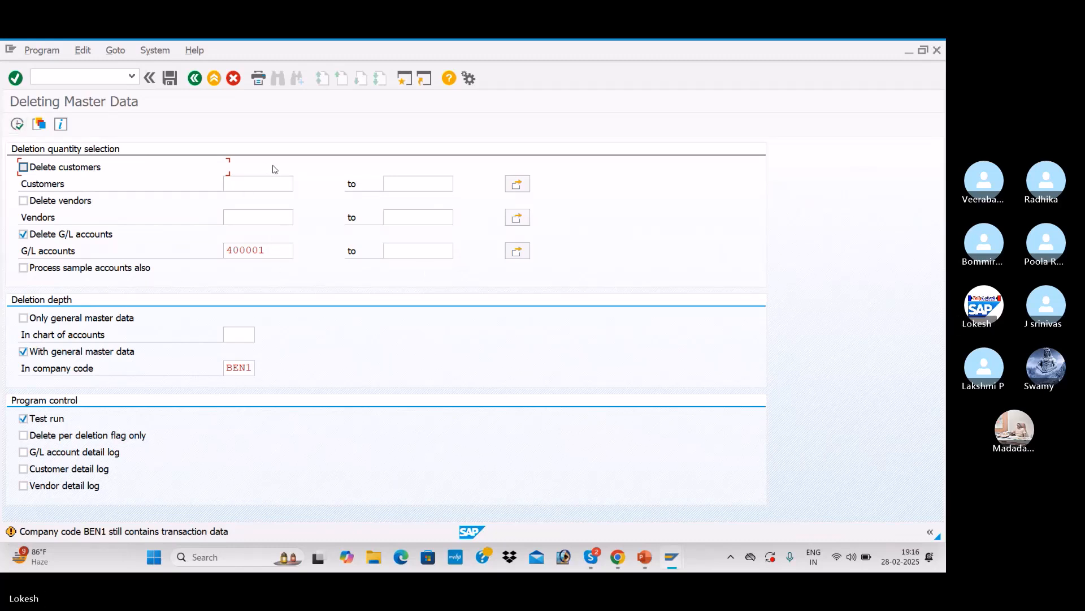
Step: Switch to the G/L account master window and create account 400007 by copying reference account 400006
key("alt+Tab")
key("alt+Tab")
key("alt+Tab")
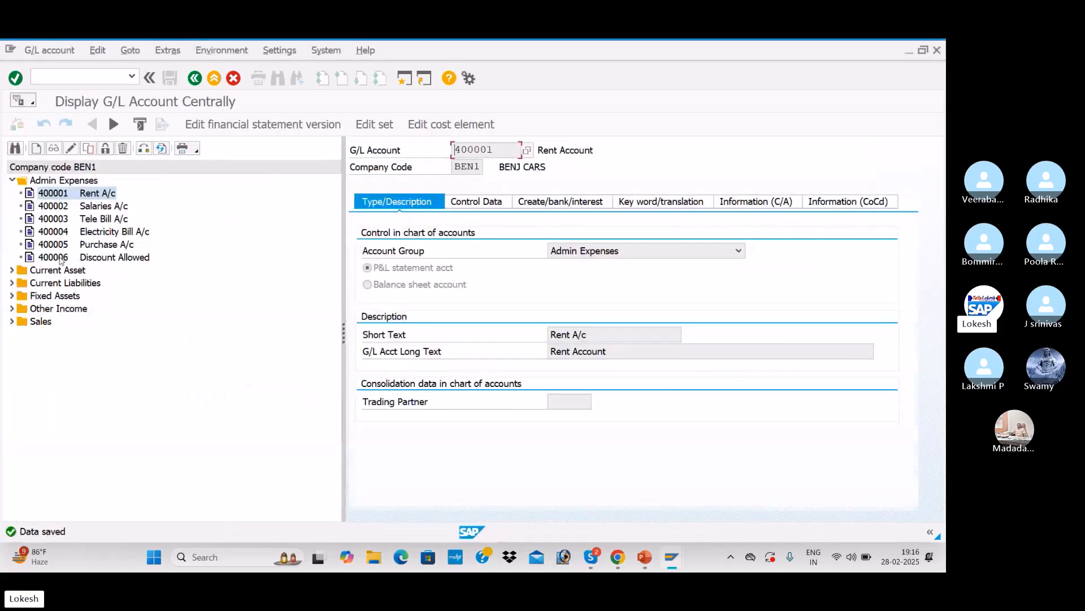
left_click(61, 259)
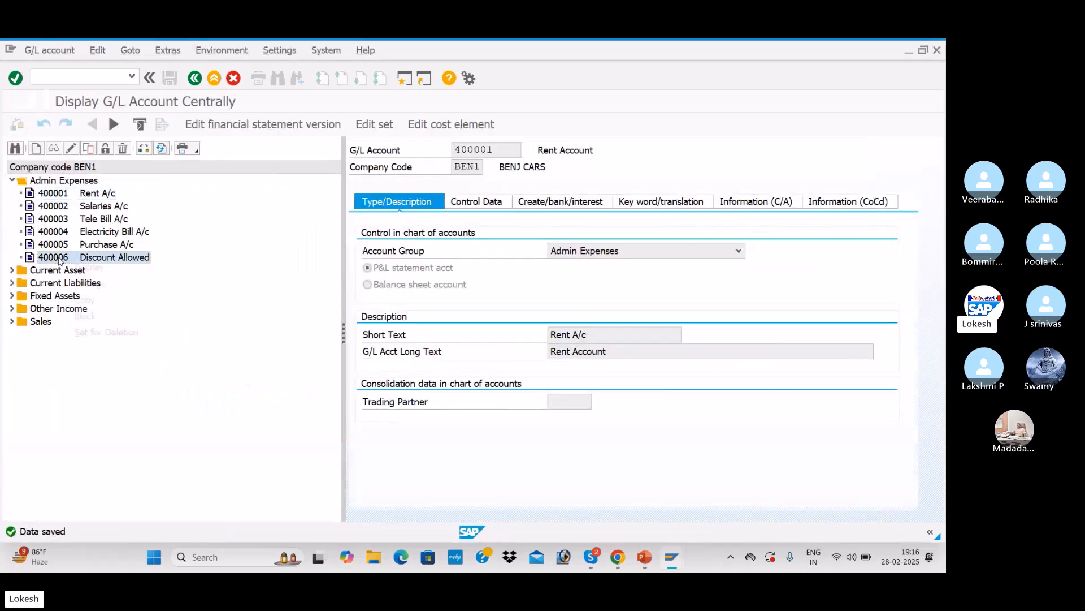
right_click(60, 260)
left_click(85, 299)
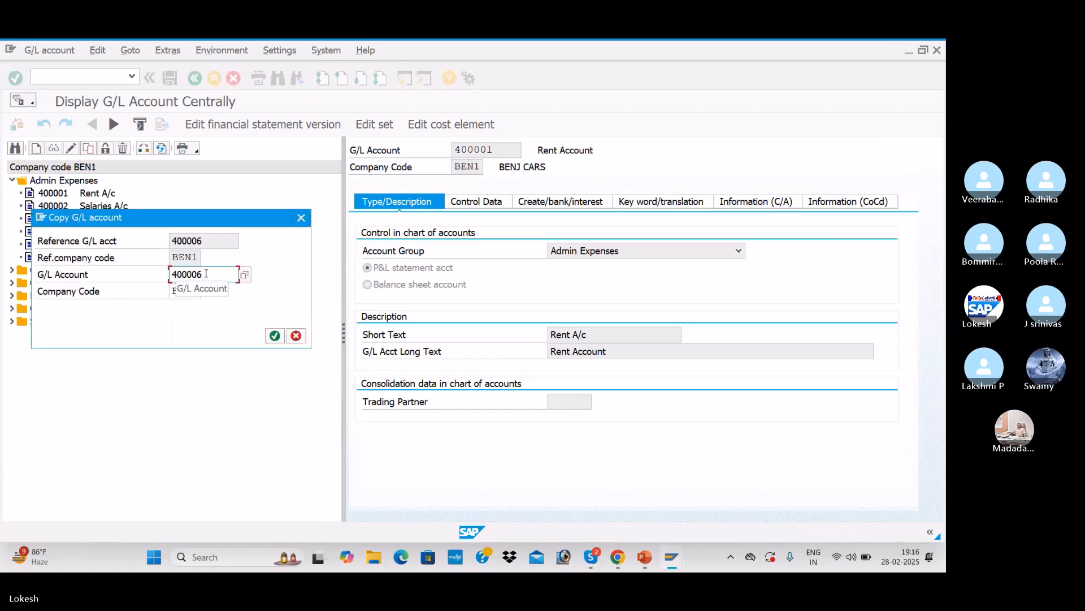
key("BackSpace")
type("7")
key("Return")
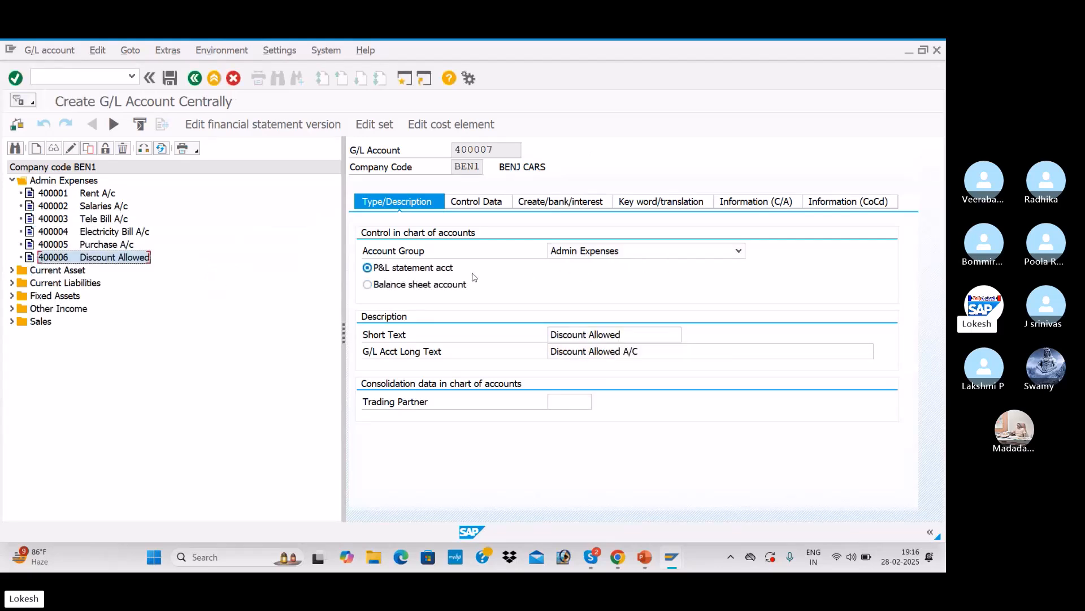
Step: Set both the short text and the long text of the new account to POSTAGE
left_click(648, 336)
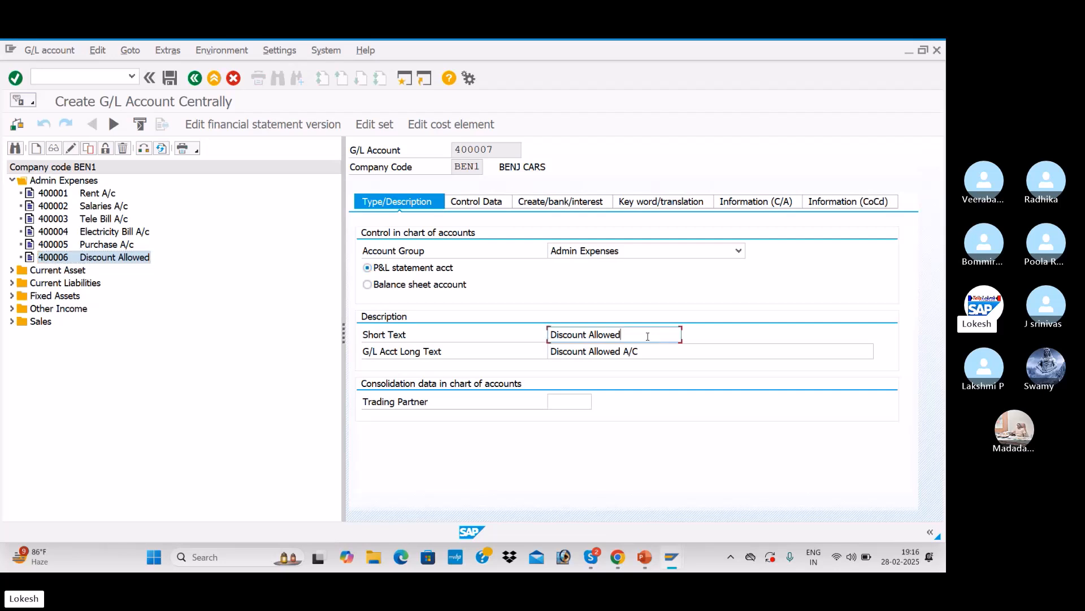
key("BackSpace")
key("BackSpace")
key("BackSpace")
key("BackSpace")
key("BackSpace")
key("BackSpace")
key("BackSpace")
key("BackSpace")
key("BackSpace")
key("BackSpace")
key("BackSpace")
key("BackSpace")
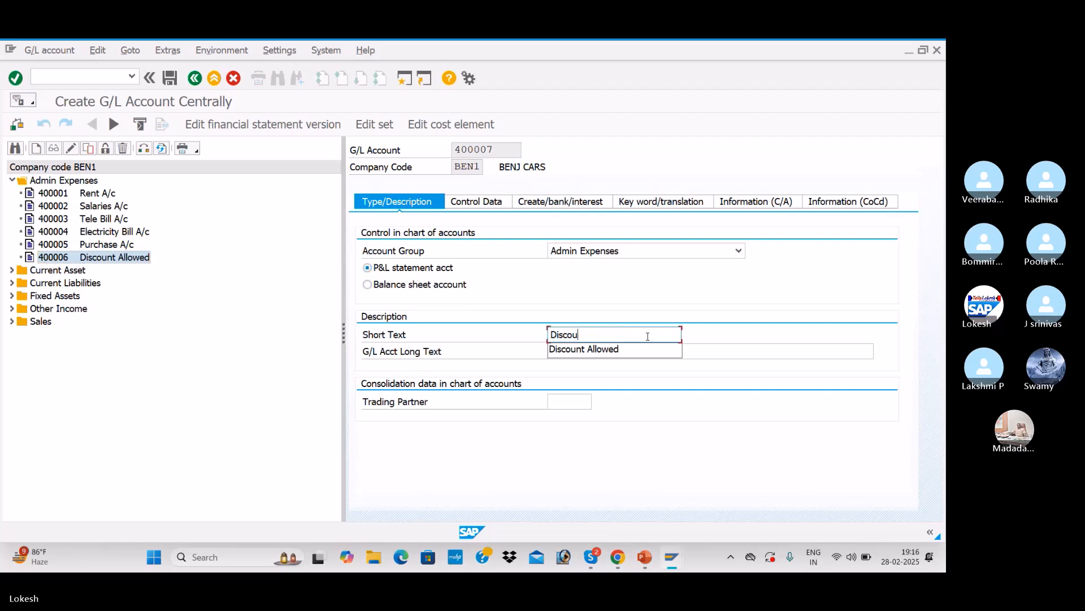
key("BackSpace")
key("BackSpace")
key("BackSpace")
type("PO")
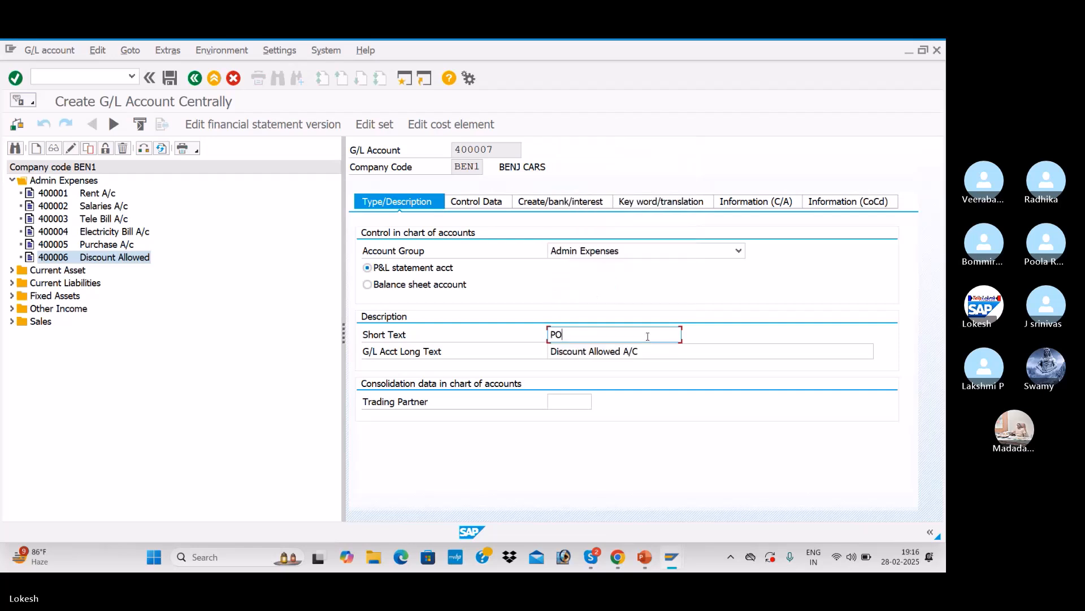
type("STAGE")
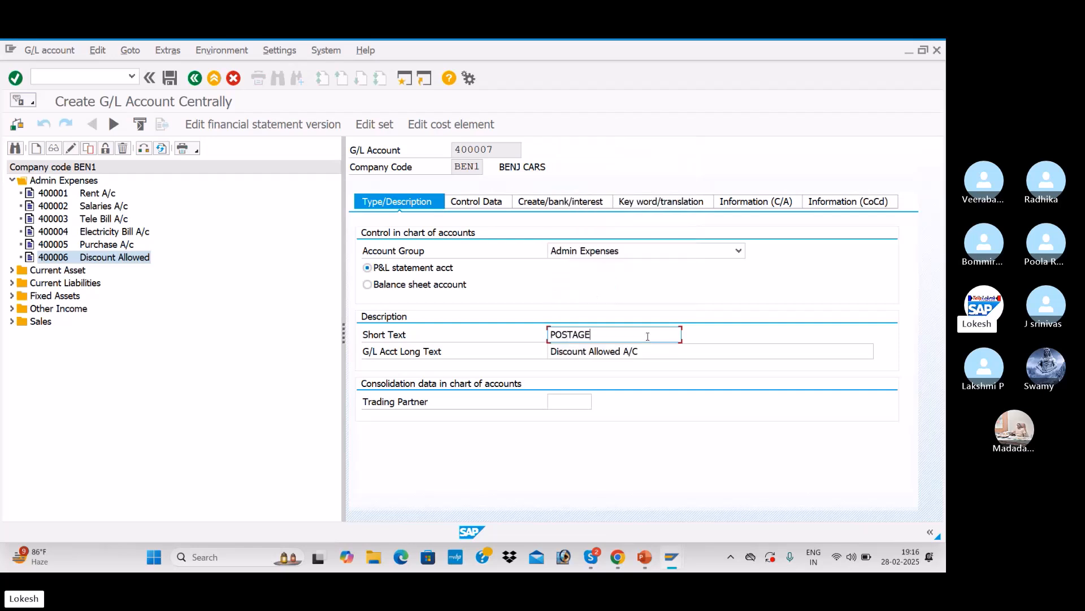
left_click_drag(600, 339, 525, 334)
left_click_drag(648, 353, 536, 352)
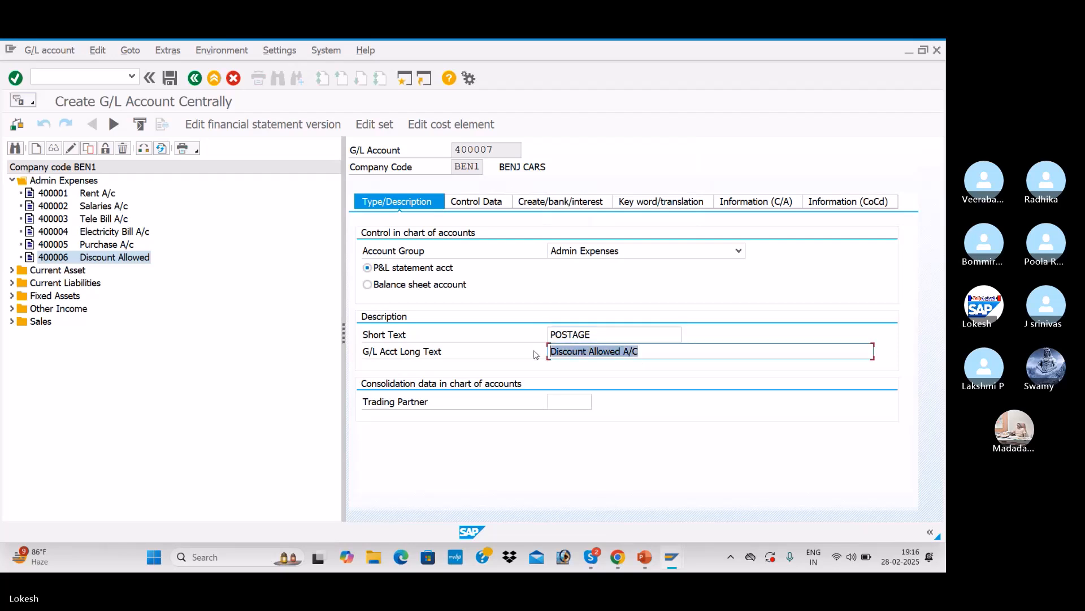
key("ctrl+v")
Step: Review the Control Data and Create/bank/interest tabs of account 400007 and save the new account
left_click_drag(344, 335, 260, 321)
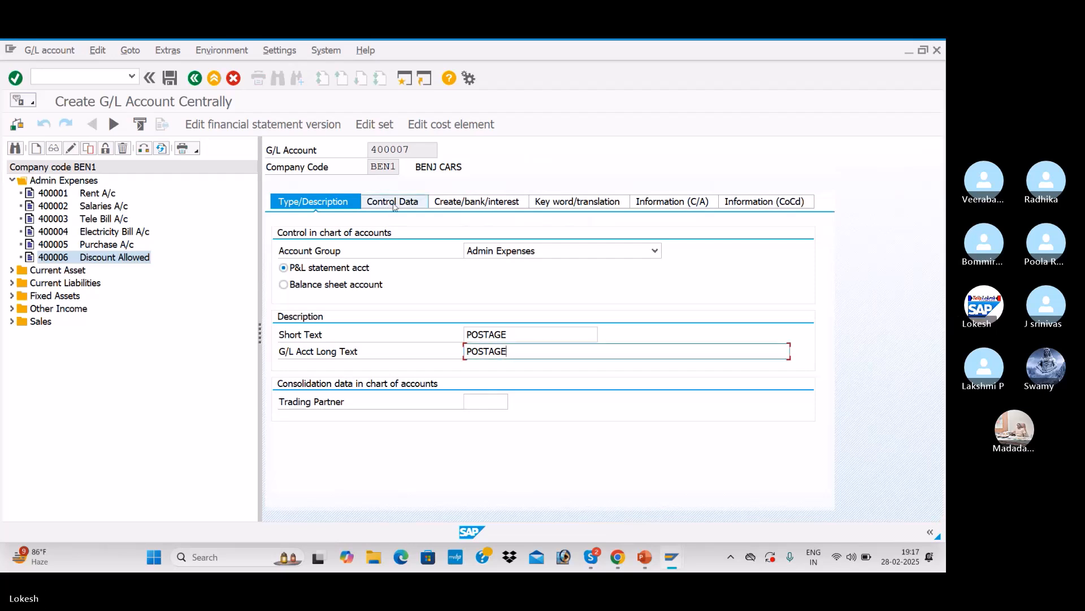
left_click(412, 207)
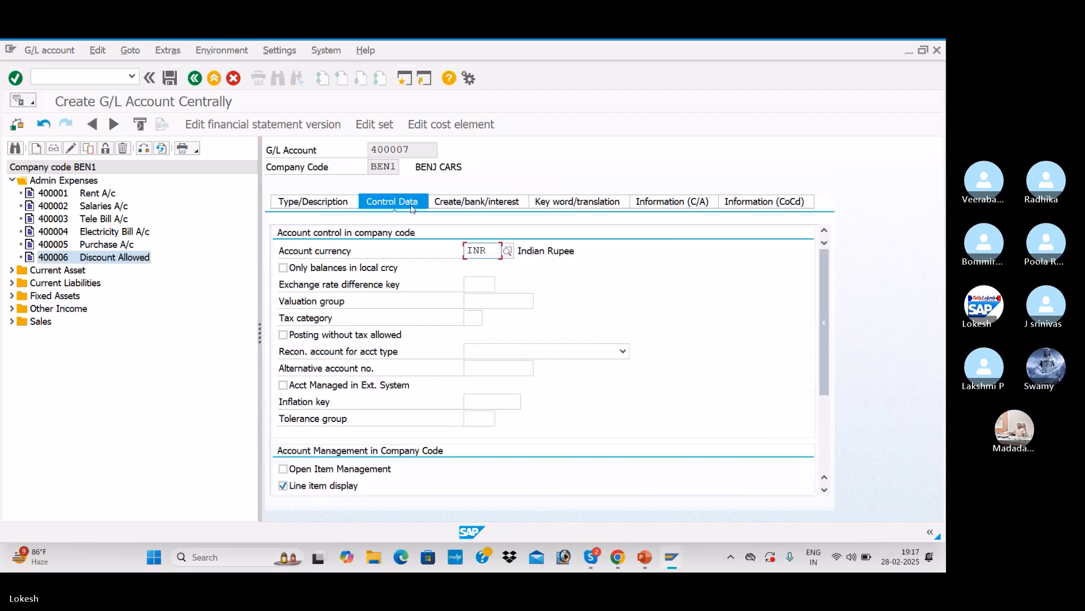
scroll(459, 306, "down", 2)
scroll(459, 318, "down", 1)
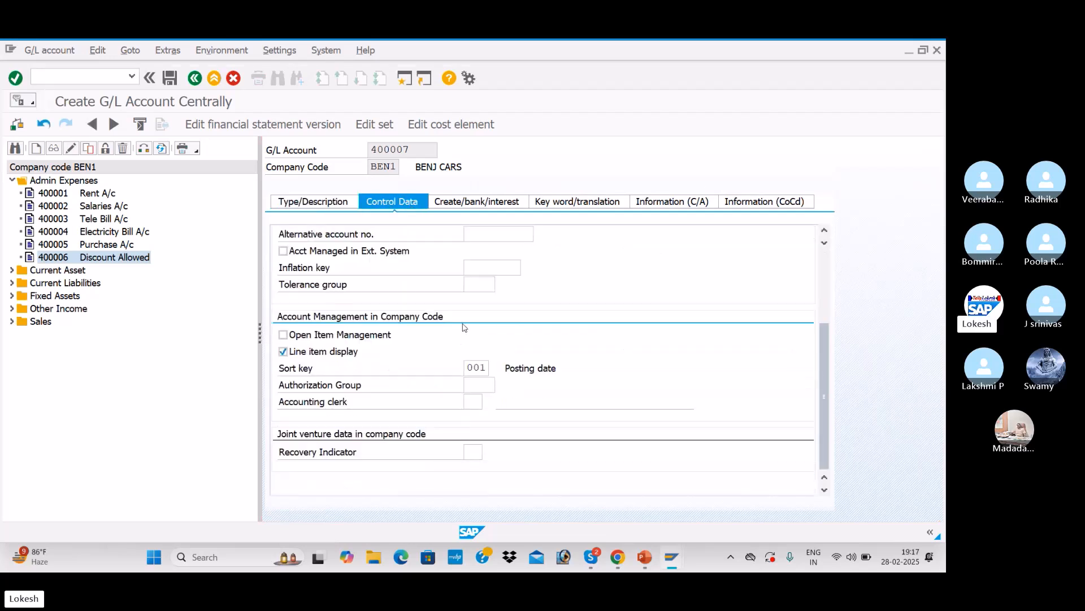
left_click(496, 203)
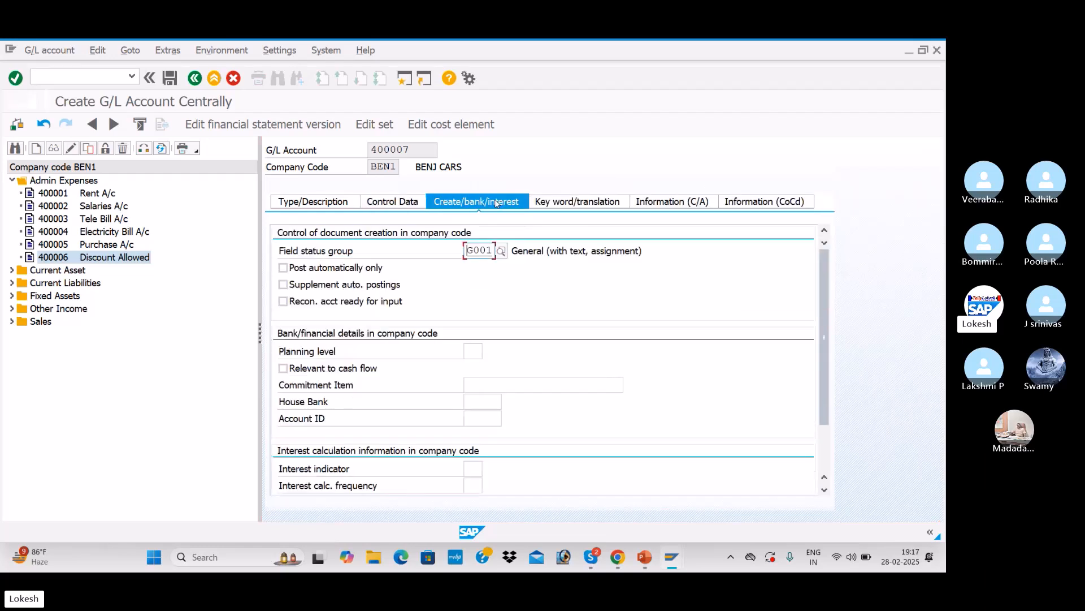
left_click(326, 202)
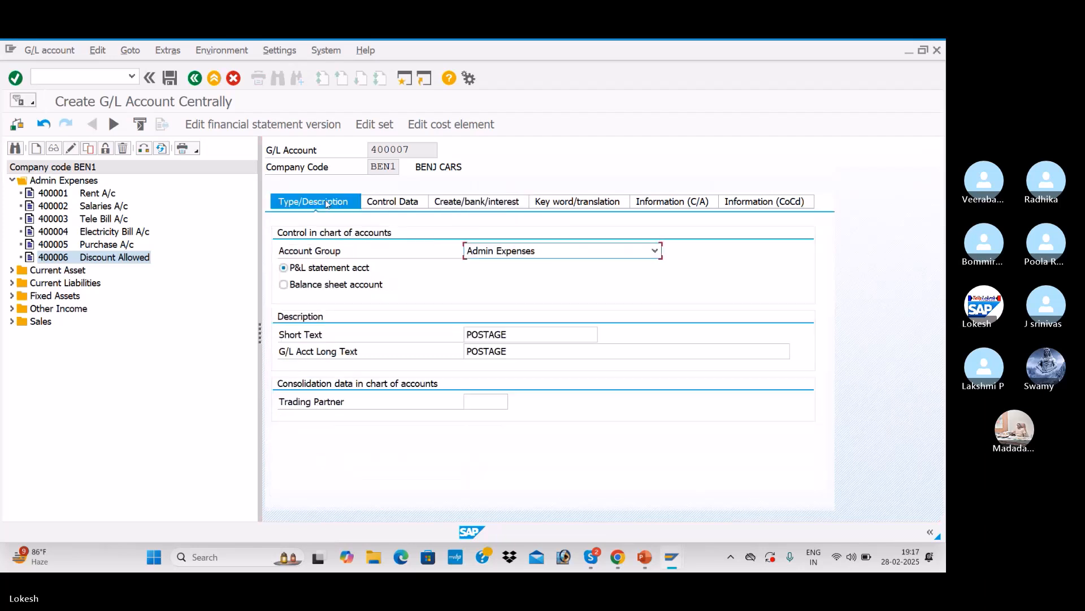
left_click(177, 81)
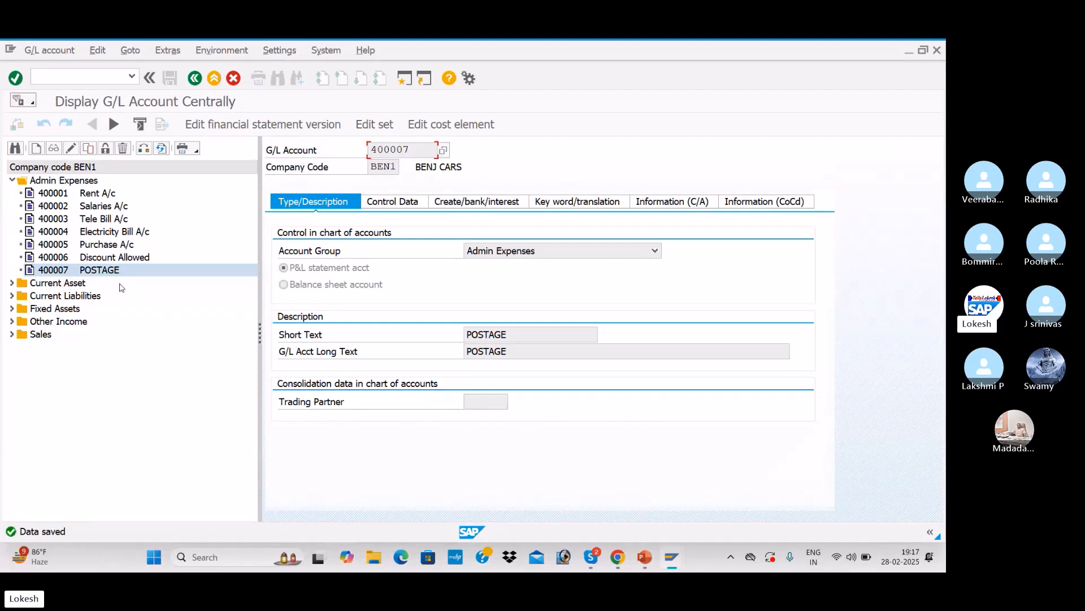
Step: Return to the deletion program and pick account 400007 from the G/L account search help
key("alt+Tab")
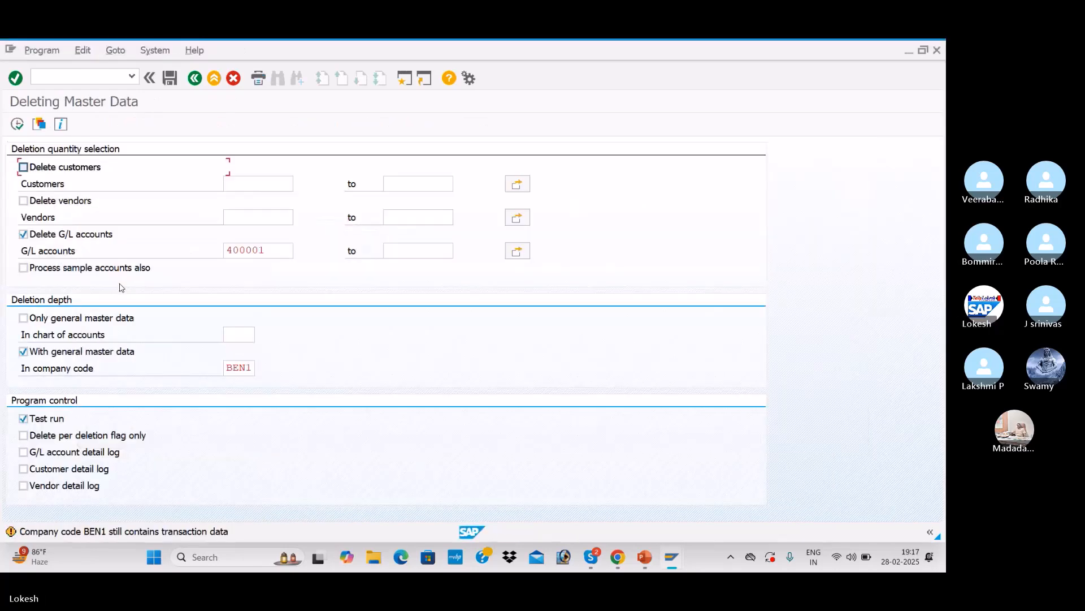
left_click(263, 252)
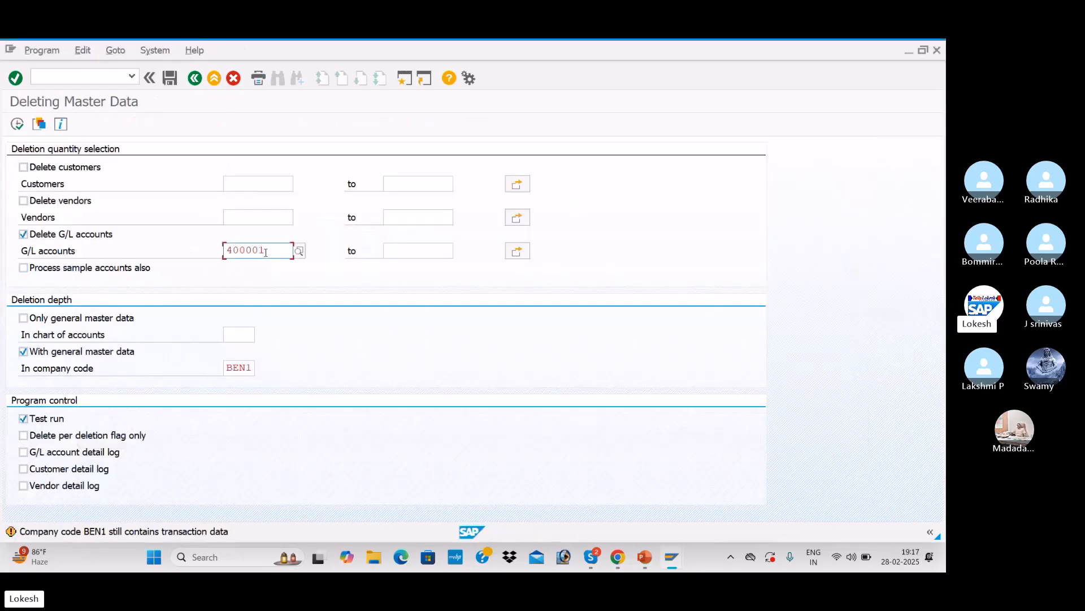
left_click(299, 252)
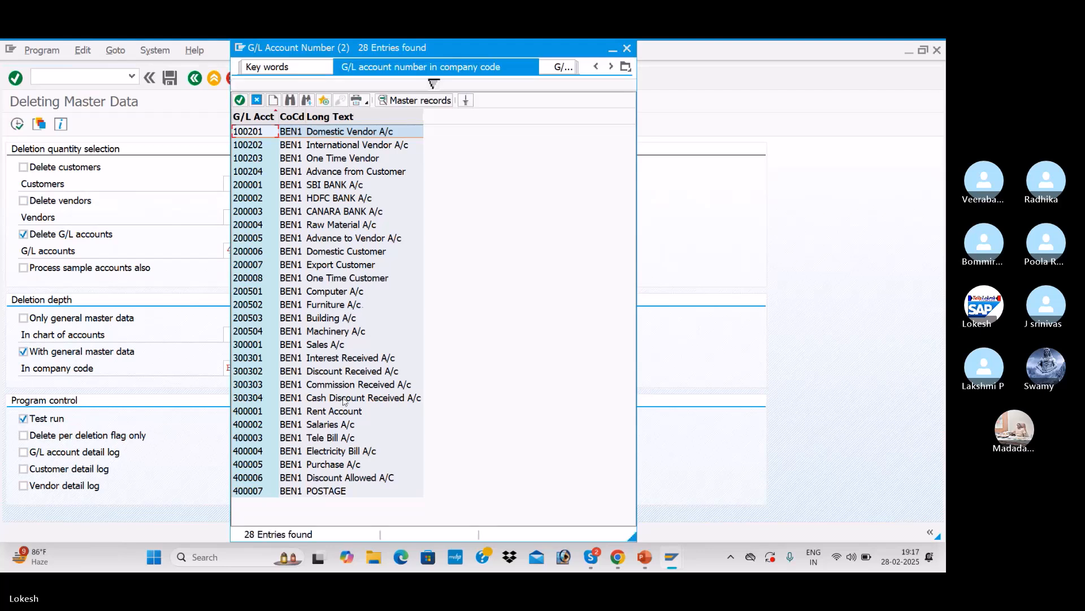
left_click(329, 493)
double_click(329, 493)
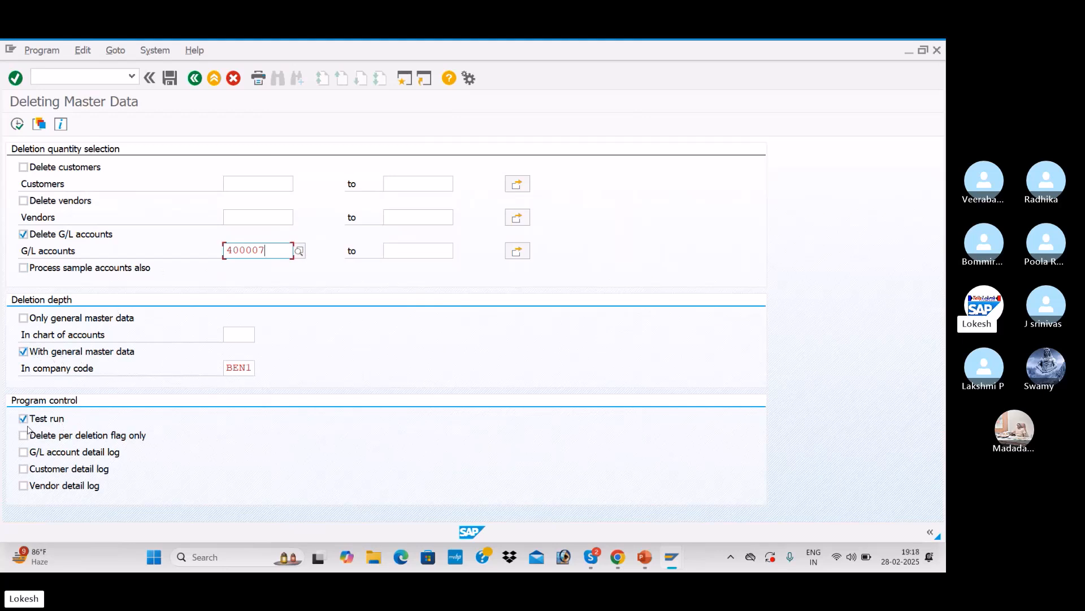
Step: Execute the deletion test run for account 400007, go back and switch off the Test run option
left_click(23, 129)
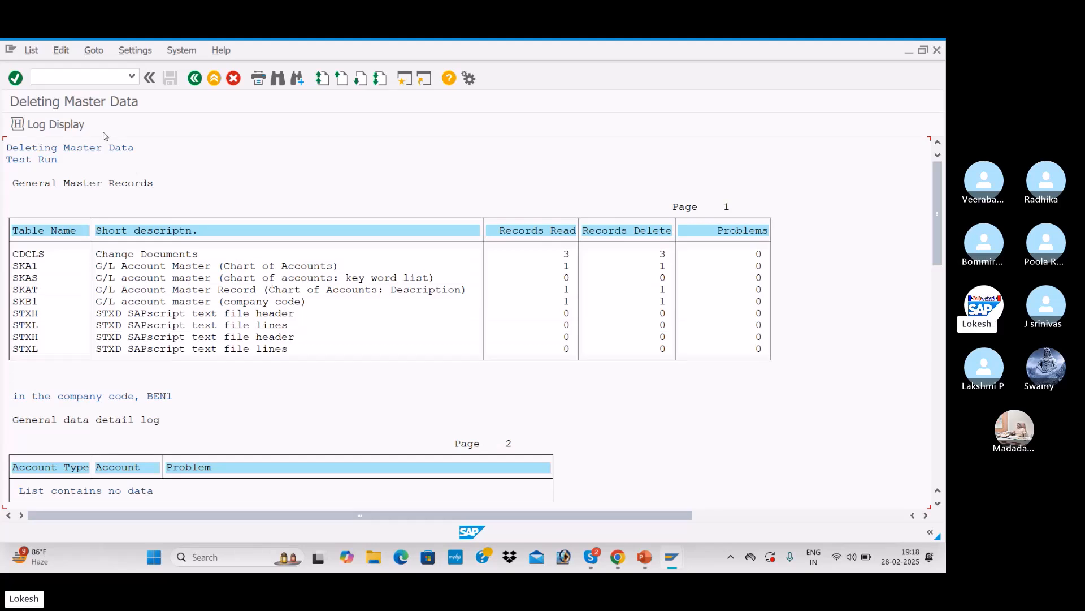
left_click(197, 82)
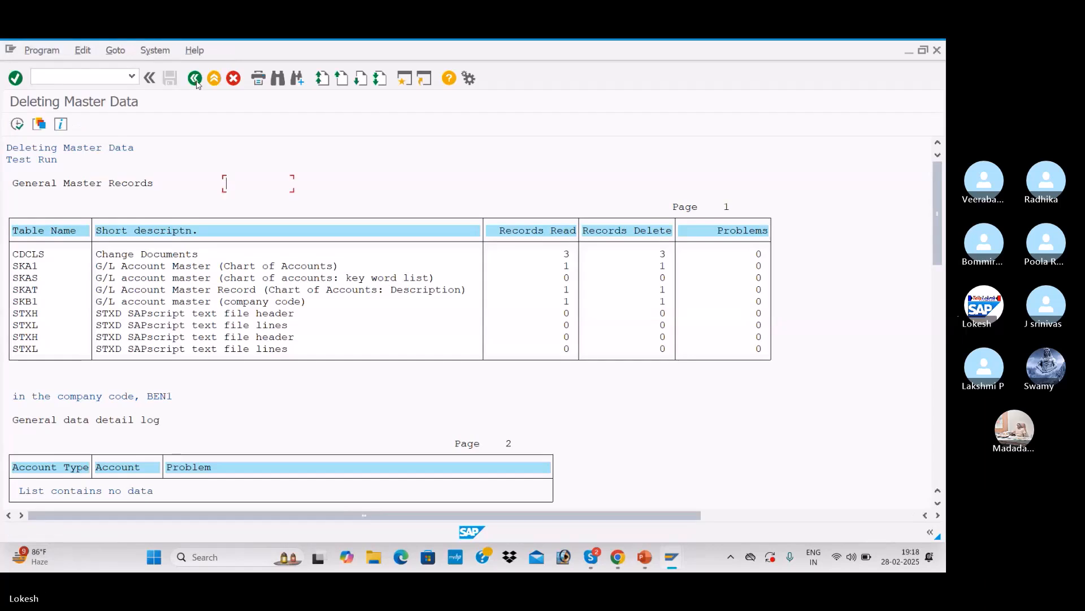
left_click(25, 418)
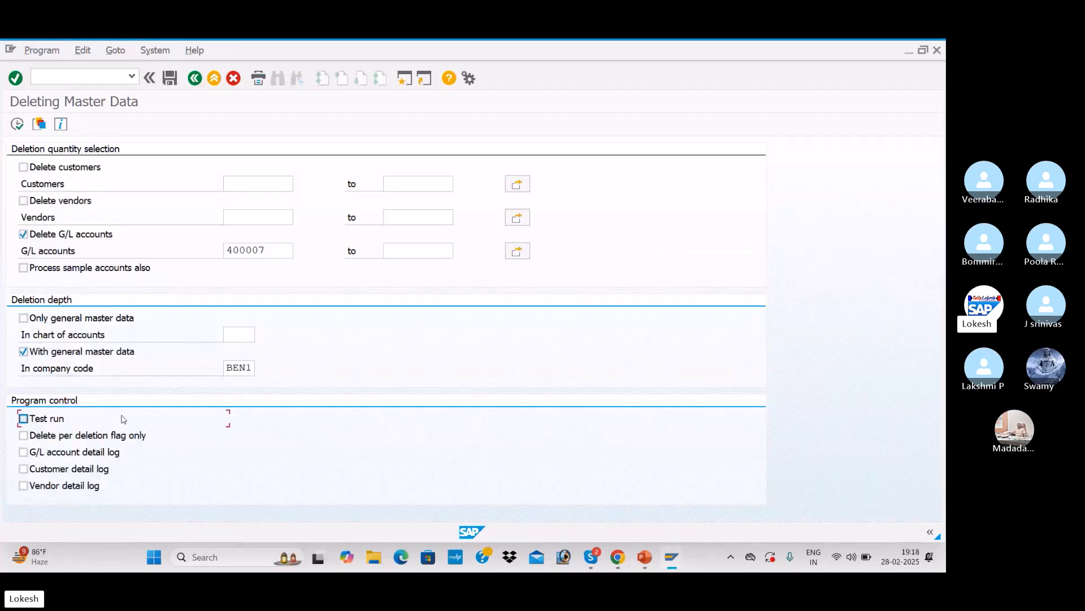
Step: Execute the real deletion run for G/L account 400007, confirm deleting from the database, and go back
left_click(17, 125)
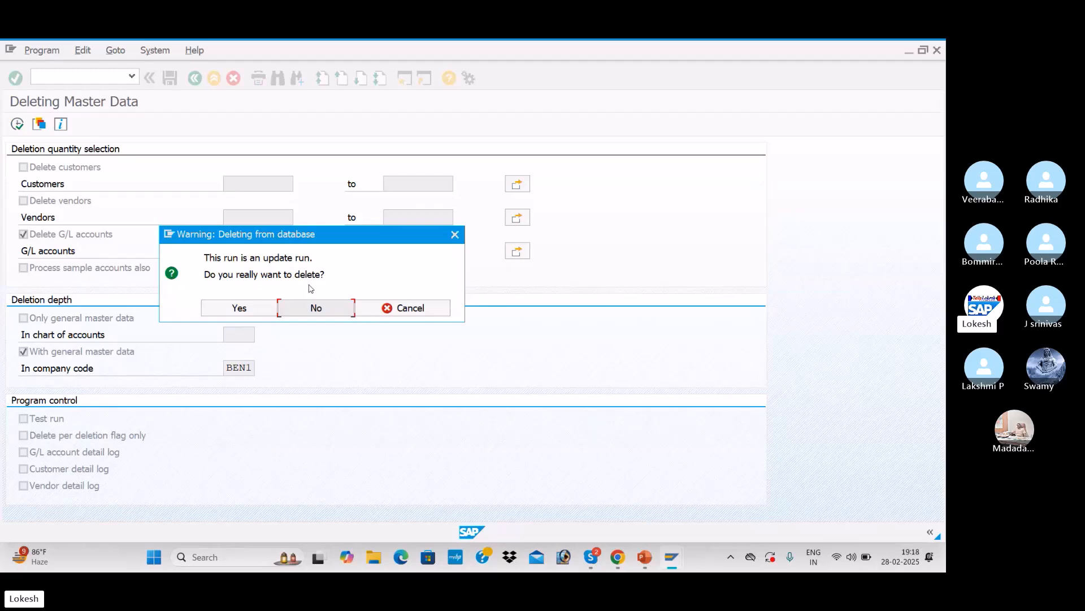
left_click(260, 309)
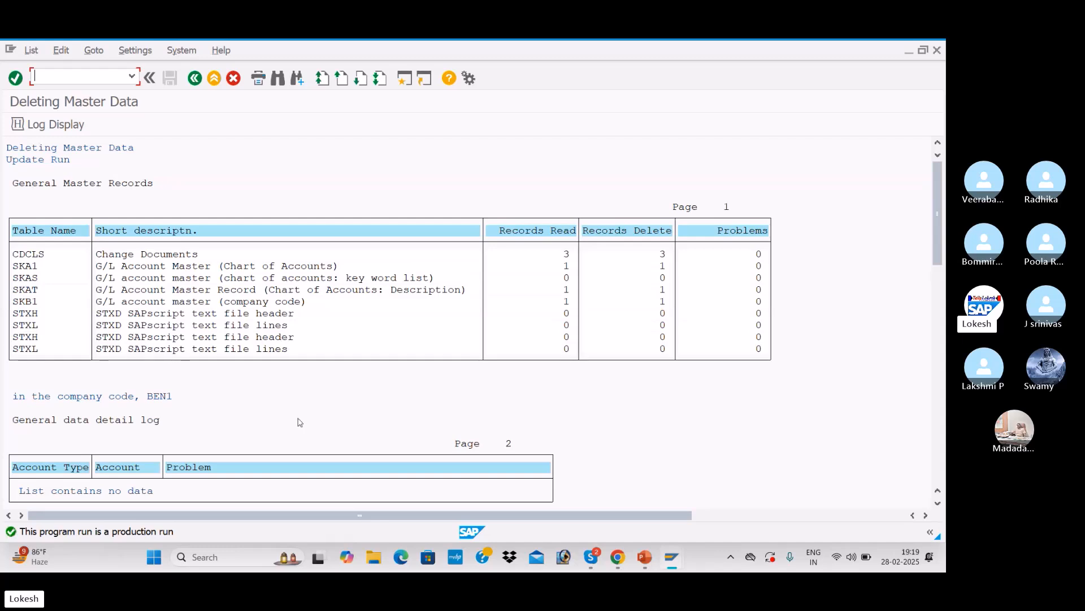
left_click(195, 79)
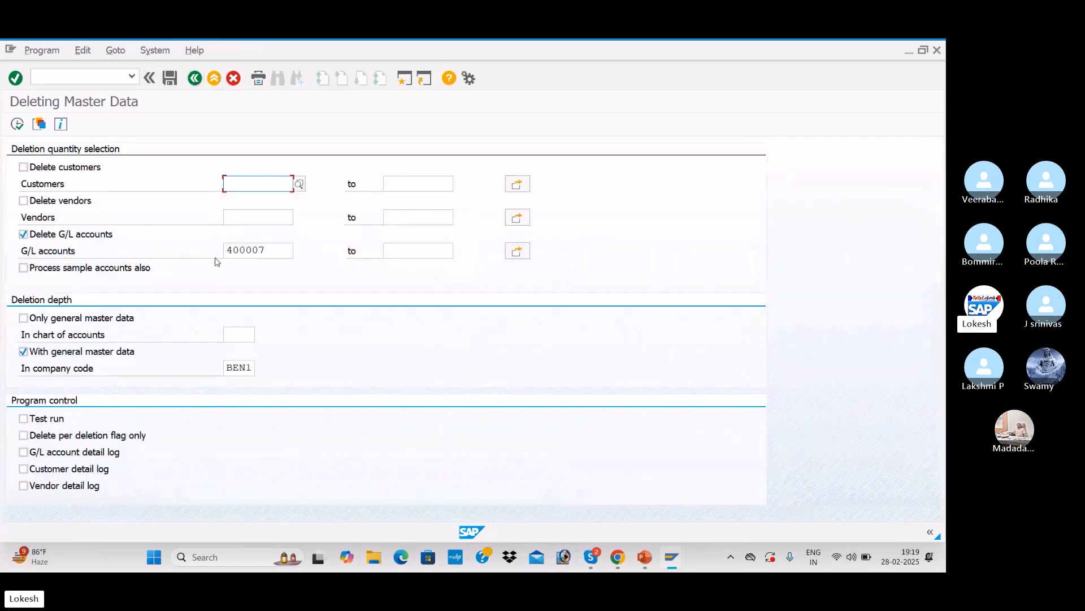
Step: Switch to the G/L account window, reopen FS00 and expand Admin Expenses to check whether account 400007 is still listed
key("alt+Tab")
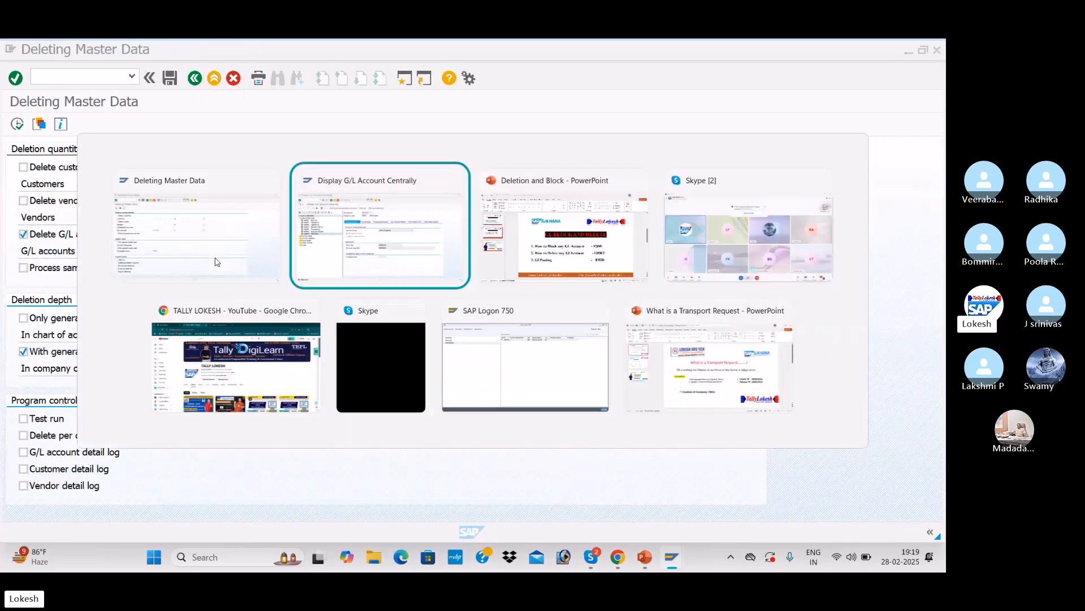
left_click(72, 77)
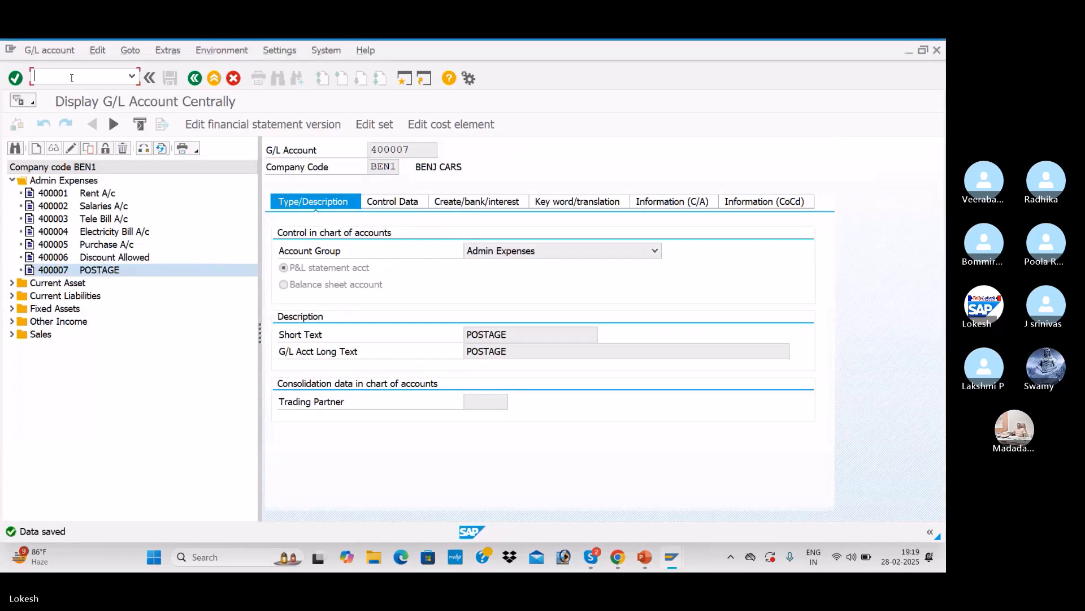
type("/NFS00")
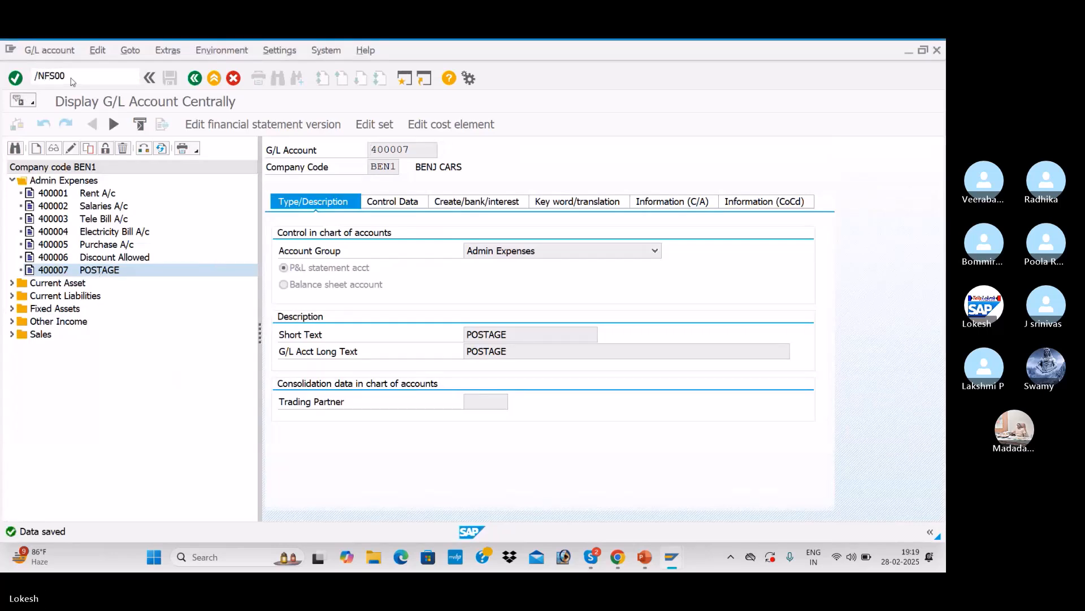
key("Return")
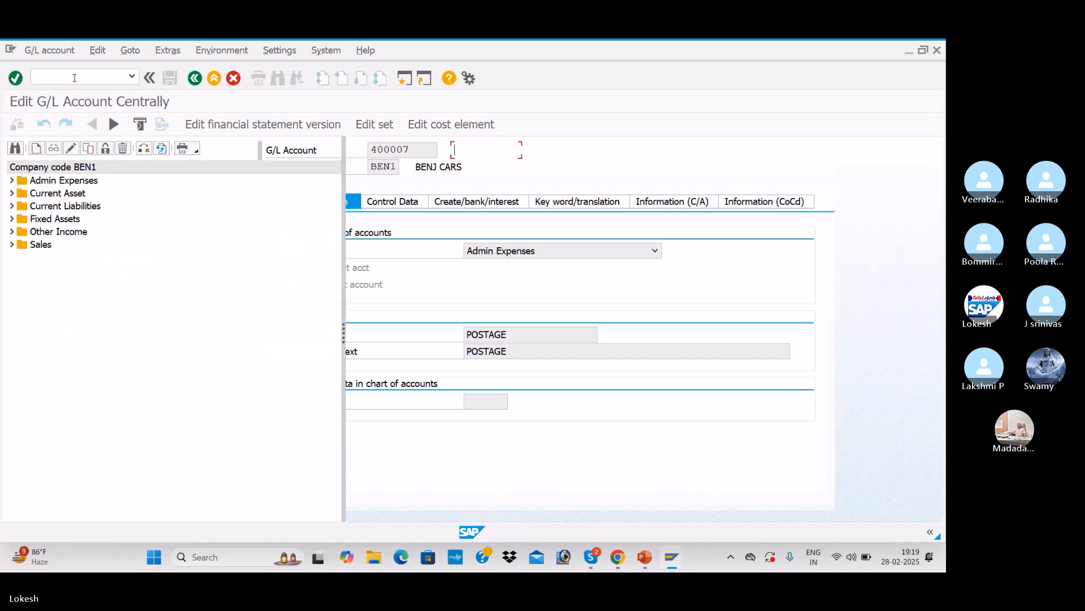
left_click(12, 180)
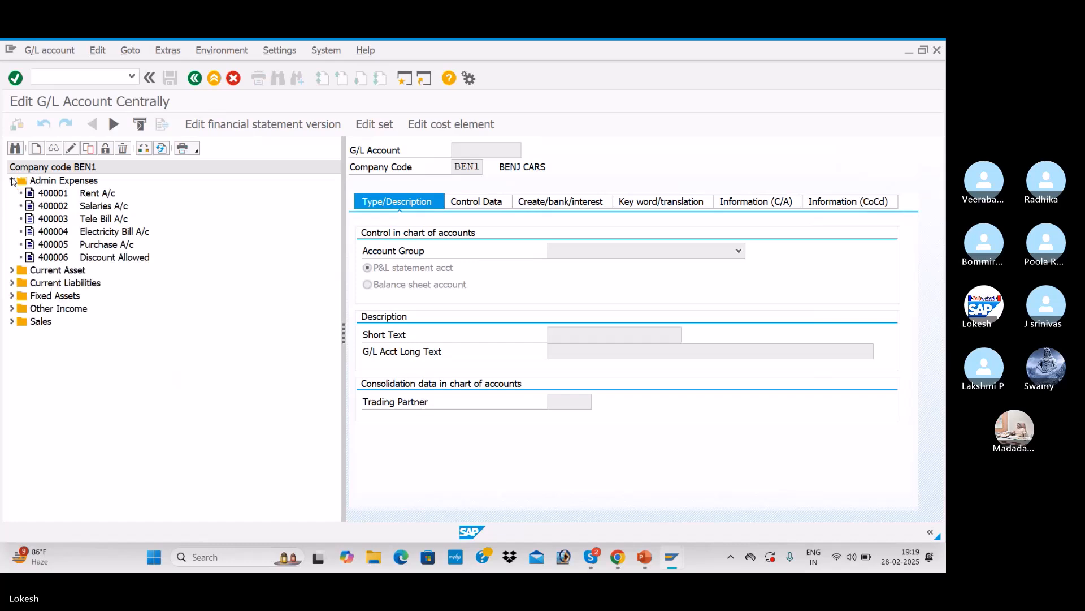
left_click(70, 259)
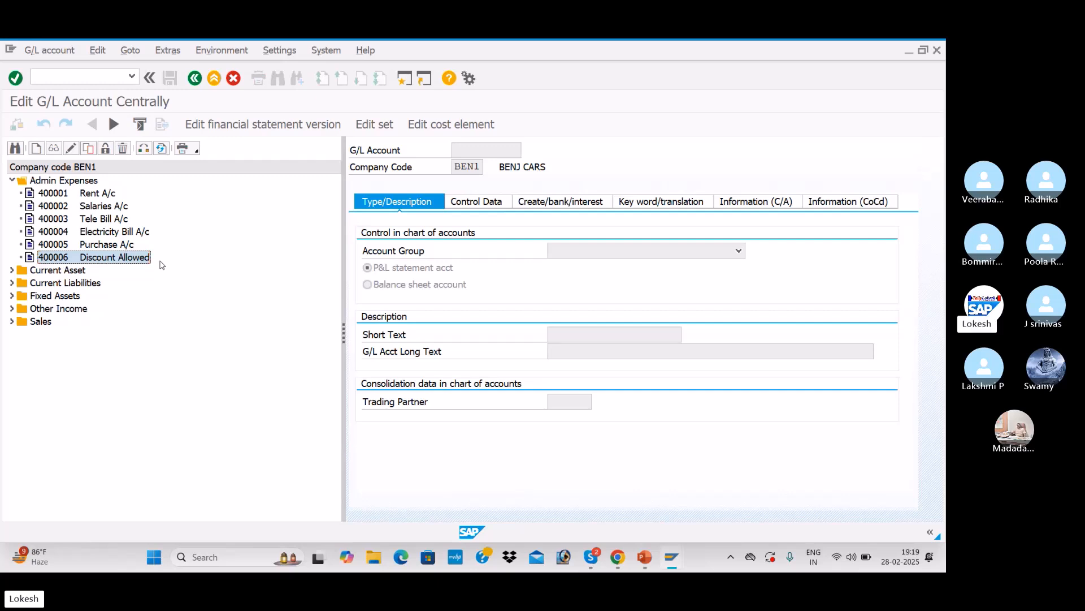
key("alt+Tab")
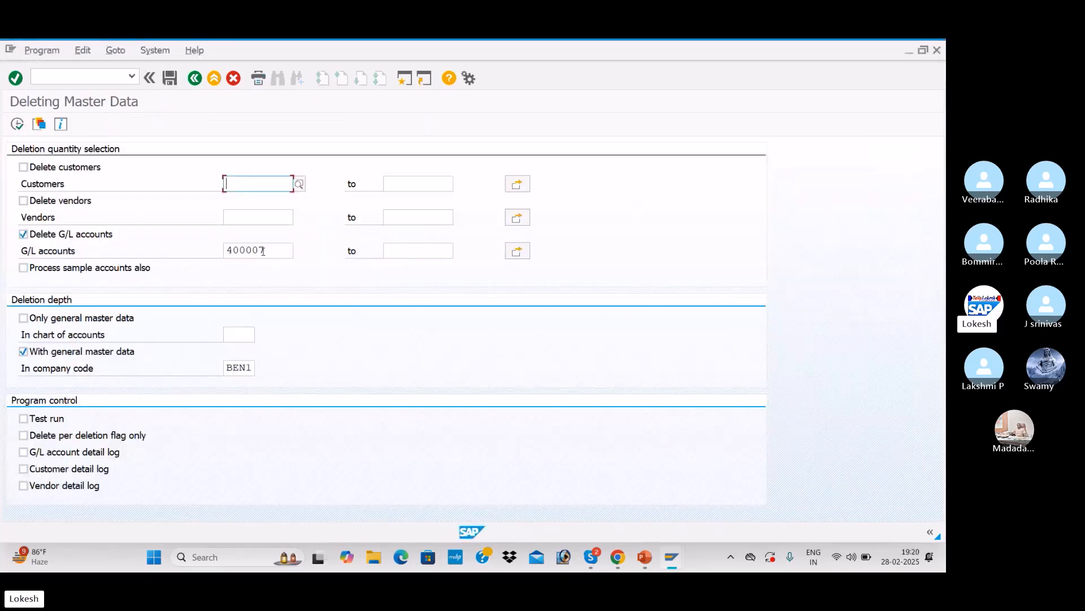
left_click(73, 75)
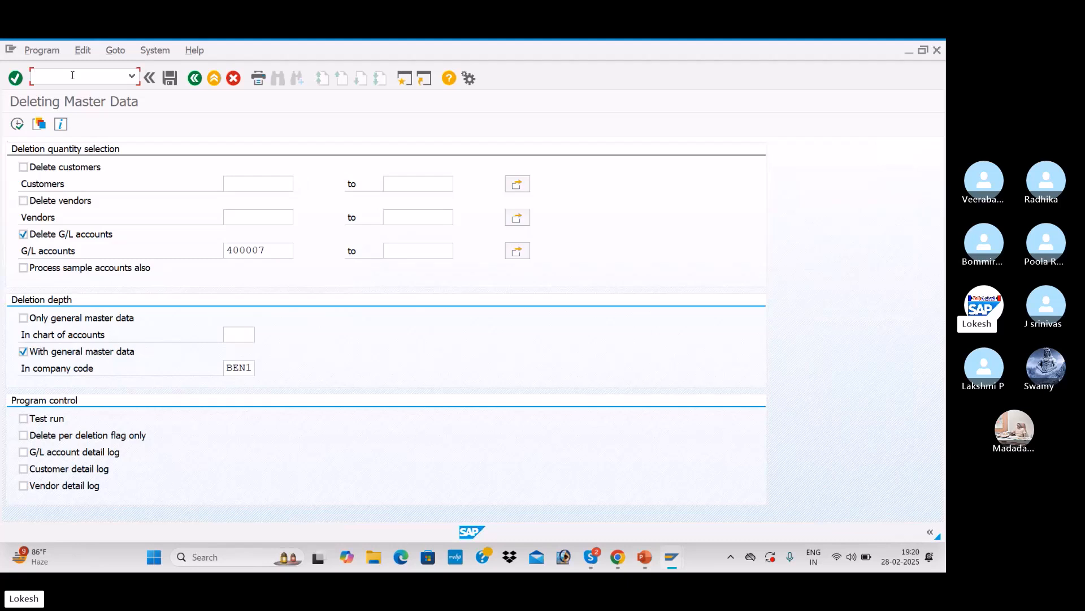
type("/NOBR2")
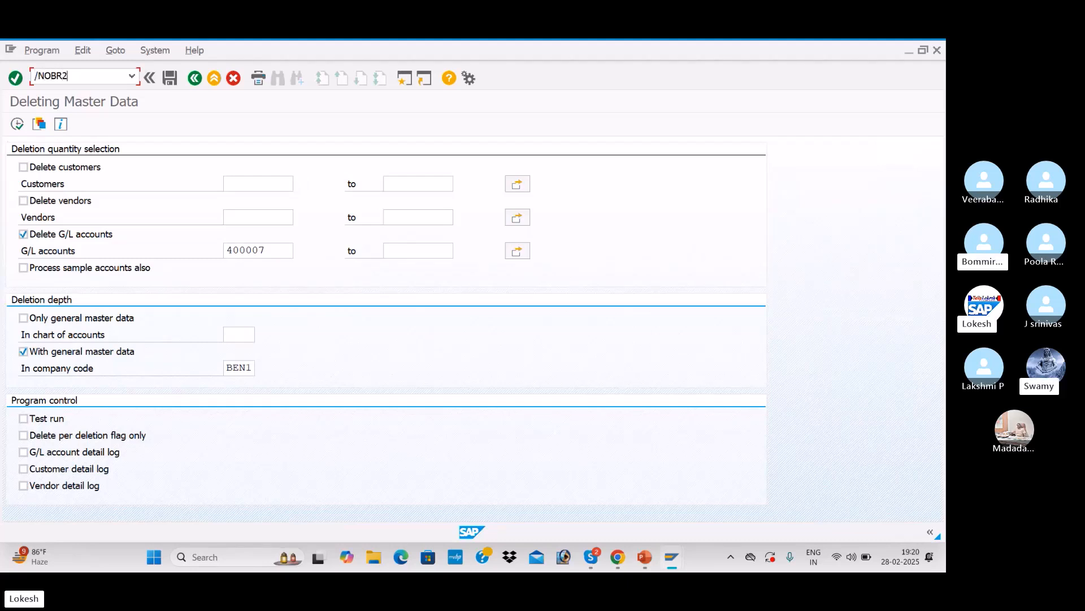
key("Return")
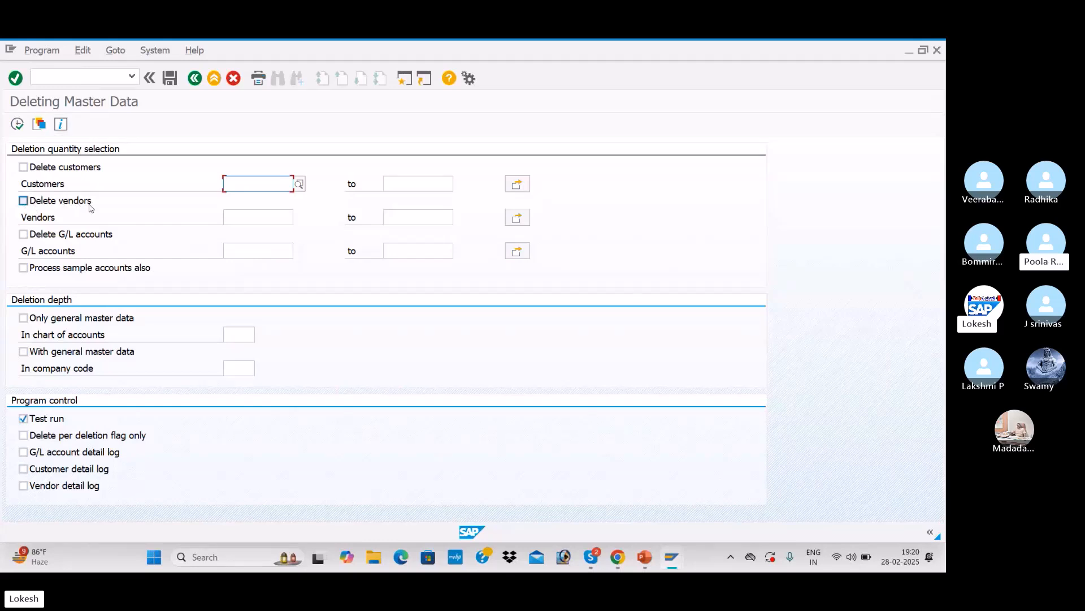
left_click(24, 201)
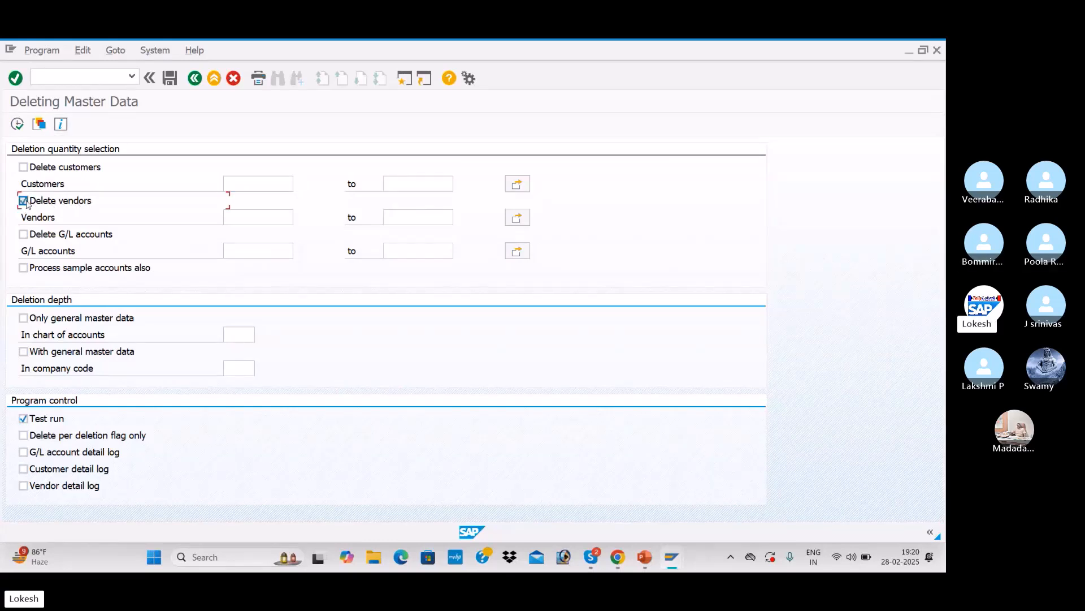
left_click(264, 219)
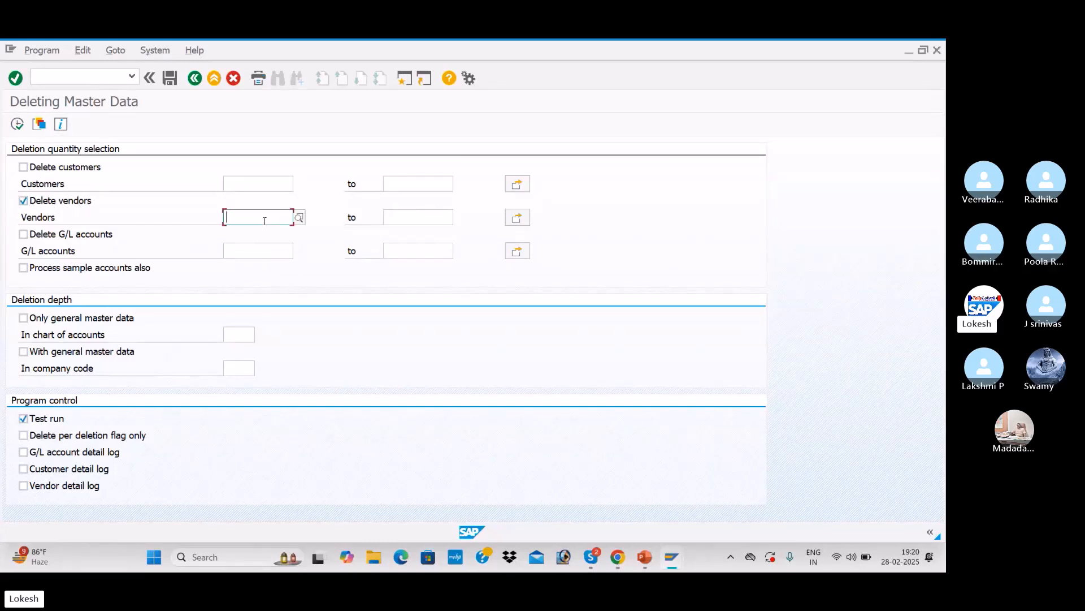
left_click(298, 218)
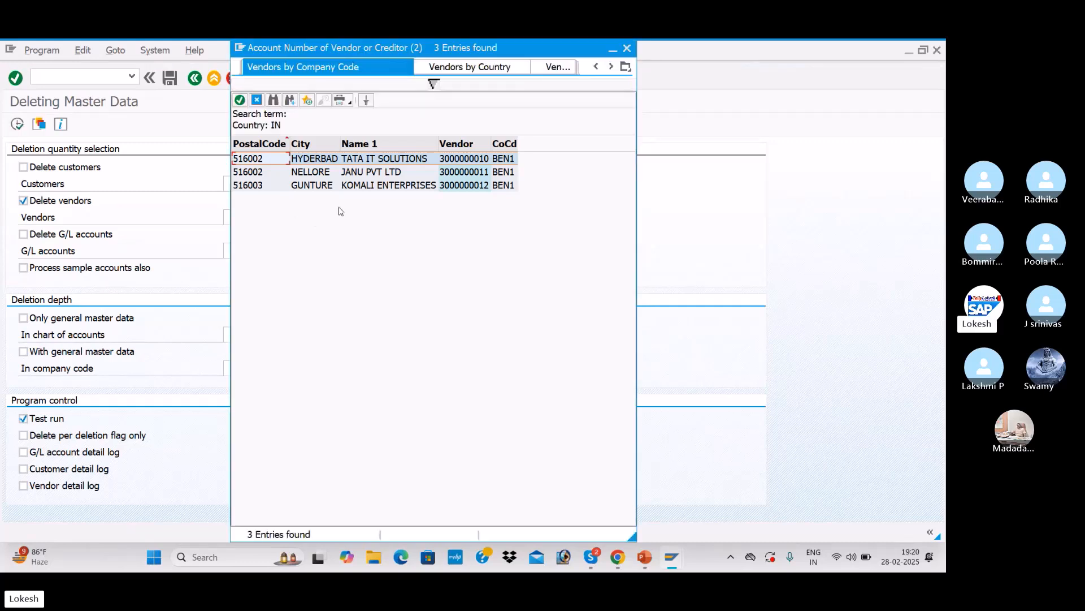
double_click(420, 164)
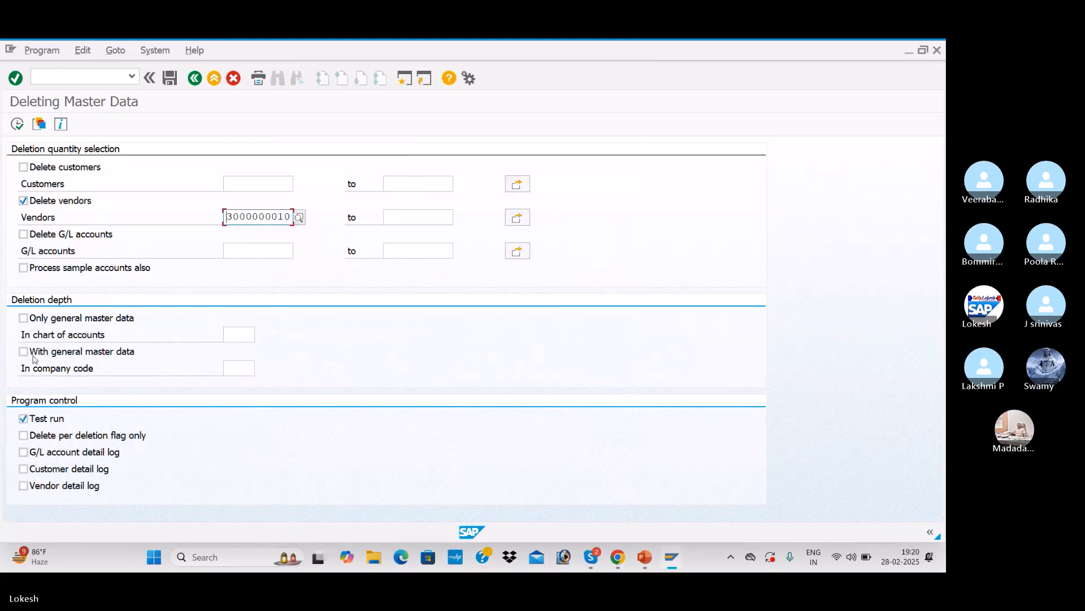
Step: Tick With general master data, set the company code to BEN1 and try to execute the vendor deletion test run
left_click(86, 354)
left_click(238, 369)
key("space")
key("Down")
key("Return")
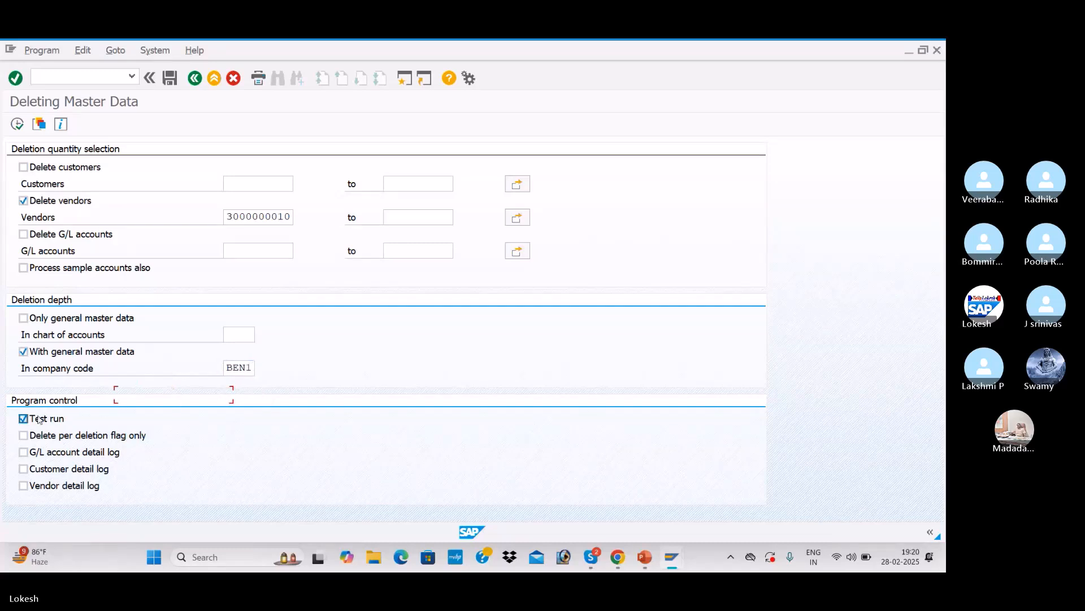
left_click(19, 125)
left_click(37, 557)
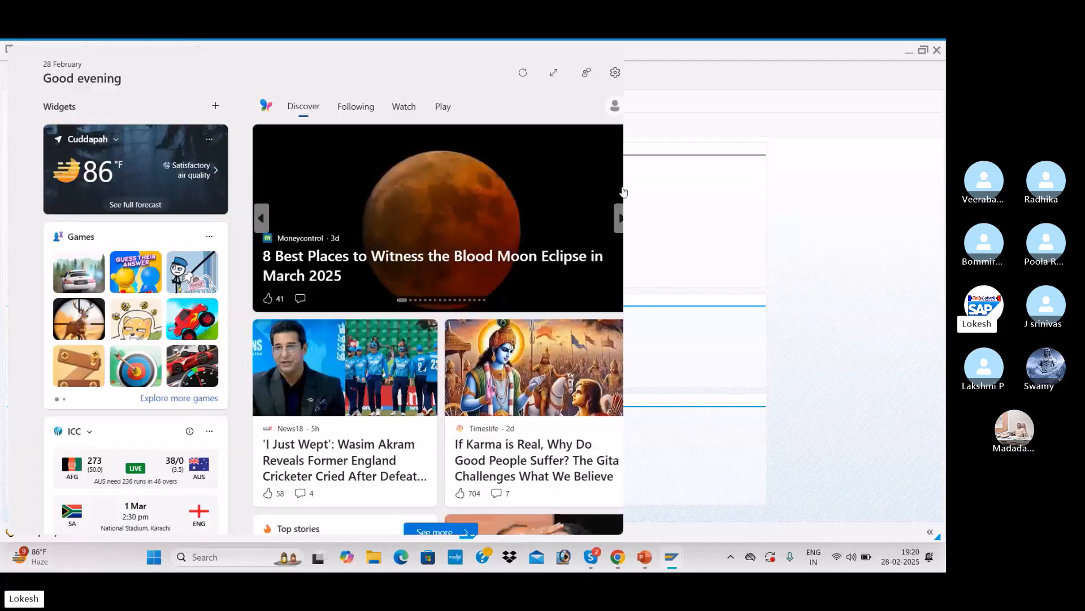
left_click(751, 212)
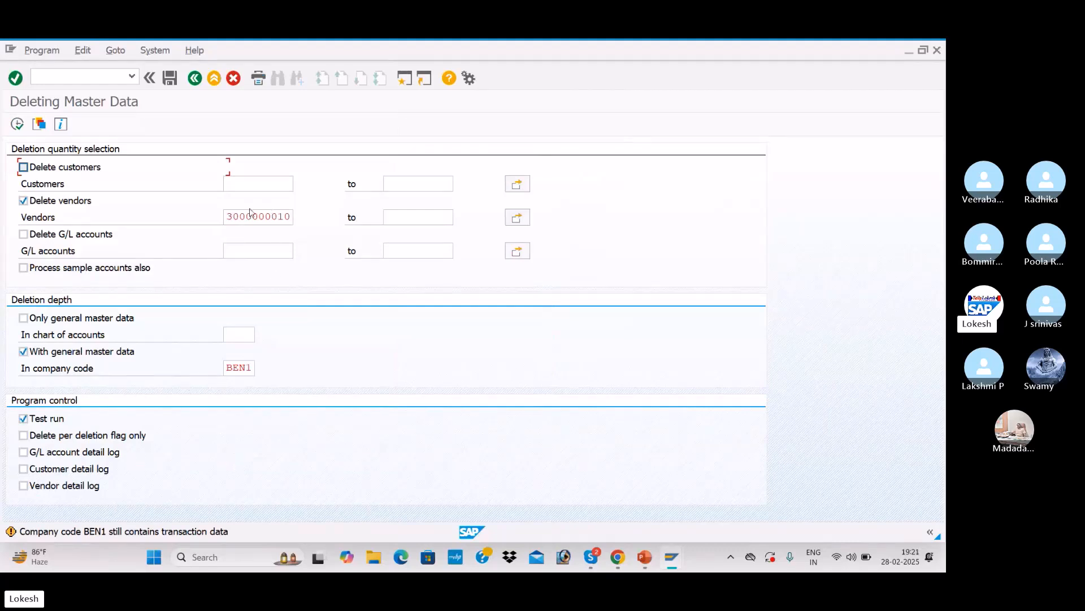
left_click(272, 217)
left_click(301, 219)
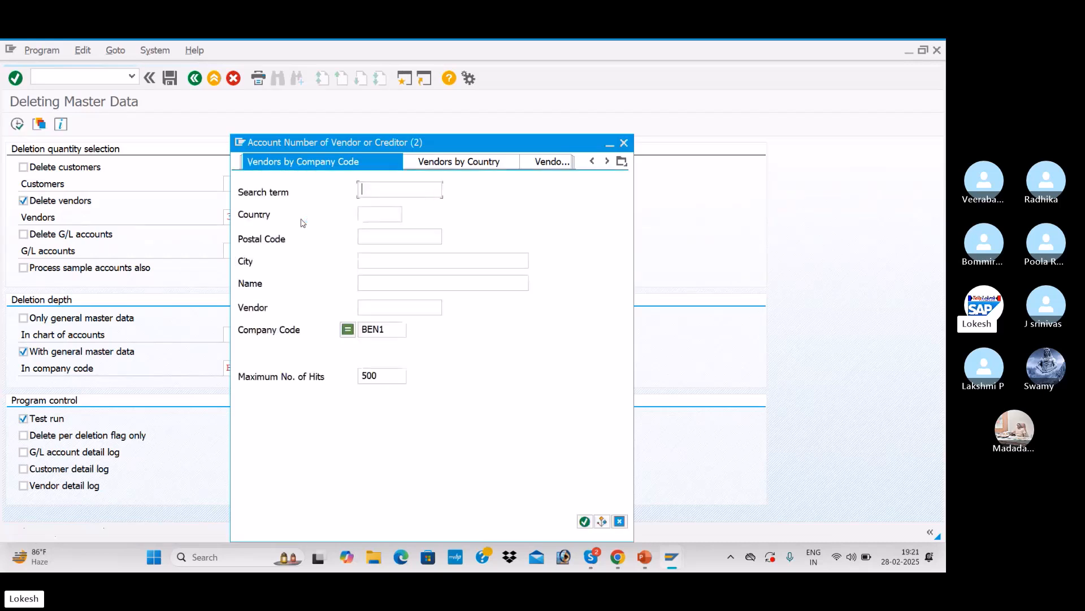
key("Return")
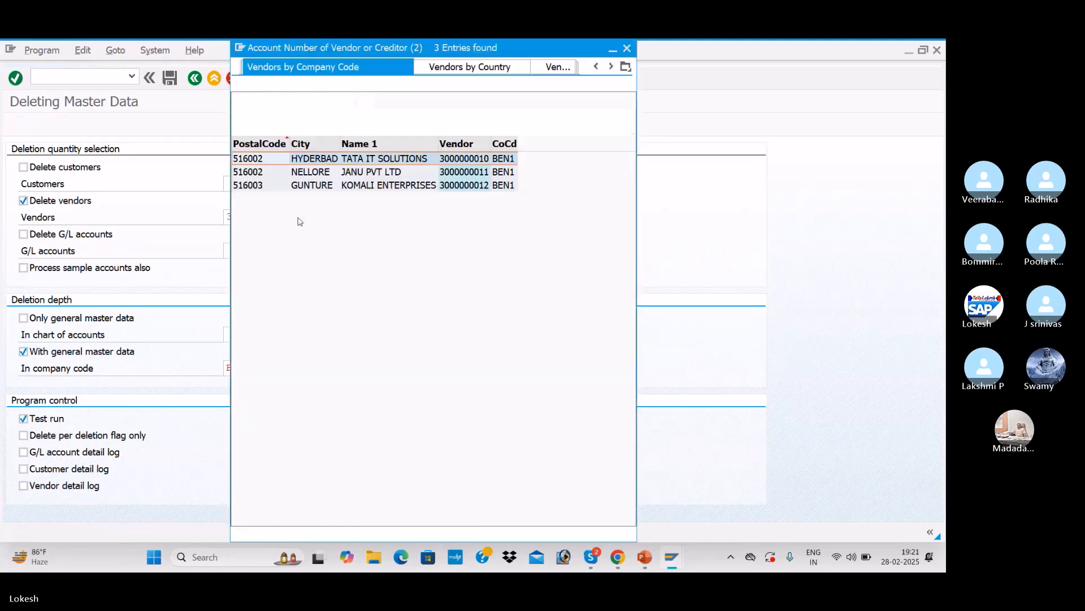
key("Return")
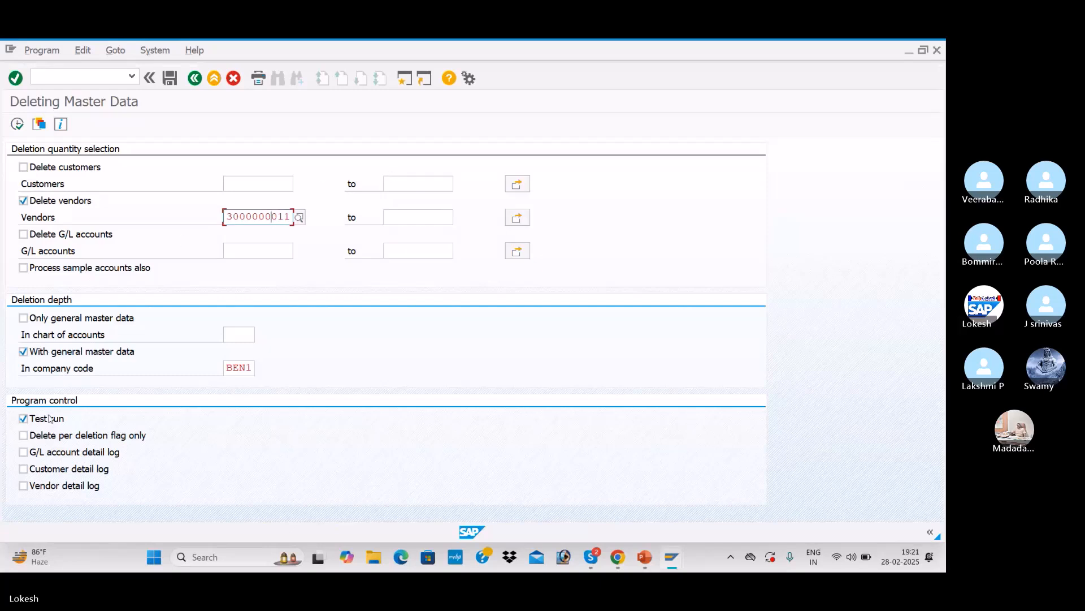
left_click(18, 125)
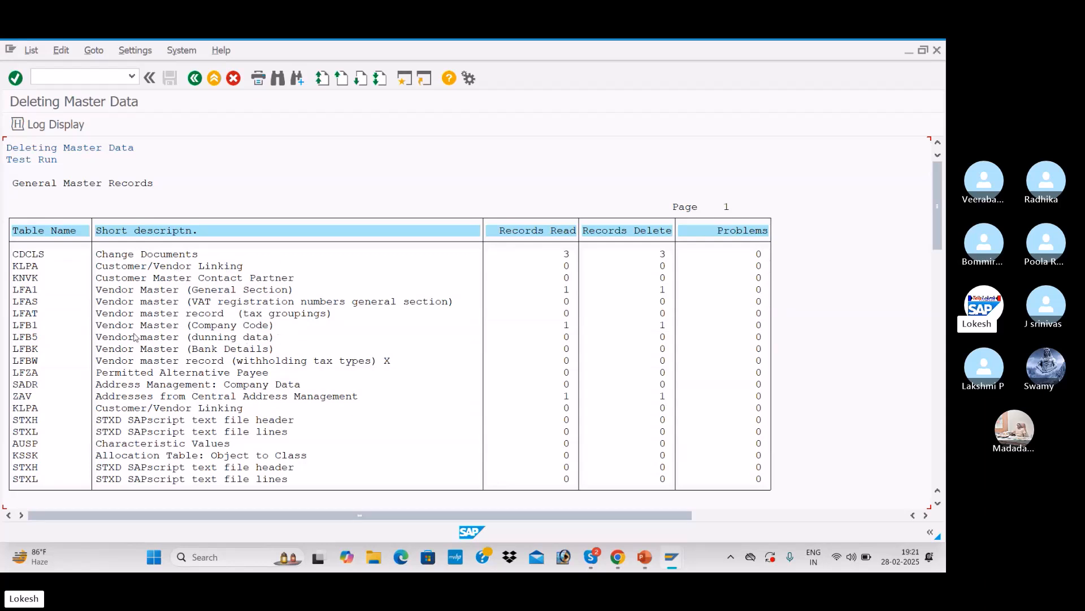
left_click(199, 83)
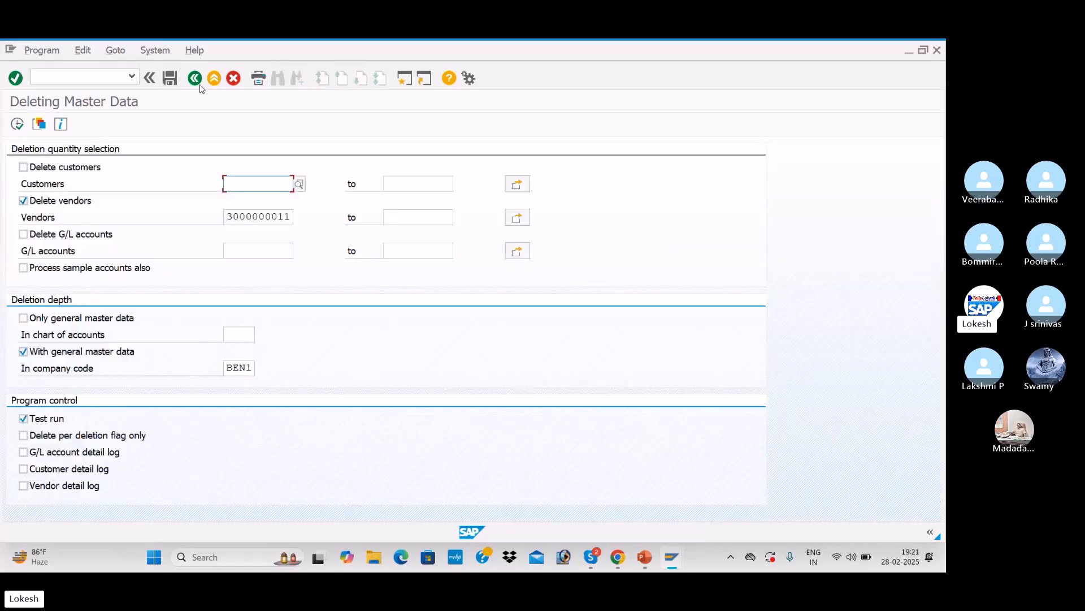
left_click(23, 419)
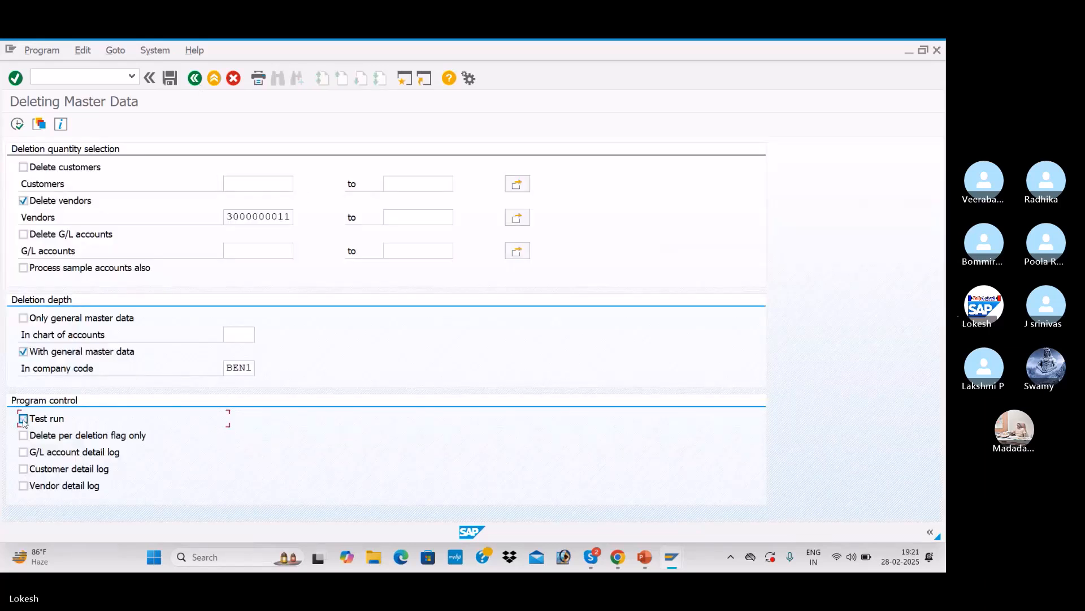
left_click(18, 126)
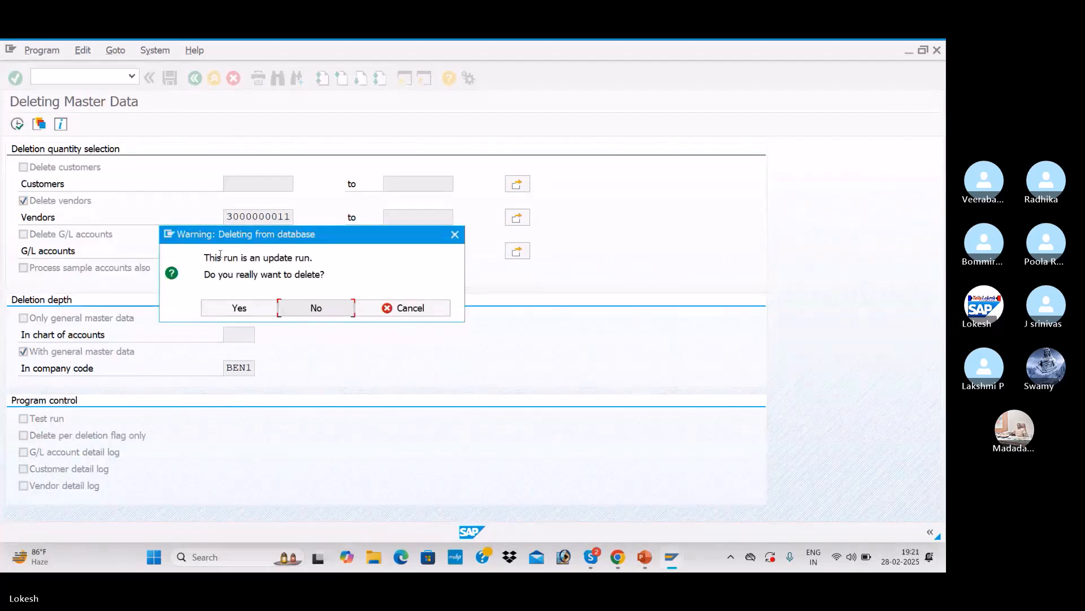
left_click(263, 310)
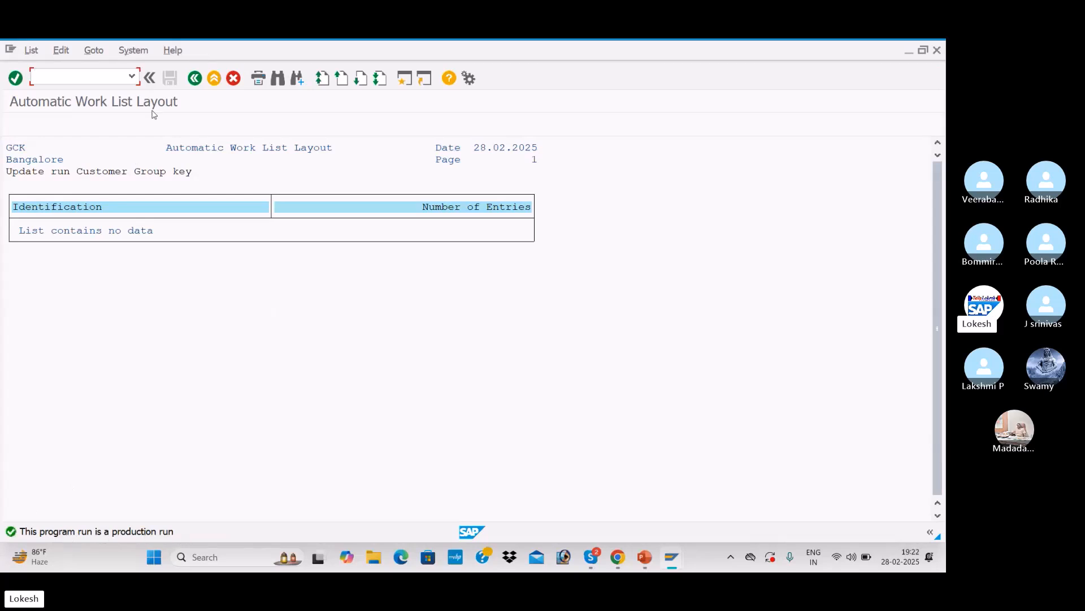
left_click(195, 79)
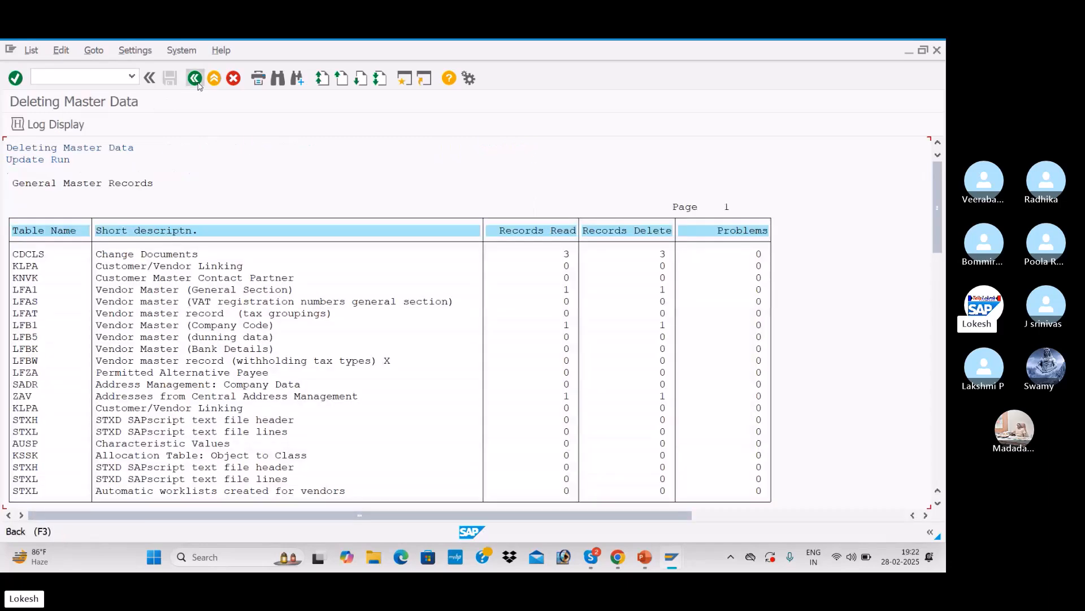
left_click(196, 79)
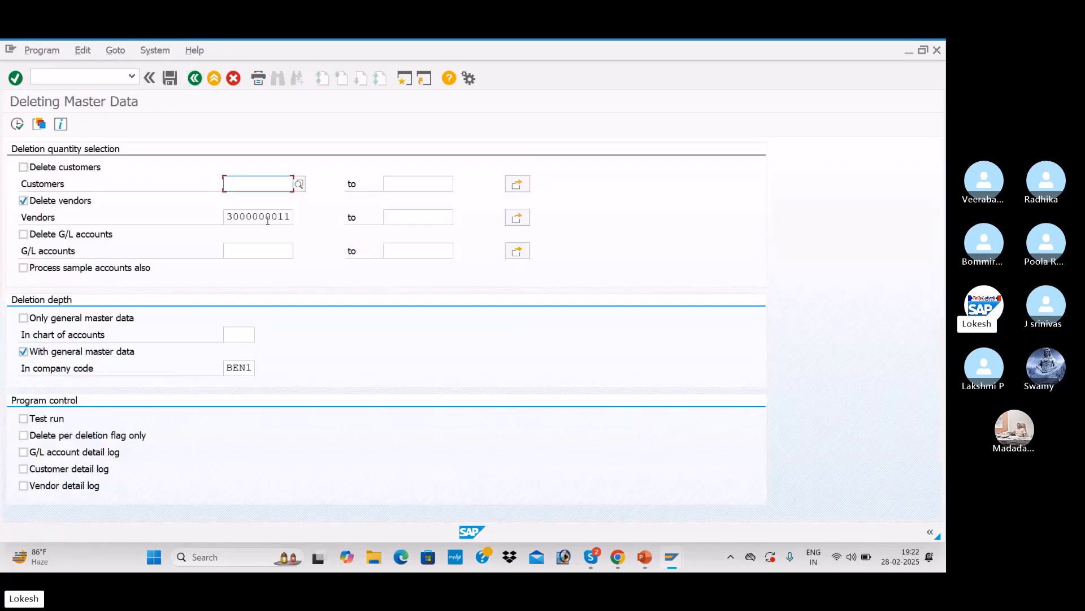
Step: Open the vendor search help to review the vendors remaining in BEN1, then close it
left_click(287, 218)
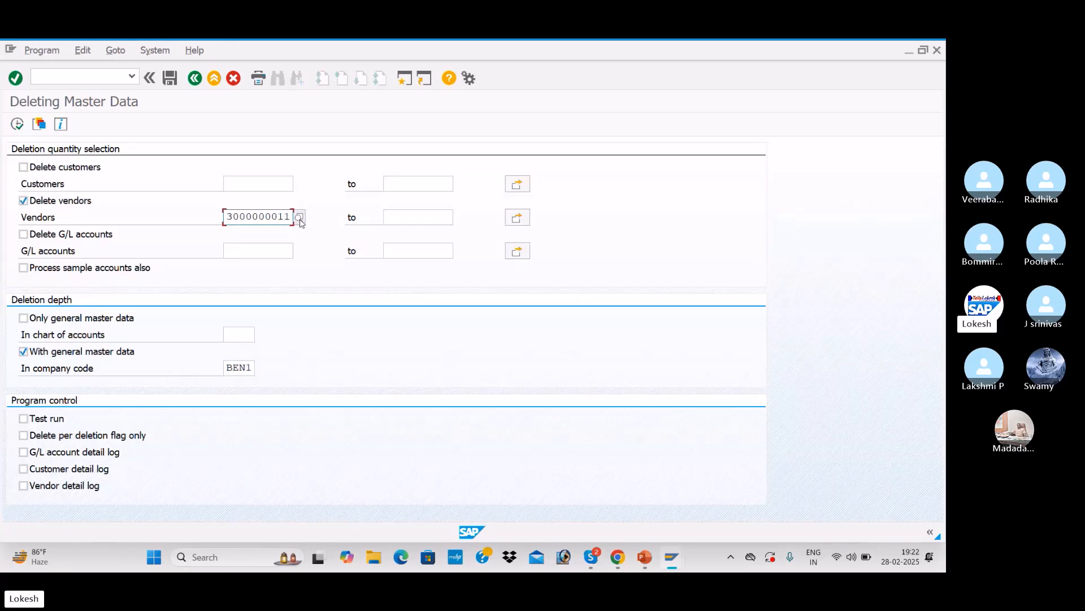
key("F8")
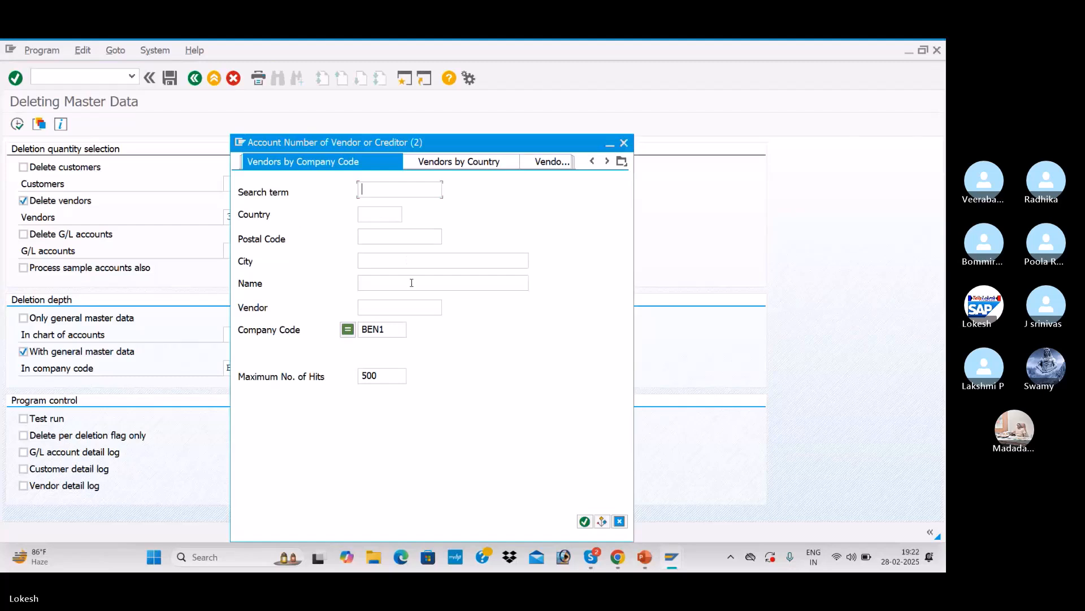
key("Return")
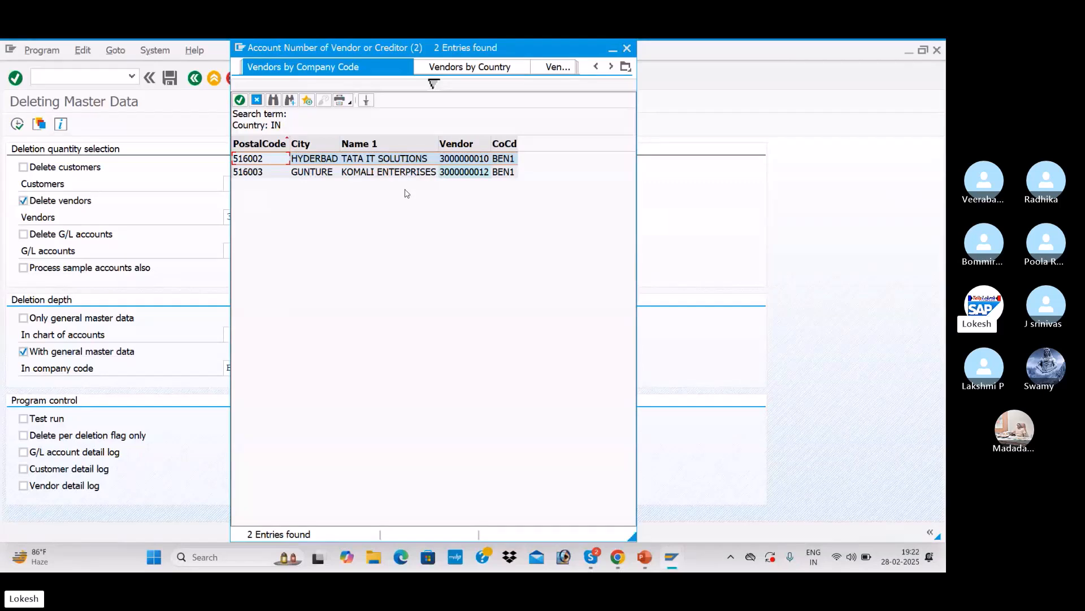
left_click(627, 48)
key("F8")
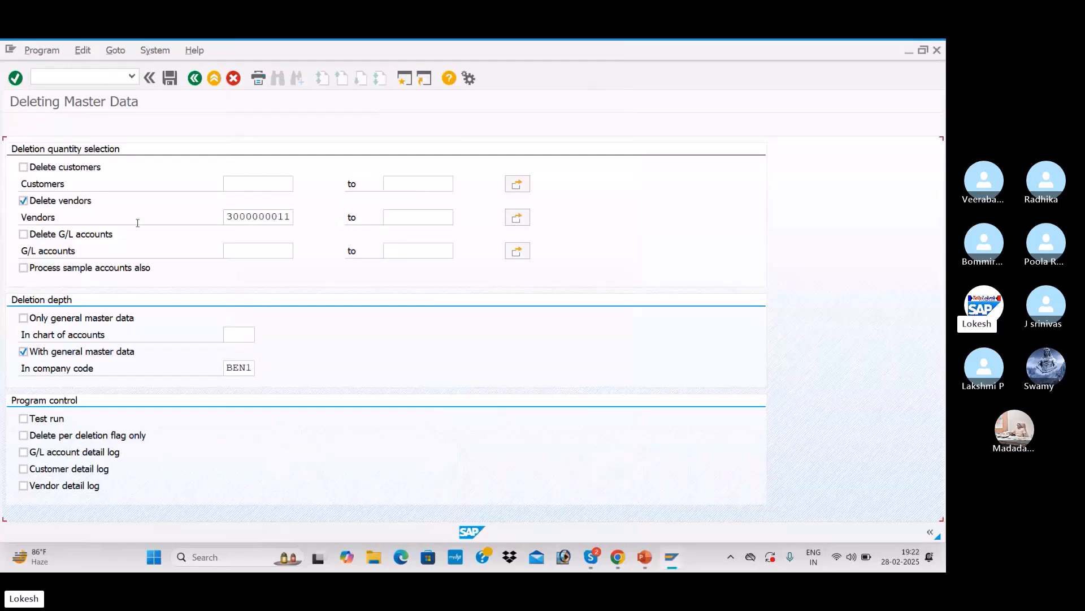
Step: Restart the Deleting Master Data screen, tick Delete customers and pick customer 1207 from the customer search help
left_click(95, 82)
key("Return")
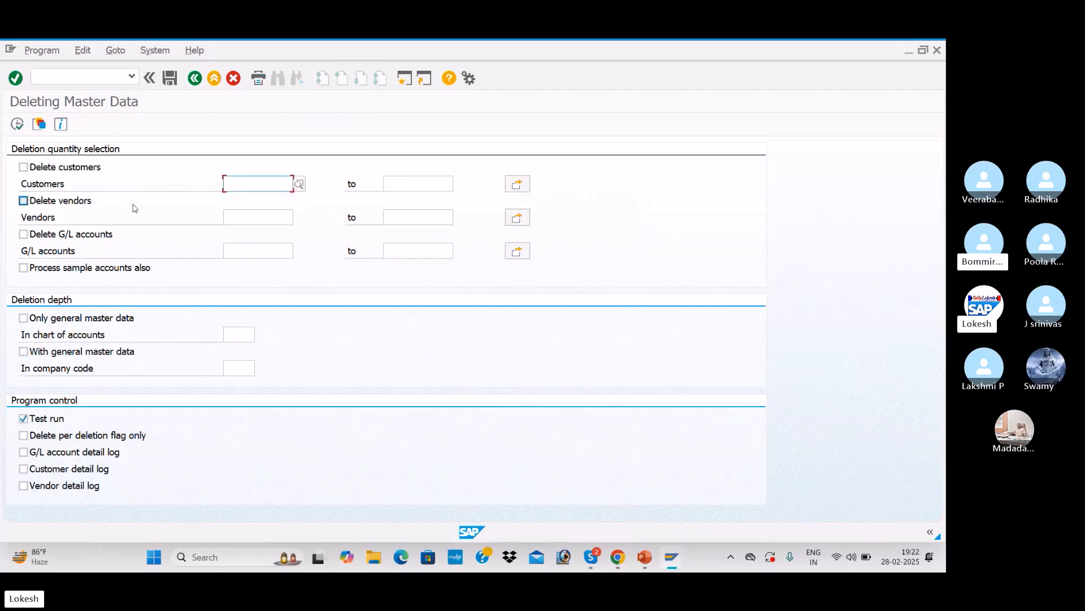
left_click(25, 169)
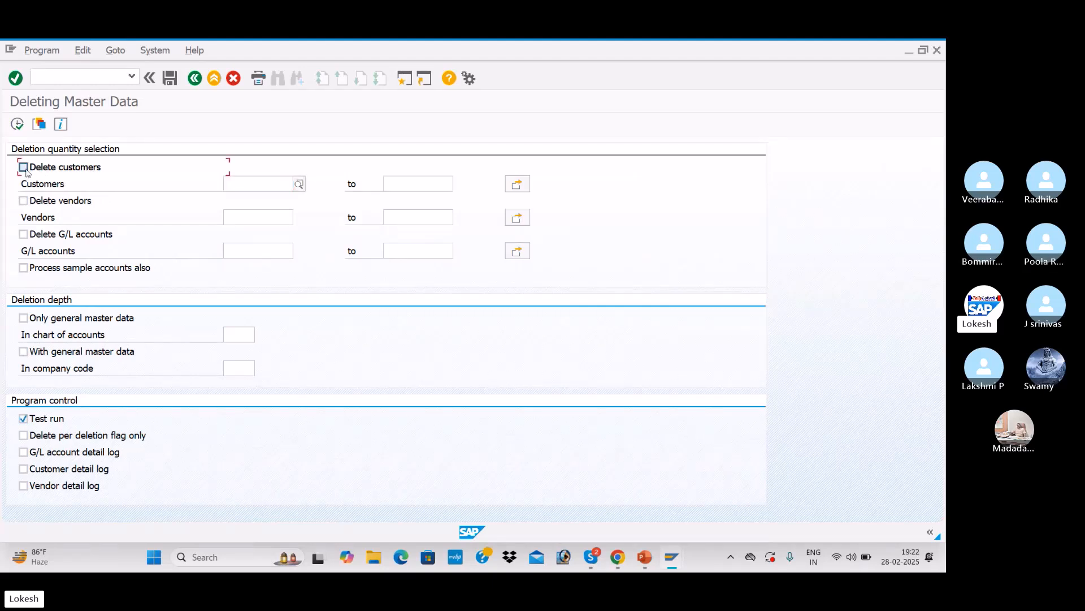
left_click(263, 181)
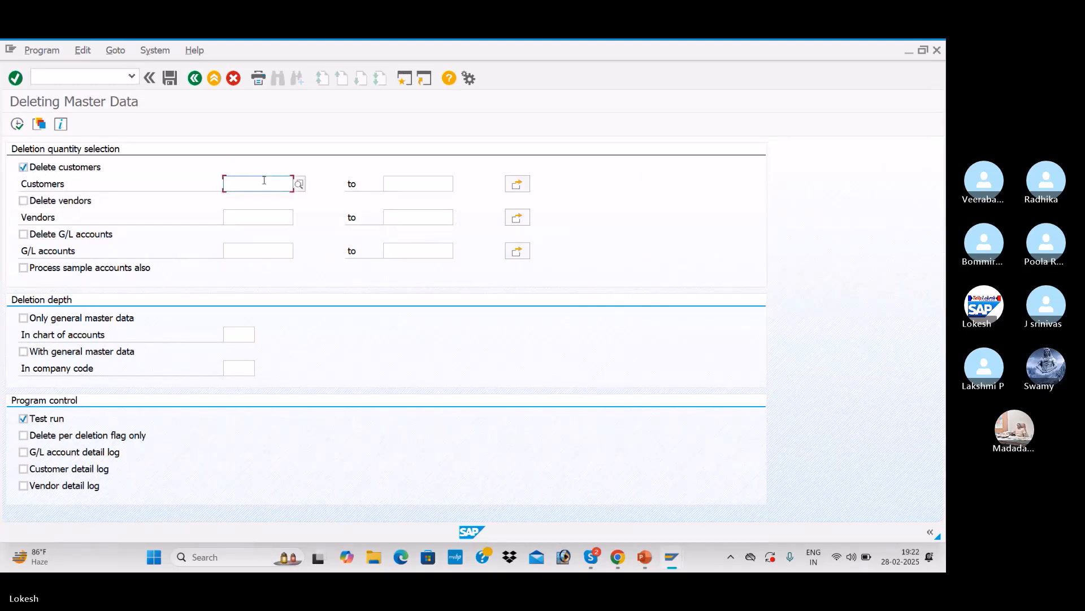
left_click(298, 184)
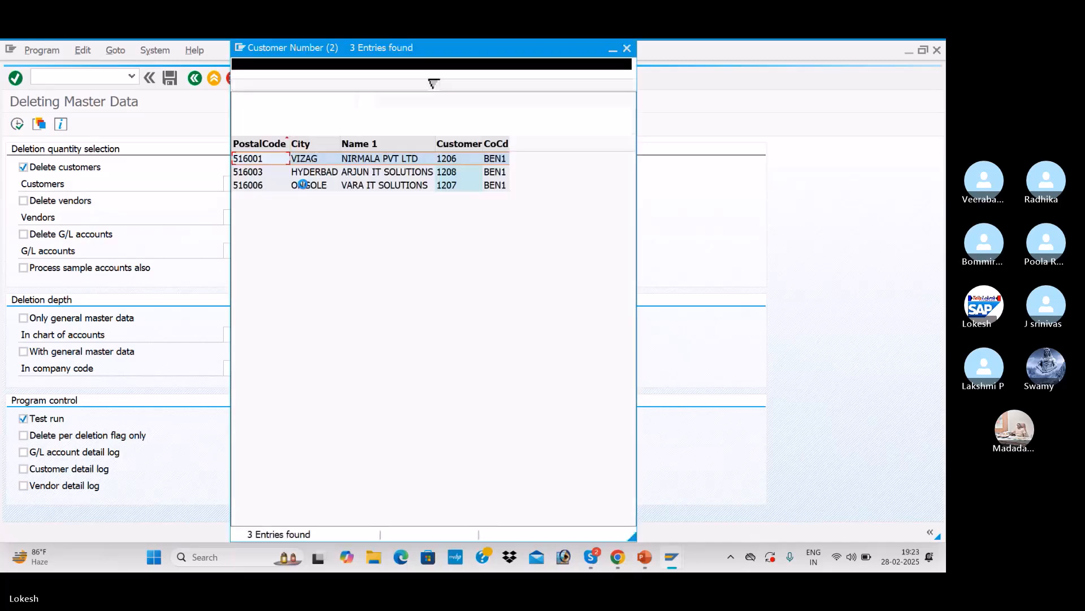
left_click(373, 186)
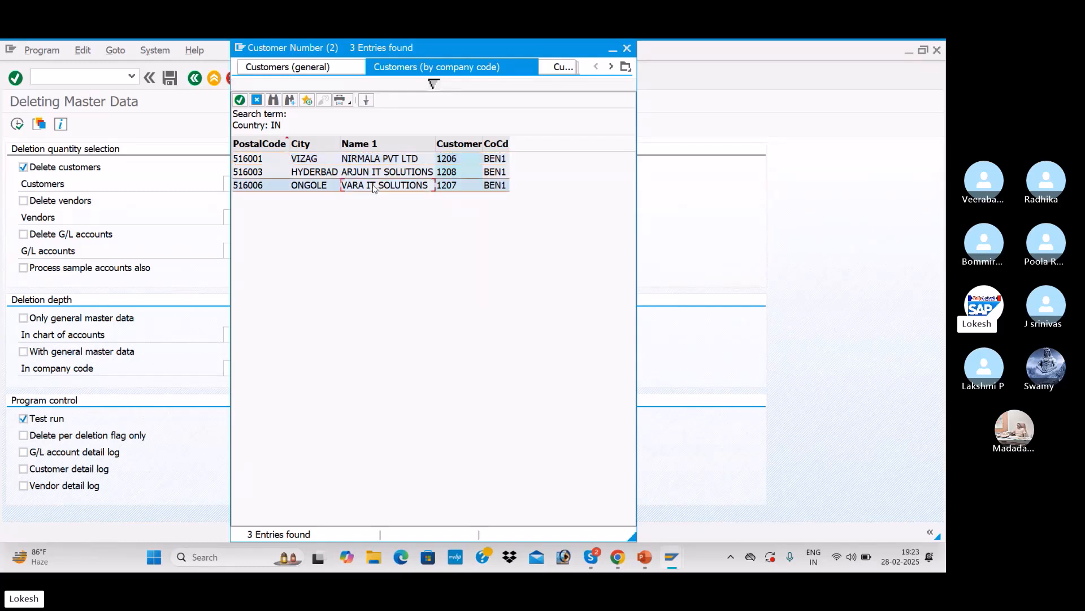
double_click(373, 186)
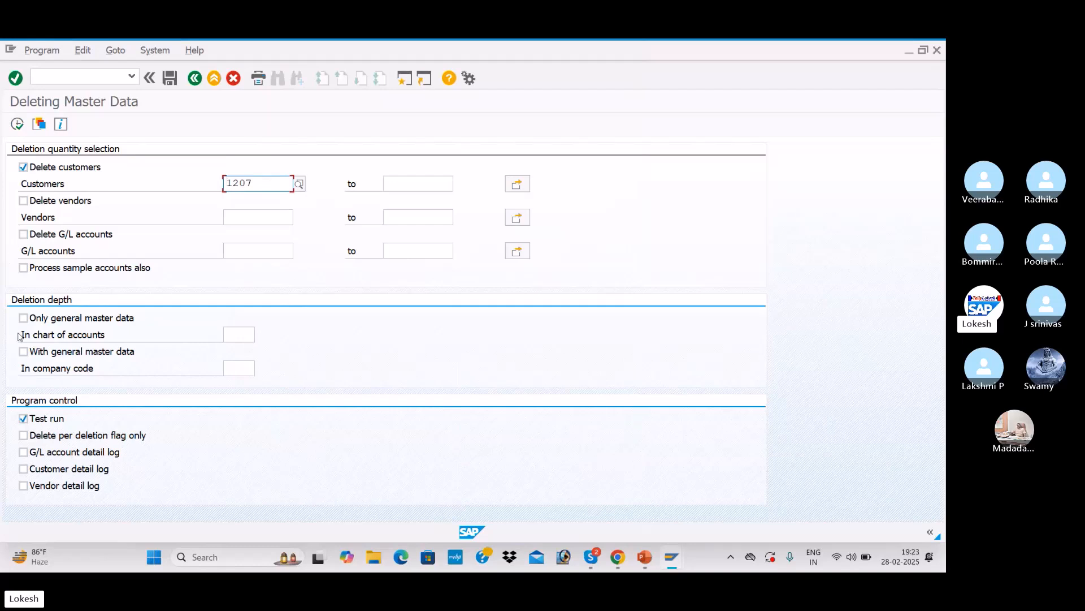
Step: Select With general master data, set company code BEN1, and try executing the deletion test run
left_click(24, 351)
left_click(243, 367)
key("Down")
key("Down")
key("Tab")
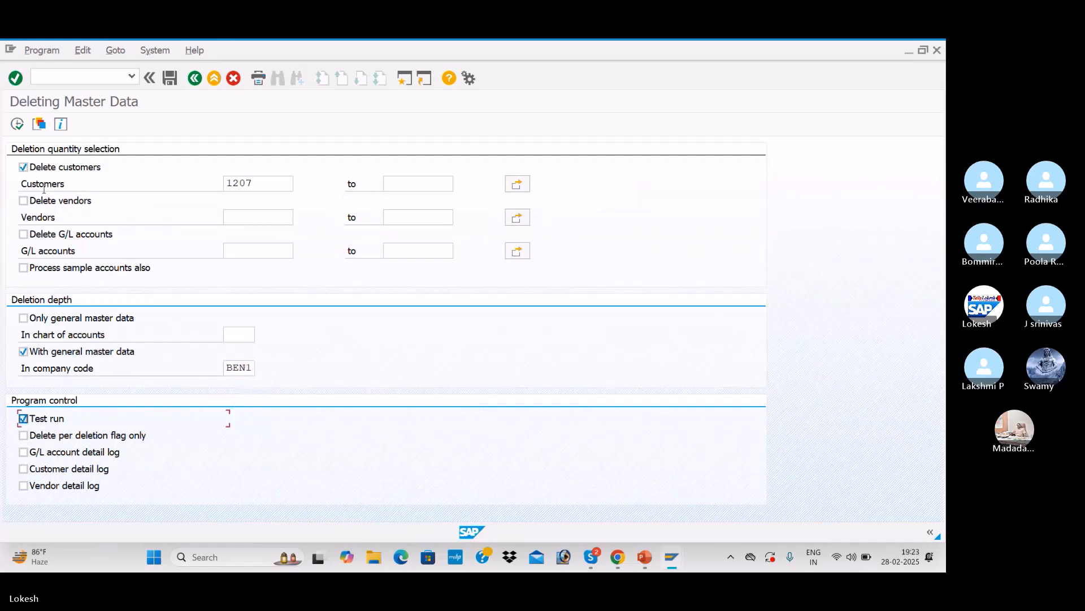
left_click(17, 124)
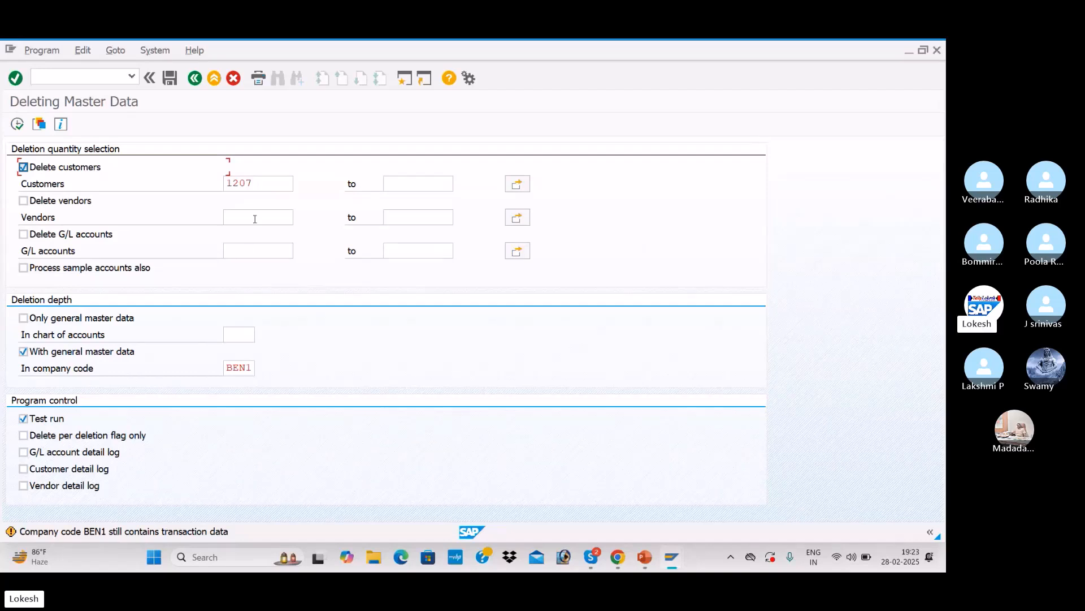
Step: Replace the customer with 1208 (ARJUN IT SOLUTIONS) using the customer search help
left_click(268, 189)
left_click(301, 187)
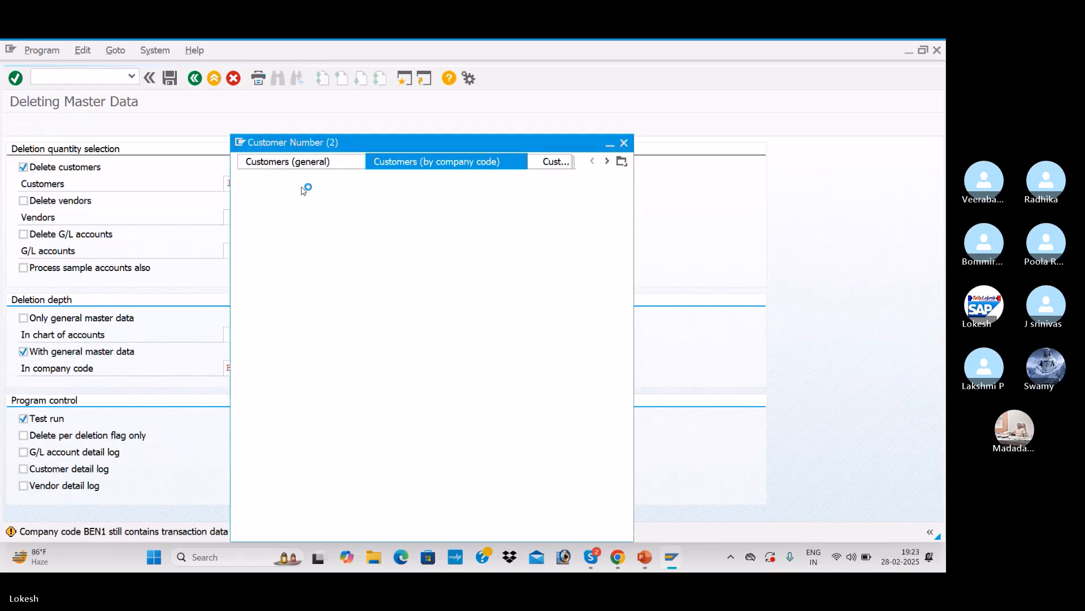
key("Return")
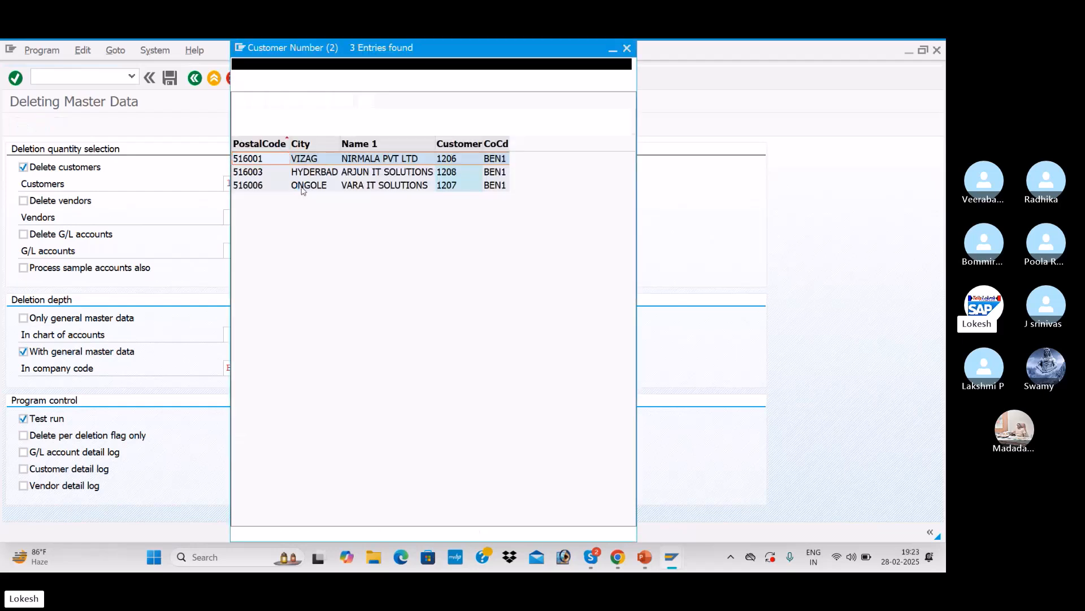
left_click(404, 172)
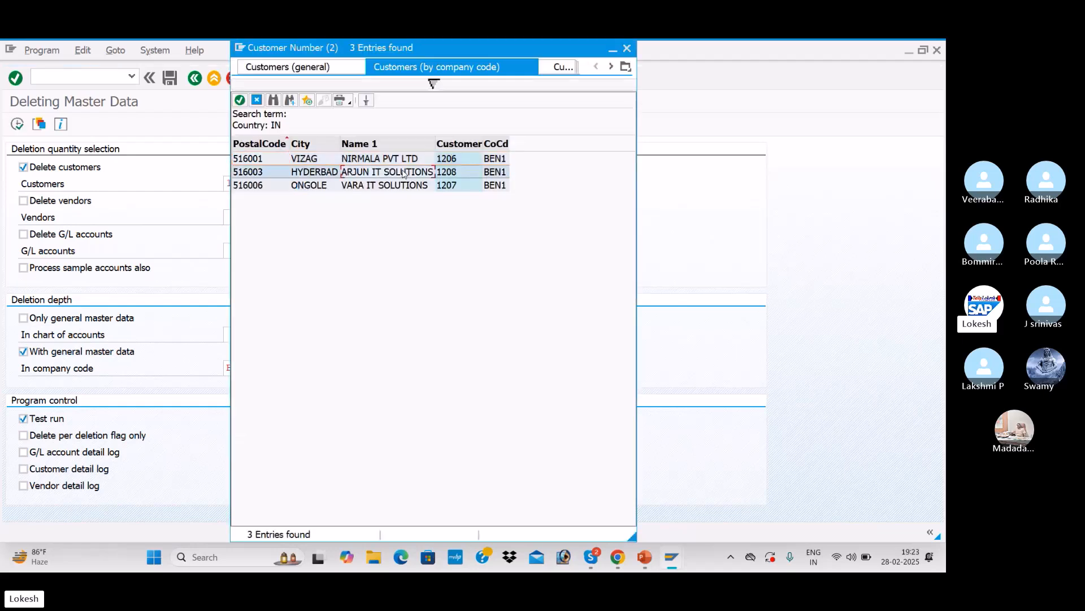
double_click(403, 172)
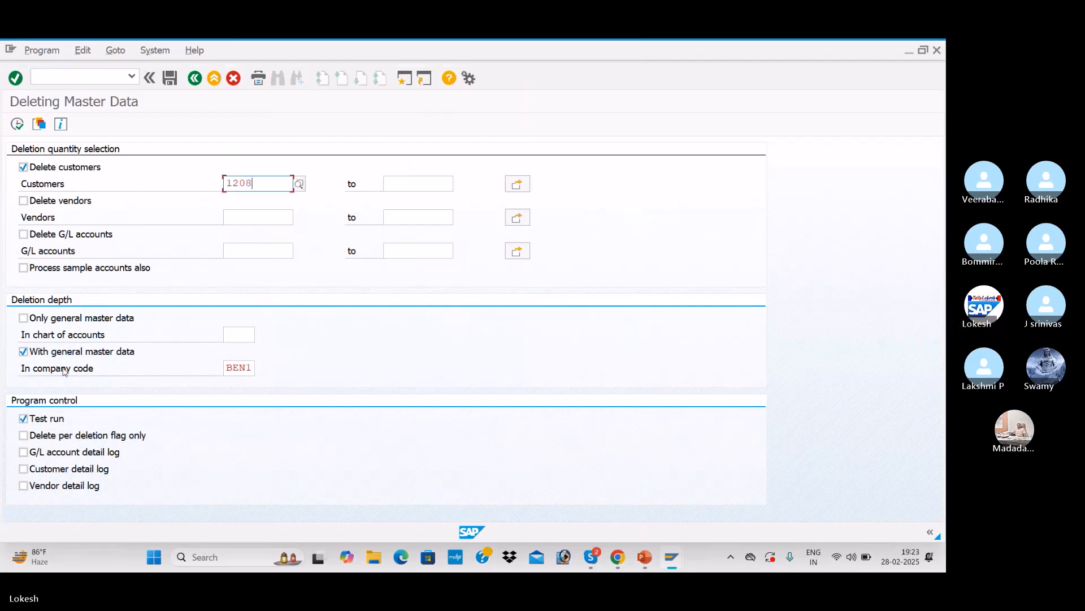
Step: Execute the deletion test run for customer 1208, go back and switch off the Test run option
left_click(16, 125)
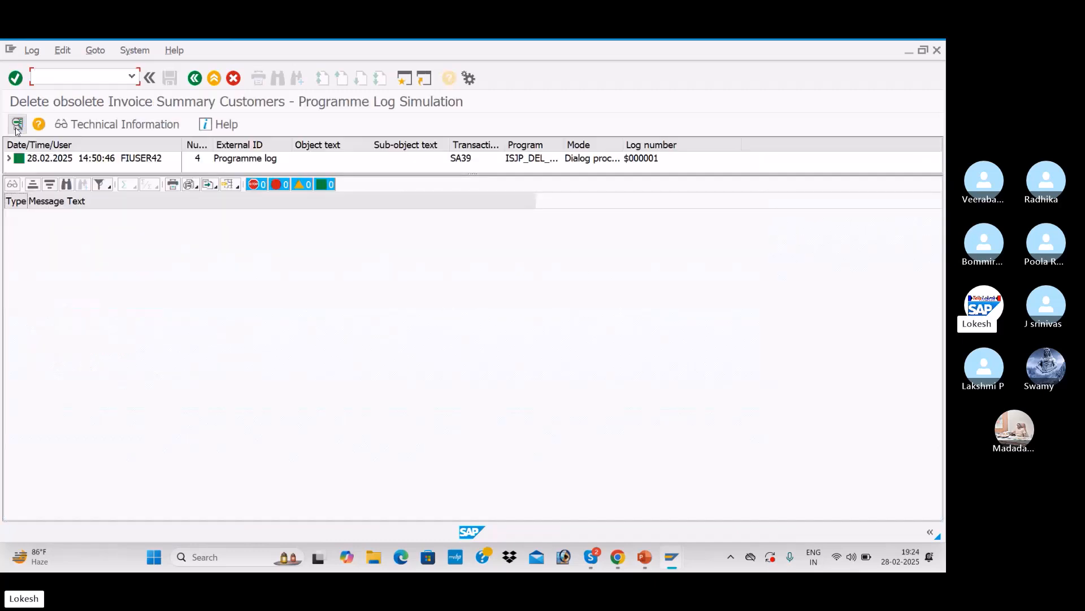
left_click(196, 83)
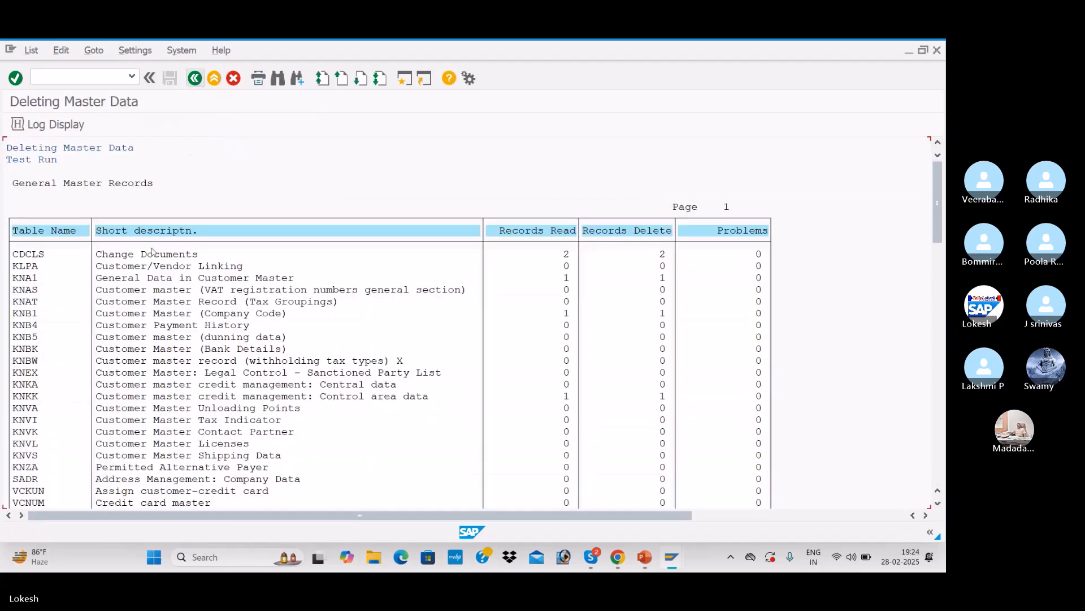
left_click(196, 80)
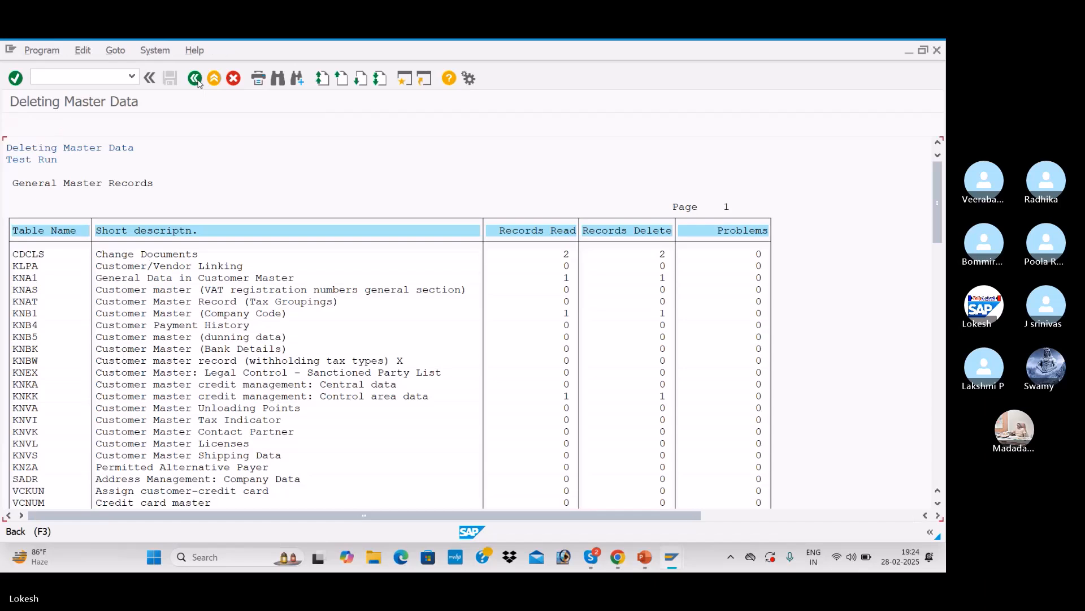
left_click(24, 419)
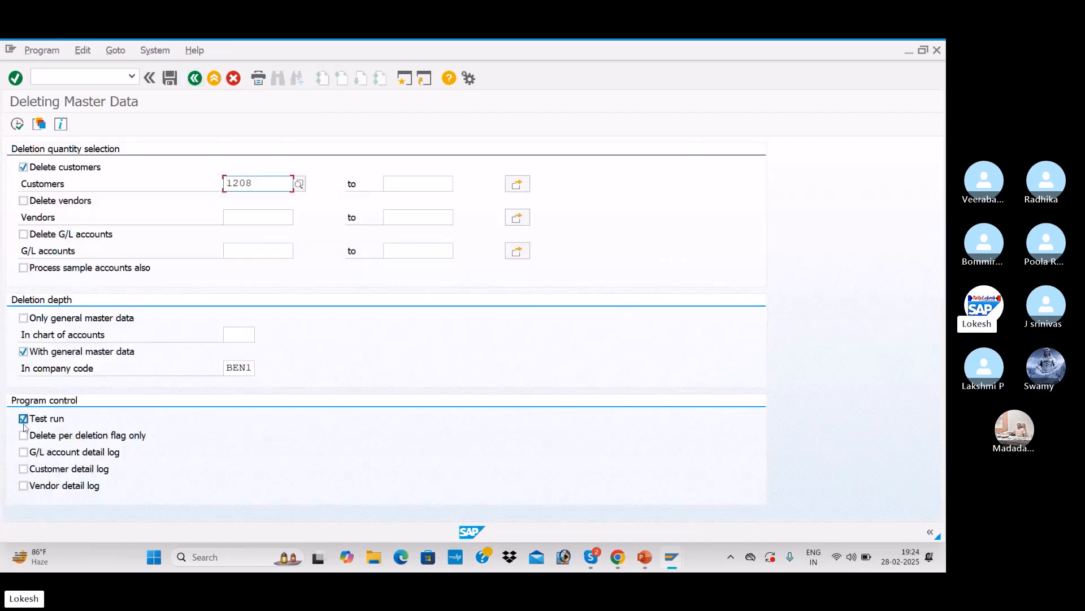
Step: Execute the real deletion run for customer 1208, confirm deleting from the database, and return to the selection screen
left_click(17, 125)
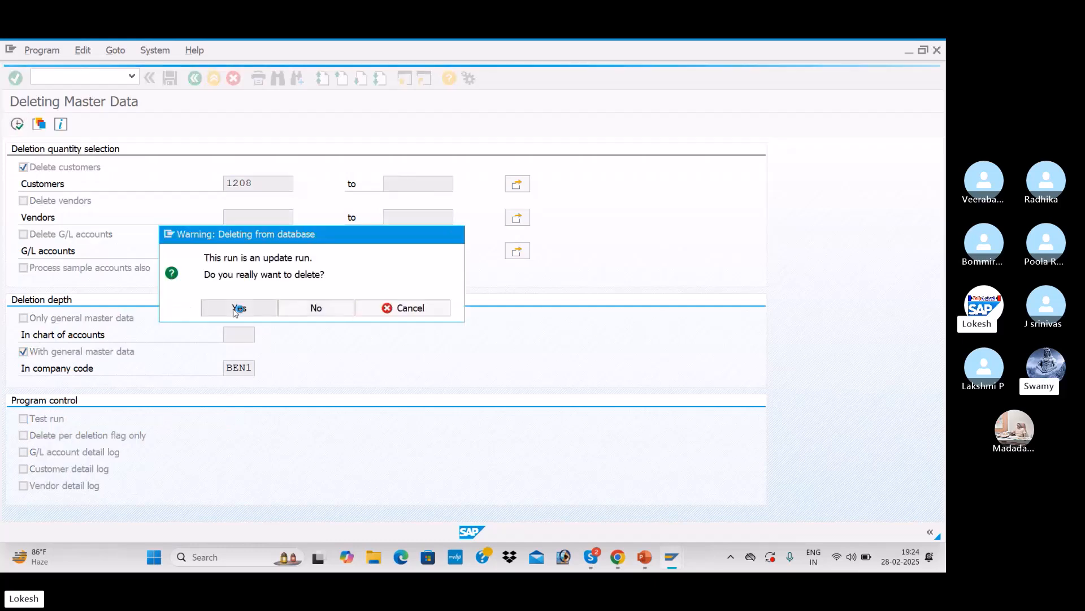
left_click(236, 311)
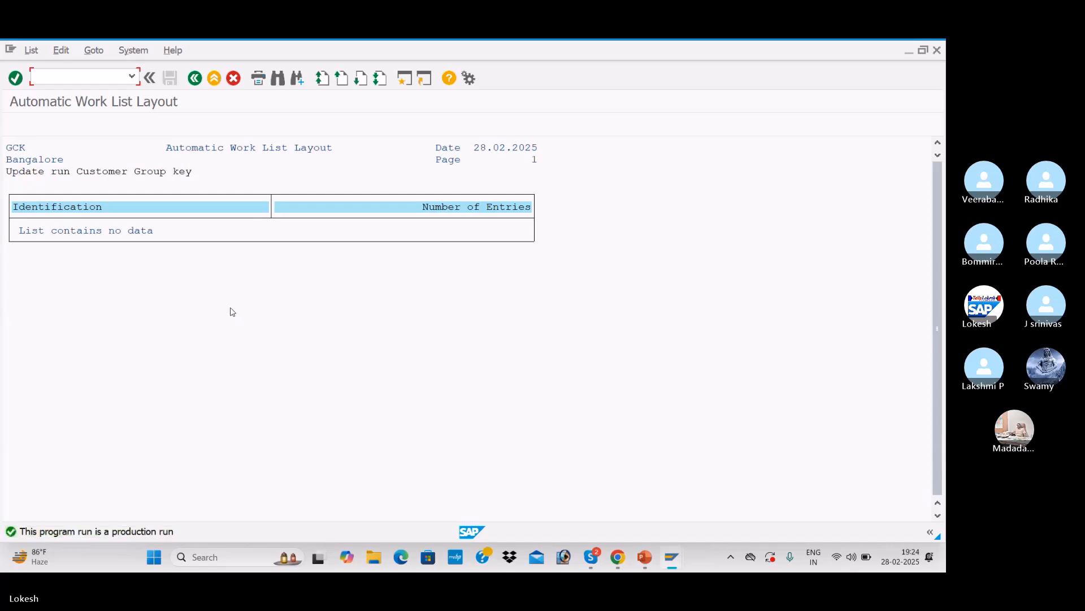
left_click(194, 79)
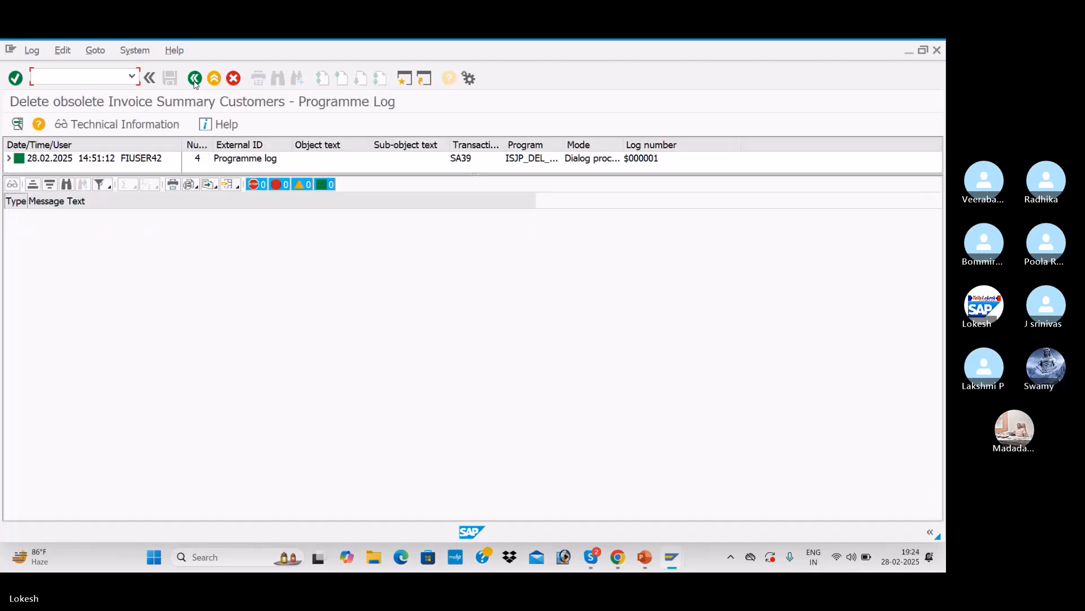
left_click(194, 78)
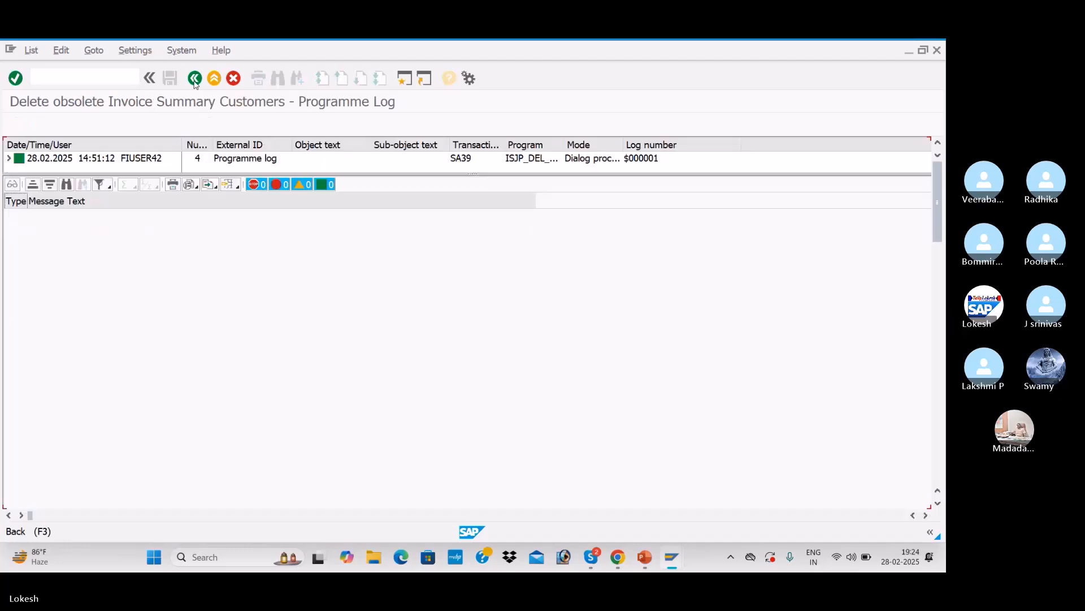
left_click(195, 79)
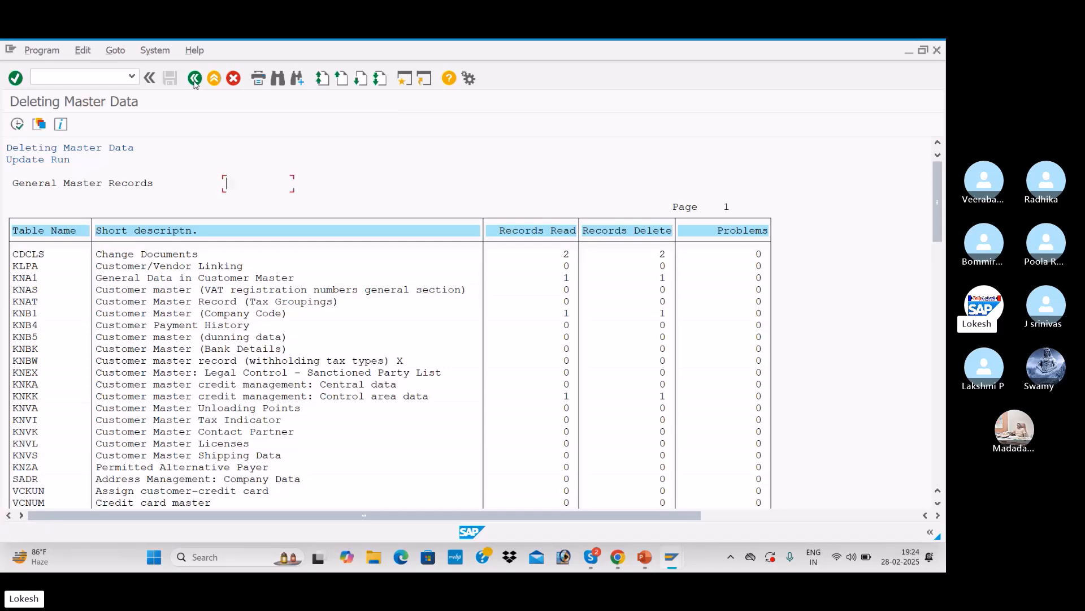
Step: Open the customer search help to review the customers remaining in BEN1, then close it
left_click(299, 185)
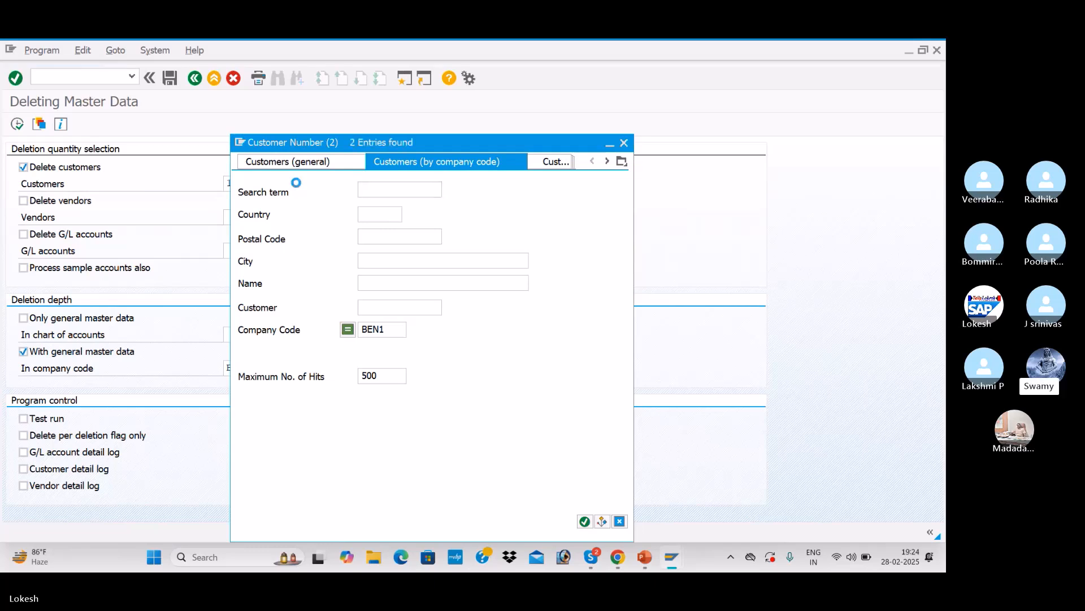
key("Return")
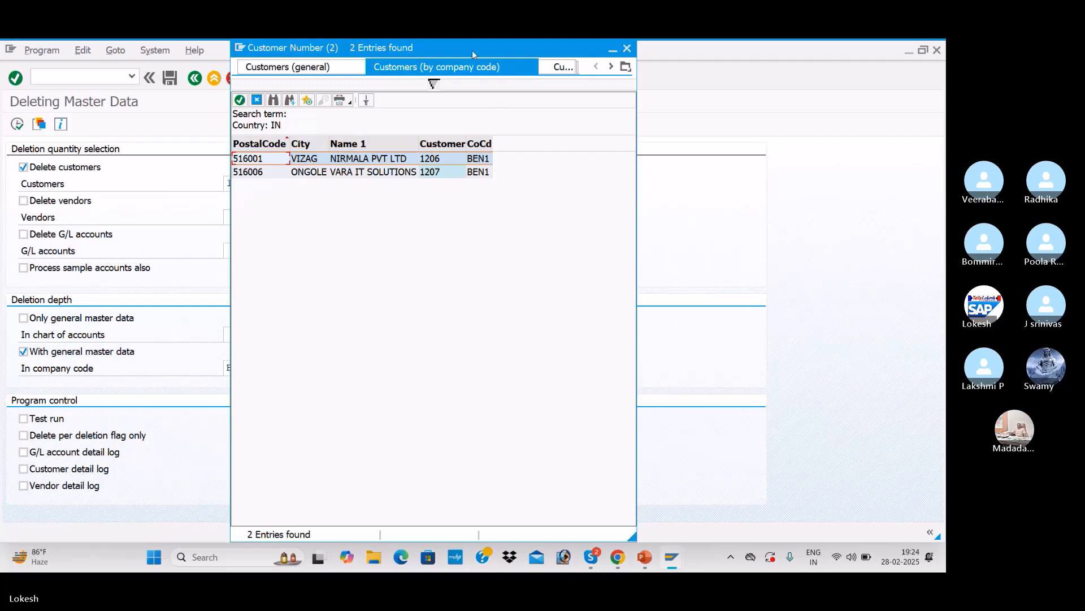
left_click(627, 50)
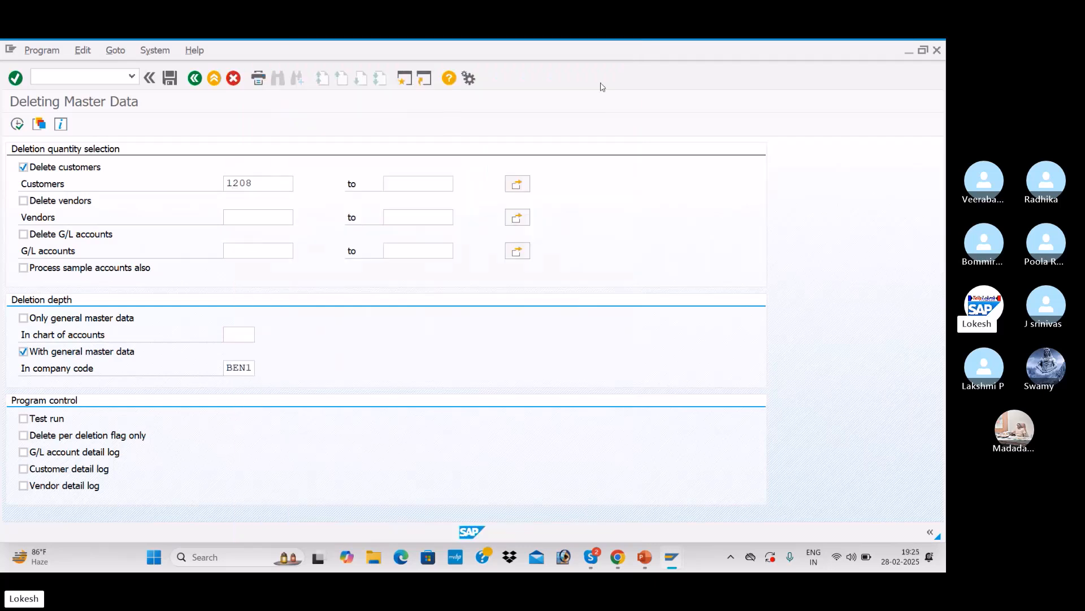
Step: Exit the deletion transaction back to the SAP Easy Access menu
left_click(78, 76)
key("Return")
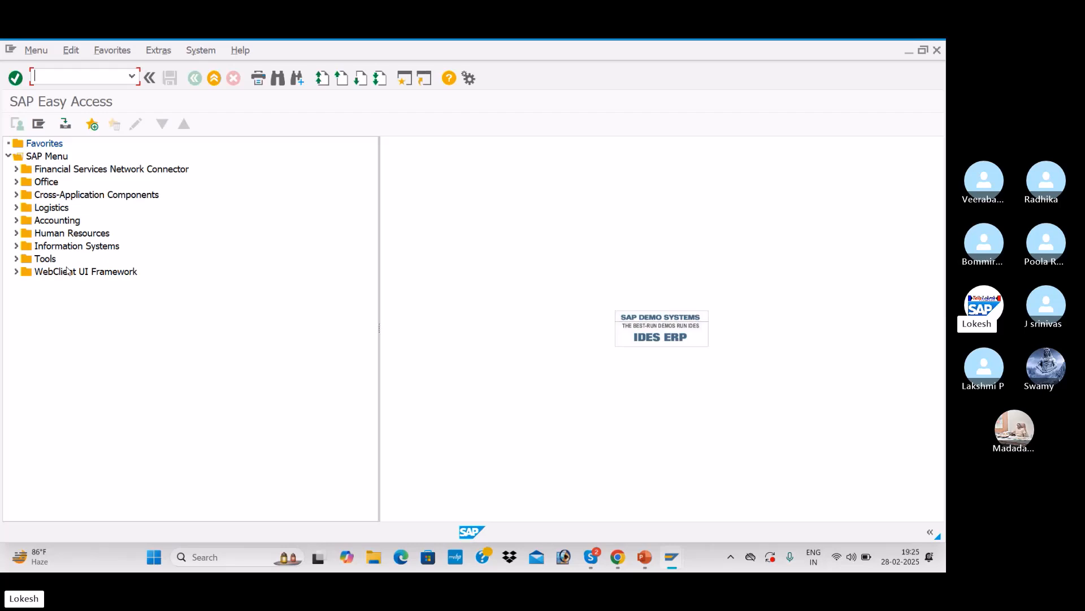
Step: Switch to the GL Block and Delete slide, then to the Edit G/L Account Centrally window
key("alt+Tab")
key("alt+Tab")
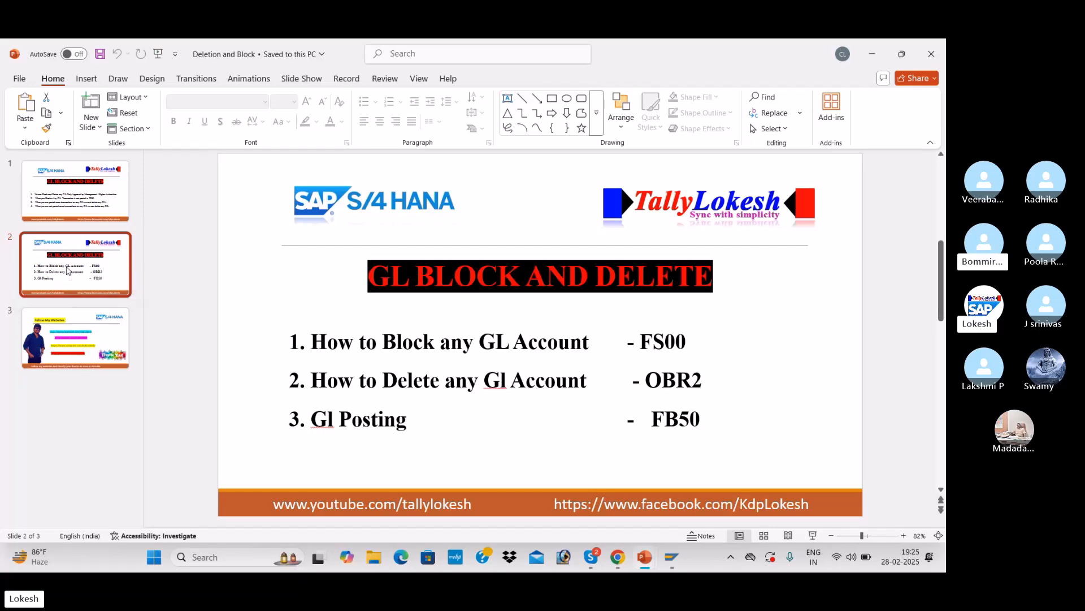
key("alt+Tab")
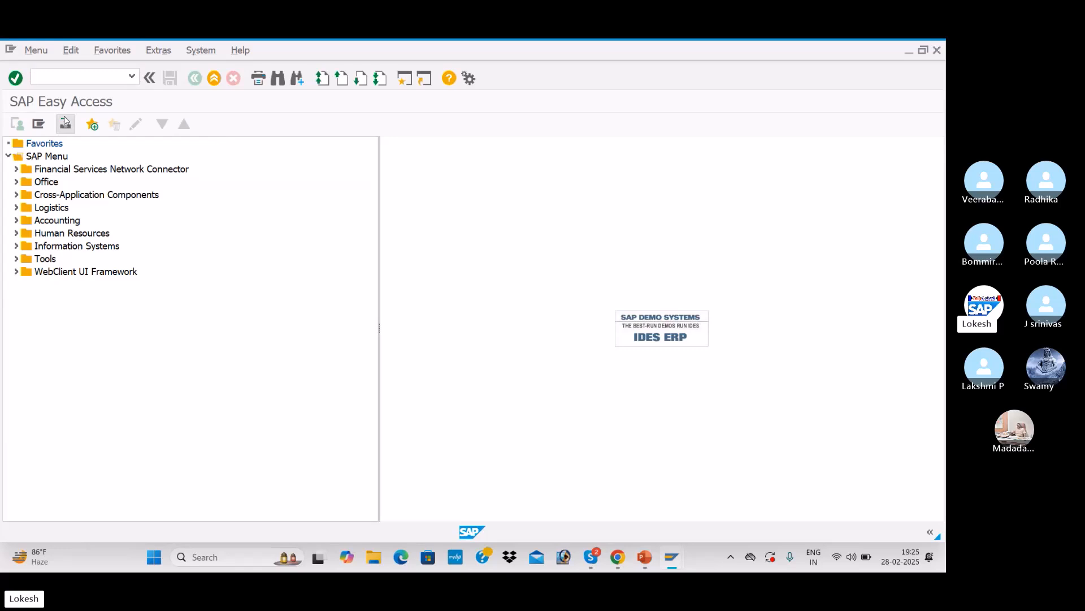
key("alt+Tab")
key("alt+Tab")
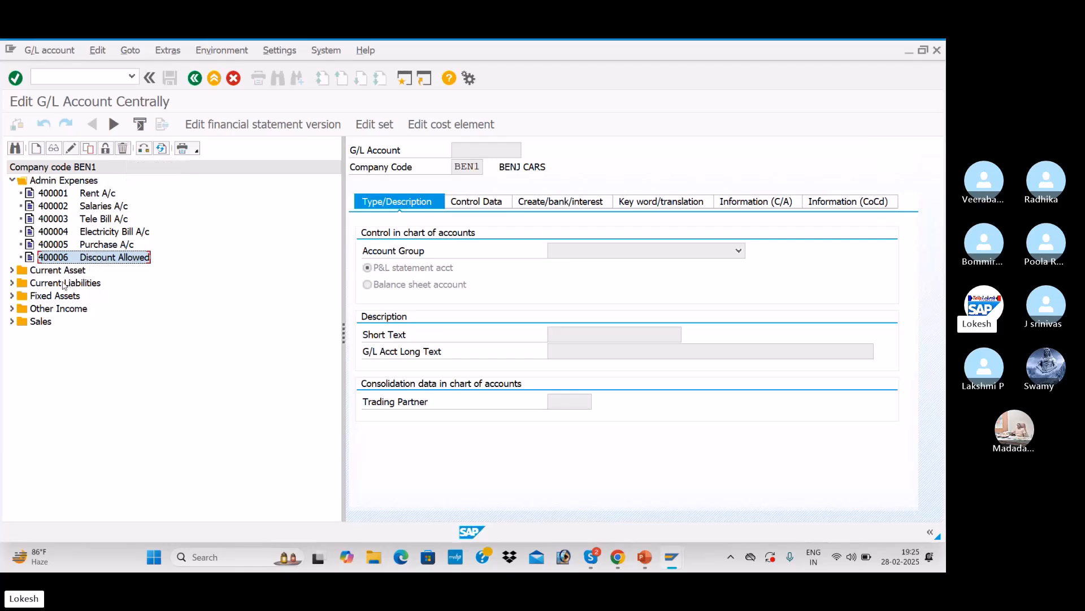
Step: Expand Current Asset and Fixed Assets, open Machinery A/c 200504 and switch it to set-for-deletion mode
left_click(12, 270)
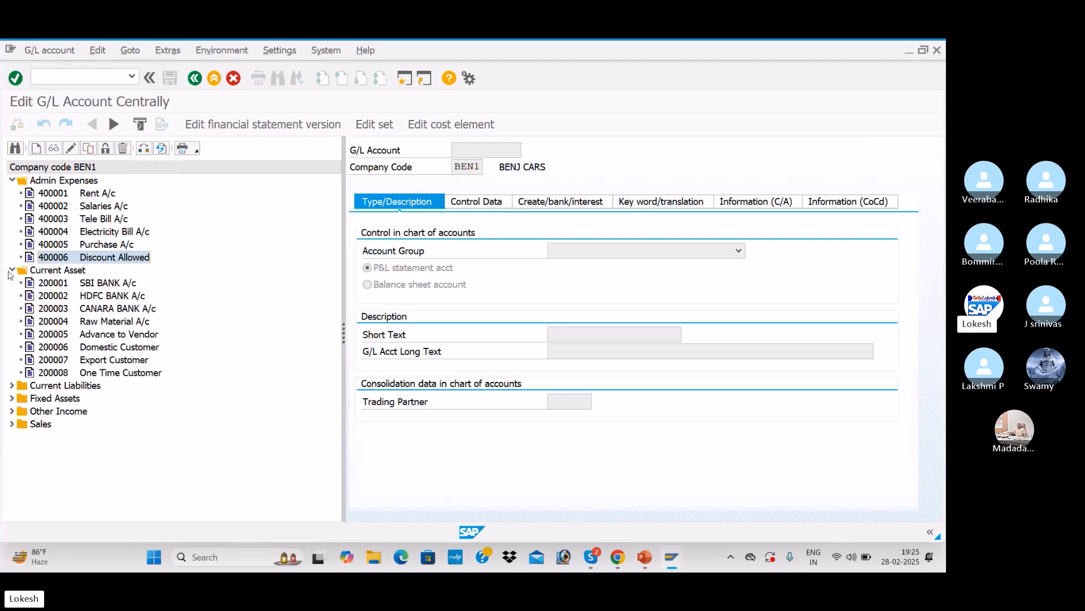
left_click(12, 398)
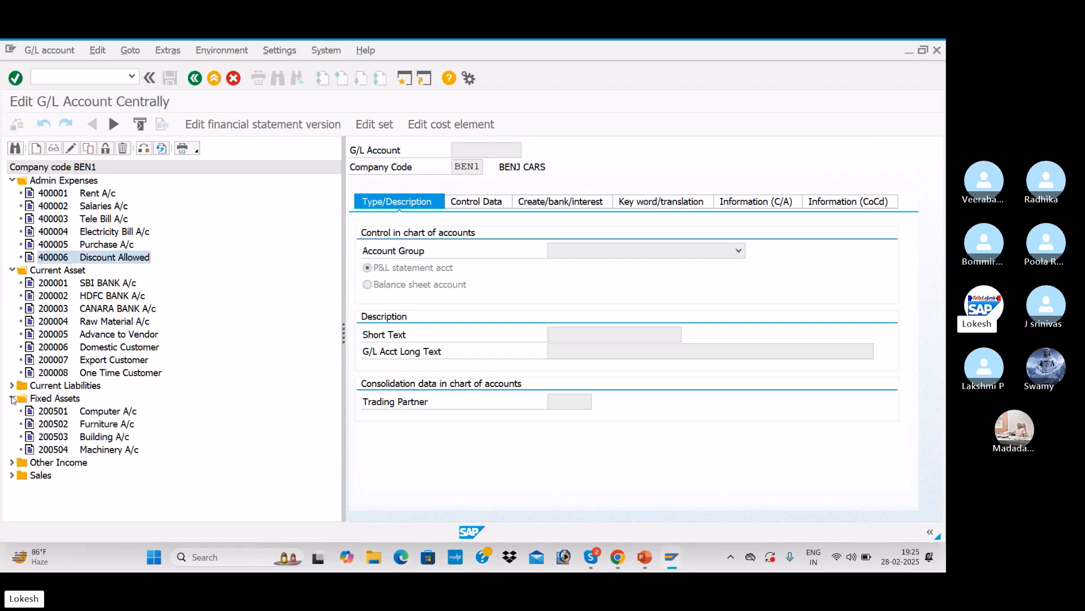
left_click(75, 451)
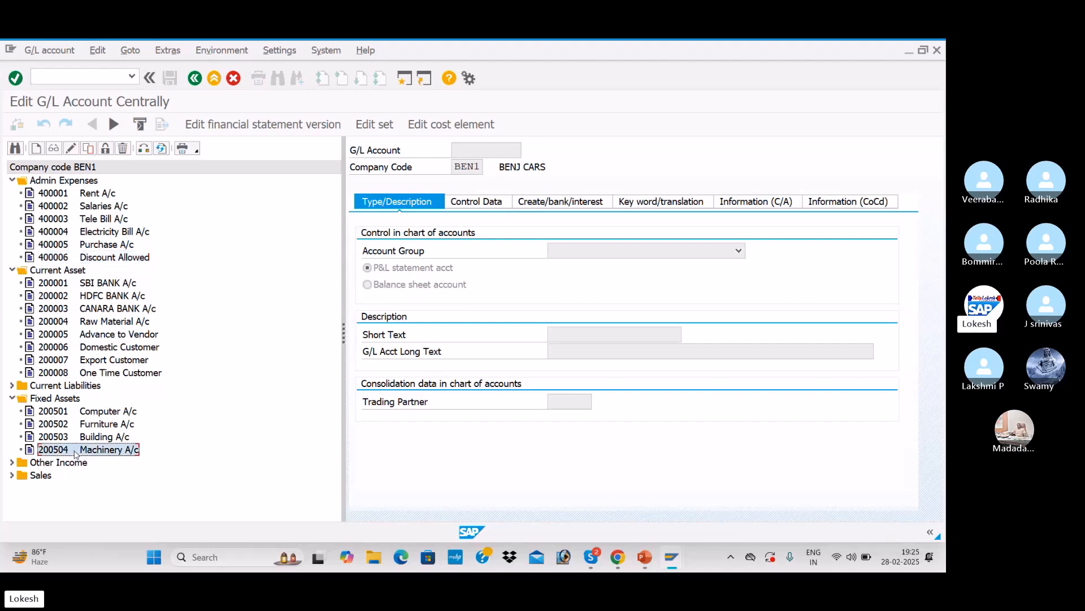
double_click(75, 451)
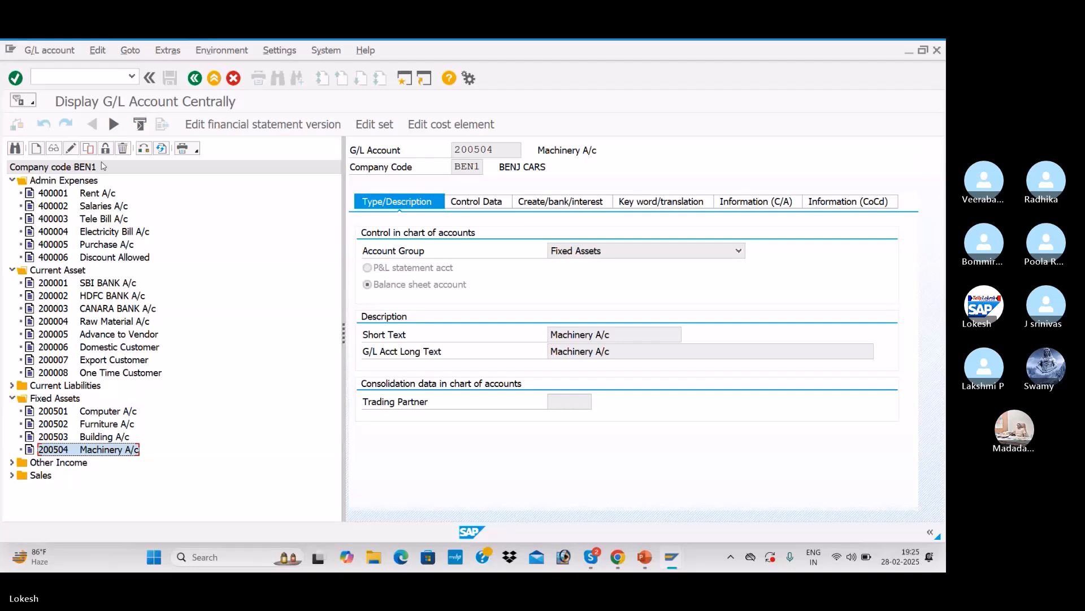
left_click(123, 149)
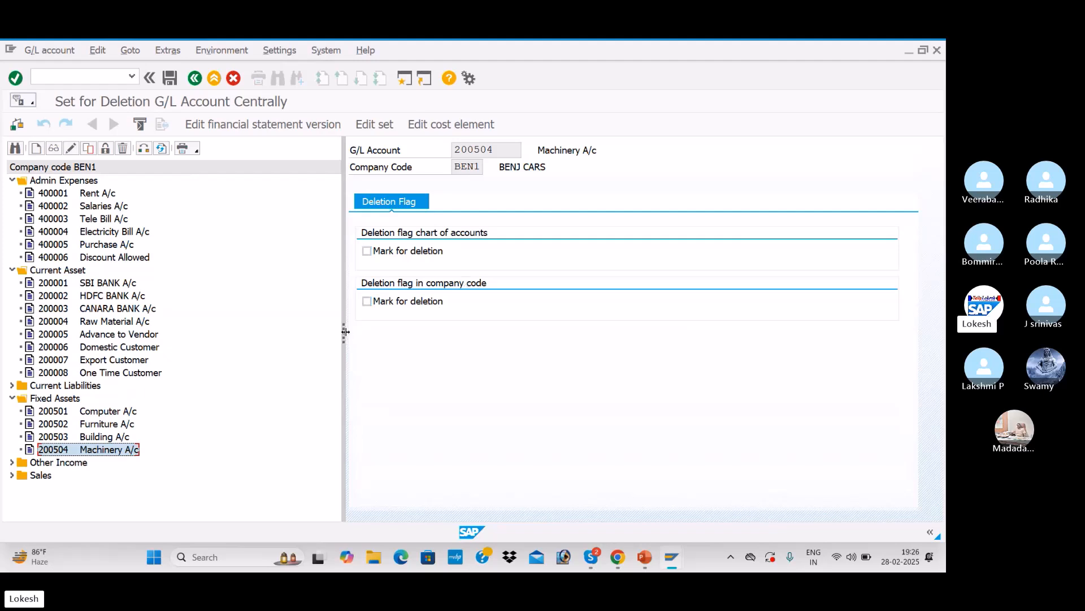
Step: Try to tick Mark for deletion in the chart of accounts for account 200504, then collapse Fixed Assets
left_click_drag(345, 332, 251, 309)
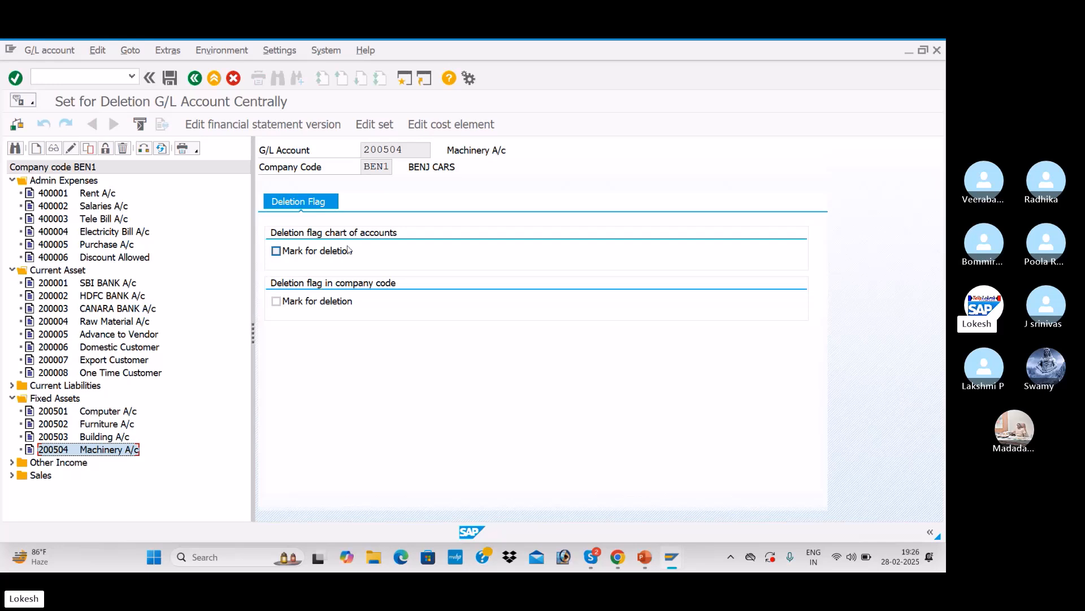
left_click(278, 255)
left_click(12, 399)
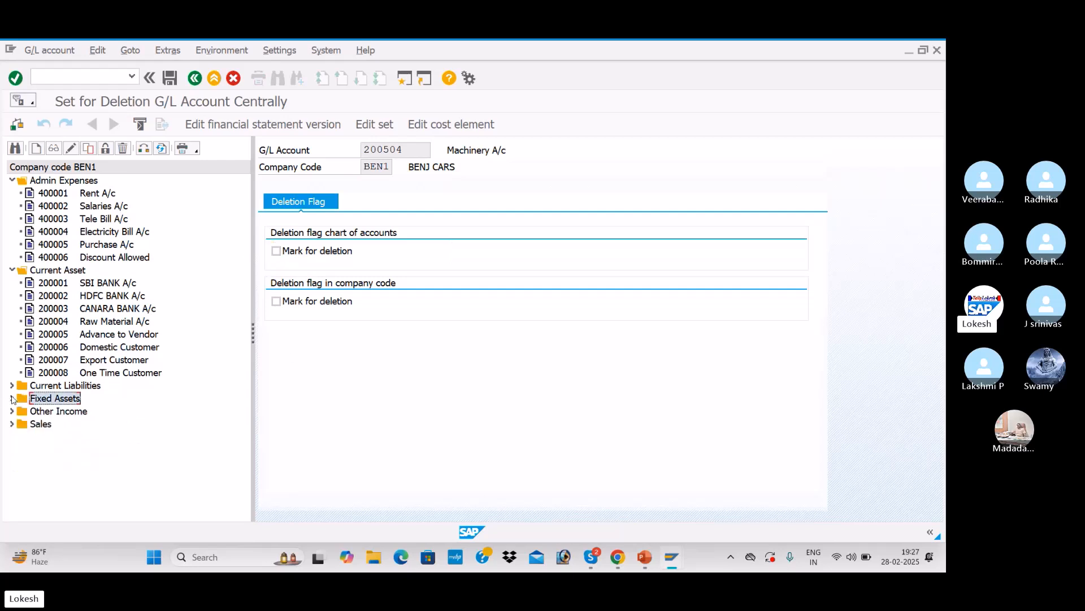
Step: Reopen Machinery A/c 200504 under Fixed Assets, tick Mark for deletion in the chart of accounts, and save past the warning
left_click(11, 271)
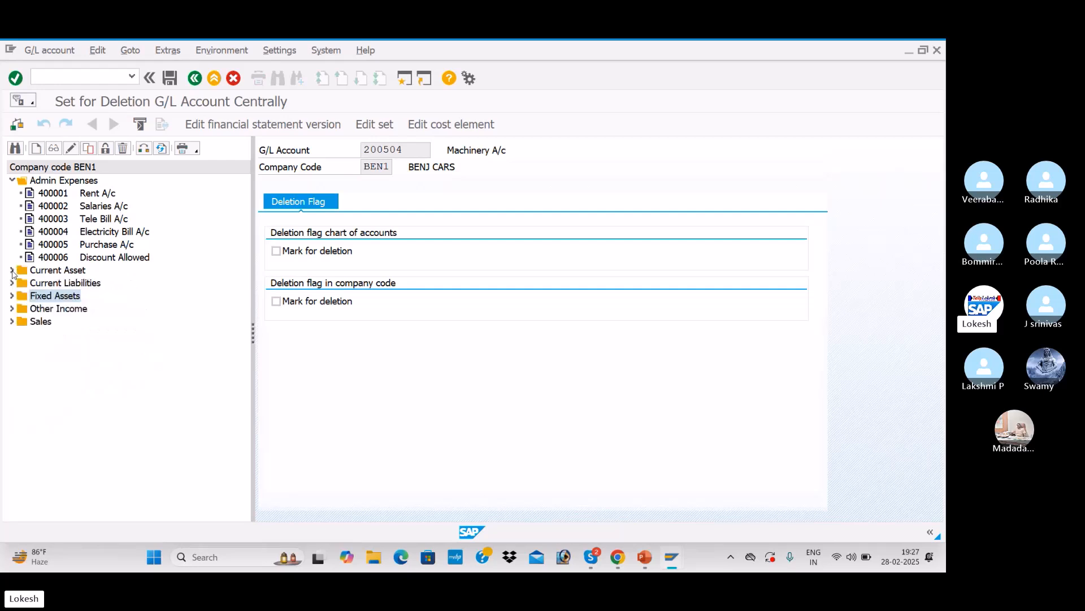
left_click(10, 181)
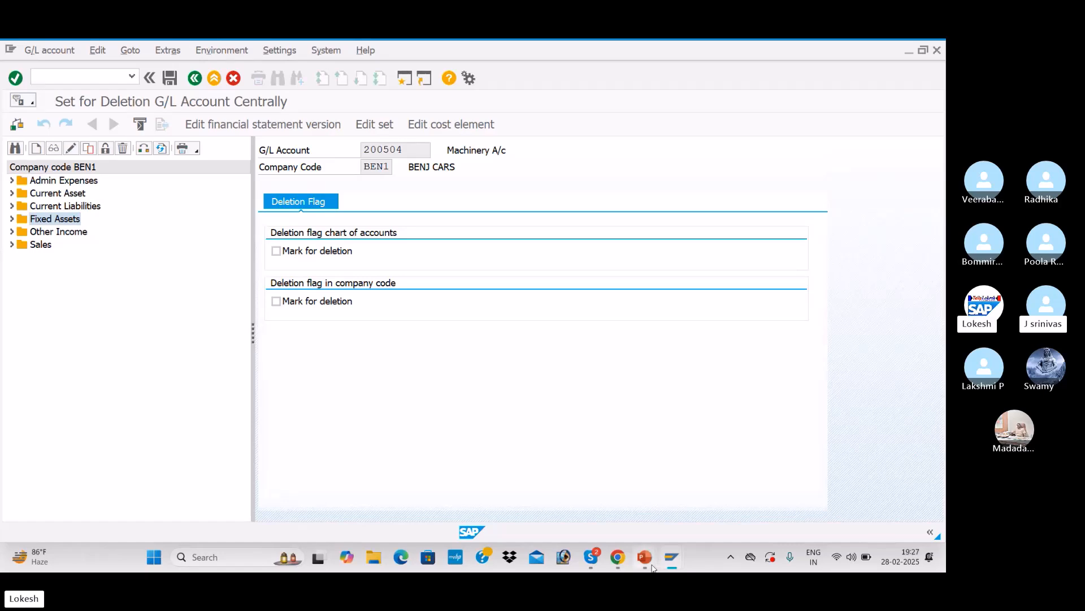
mouse_move(650, 564)
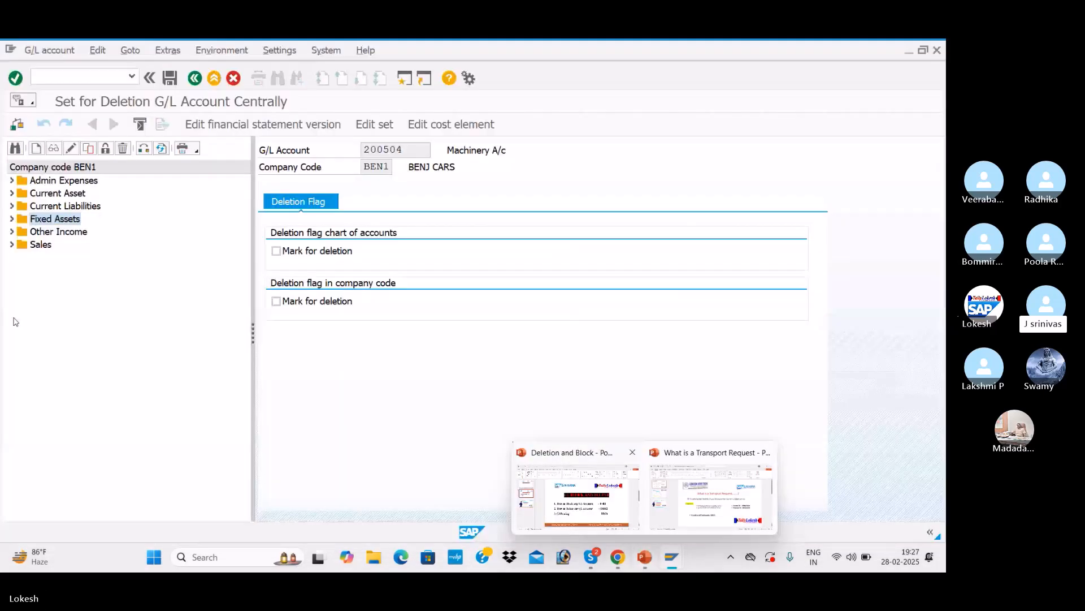
left_click(12, 219)
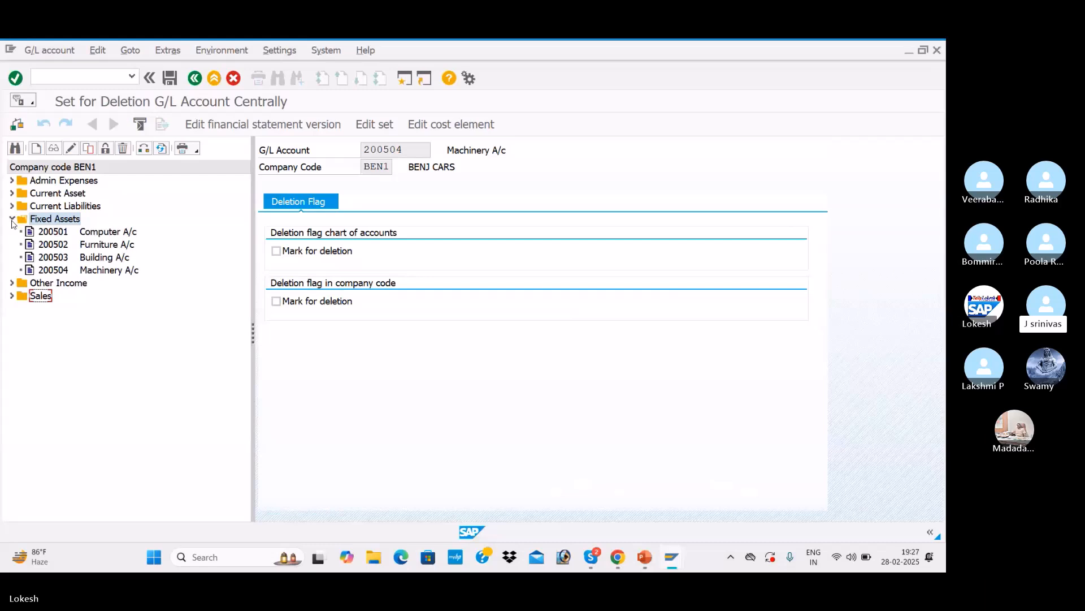
left_click(79, 271)
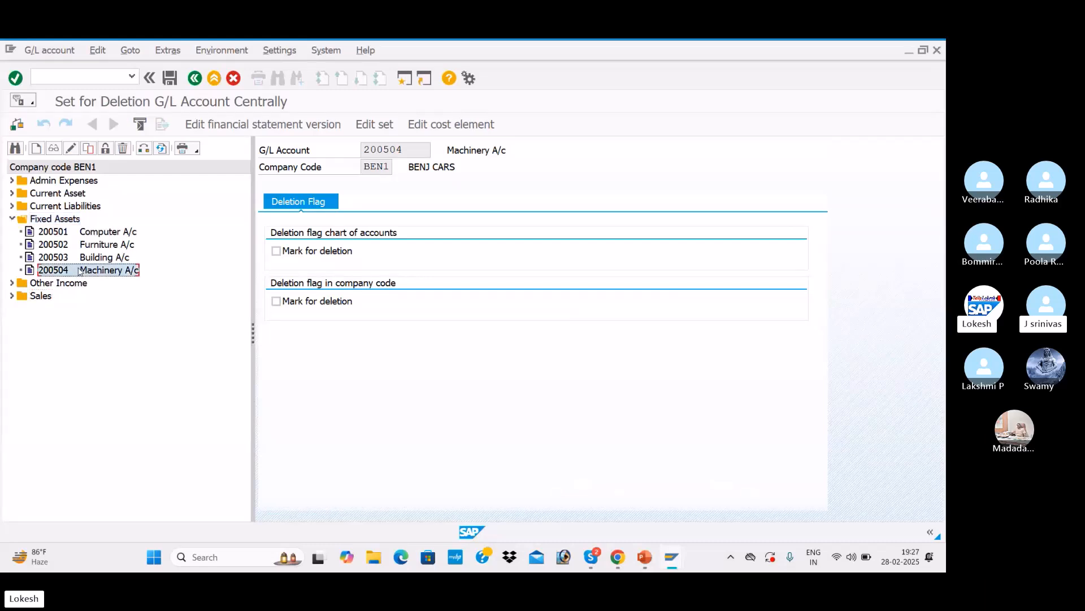
left_click(277, 253)
left_click(277, 252)
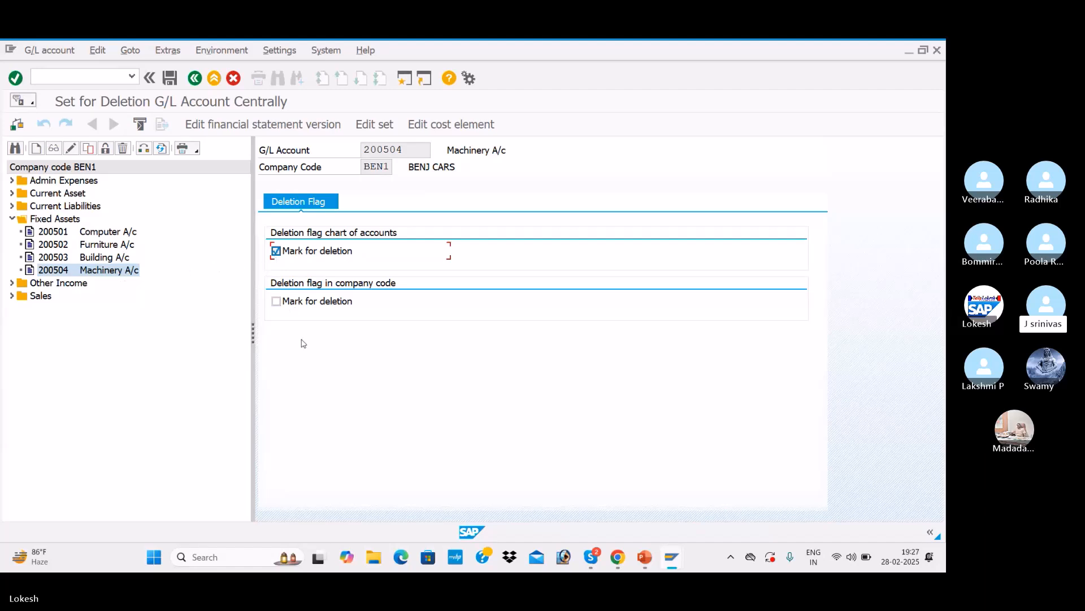
left_click(170, 80)
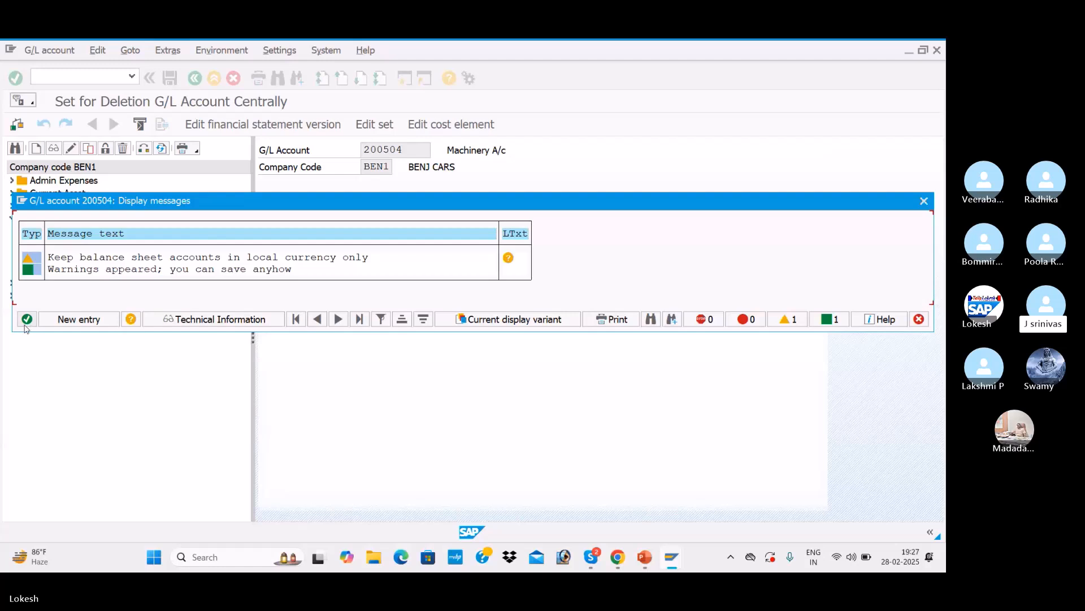
left_click(26, 325)
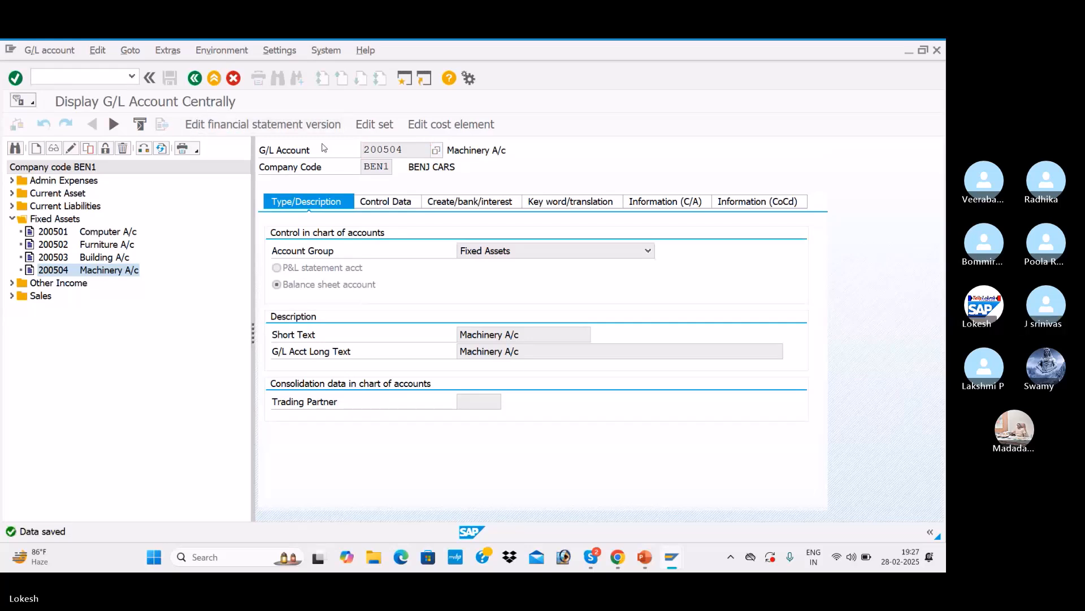
Step: In the other session, start OBR2, tick Delete G/L accounts and pick account 200504 from the search help
key("alt+Tab")
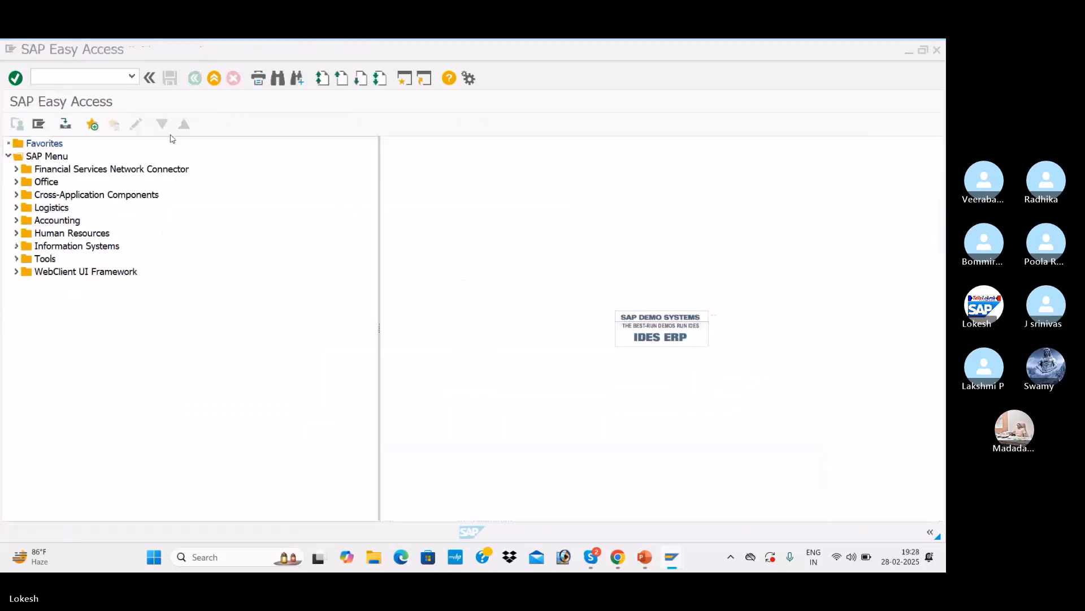
type("OBR2")
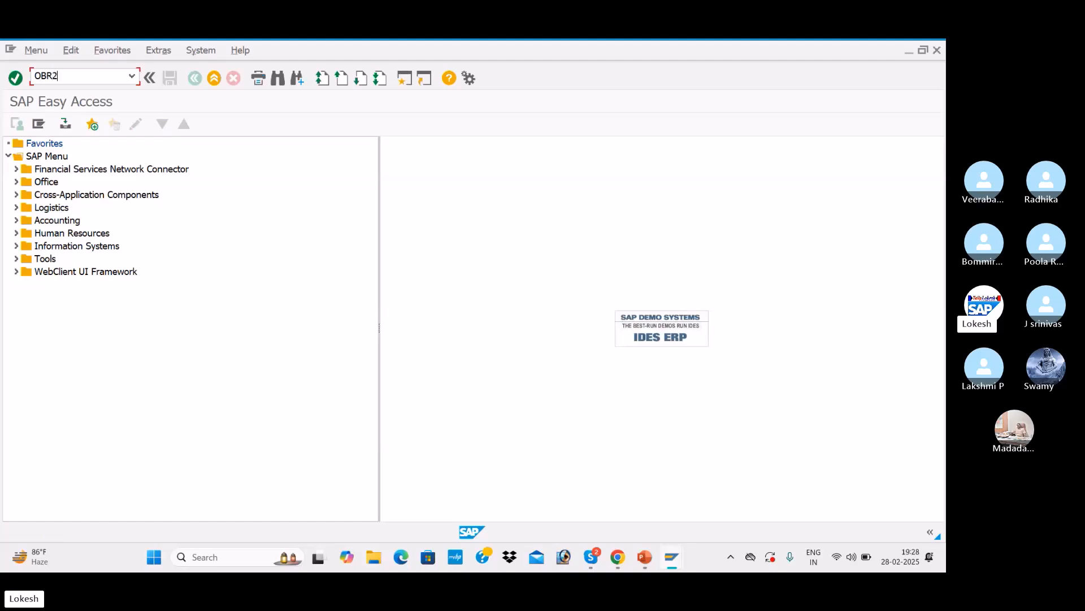
key("Return")
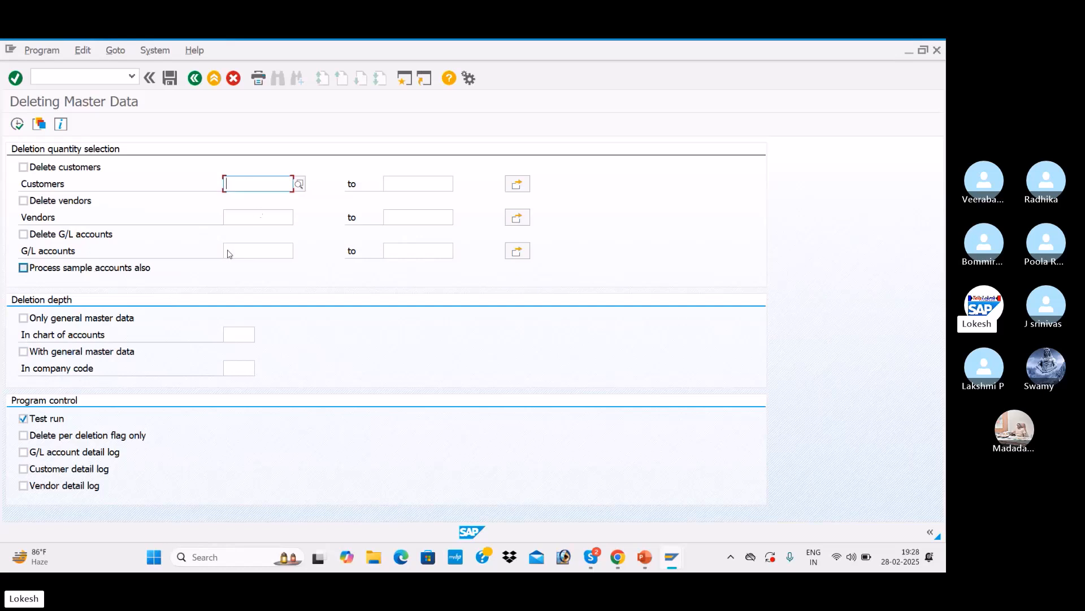
left_click(23, 234)
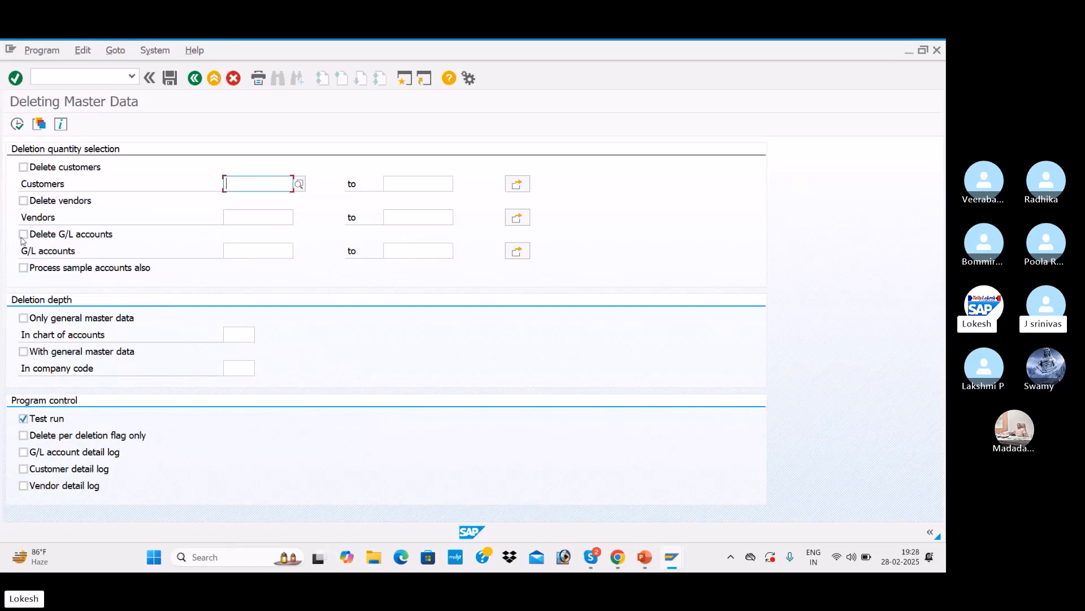
left_click(270, 250)
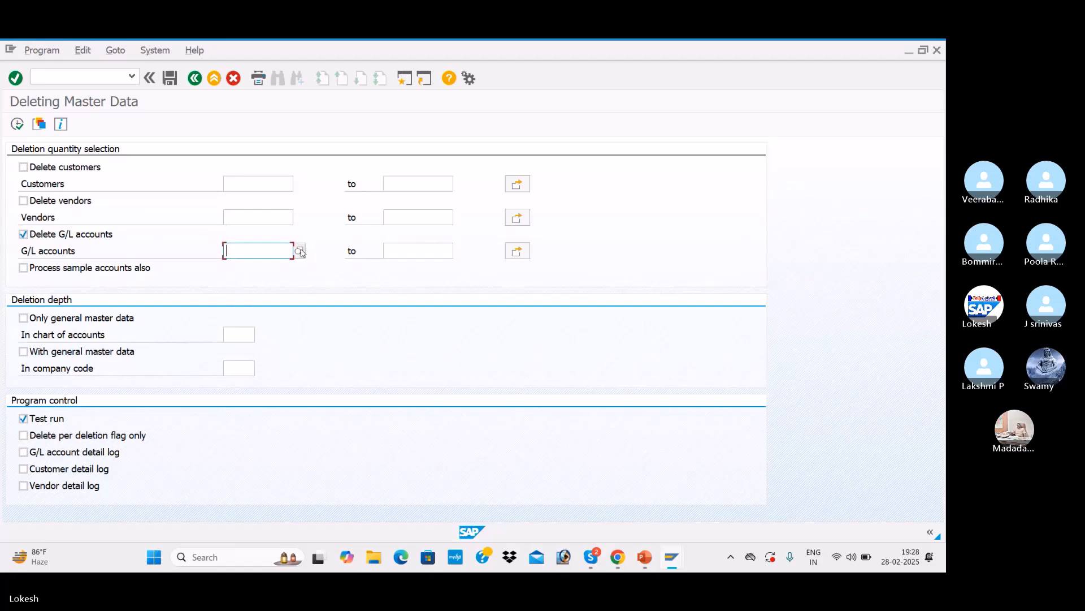
left_click(299, 251)
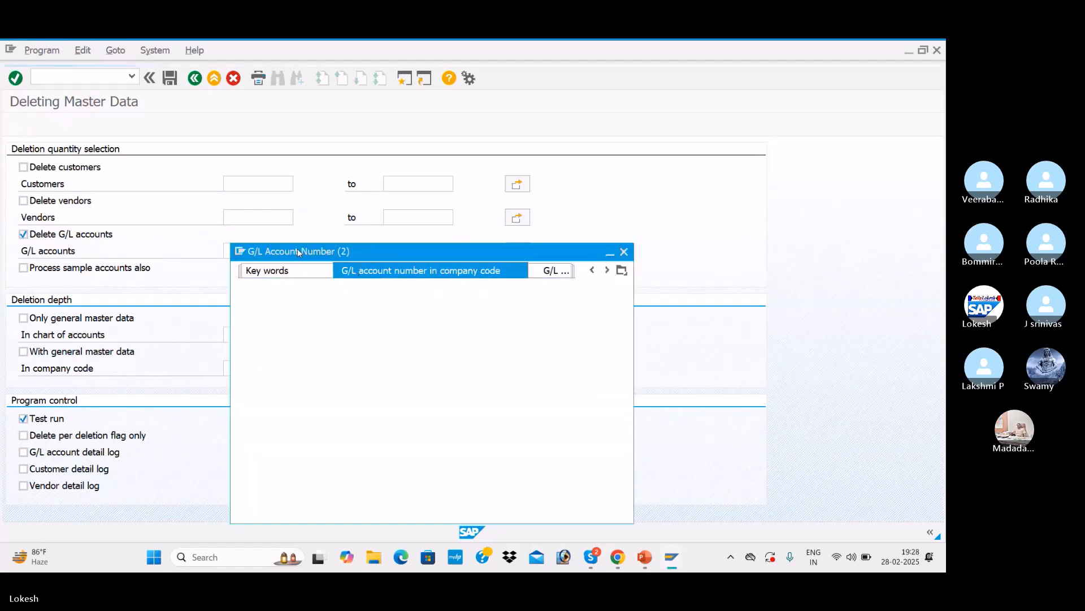
key("Return")
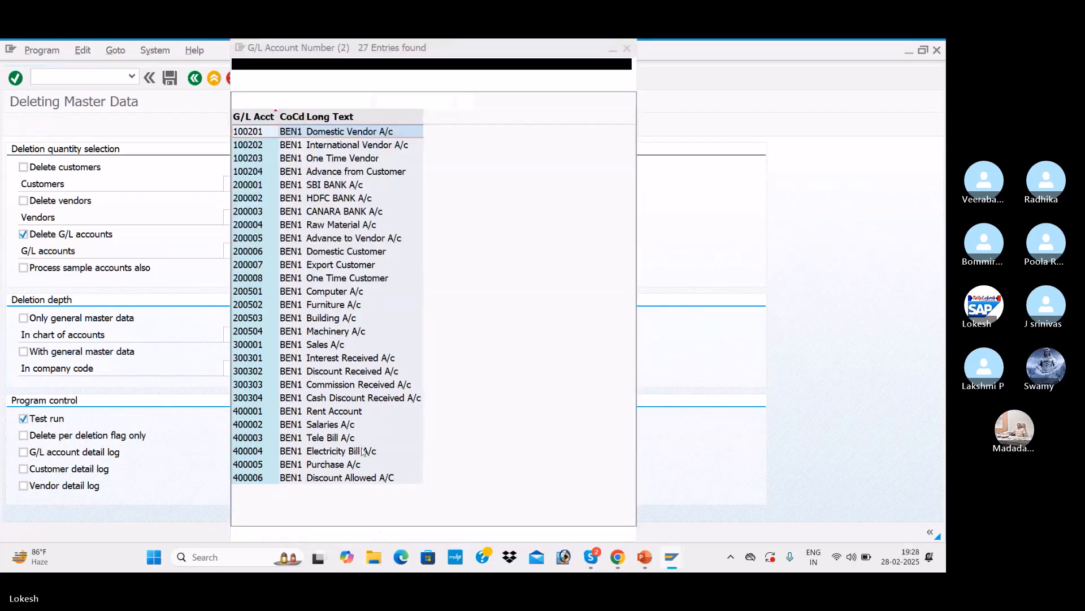
double_click(336, 333)
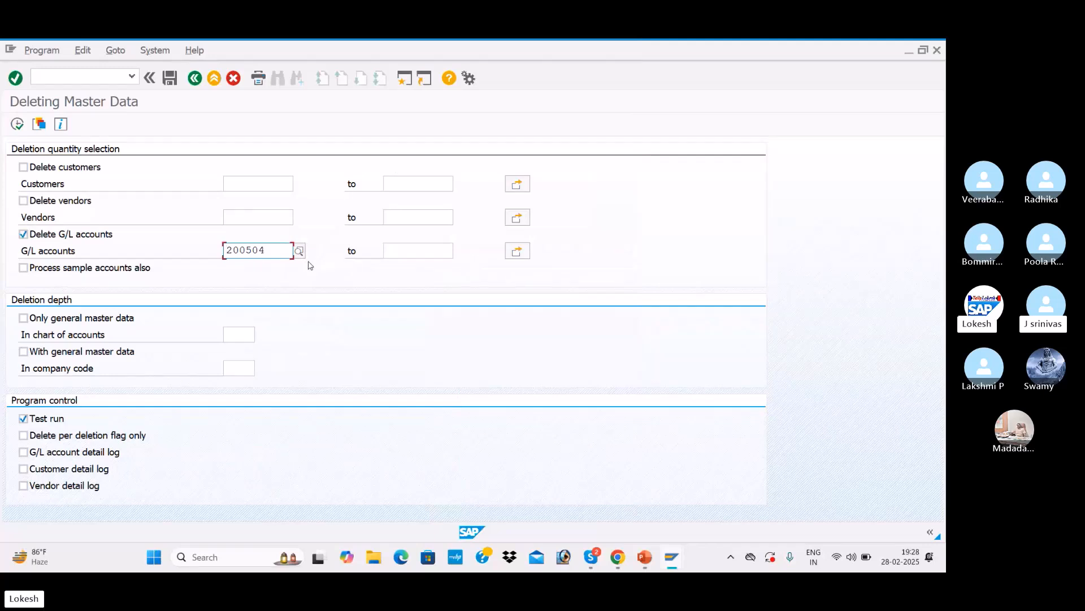
Step: Set deletion depth to With general master data in company code BEN1 and execute a test run
left_click(24, 351)
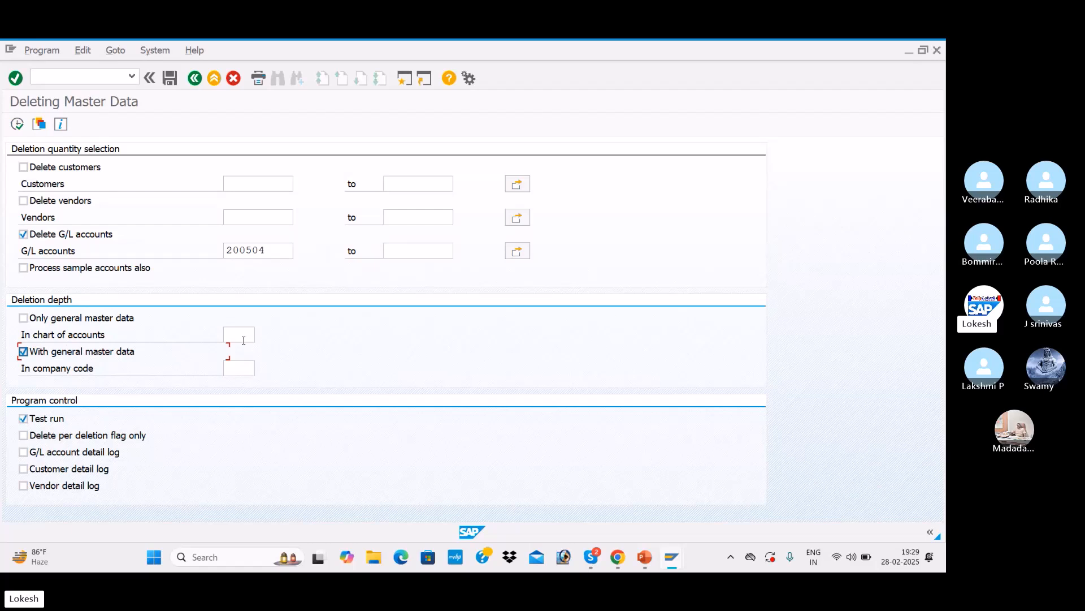
left_click(246, 368)
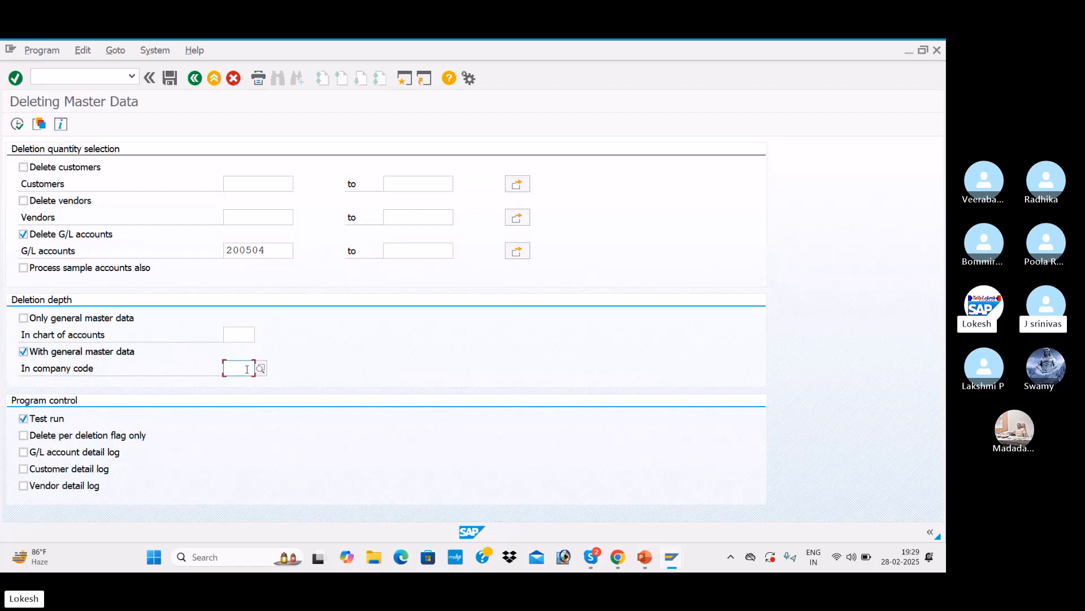
key("space")
key("Down")
key("Tab")
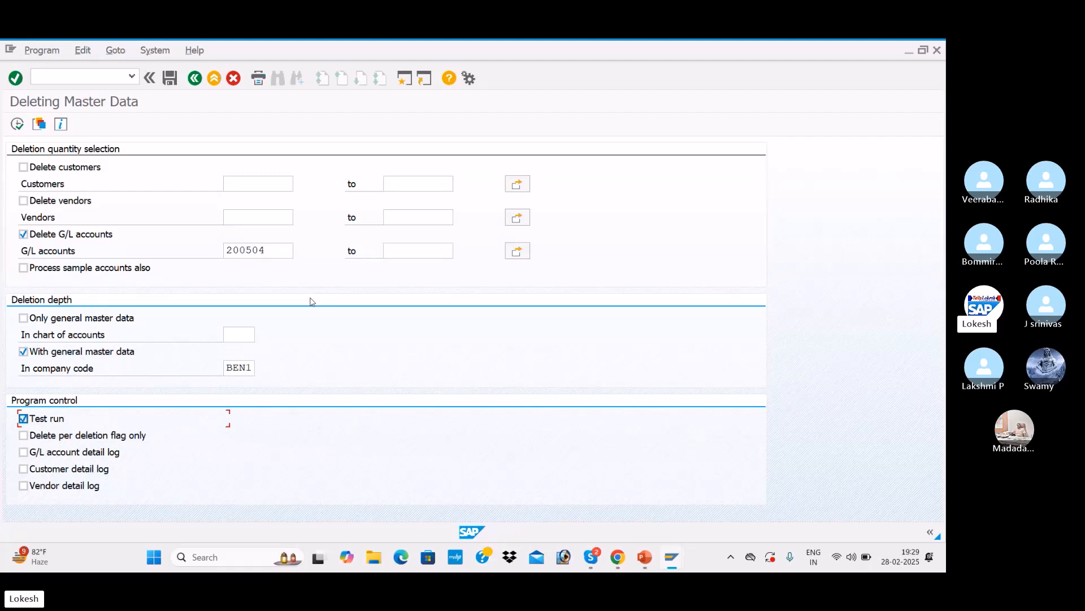
left_click(156, 269)
left_click(18, 124)
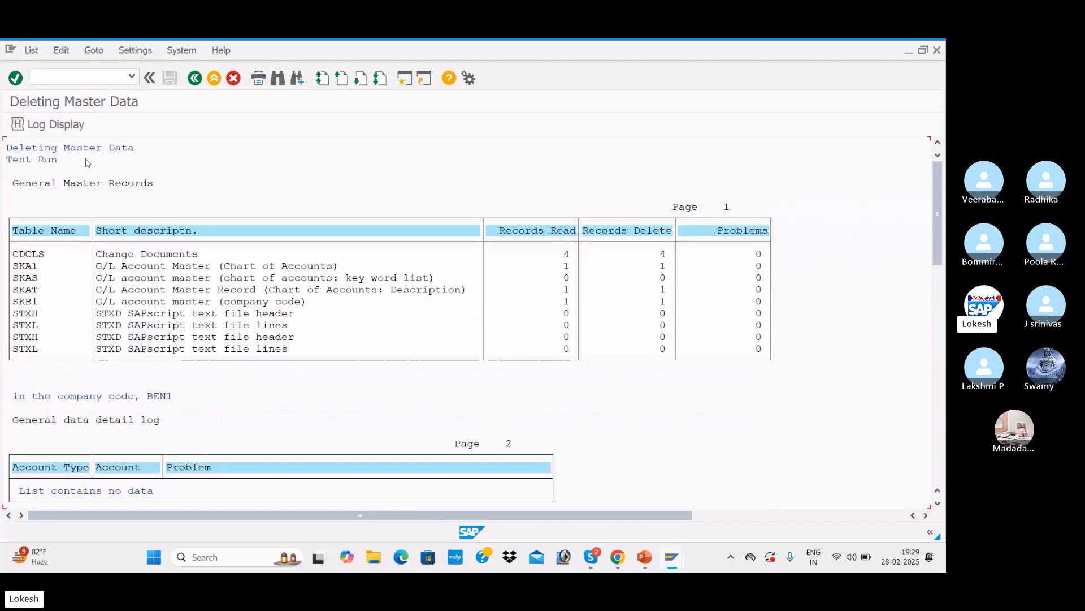
left_click(194, 79)
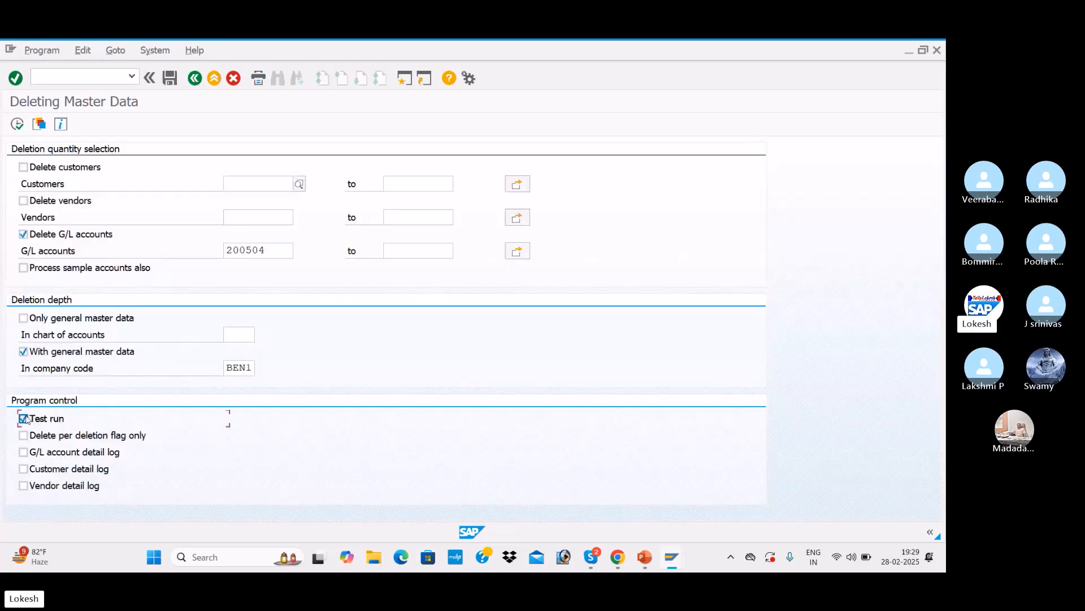
Step: Clear Test run and execute the actual deletion of account 200504, confirming the update run
left_click(24, 419)
left_click(18, 125)
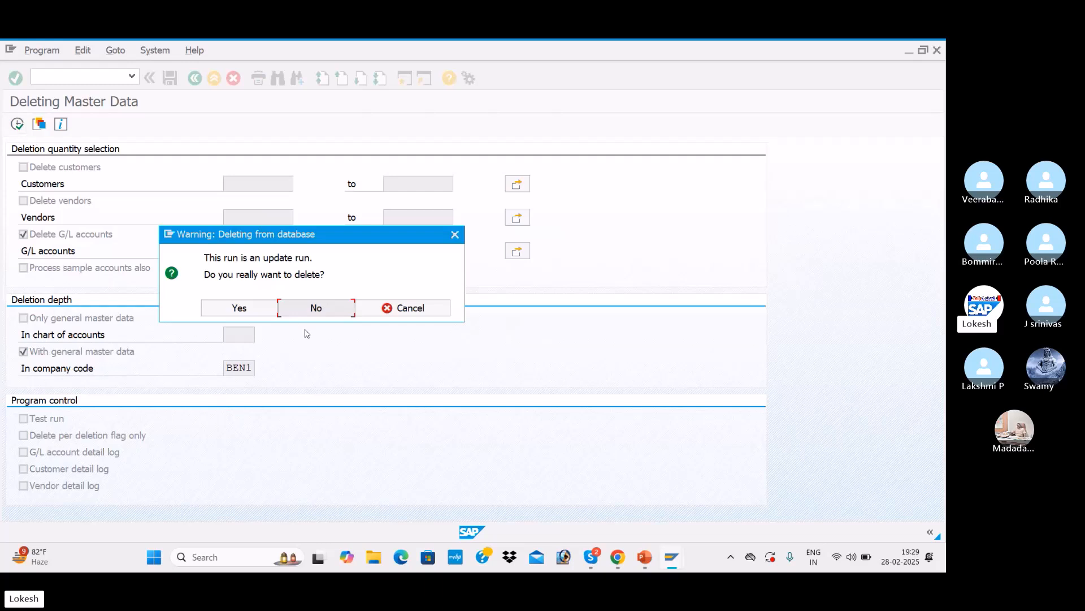
left_click(264, 311)
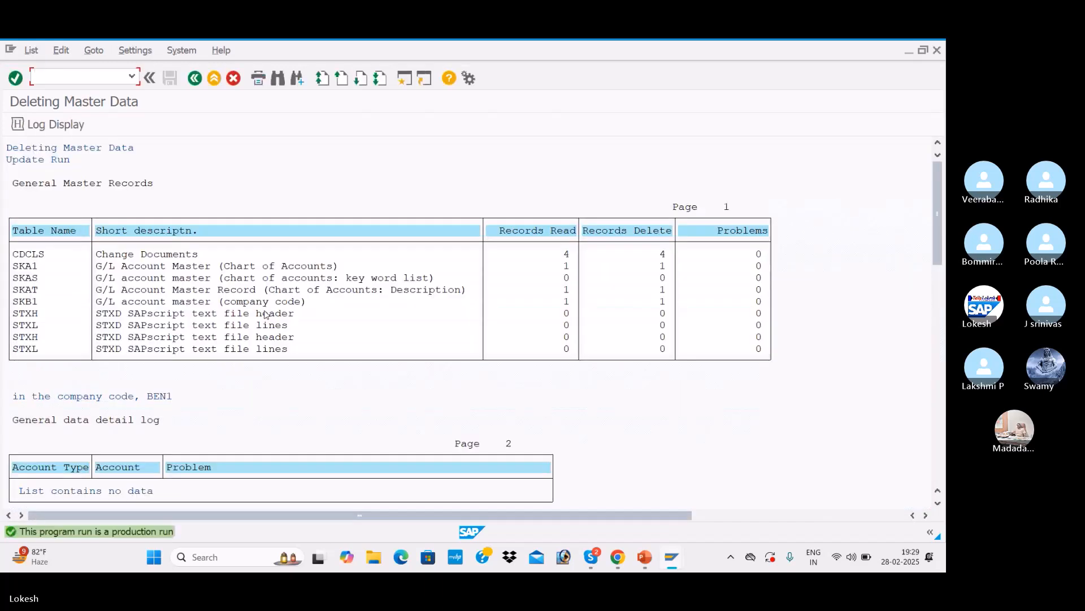
left_click(209, 79)
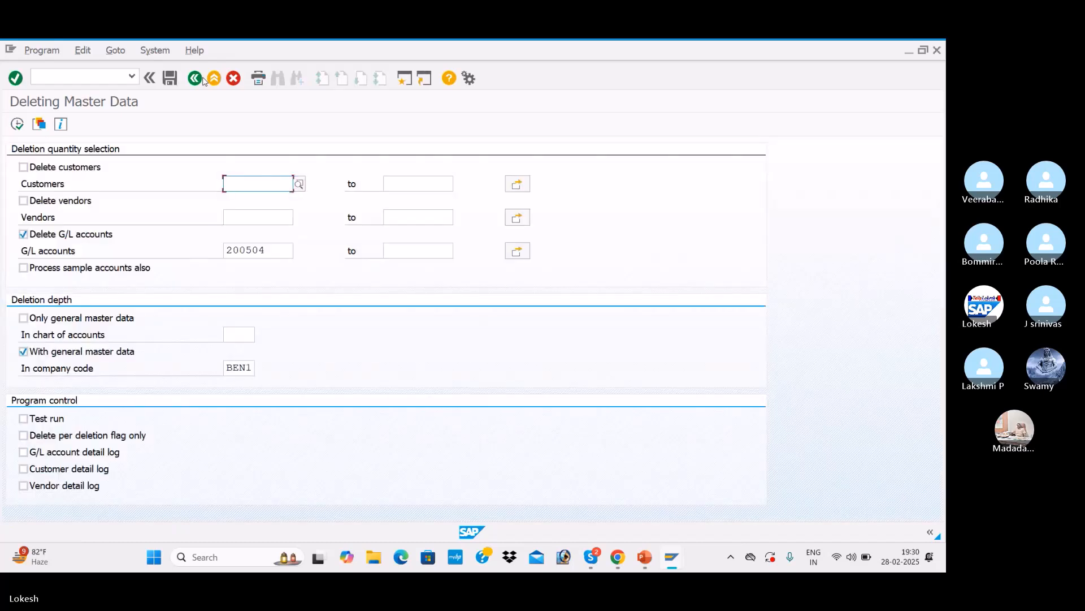
Step: Return to the account session, restart FS00 and expand Fixed Assets to check the remaining accounts
key("alt+Tab")
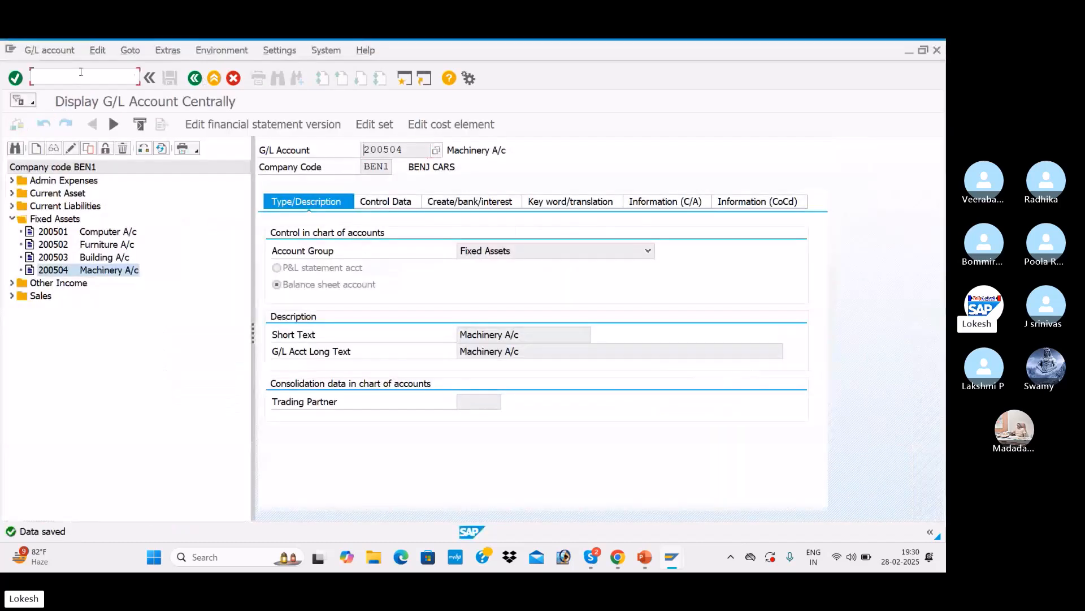
type("/N")
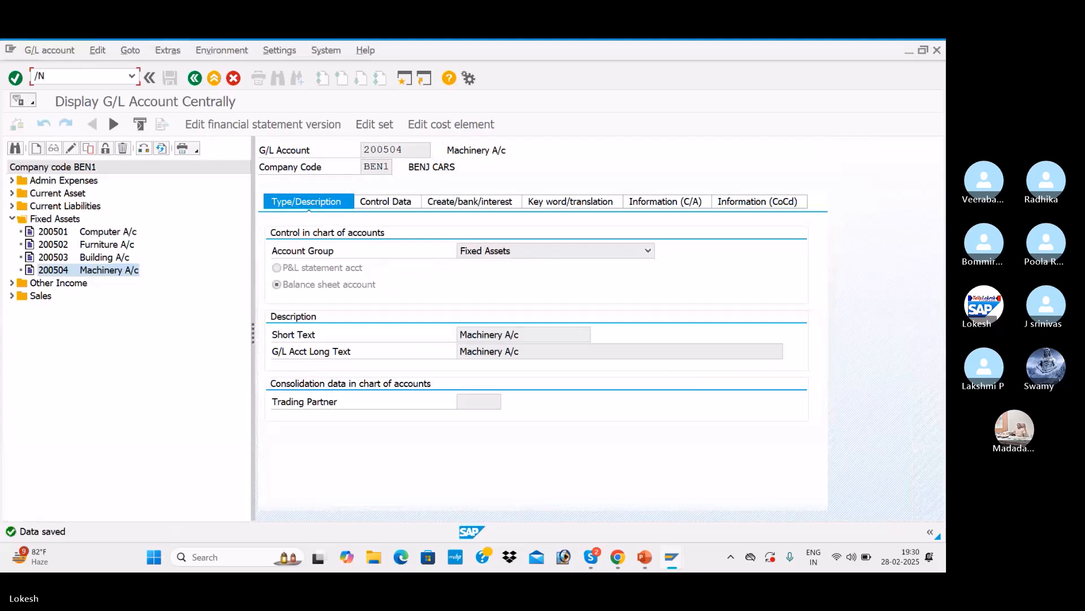
type("FS00")
key("Return")
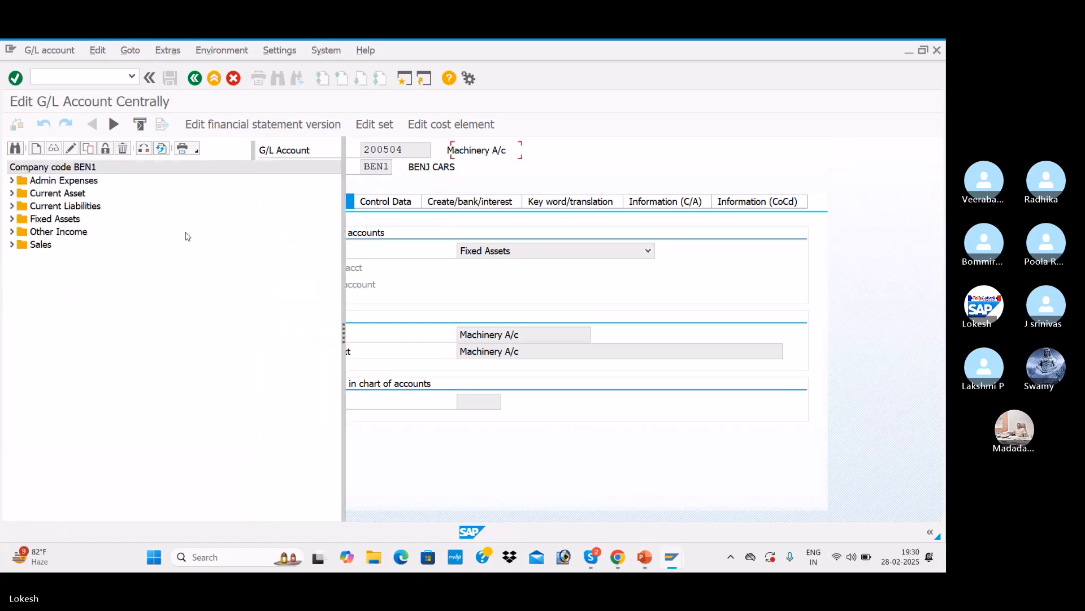
left_click(12, 218)
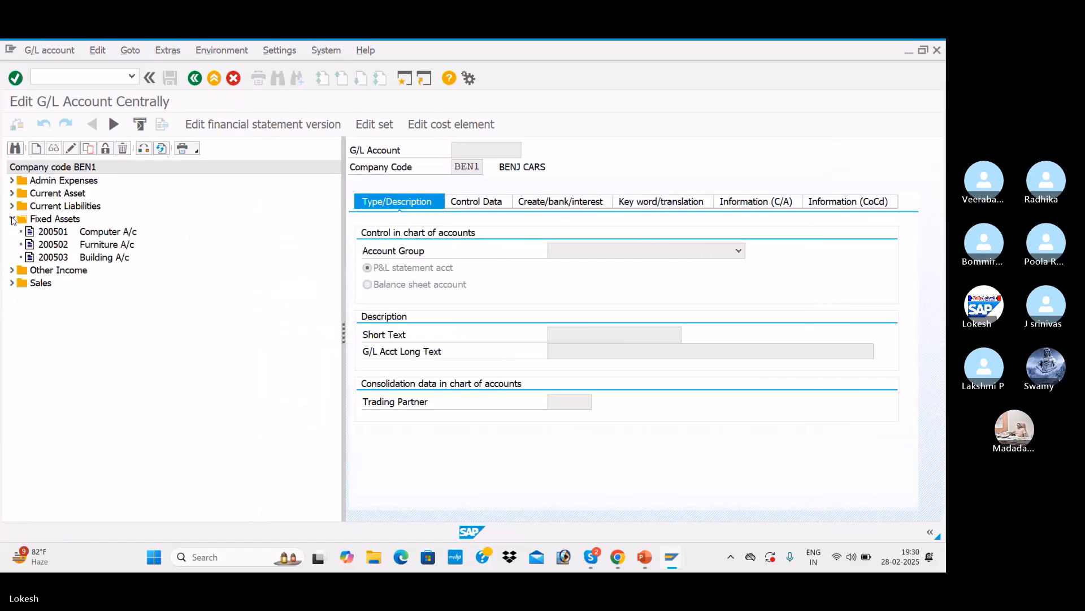
left_click(71, 258)
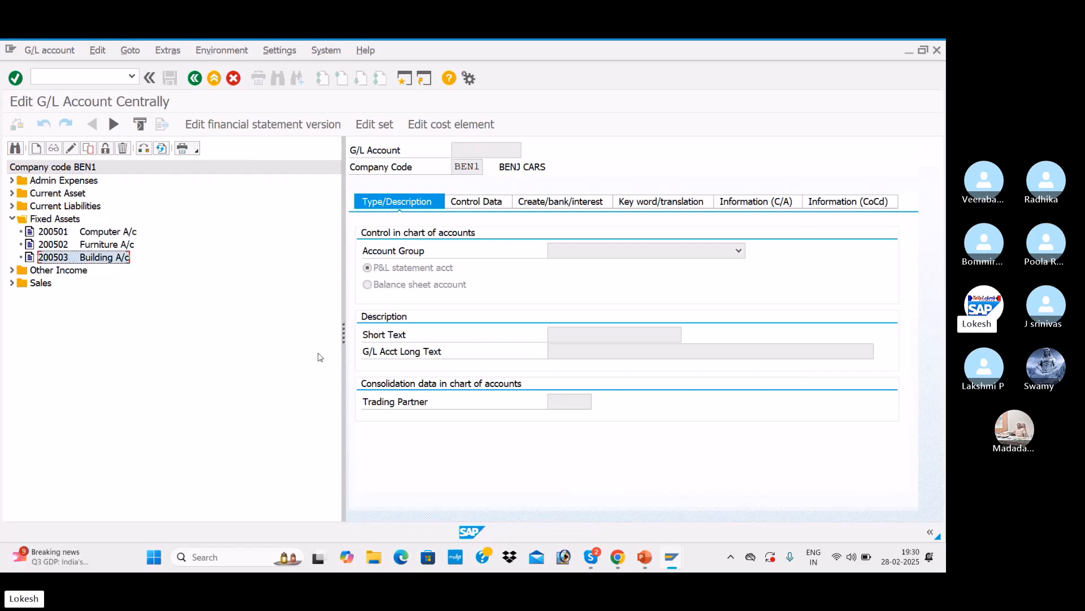
left_click_drag(342, 334, 260, 319)
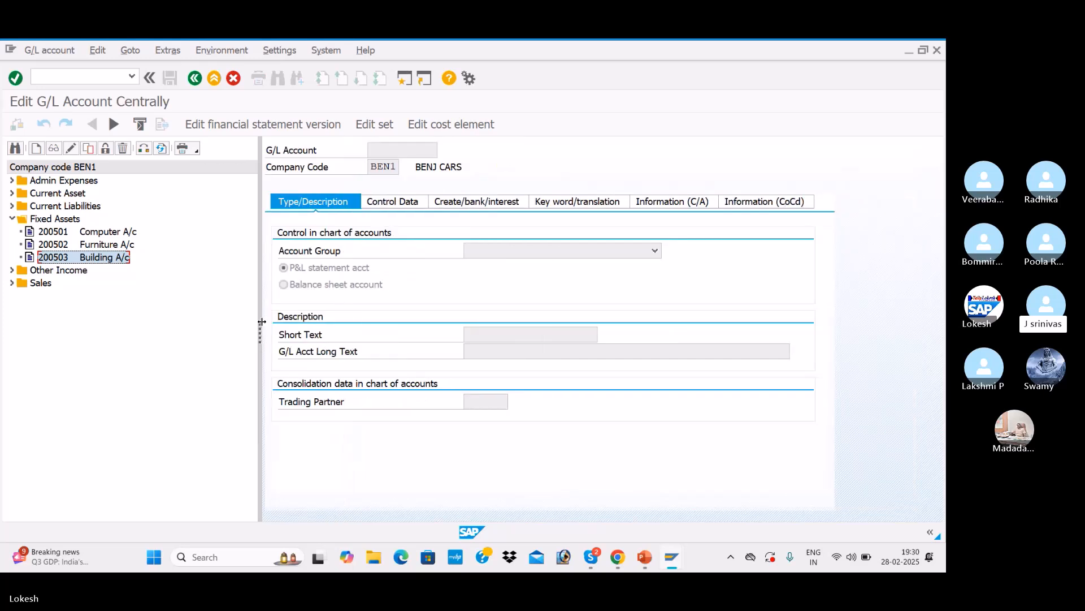
left_click(79, 260)
left_click(80, 263)
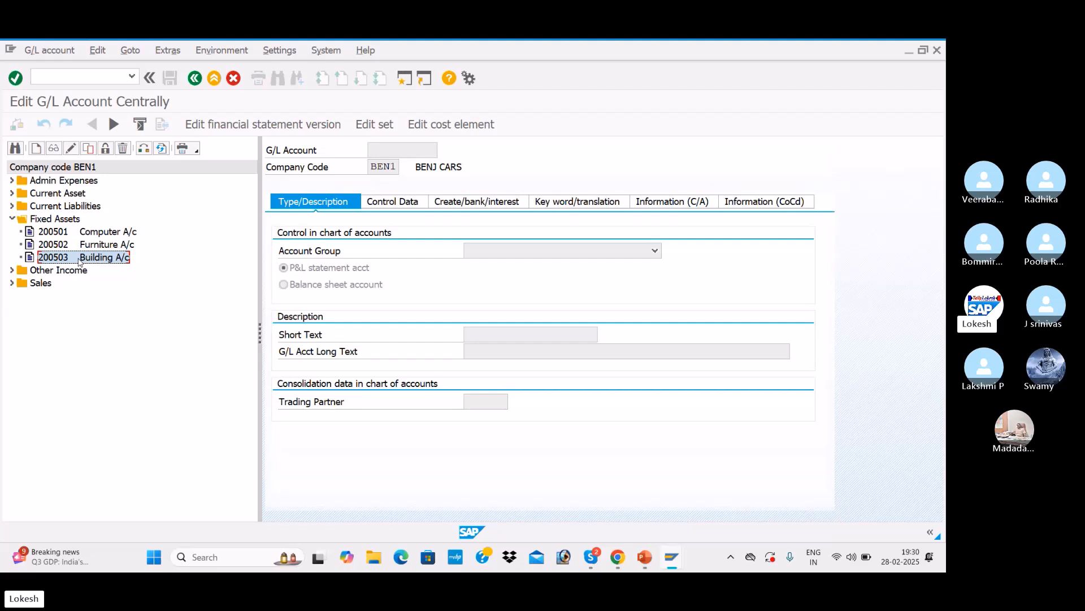
left_click(12, 218)
left_click(12, 218)
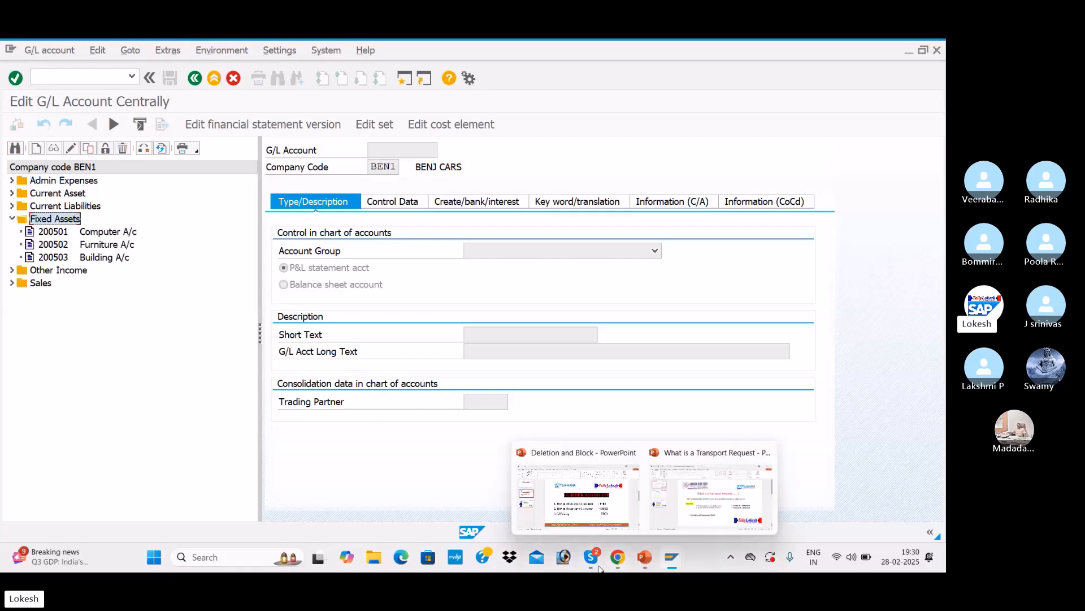
Step: Switch to the Skype meeting window
mouse_move(594, 559)
left_click(585, 513)
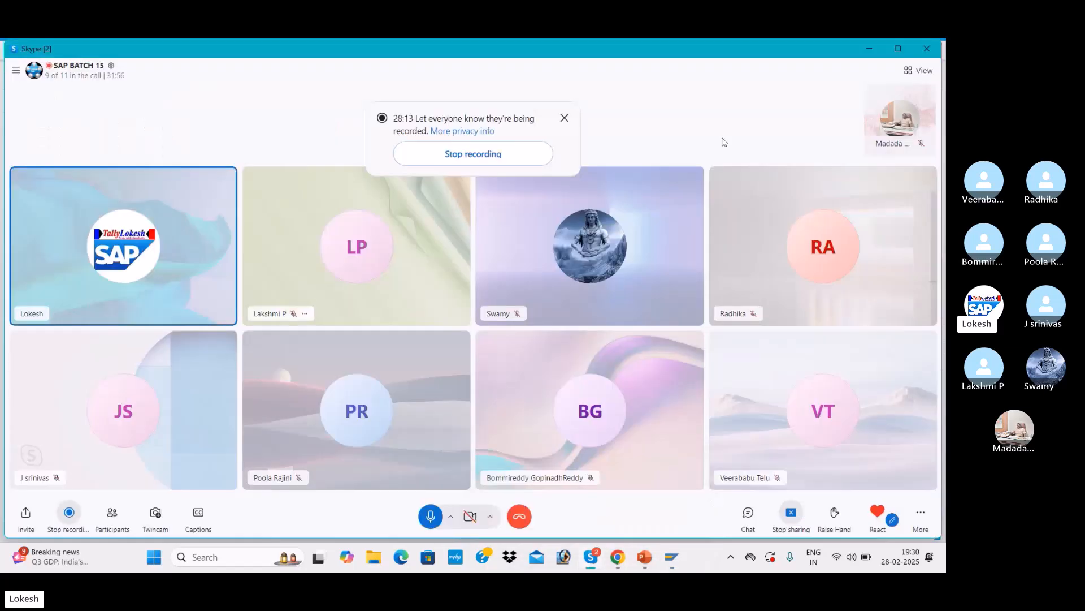